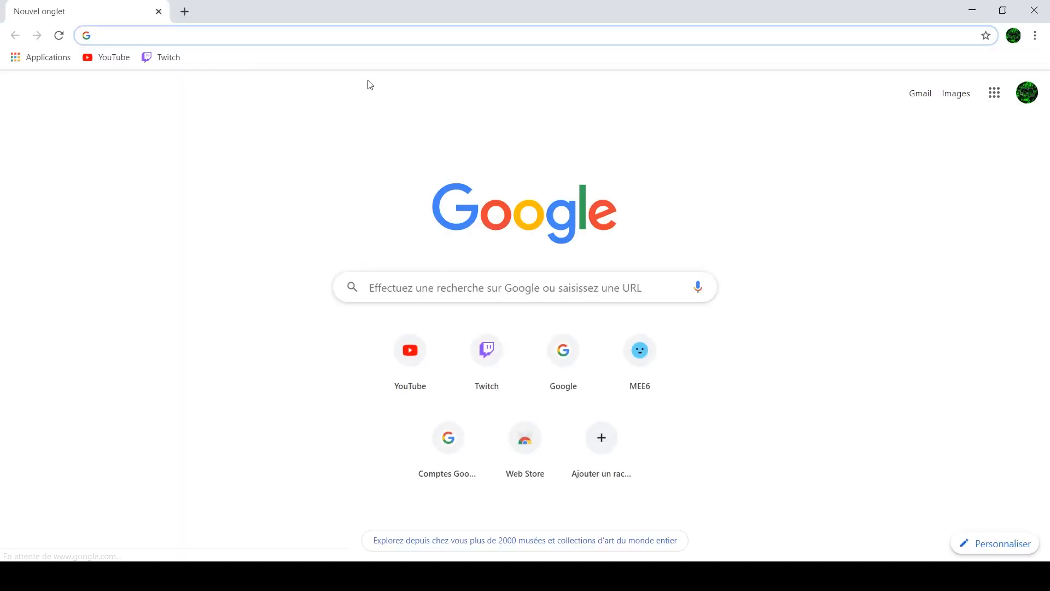
# Search Google for mee6 and open the MEE6 - The Discord Bot website from the results.
pyautogui.write('mee6')
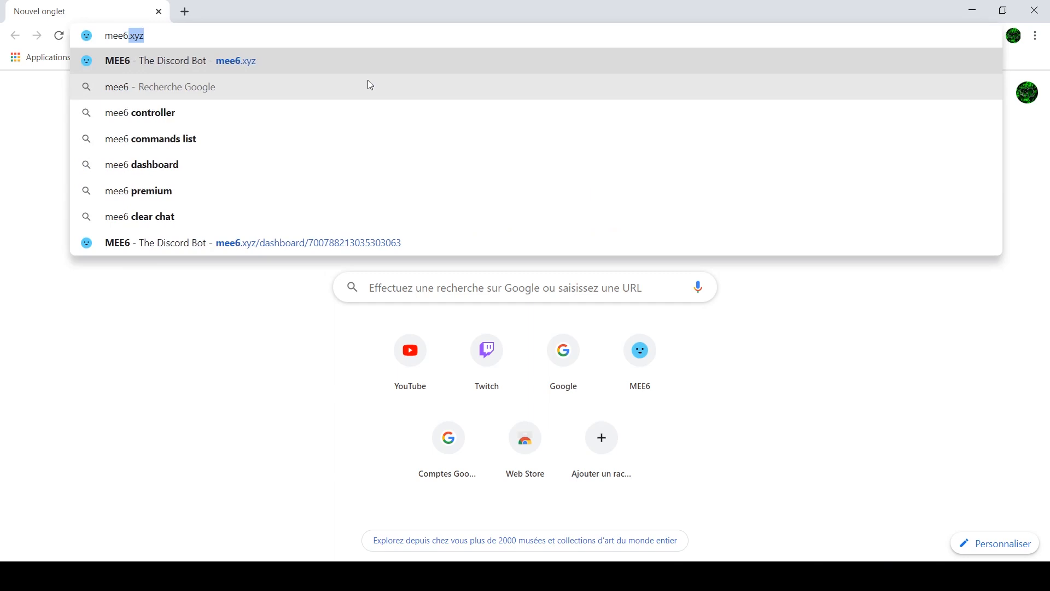
pyautogui.press('Return')
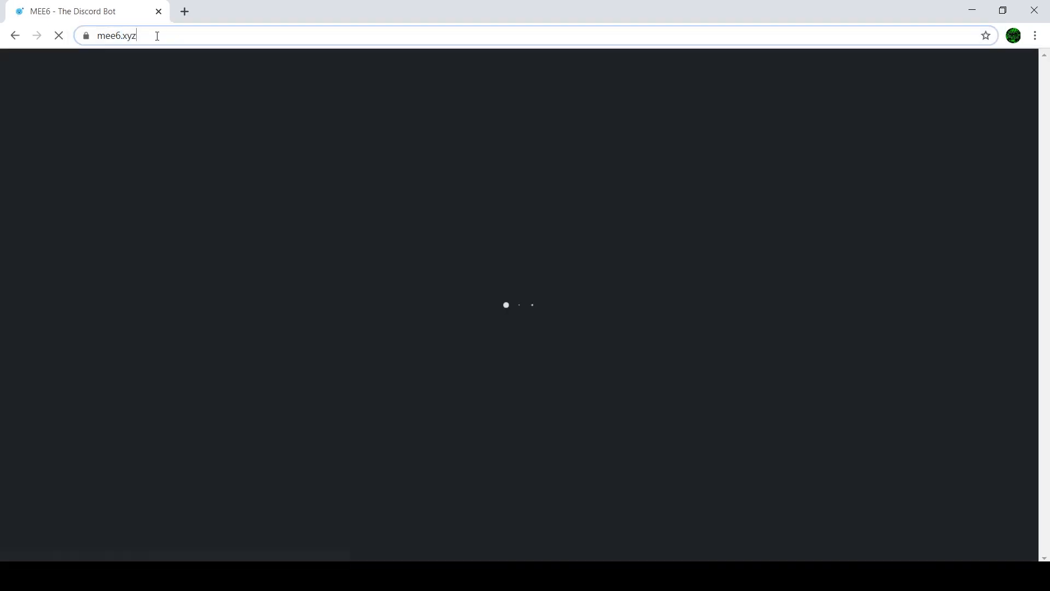
pyautogui.moveTo(157, 36); pyautogui.dragTo(121, 36)
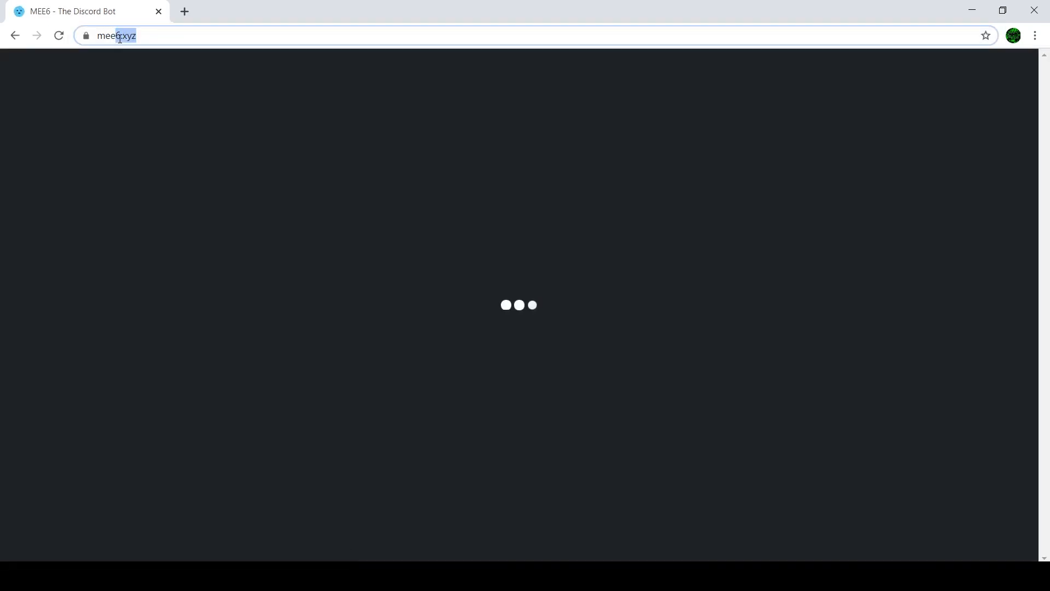
pyautogui.press('BackSpace')
pyautogui.press('Return')
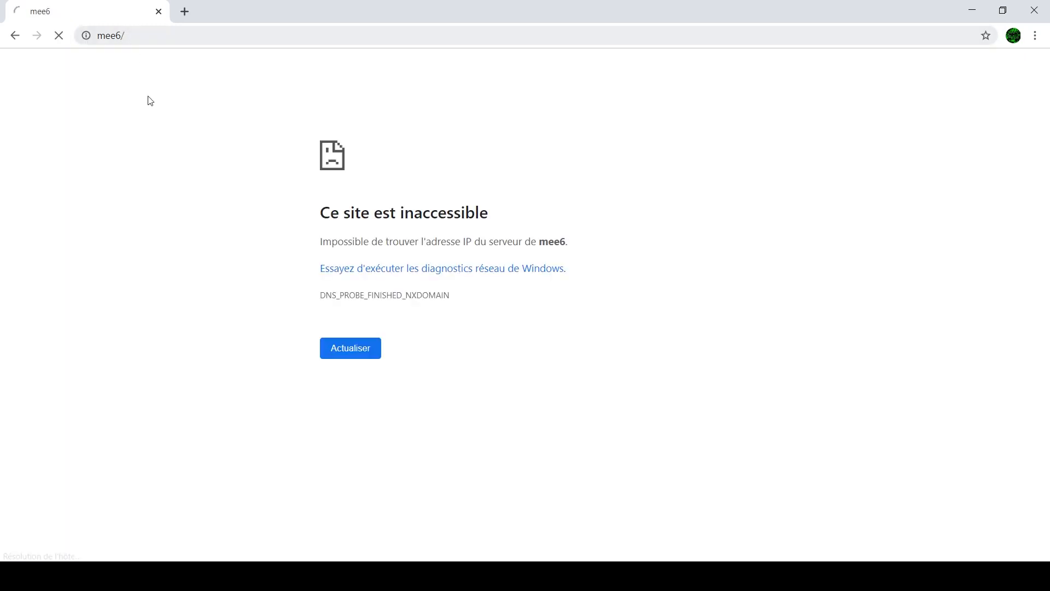
pyautogui.click(140, 35)
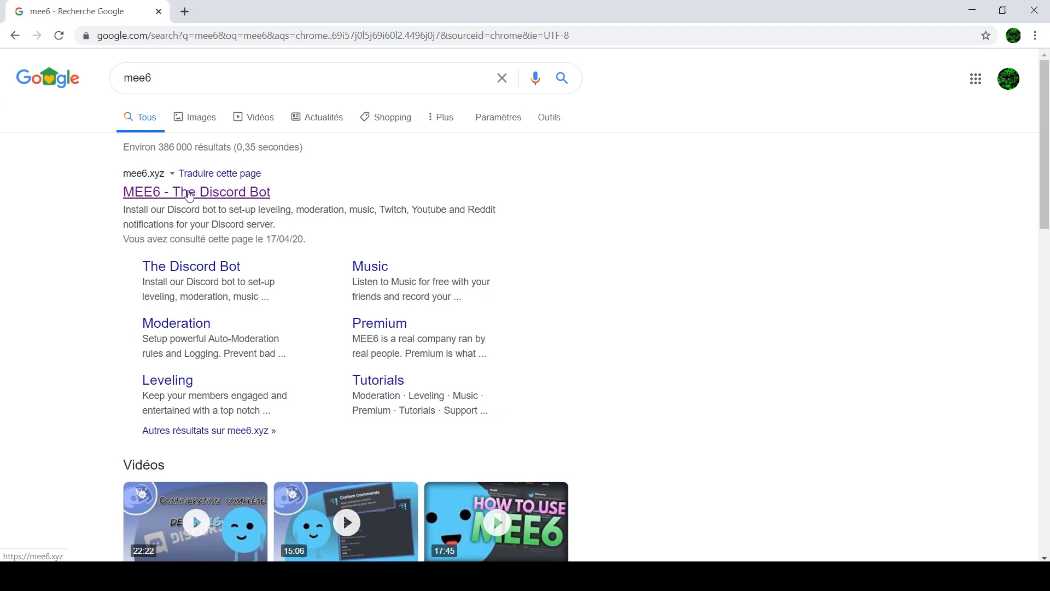
pyautogui.click(214, 198)
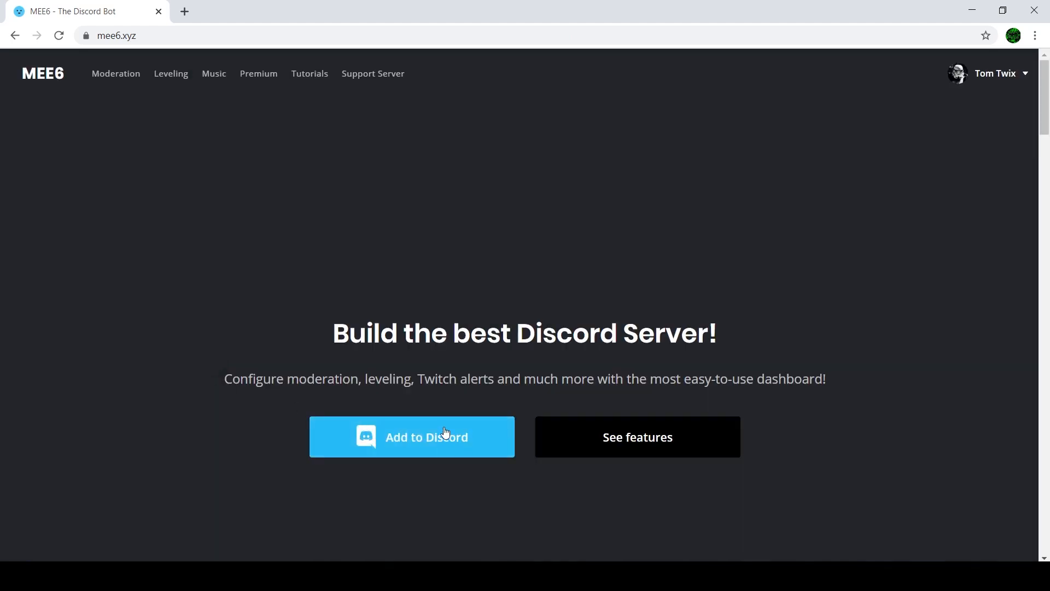
# Start adding MEE6 to Discord and choose to set it up on the server Serveur test ytb.
pyautogui.click(442, 431)
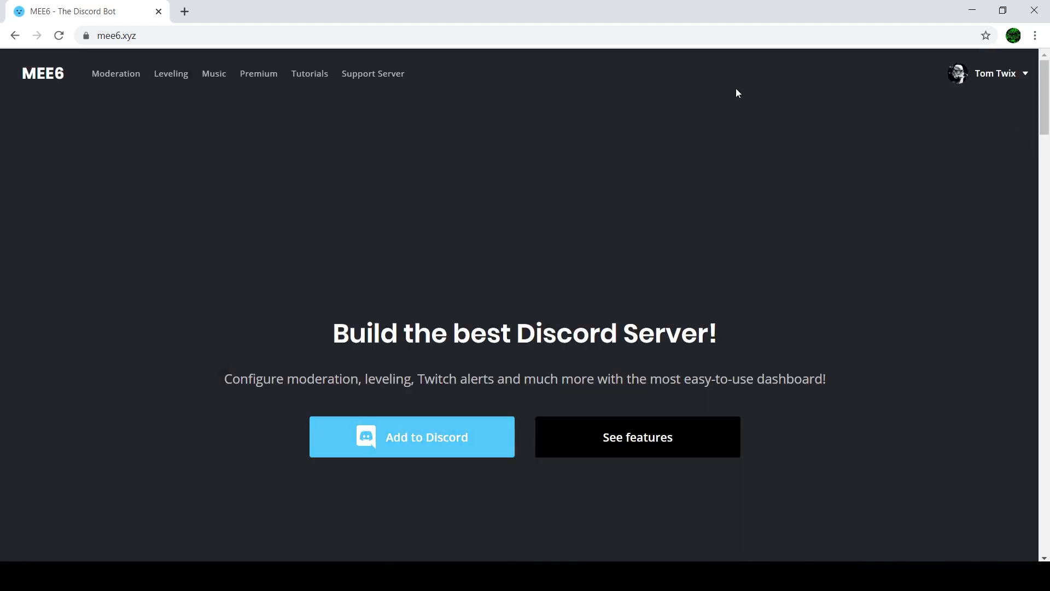
pyautogui.click(457, 453)
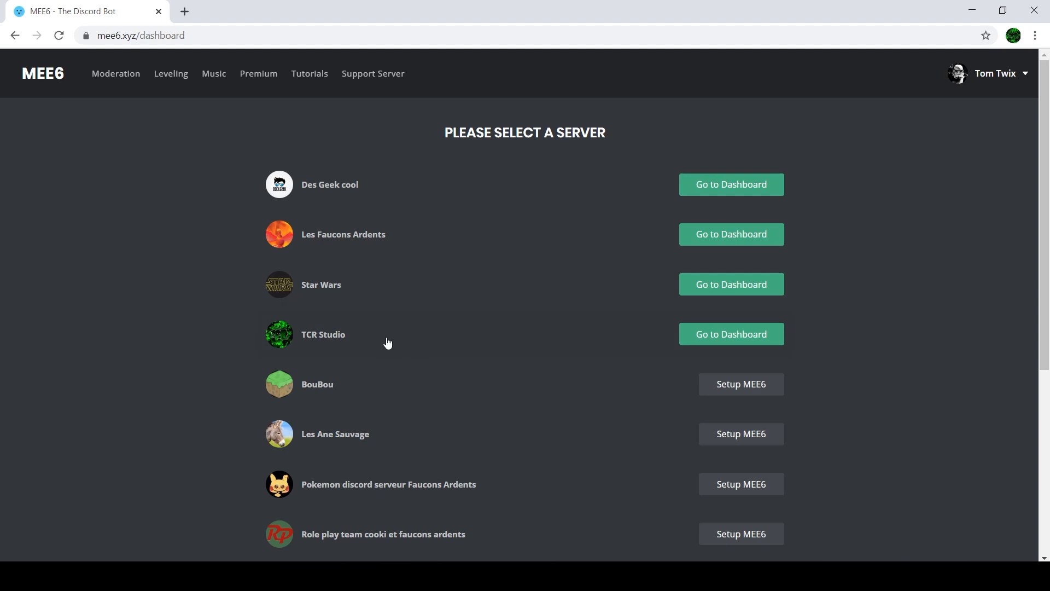
pyautogui.scroll(-5, 391, 340)
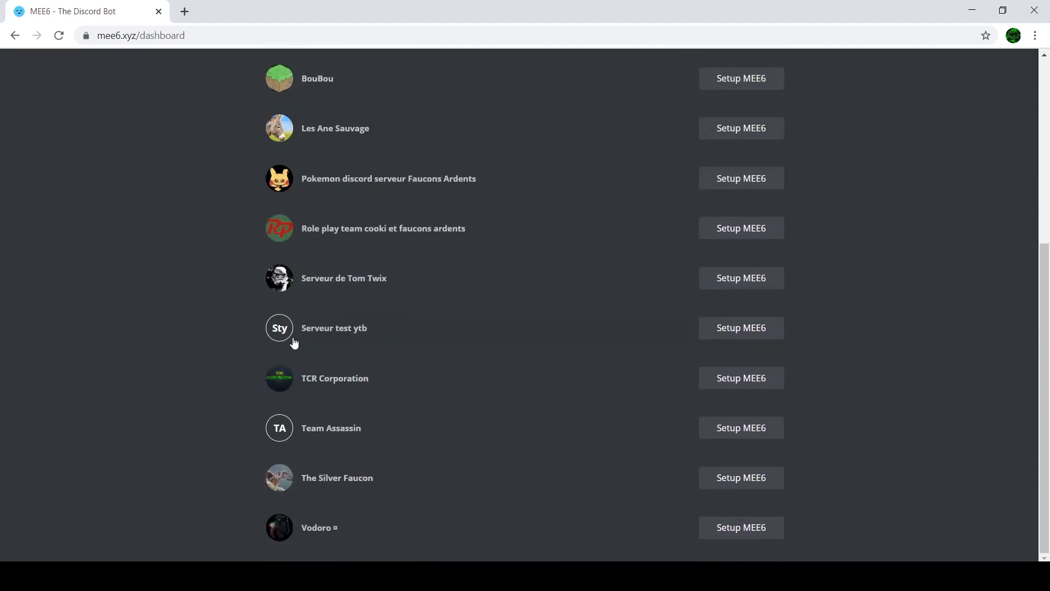
pyautogui.click(719, 330)
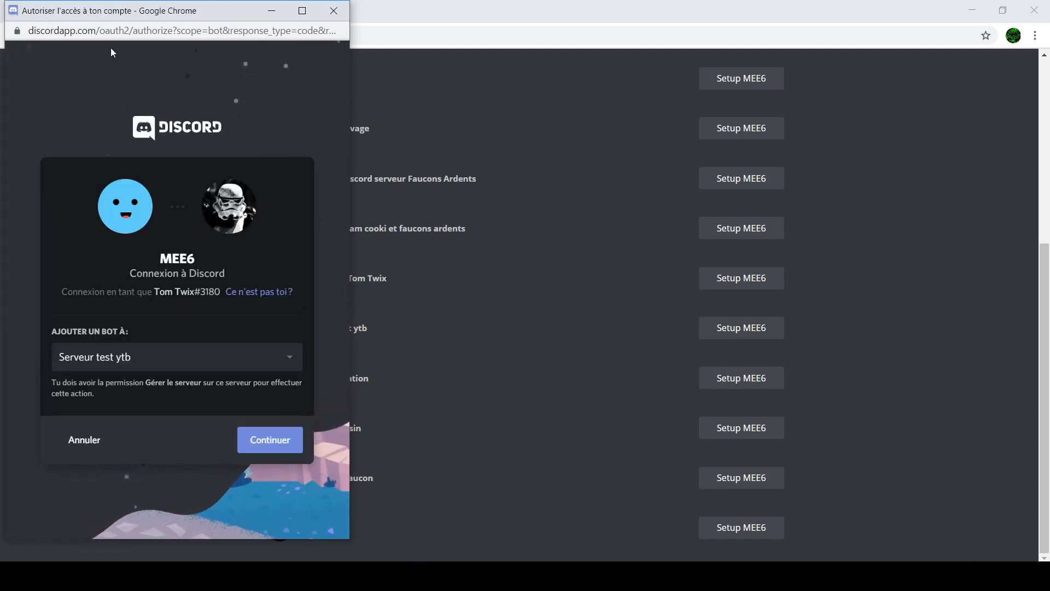
# Continue with Serveur test ytb as the target server and authorize all of MEE6's requested permissions.
pyautogui.click(282, 437)
pyautogui.scroll(-2, 246, 405)
pyautogui.scroll(-5, 217, 375)
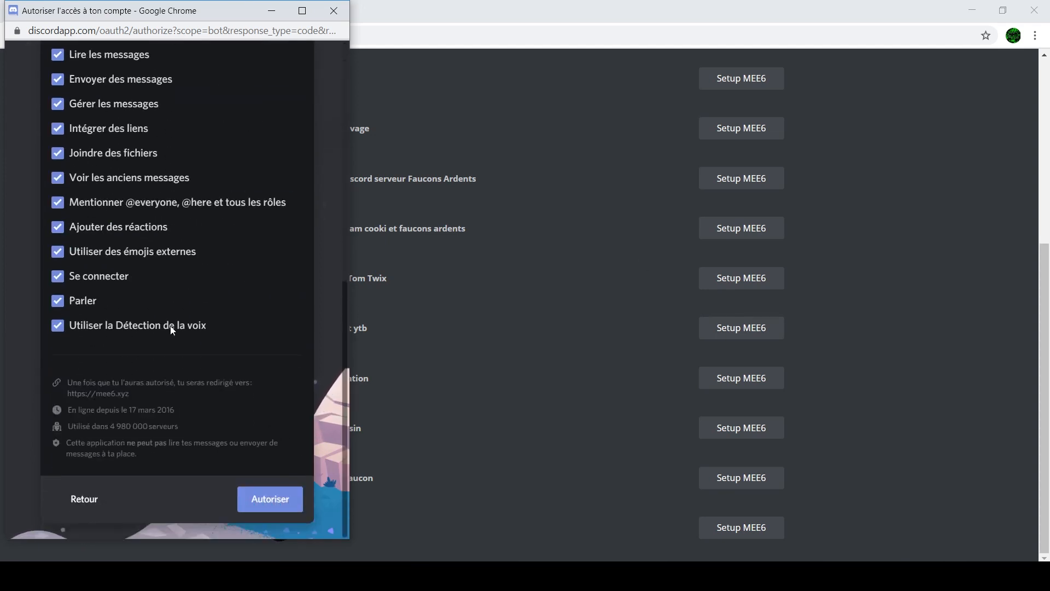
pyautogui.click(276, 499)
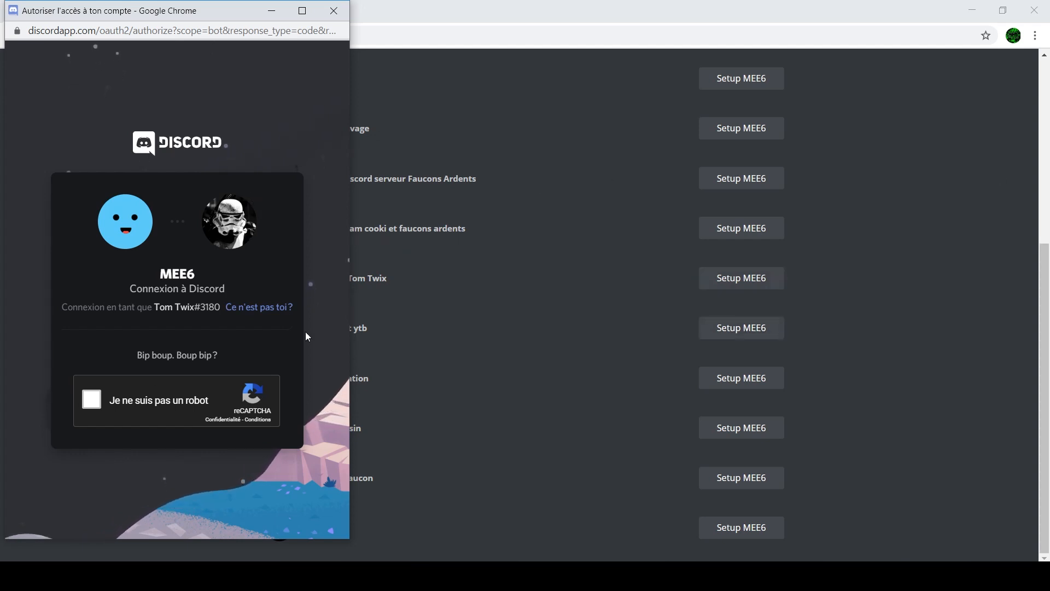
# Complete the reCAPTCHA check by selecting all the images that contain cars and validating them.
pyautogui.click(94, 405)
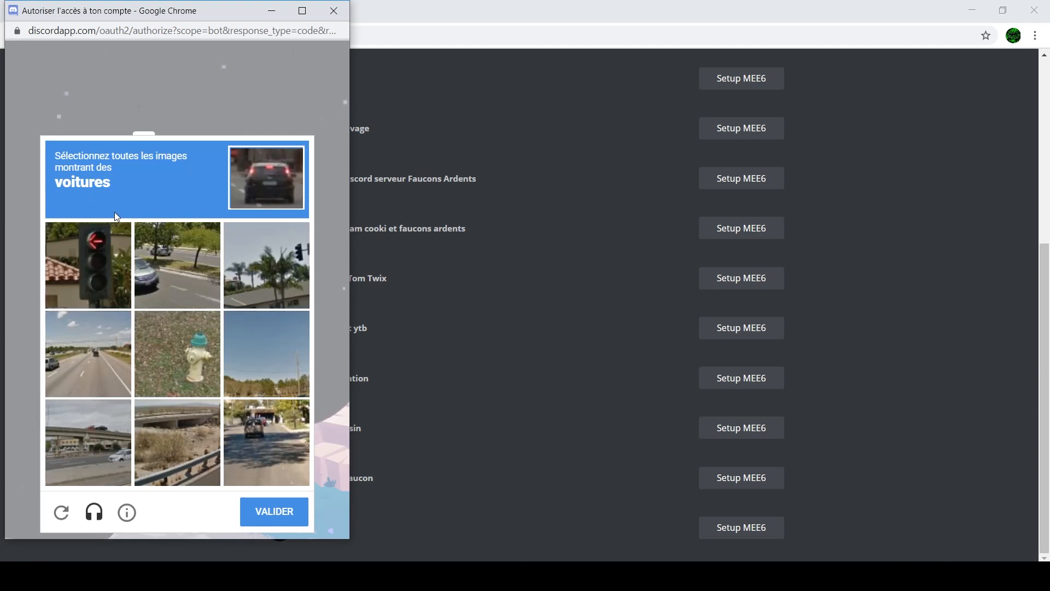
pyautogui.click(157, 258)
pyautogui.click(238, 448)
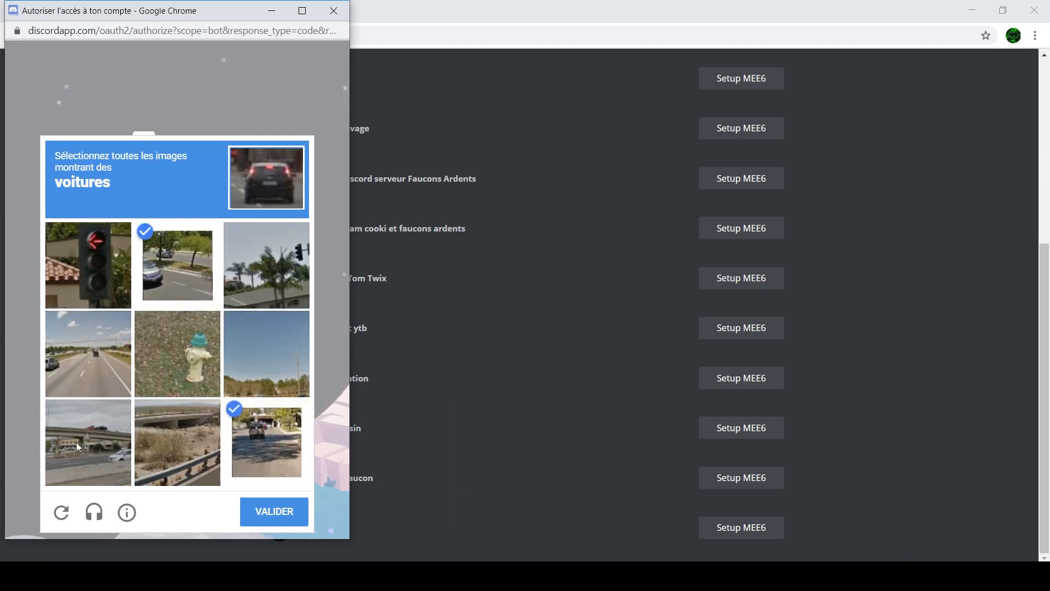
pyautogui.click(77, 442)
pyautogui.click(93, 352)
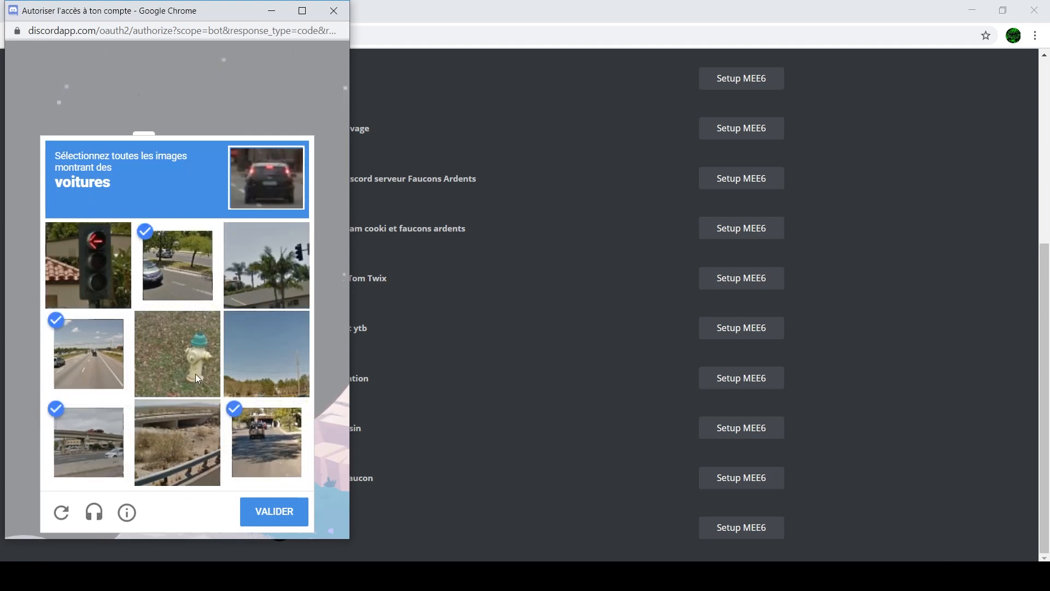
pyautogui.click(276, 511)
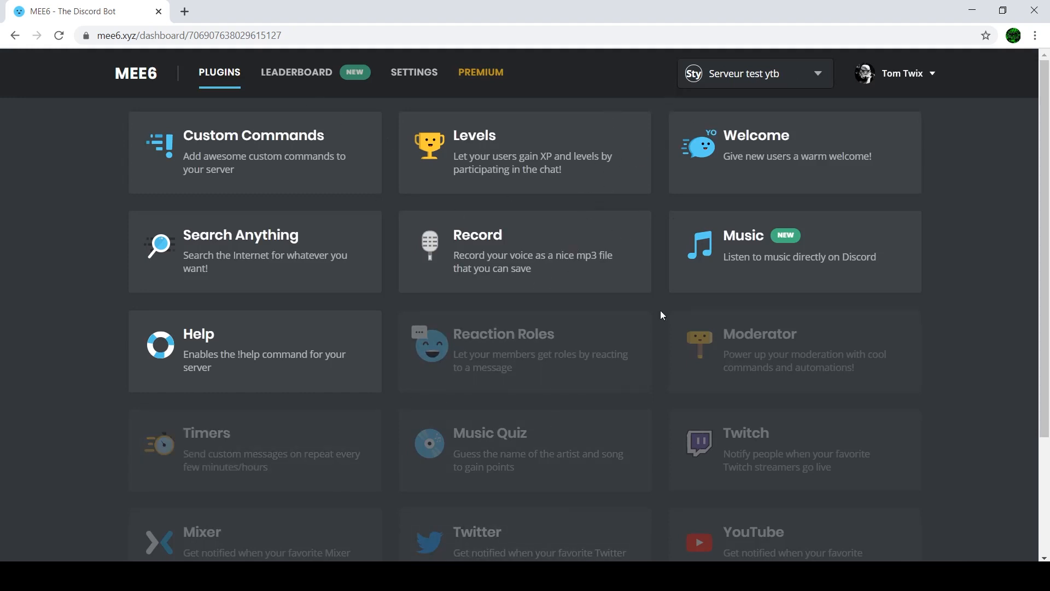
# Look over the MEE6 plugins, then switch to Discord and view the MEE6 bot's profile and roles on Serveur test ytb.
pyautogui.scroll(-3, 567, 469)
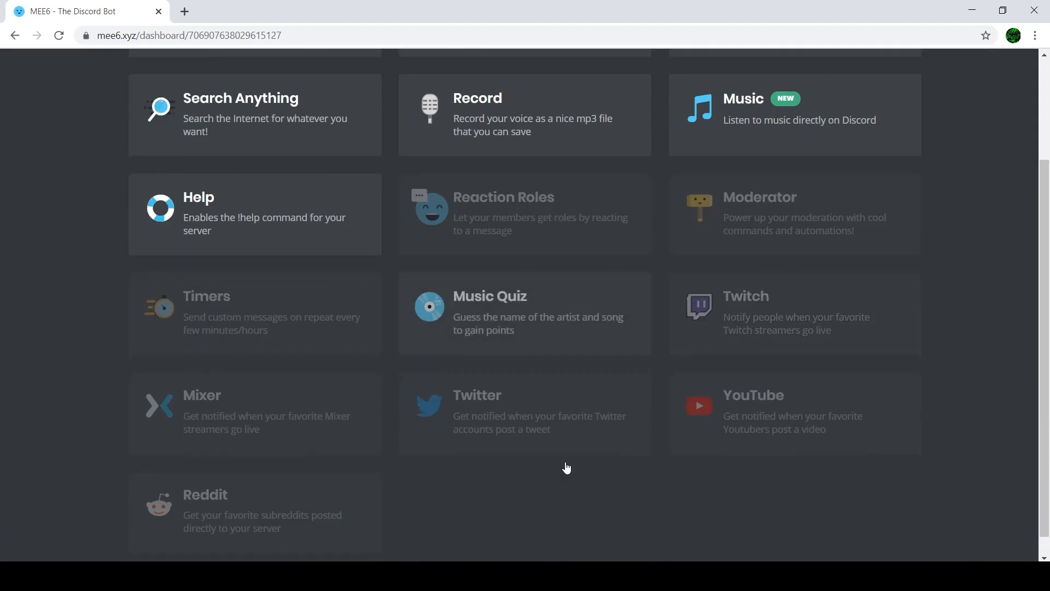
pyautogui.scroll(3, 466, 313)
pyautogui.click(553, 576)
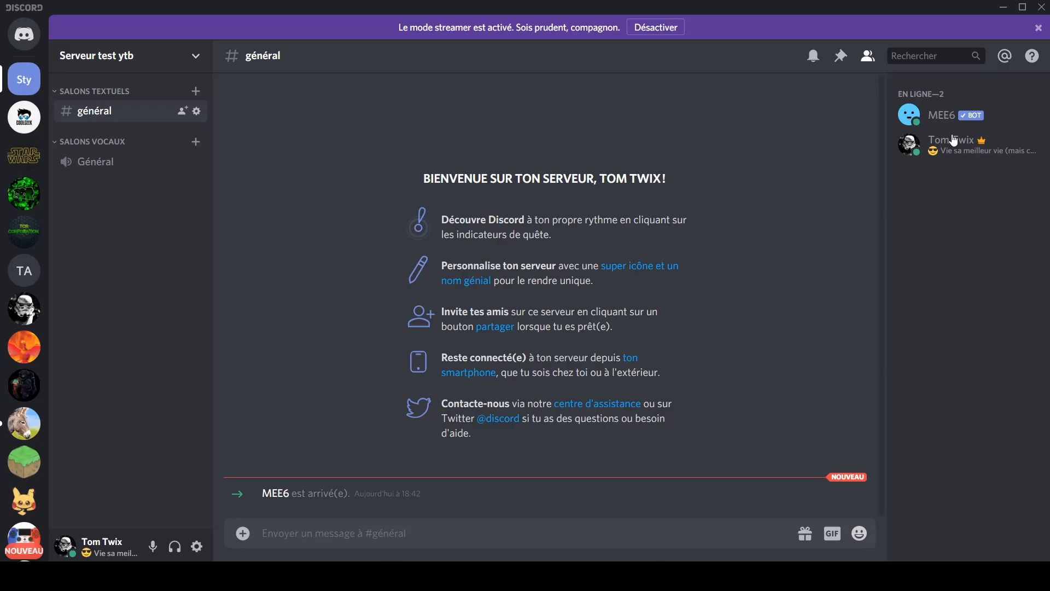
pyautogui.click(941, 113)
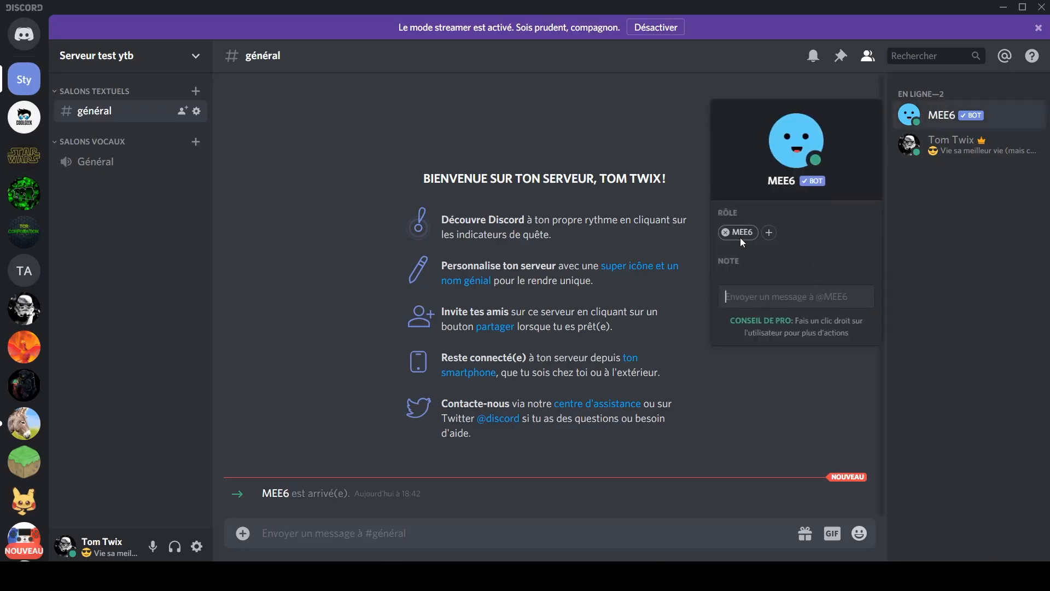
pyautogui.click(602, 210)
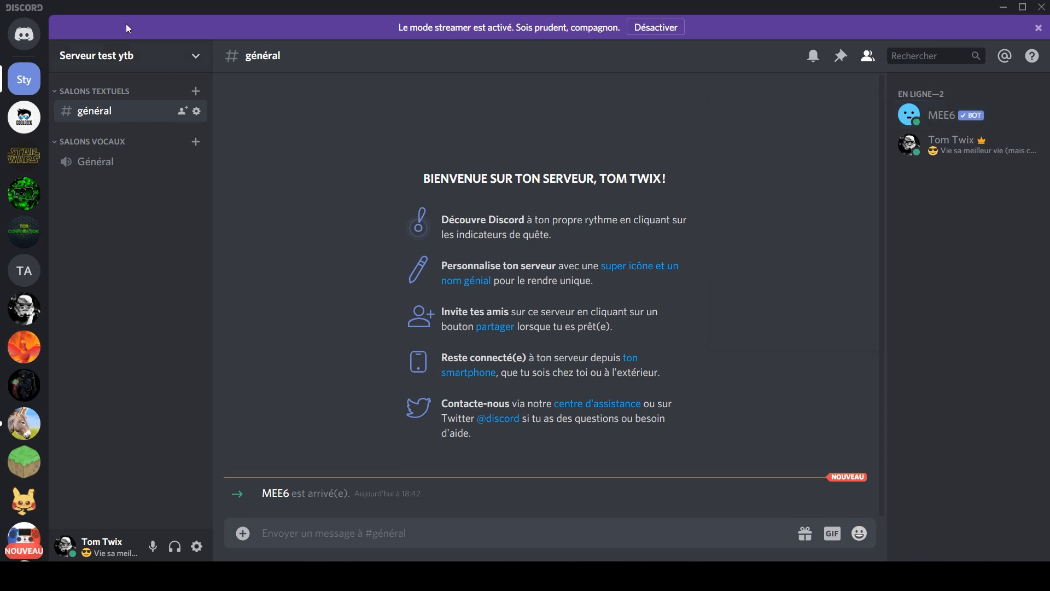
# Create a new role named BOT in the settings of Serveur test ytb and save it.
pyautogui.click(186, 57)
pyautogui.click(147, 142)
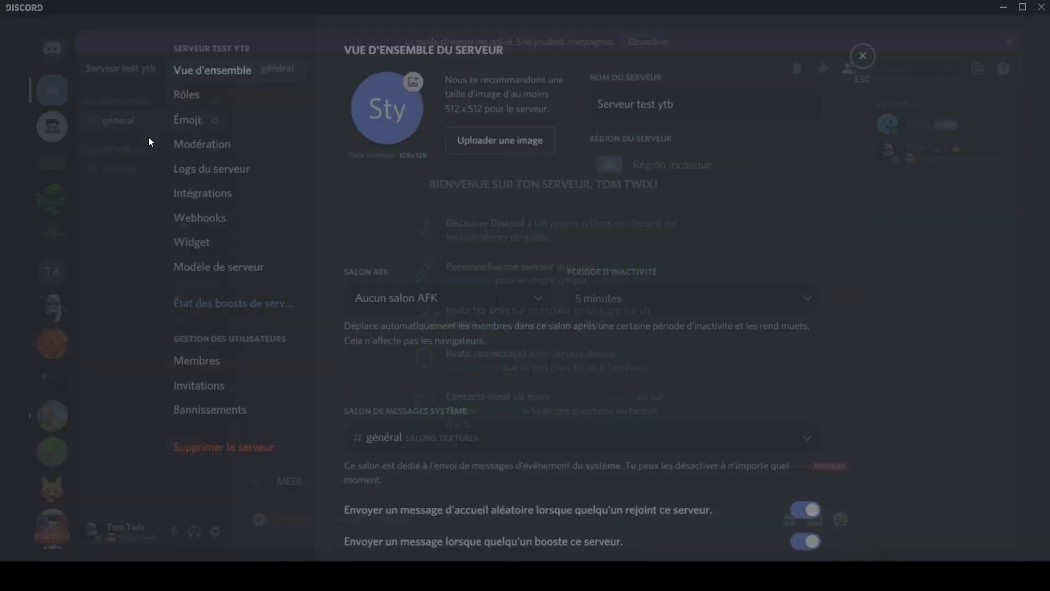
pyautogui.click(245, 108)
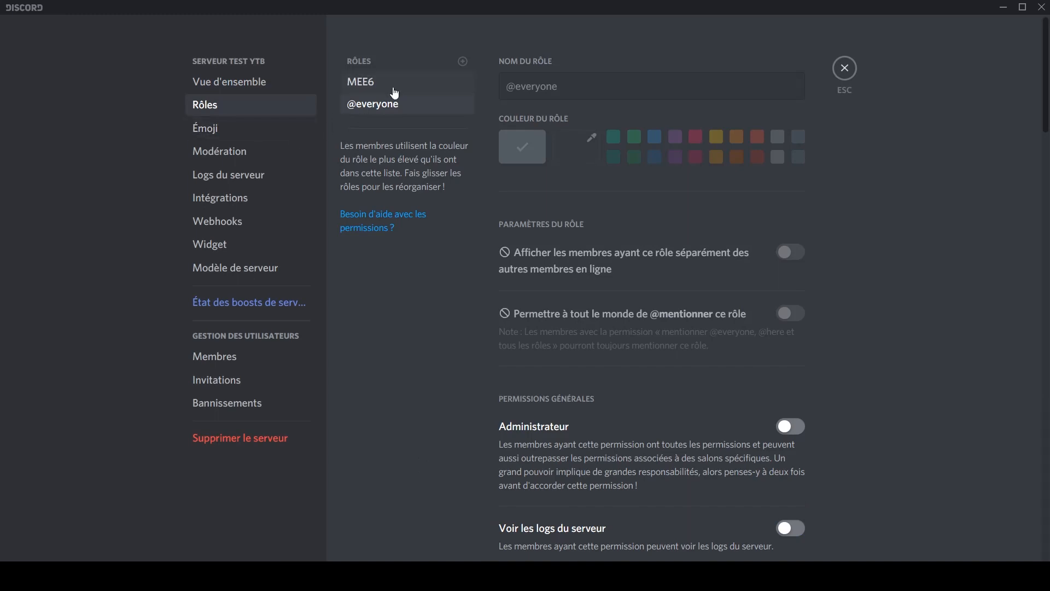
pyautogui.click(463, 61)
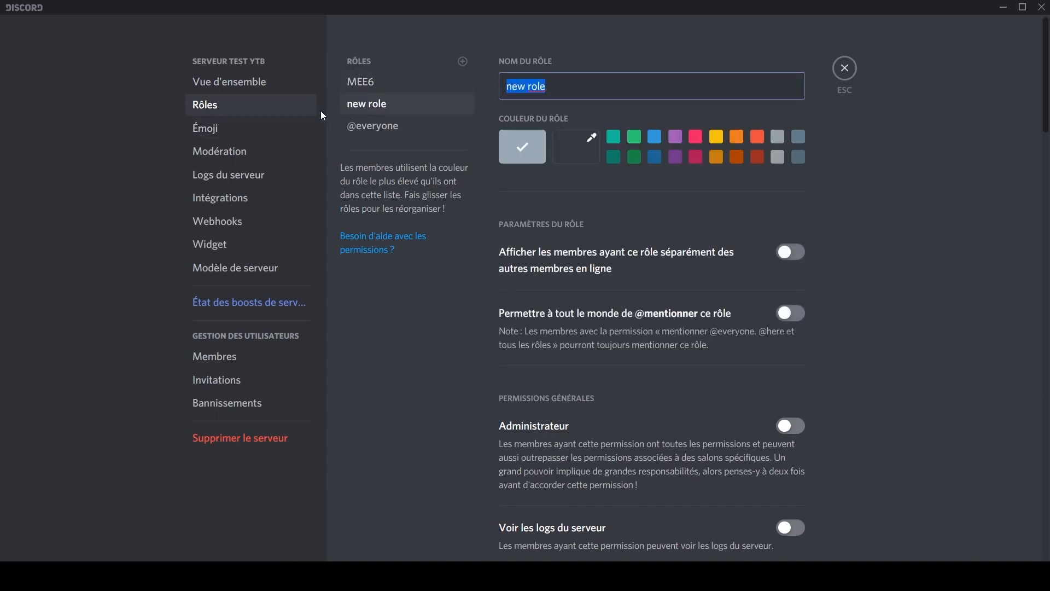
pyautogui.write('BOT')
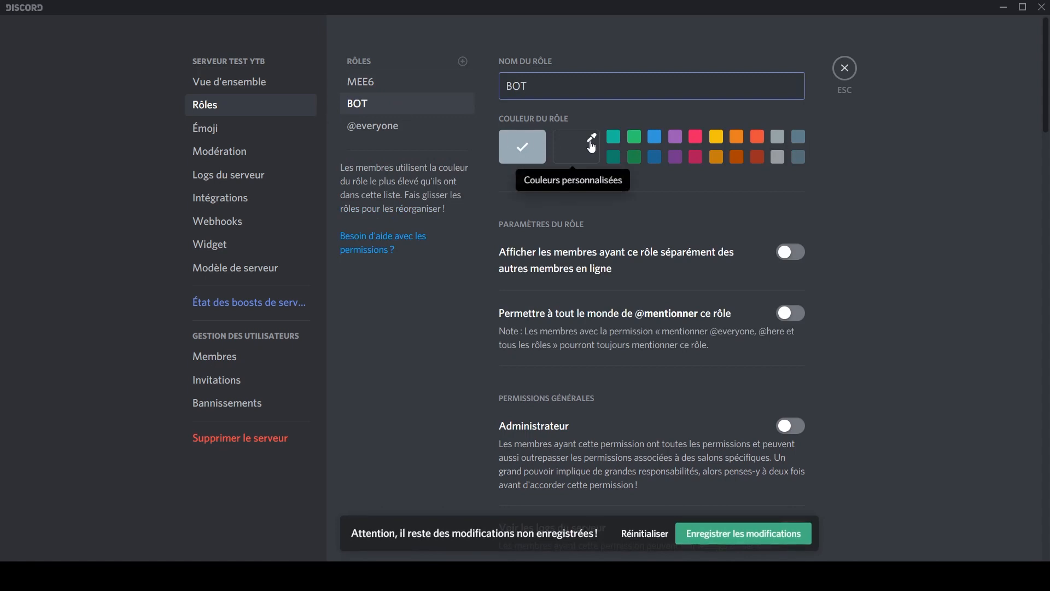
pyautogui.click(759, 542)
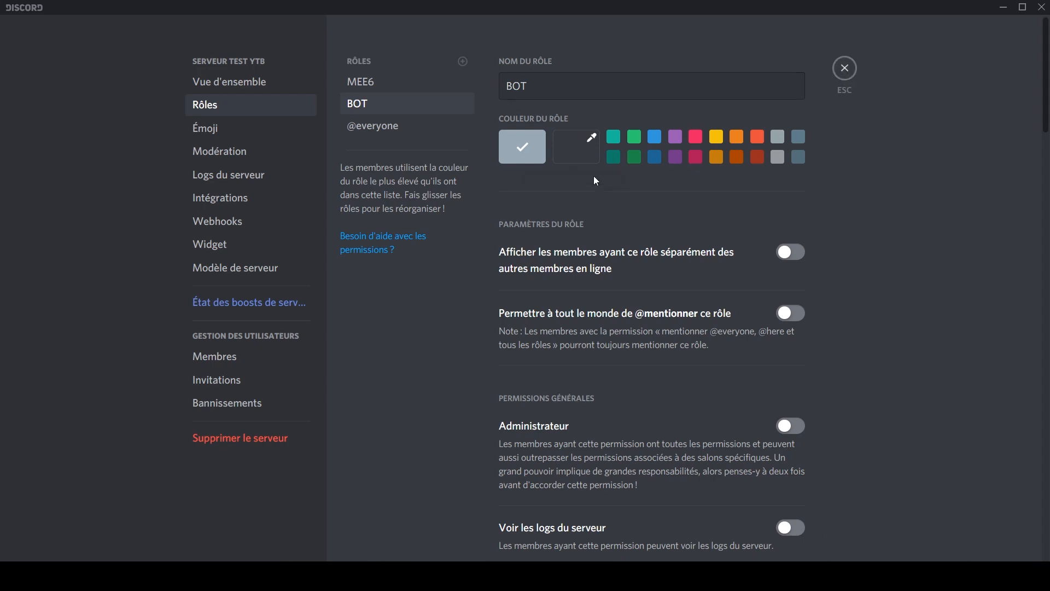
# Leave the server settings and assign the BOT role to the MEE6 bot from its profile.
pyautogui.click(845, 69)
pyautogui.click(941, 115)
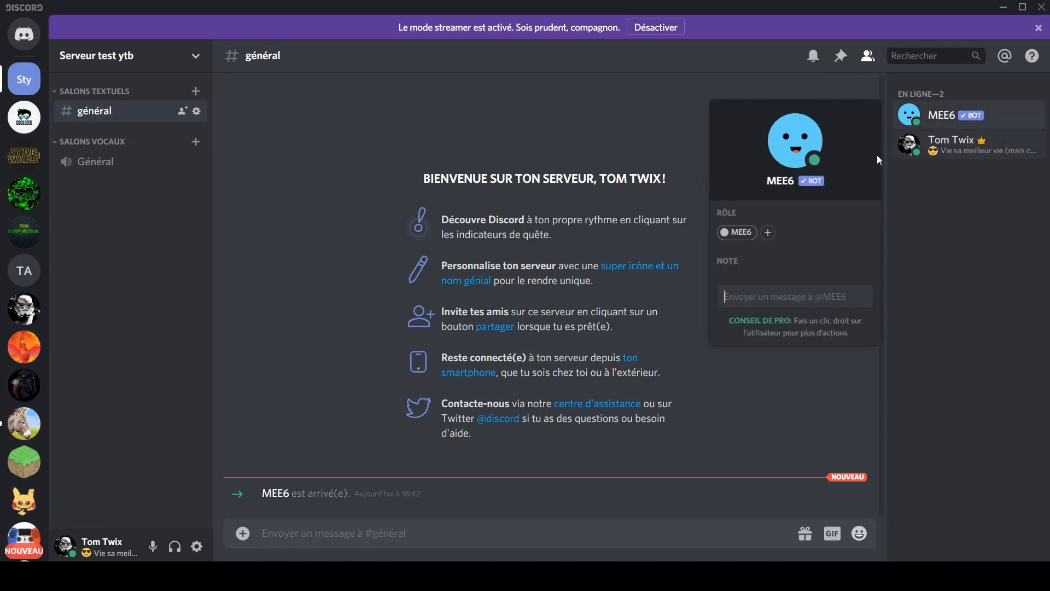
pyautogui.click(770, 239)
pyautogui.click(733, 295)
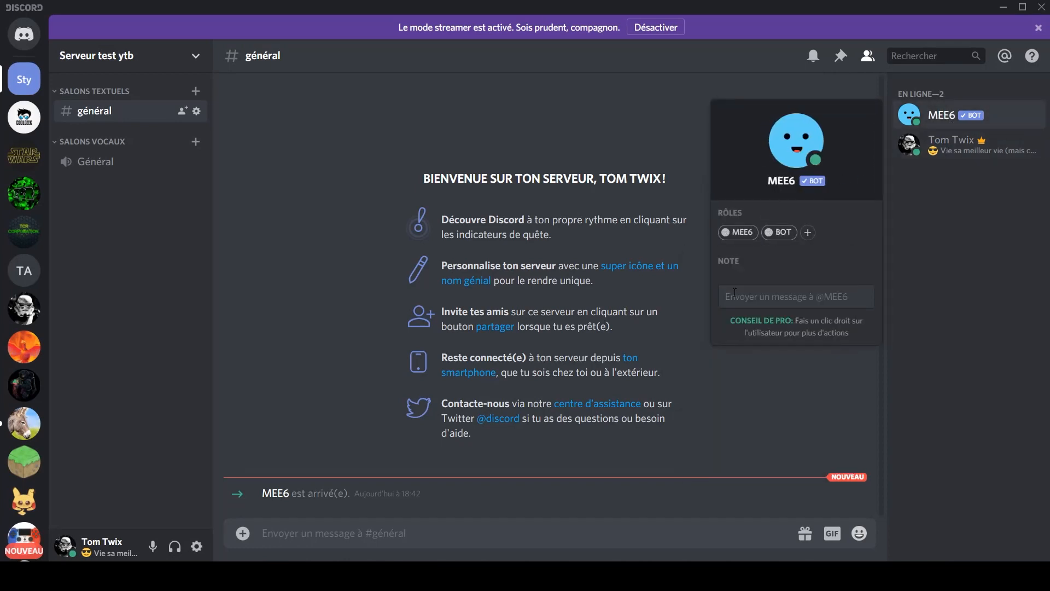
pyautogui.click(142, 271)
# Reopen the server's role settings and move the BOT role above MEE6 in the role list.
pyautogui.click(183, 52)
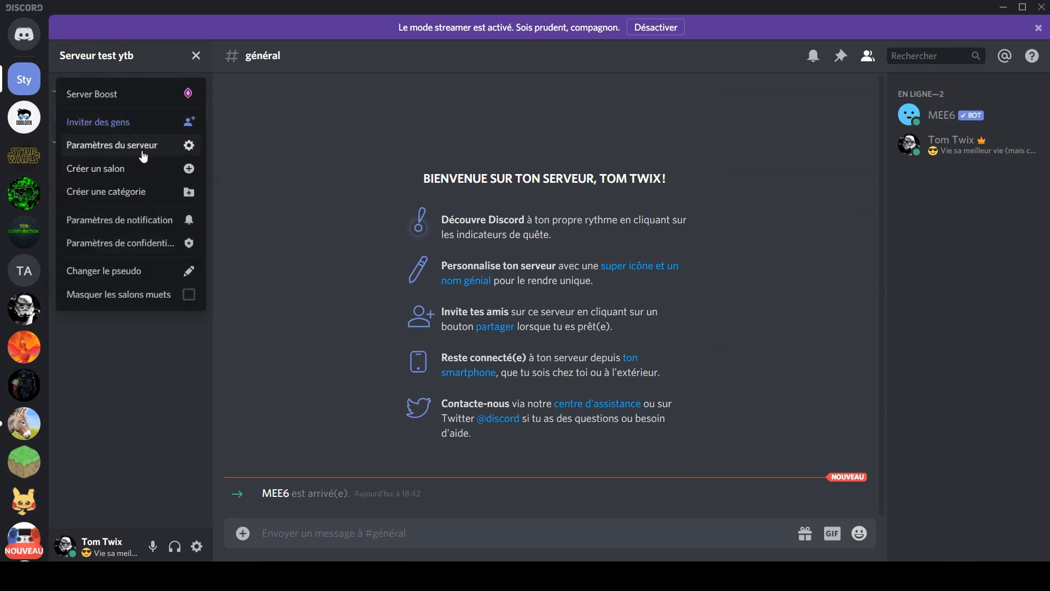
pyautogui.click(103, 146)
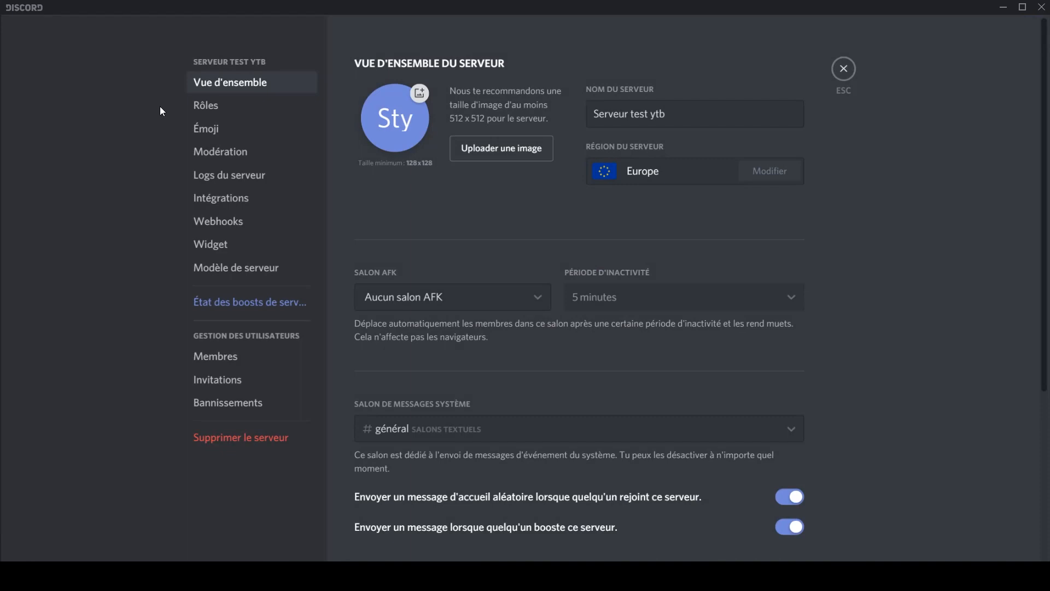
pyautogui.click(205, 107)
pyautogui.moveTo(394, 103); pyautogui.dragTo(403, 72)
pyautogui.click(400, 80)
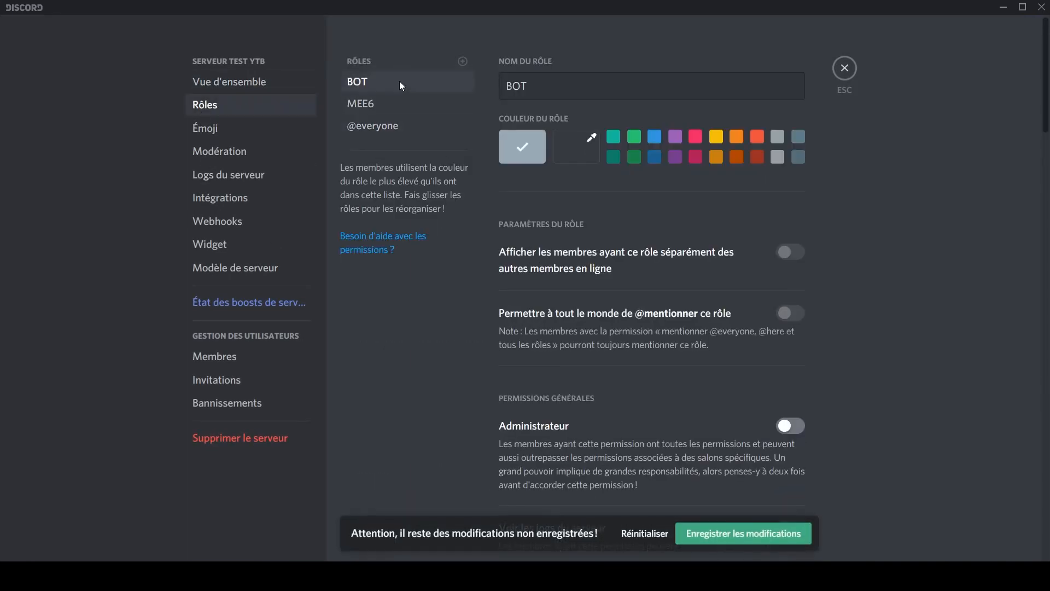
# Enable separate member display, mentions by everyone and the Administrateur permission for the BOT role, and save the changes.
pyautogui.click(786, 252)
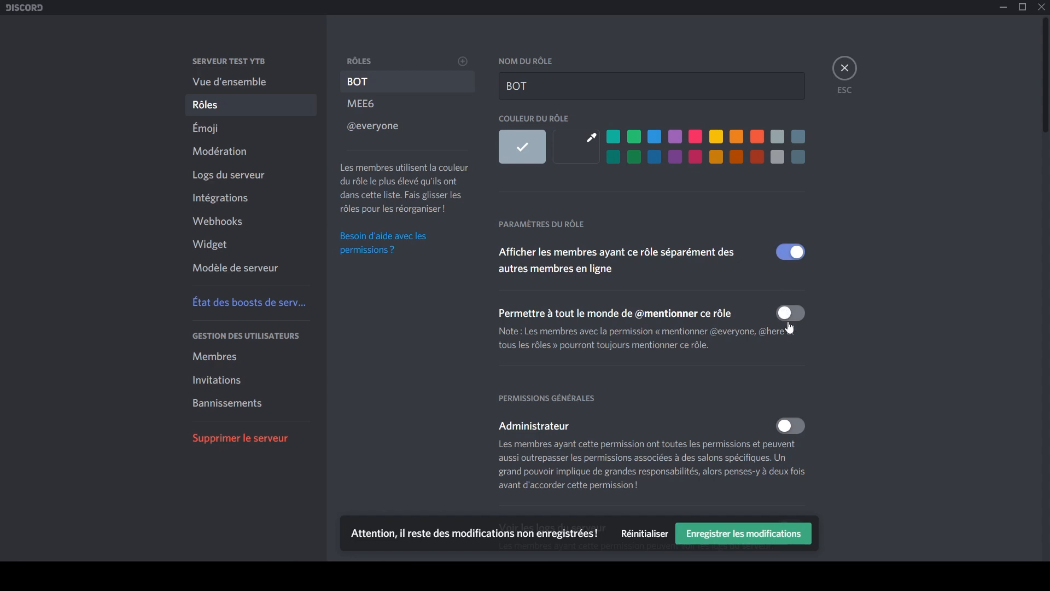
pyautogui.click(793, 432)
pyautogui.click(785, 313)
pyautogui.click(734, 533)
# Review the settings and general permissions of the MEE6 role.
pyautogui.click(359, 104)
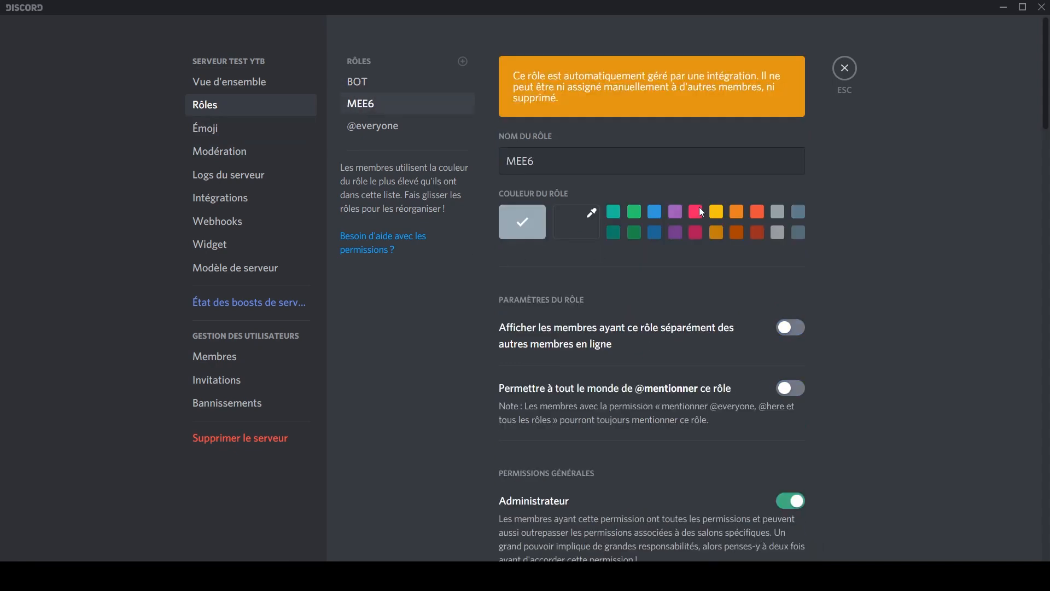
pyautogui.scroll(-5, 807, 342)
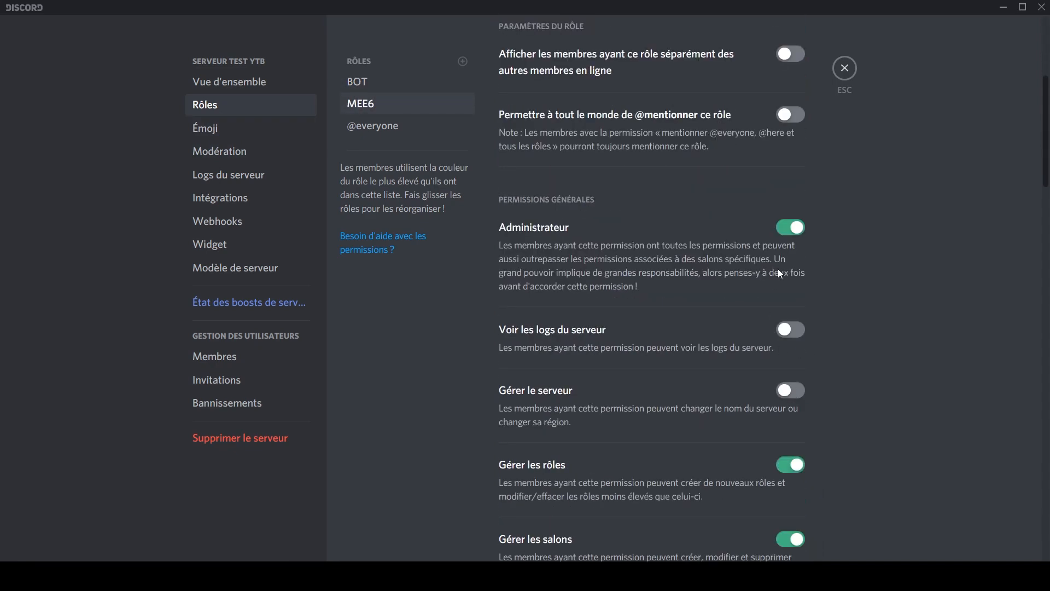
pyautogui.scroll(5, 780, 273)
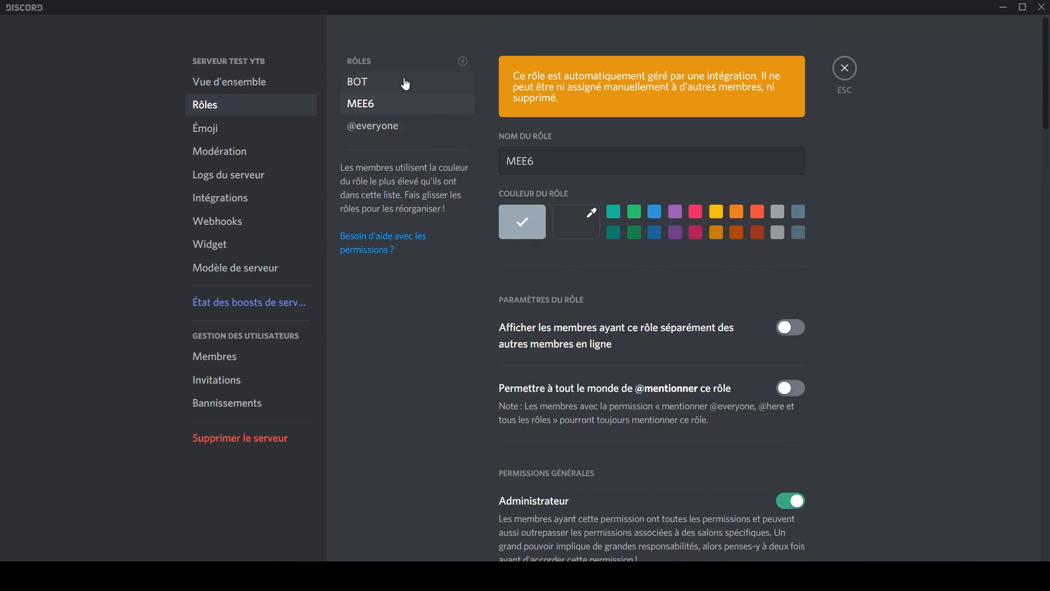
# Create a blue role named Admistrateur, save it, and place it above BOT in the role list.
pyautogui.click(463, 62)
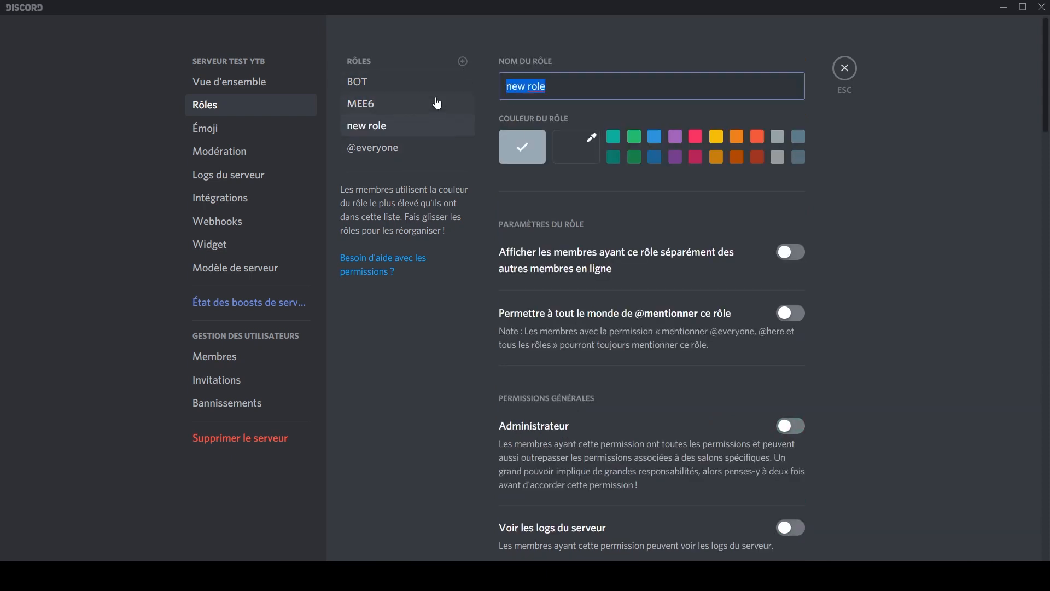
pyautogui.write('Admi')
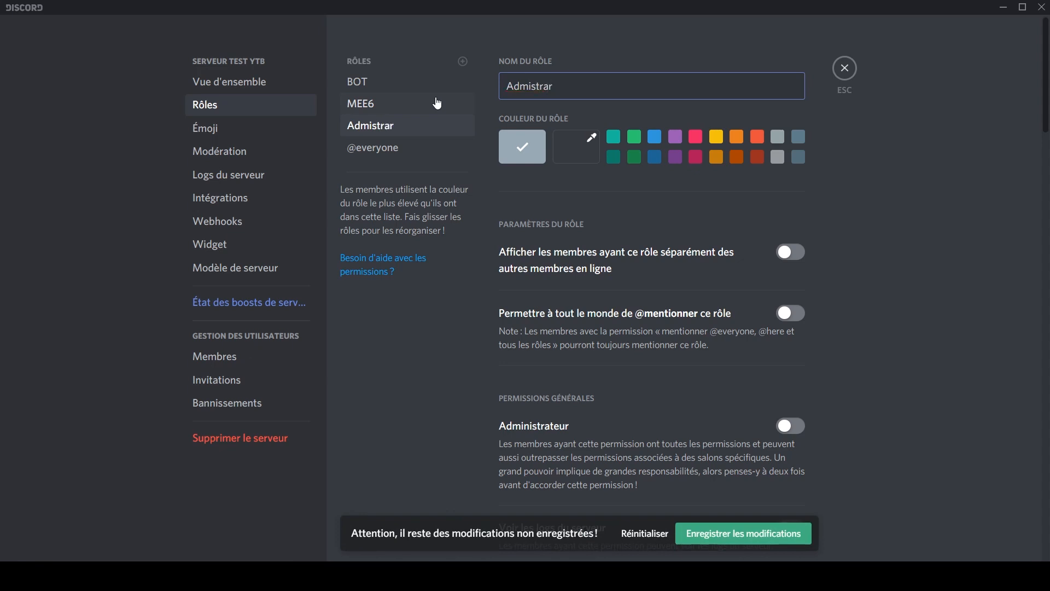
pyautogui.write('strateu')
pyautogui.click(715, 534)
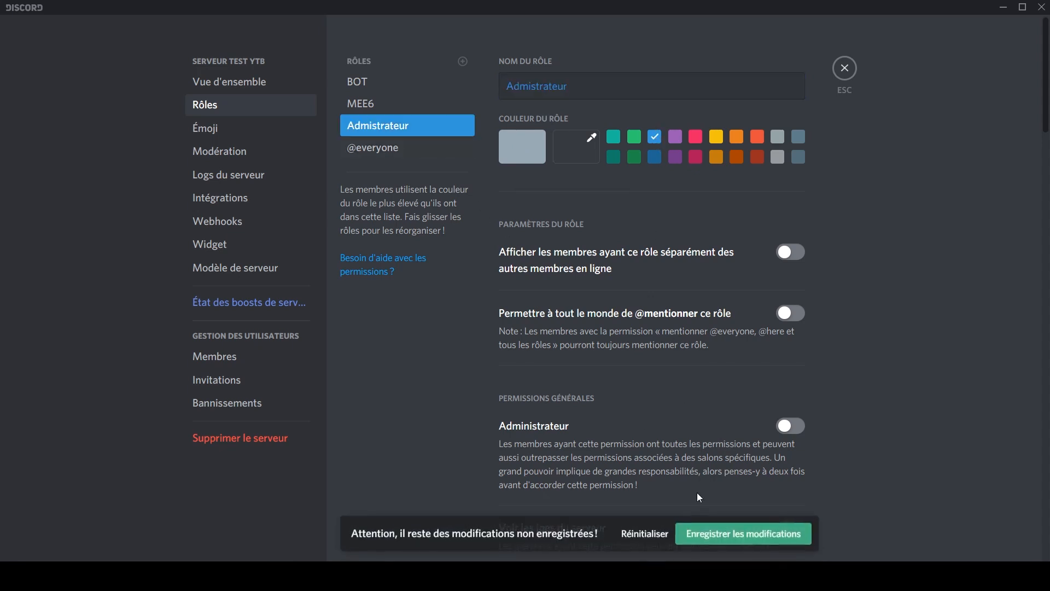
pyautogui.moveTo(405, 125); pyautogui.dragTo(399, 73)
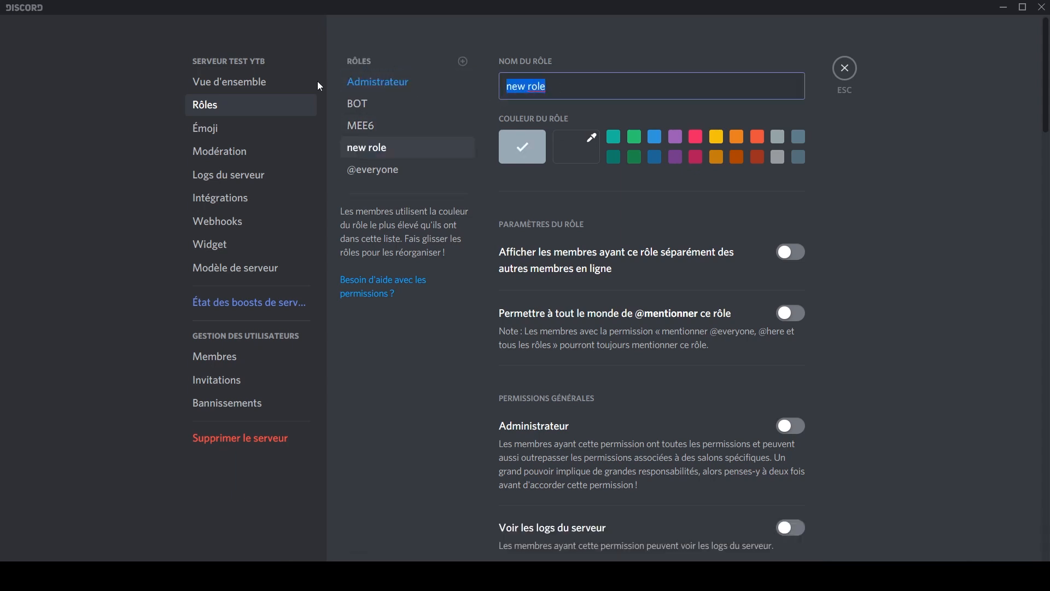
# Name the new role Membre, color it yellow, save the changes and leave the server settings.
pyautogui.write('Mem')
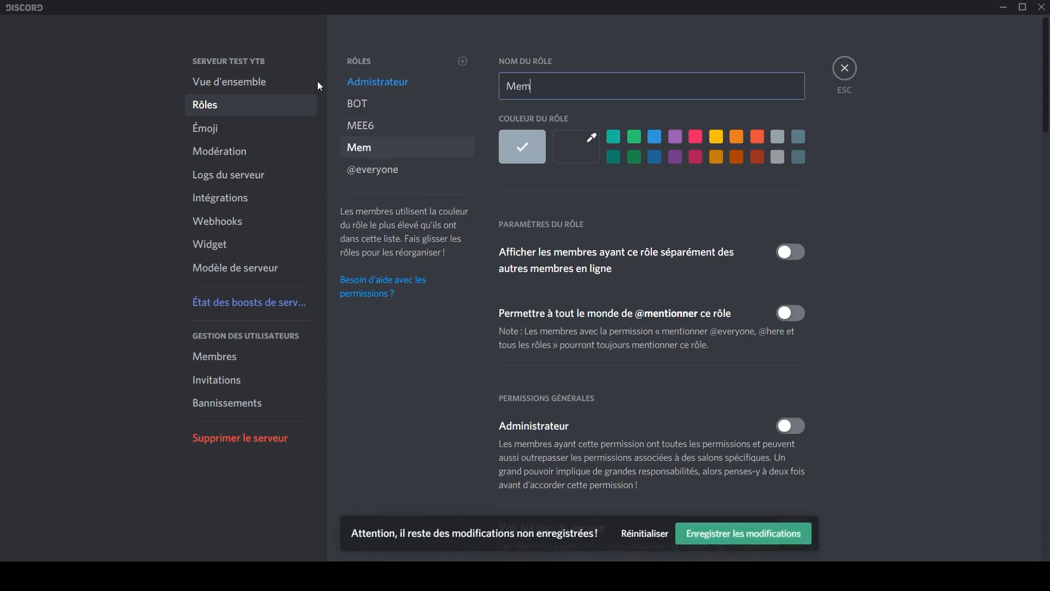
pyautogui.write('bre')
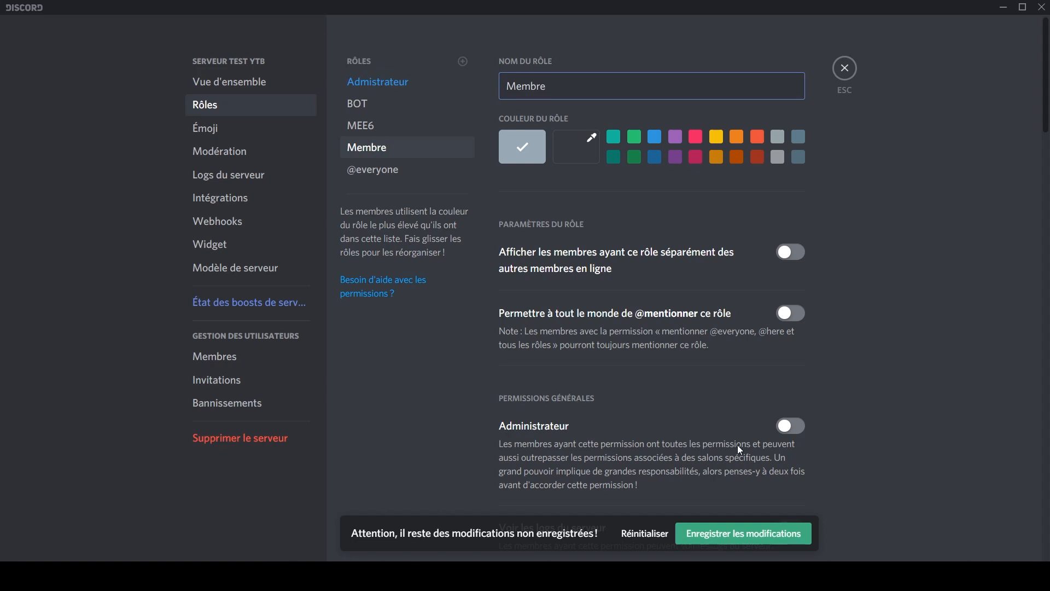
pyautogui.click(735, 525)
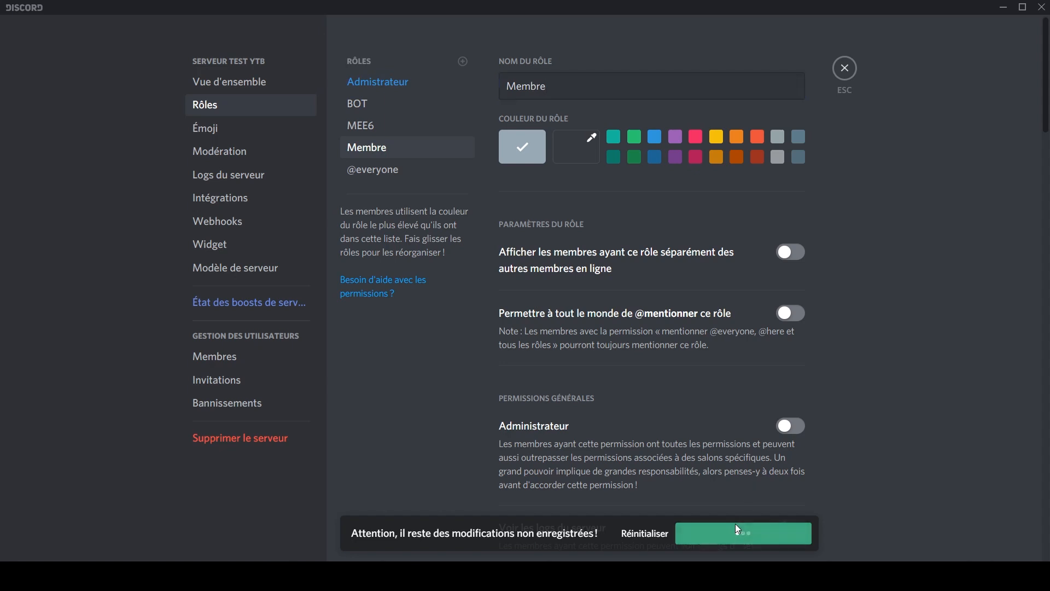
pyautogui.click(716, 136)
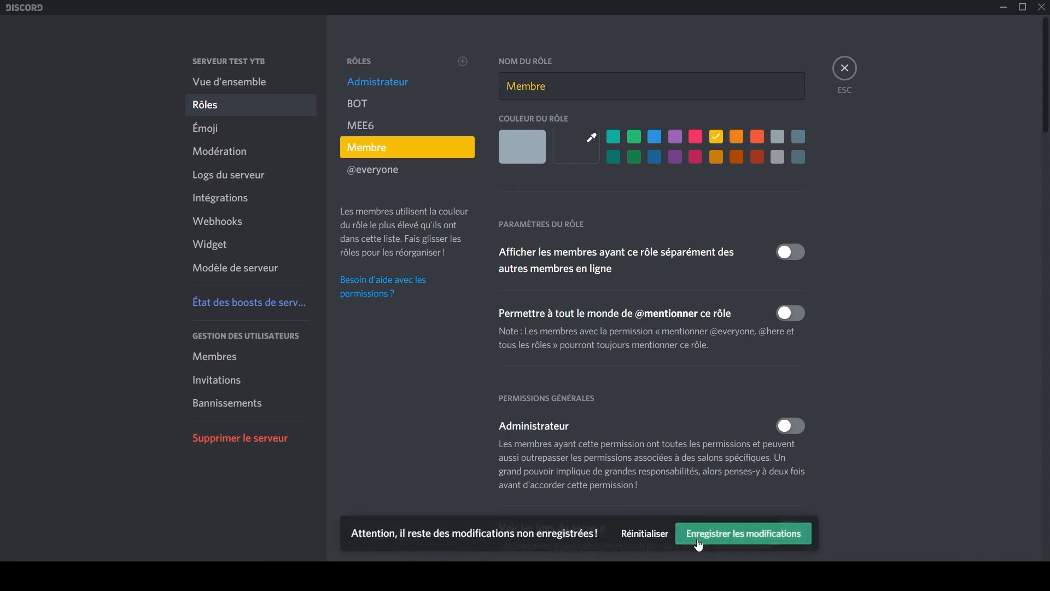
pyautogui.click(698, 541)
pyautogui.click(847, 73)
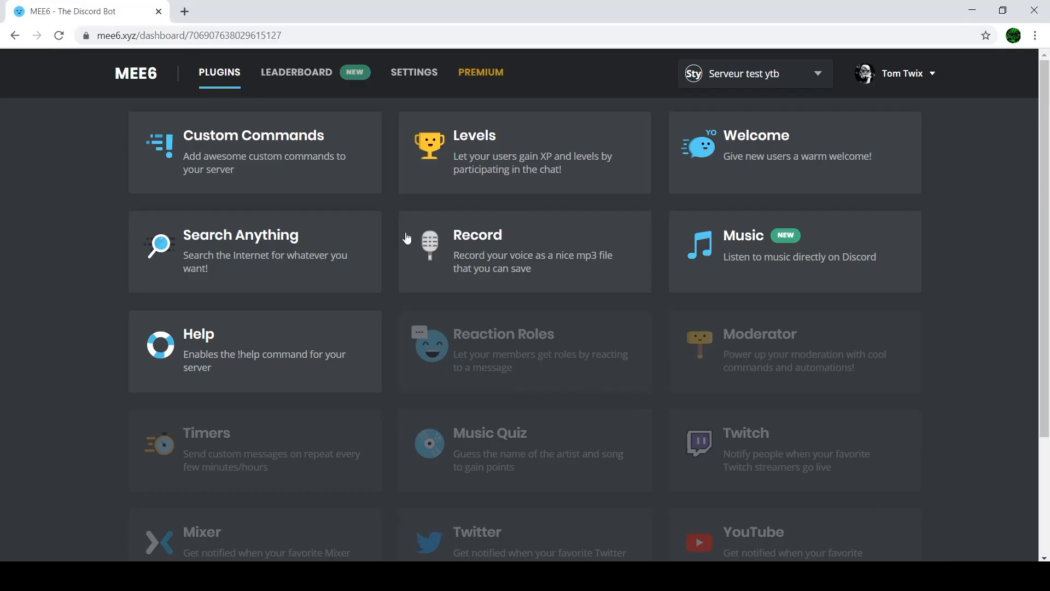
# In the MEE6 dashboard, enable the Reaction Roles plugin, return to the plugin list, and disable it from its page.
pyautogui.scroll(1, 548, 248)
pyautogui.scroll(-3, 466, 300)
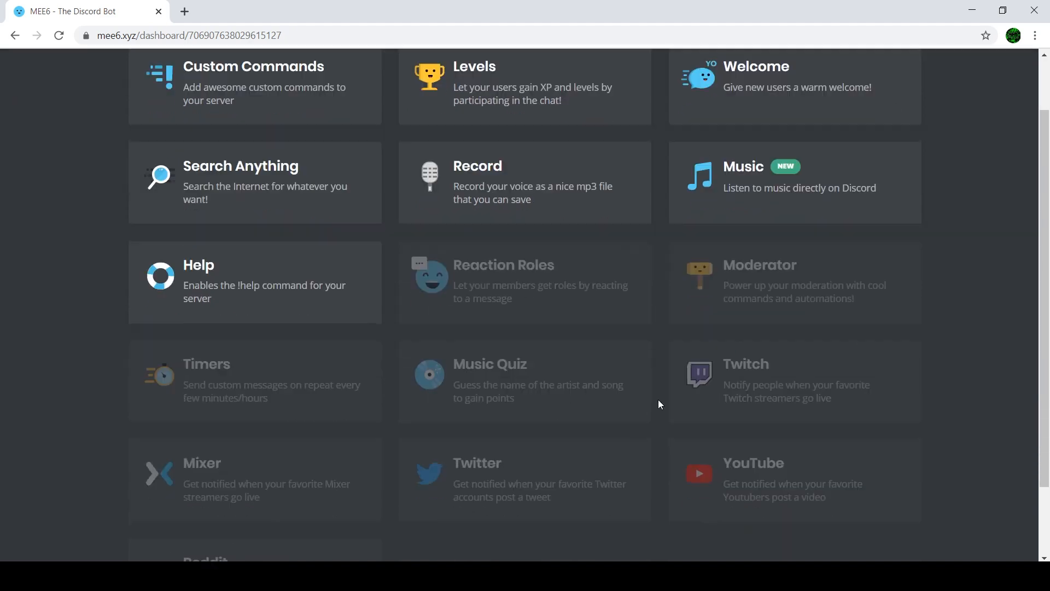
pyautogui.scroll(3, 513, 324)
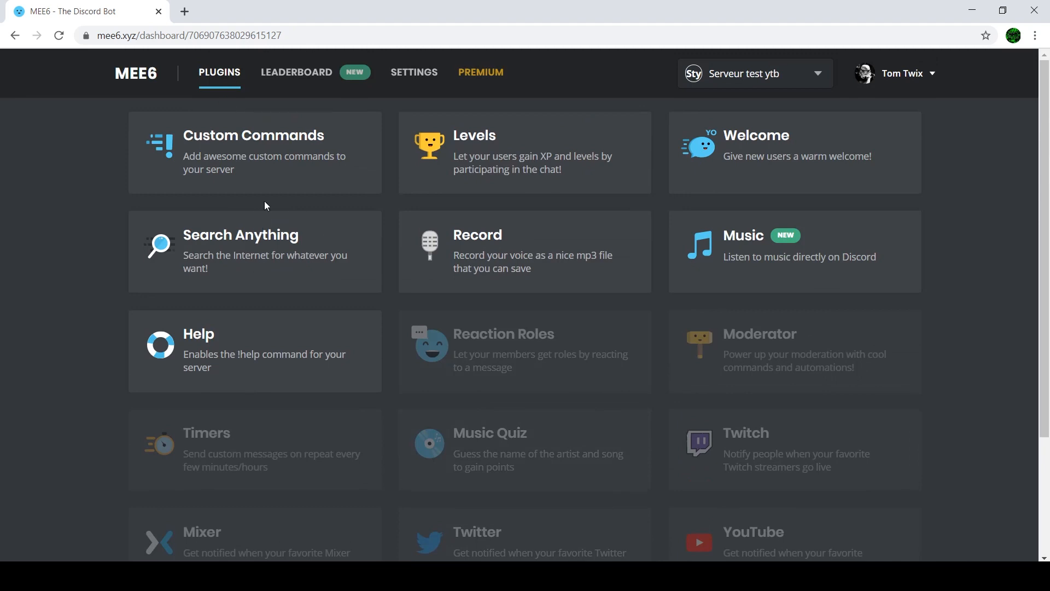
pyautogui.click(506, 371)
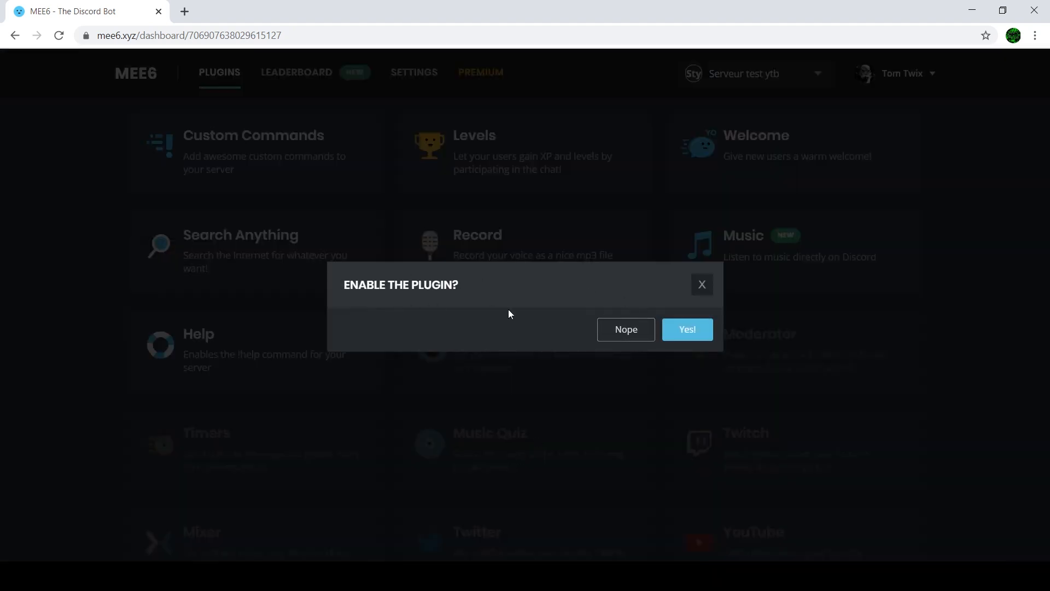
pyautogui.click(696, 332)
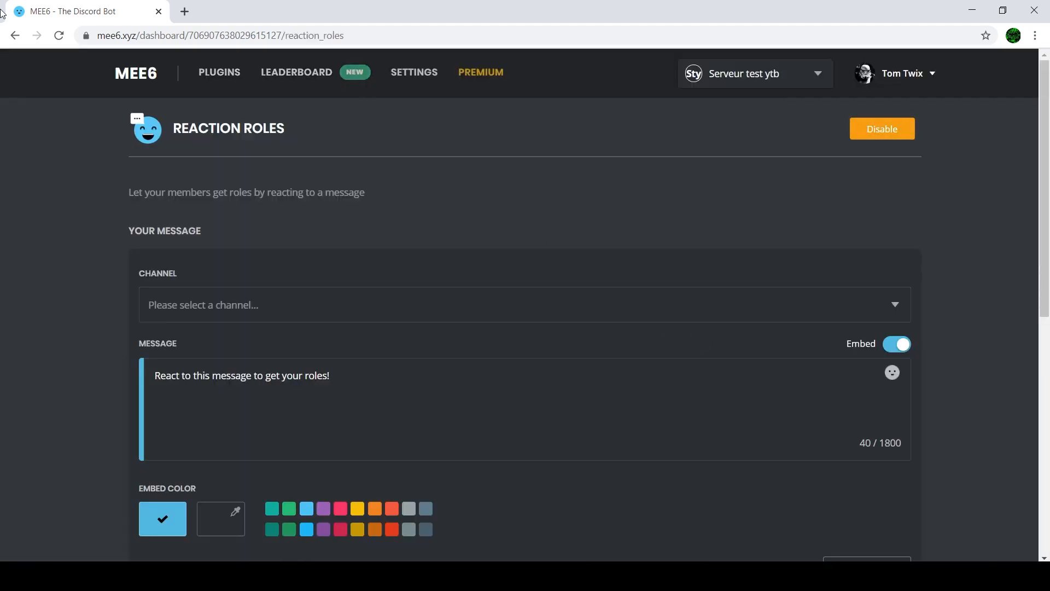
pyautogui.click(14, 36)
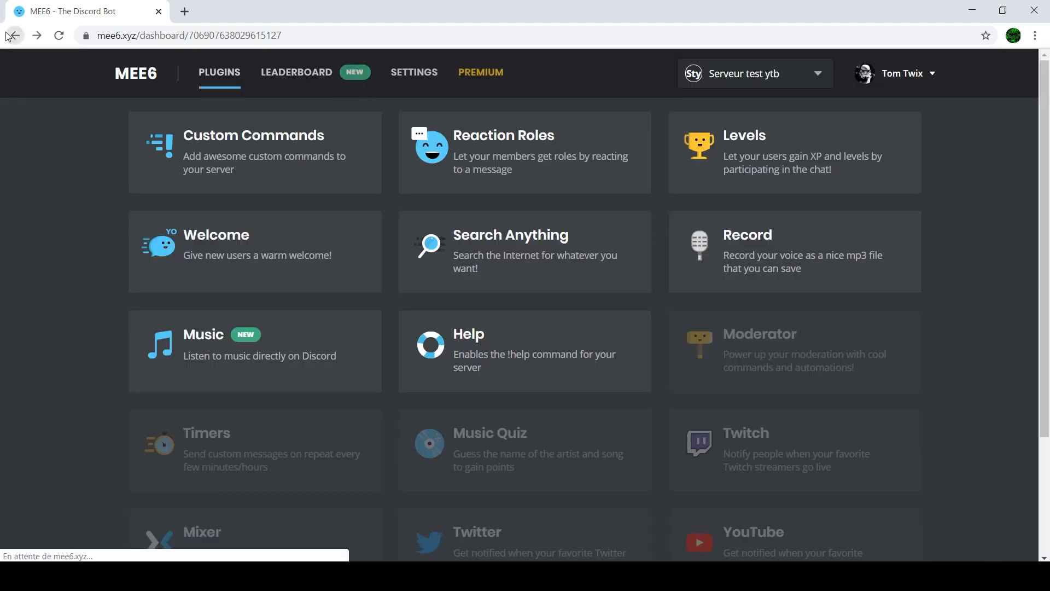
pyautogui.click(511, 160)
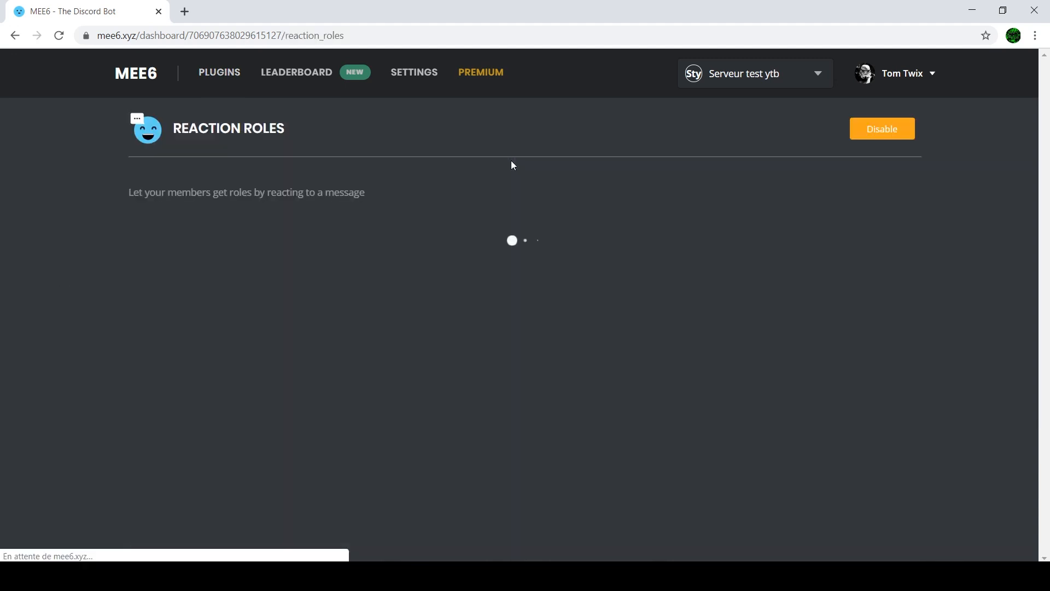
pyautogui.click(875, 137)
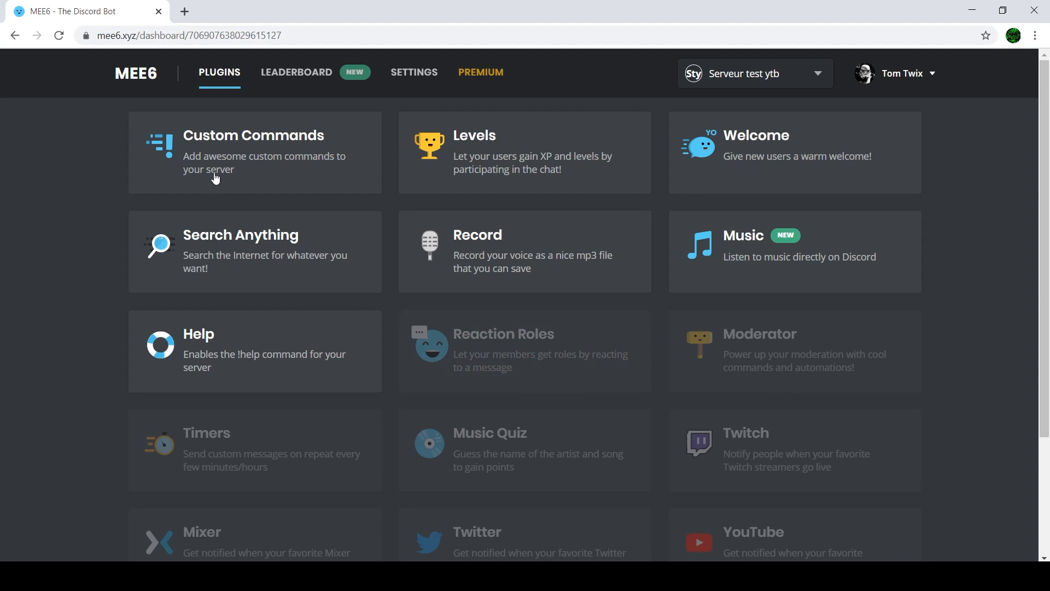
# Enable the Music Quiz plugin for the server.
pyautogui.scroll(-3, 569, 380)
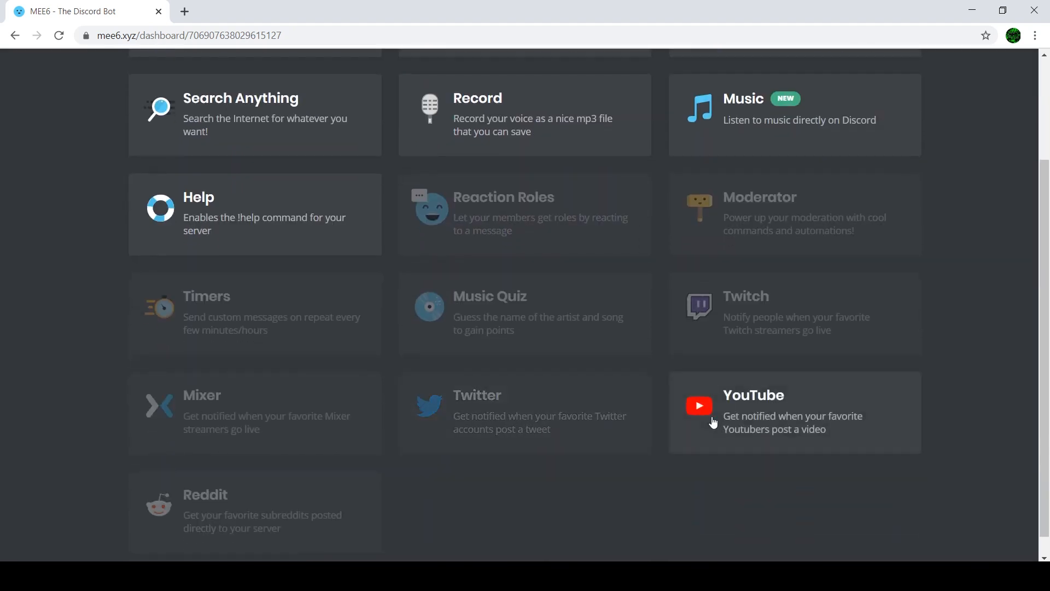
pyautogui.click(489, 330)
pyautogui.click(687, 328)
# Open the Music plugin, review its commands and music controller, and return to the plugin list.
pyautogui.click(301, 352)
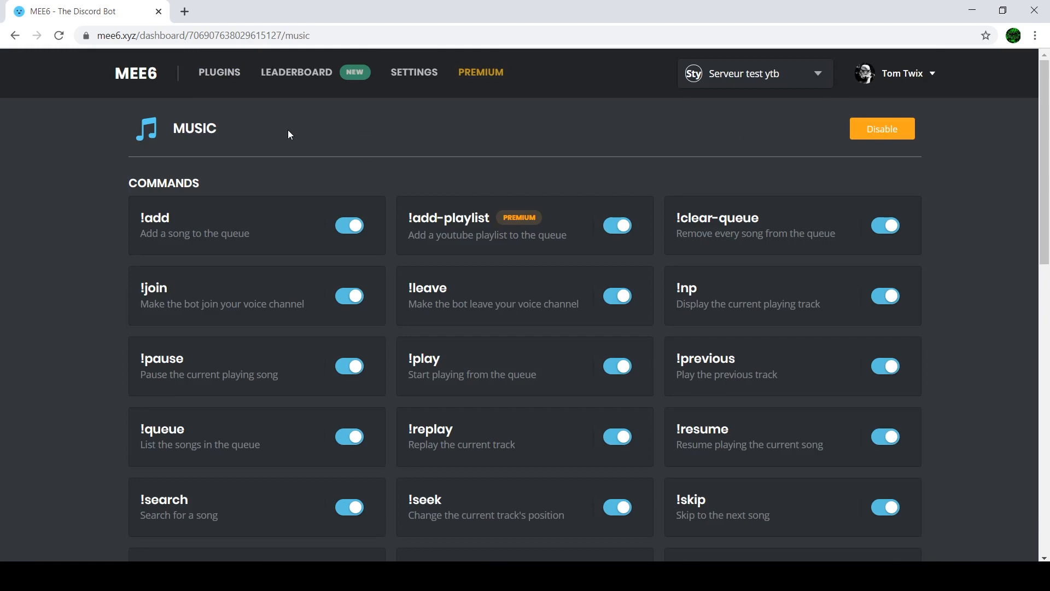
pyautogui.scroll(-5, 667, 235)
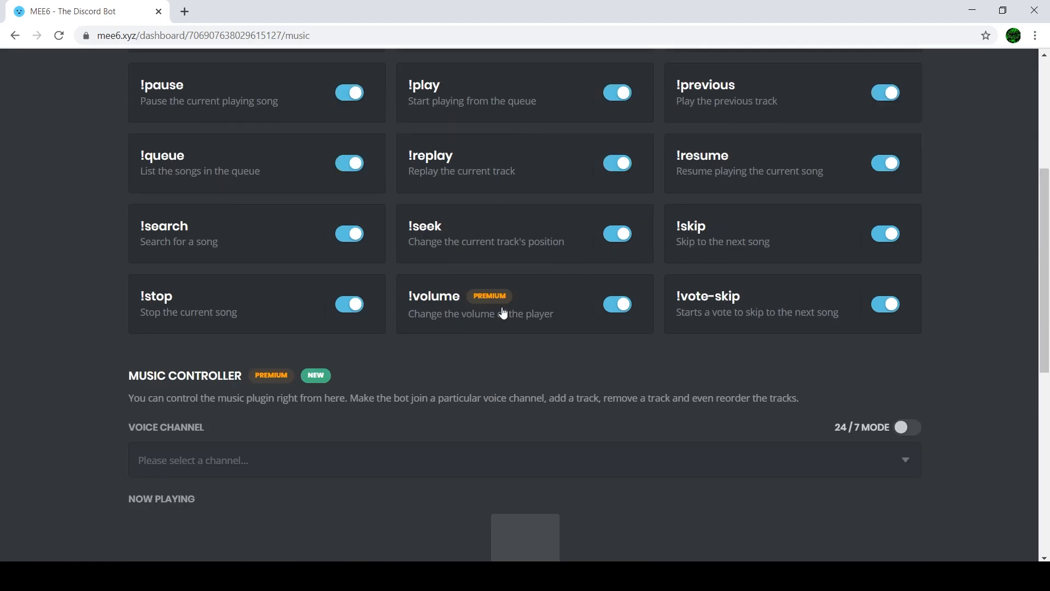
pyautogui.scroll(5, 789, 290)
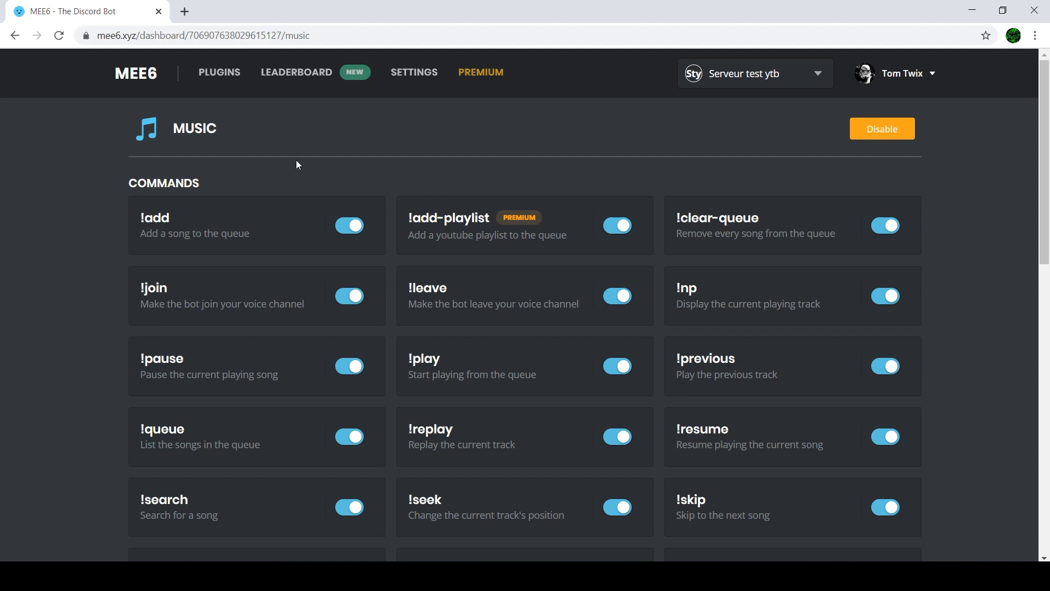
pyautogui.click(19, 36)
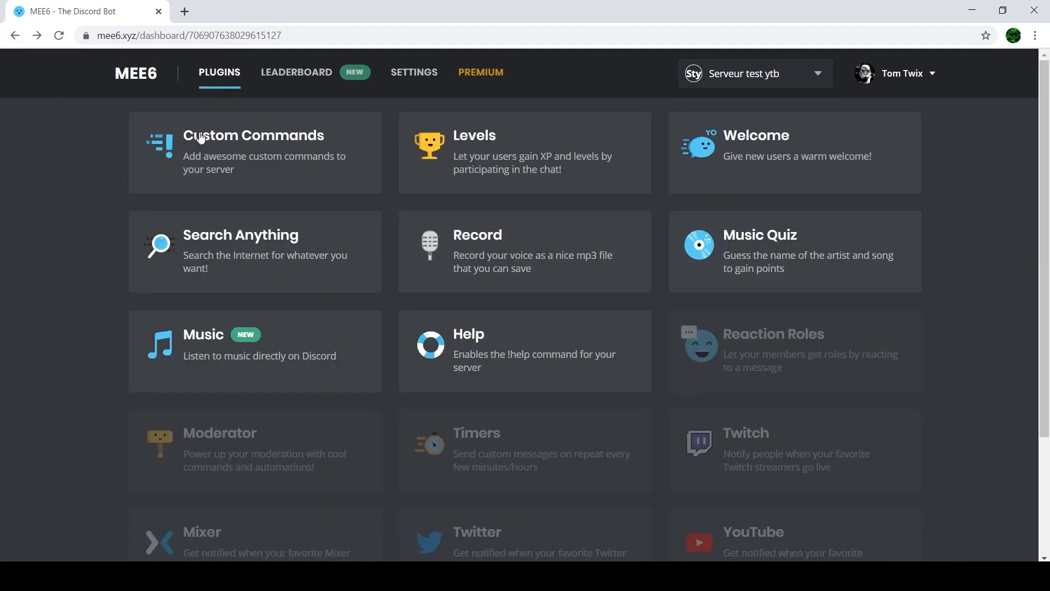
# Switch to Discord, examine how roles group the members of the Des Geek cool server, and return to Serveur test ytb.
pyautogui.click(541, 576)
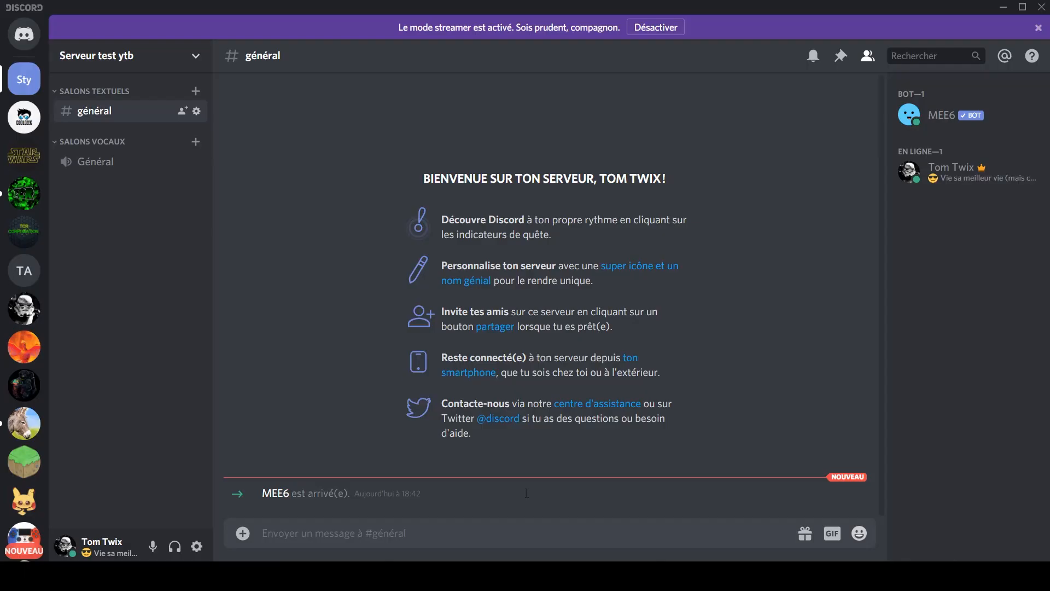
pyautogui.click(30, 115)
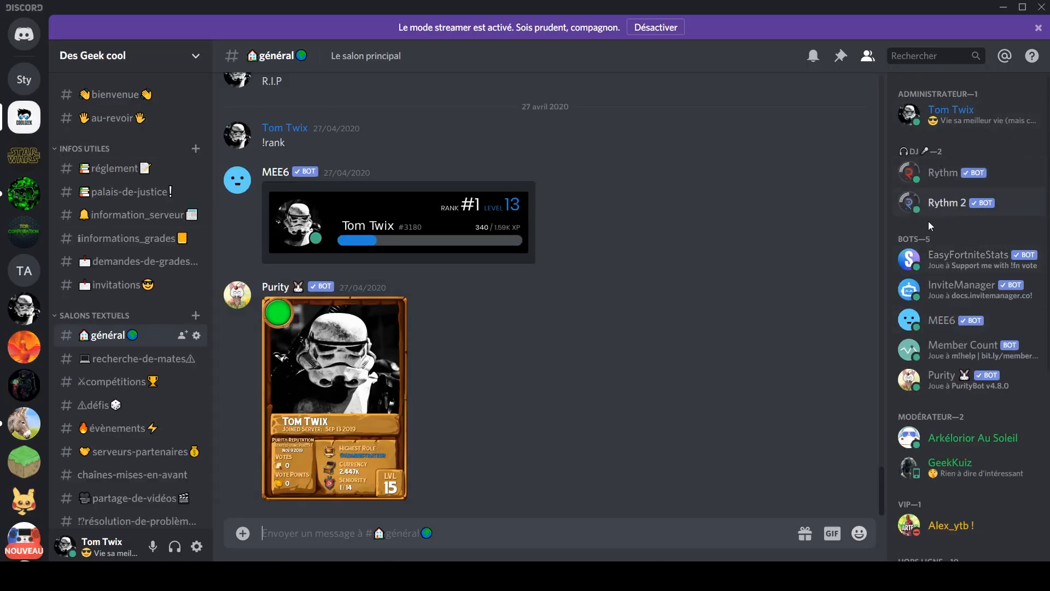
pyautogui.click(18, 87)
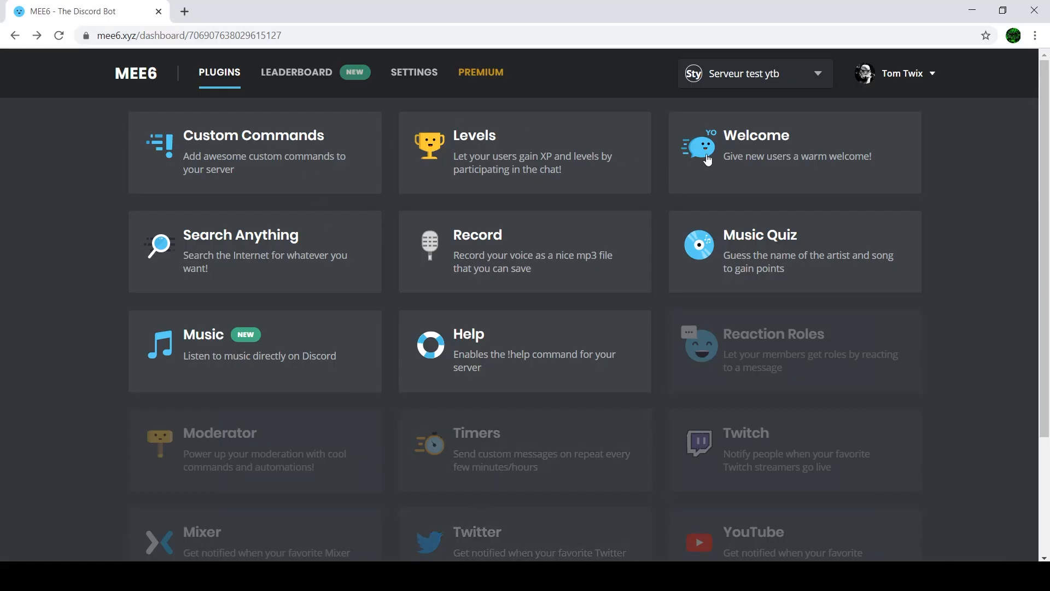
# Open the Welcome plugin in the MEE6 dashboard, and create and open a public text channel named bienvenue in Discord.
pyautogui.click(732, 157)
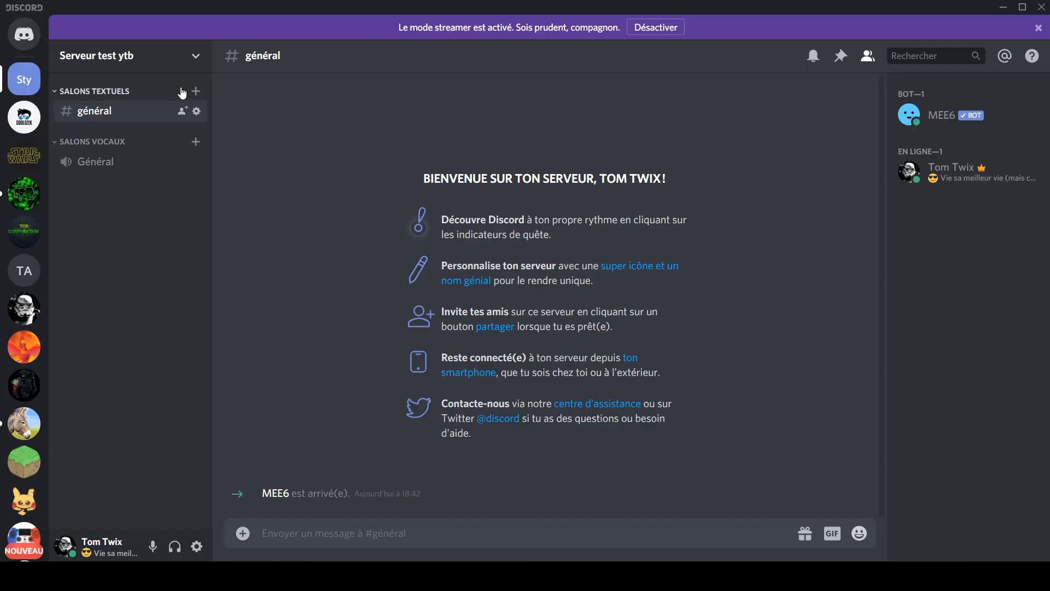
pyautogui.click(194, 92)
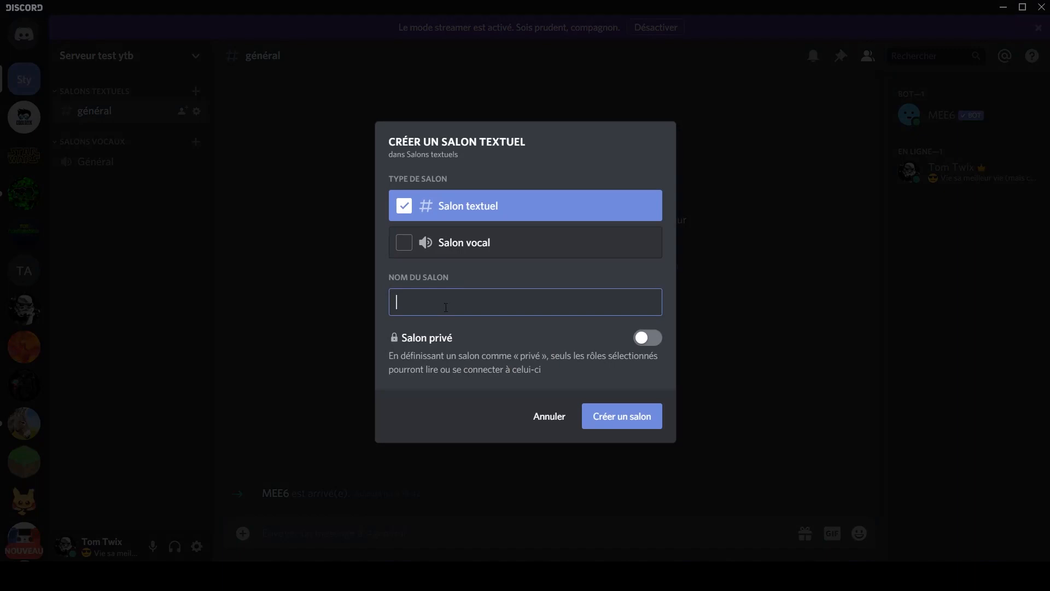
pyautogui.write('bienvenue')
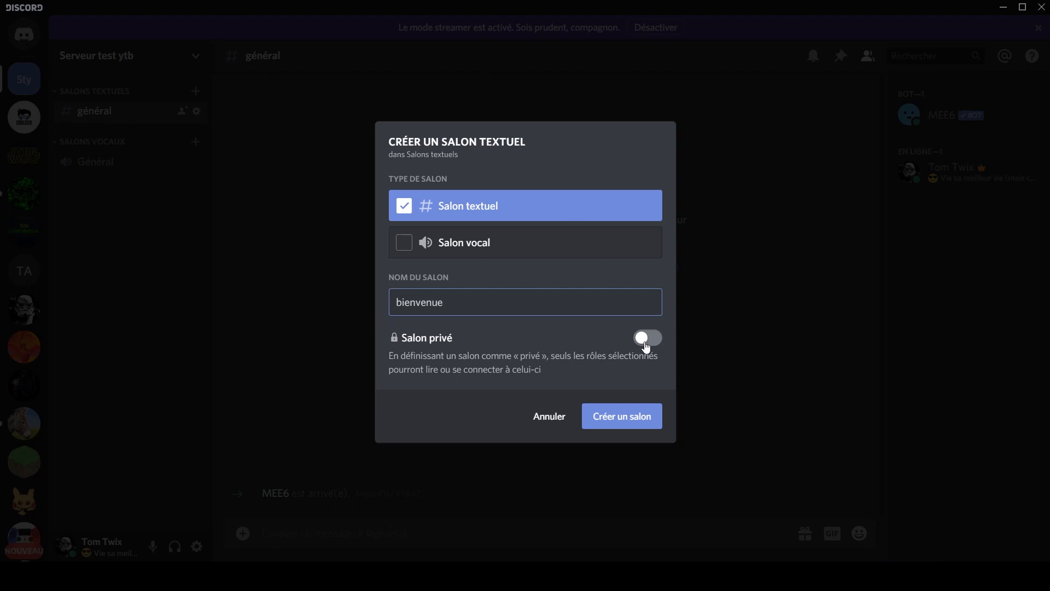
pyautogui.click(622, 416)
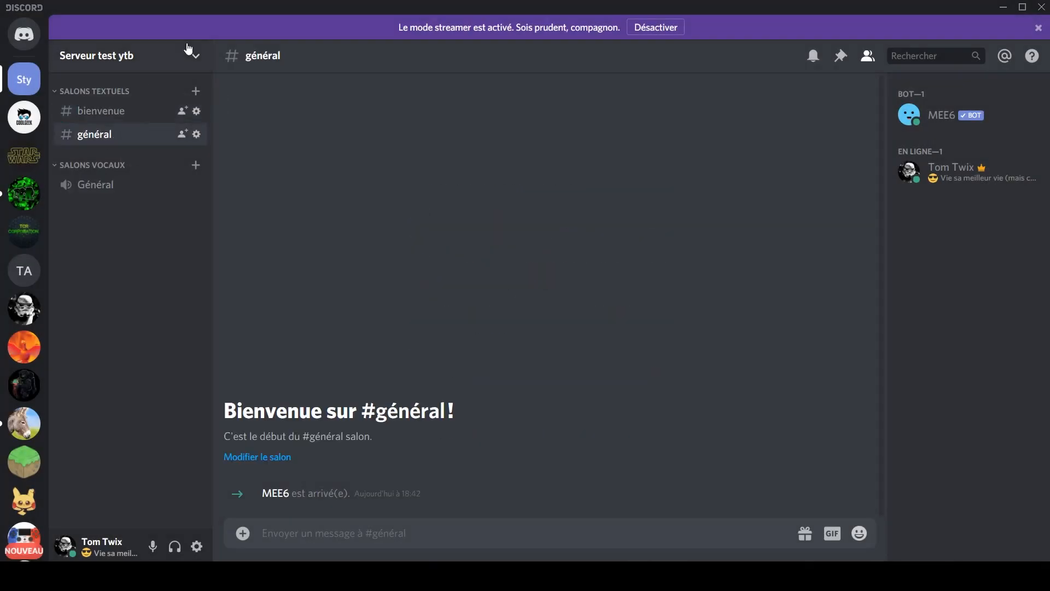
pyautogui.click(153, 111)
# Set the server's system messages channel to bienvenue, save the changes and leave the server settings.
pyautogui.click(189, 60)
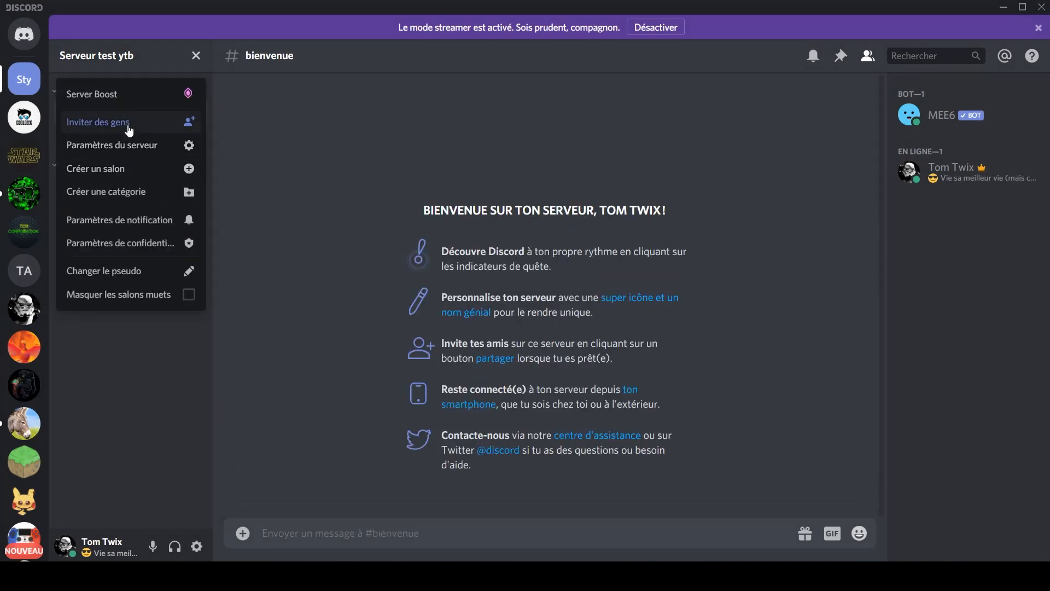
pyautogui.click(109, 146)
pyautogui.scroll(-5, 478, 346)
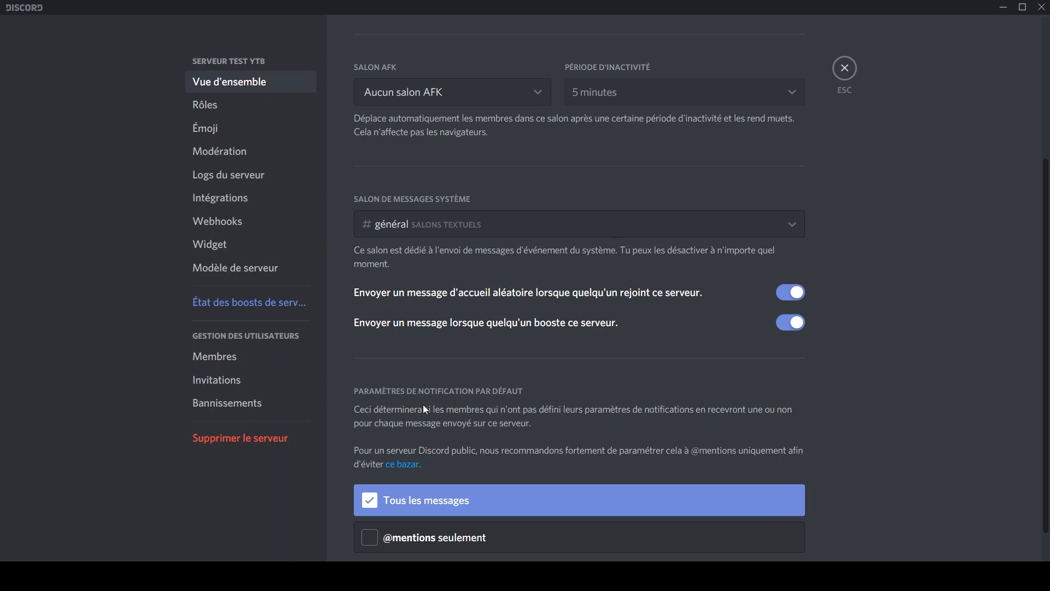
pyautogui.scroll(-1, 423, 404)
pyautogui.scroll(3, 525, 208)
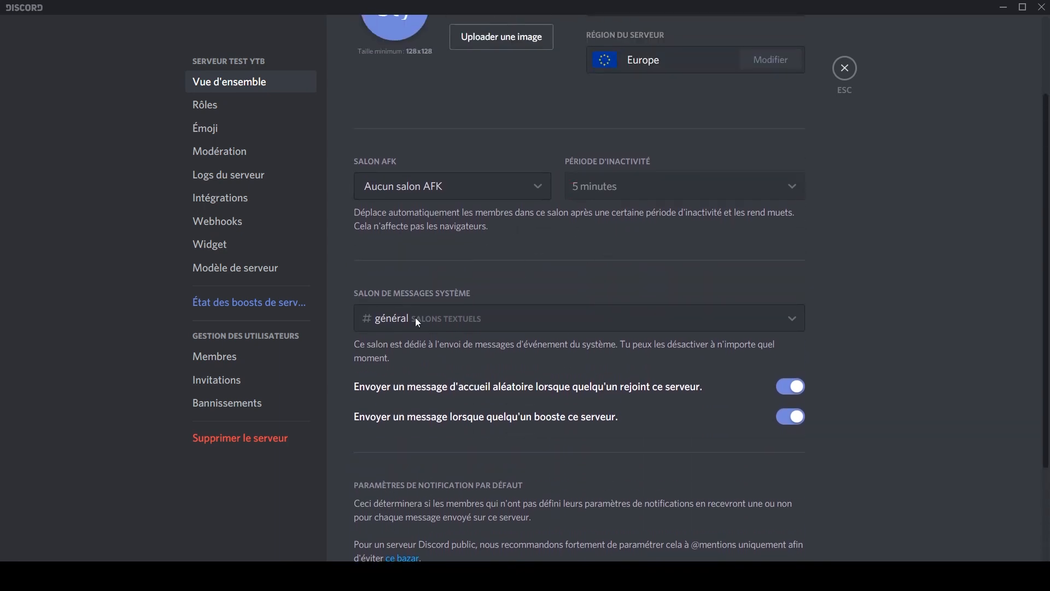
pyautogui.click(393, 323)
pyautogui.click(405, 399)
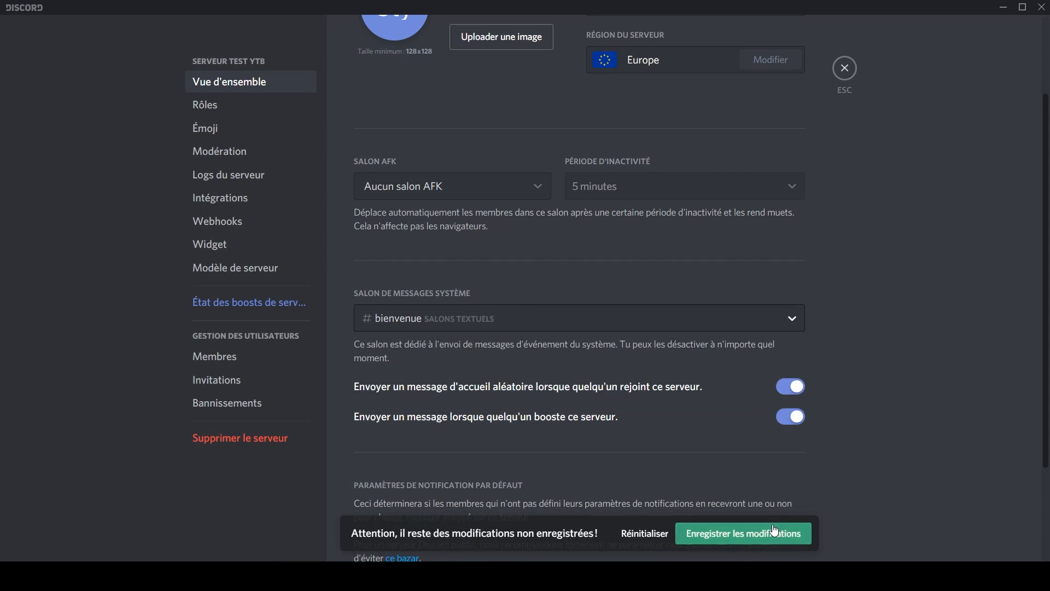
pyautogui.click(777, 540)
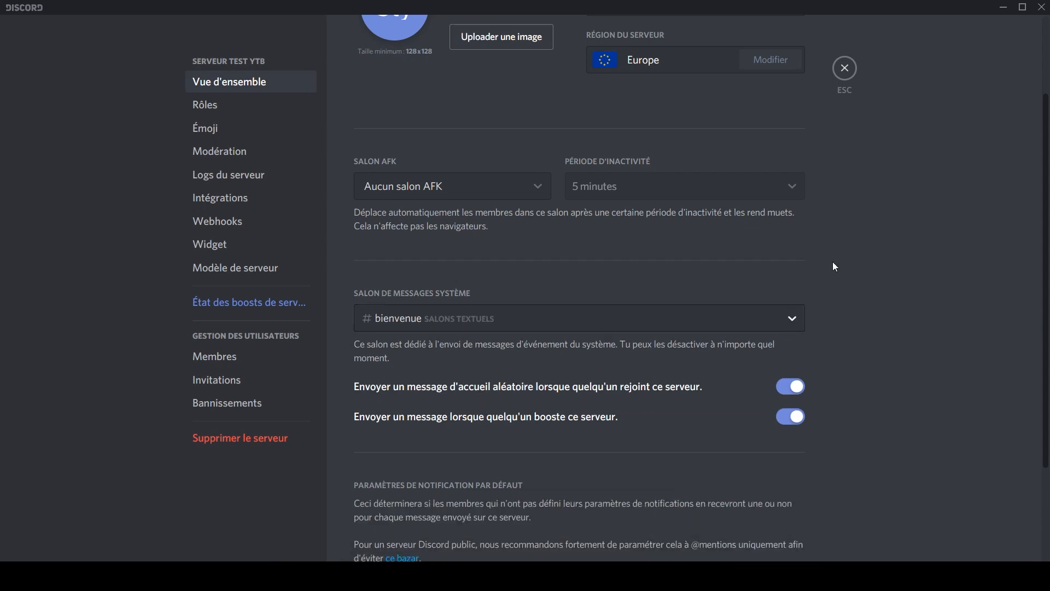
pyautogui.click(842, 79)
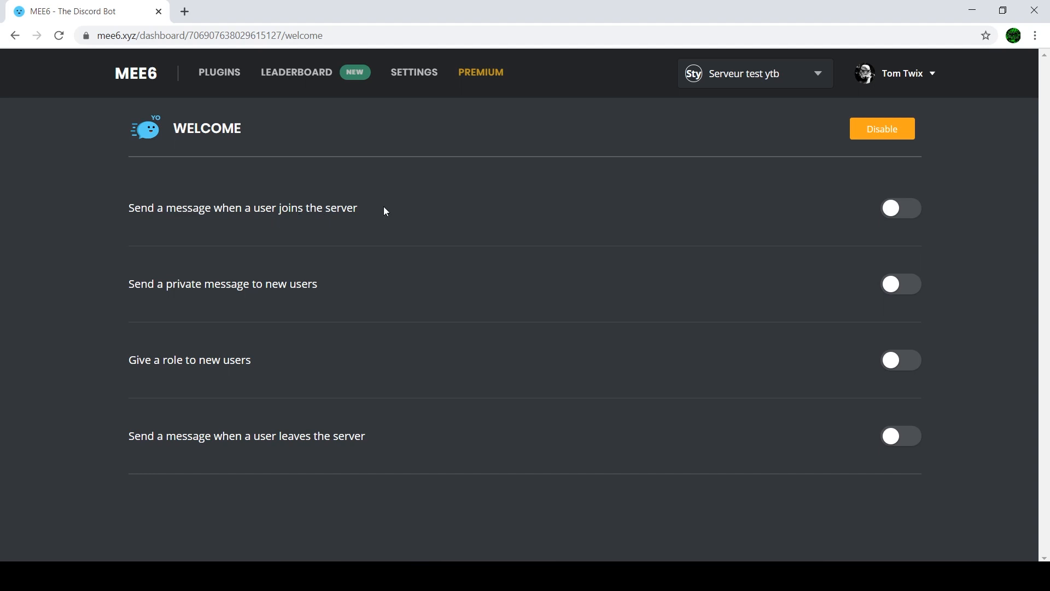
# Enable the message for users joining the server and reword it to "Salut {user}, bienvenue à **{server}**!".
pyautogui.click(910, 215)
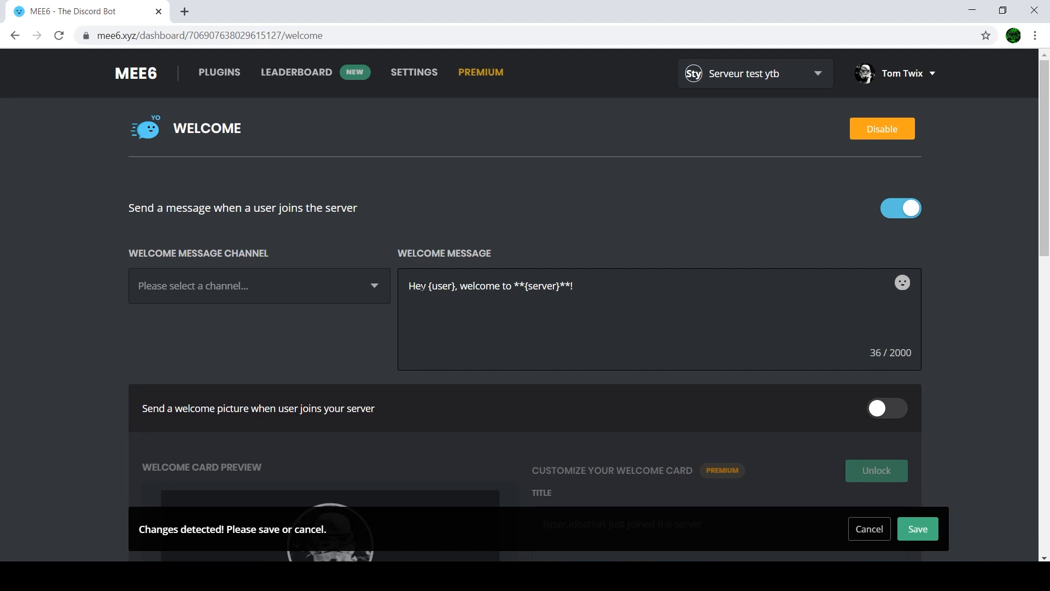
pyautogui.moveTo(427, 288); pyautogui.dragTo(394, 291)
pyautogui.write('Salut')
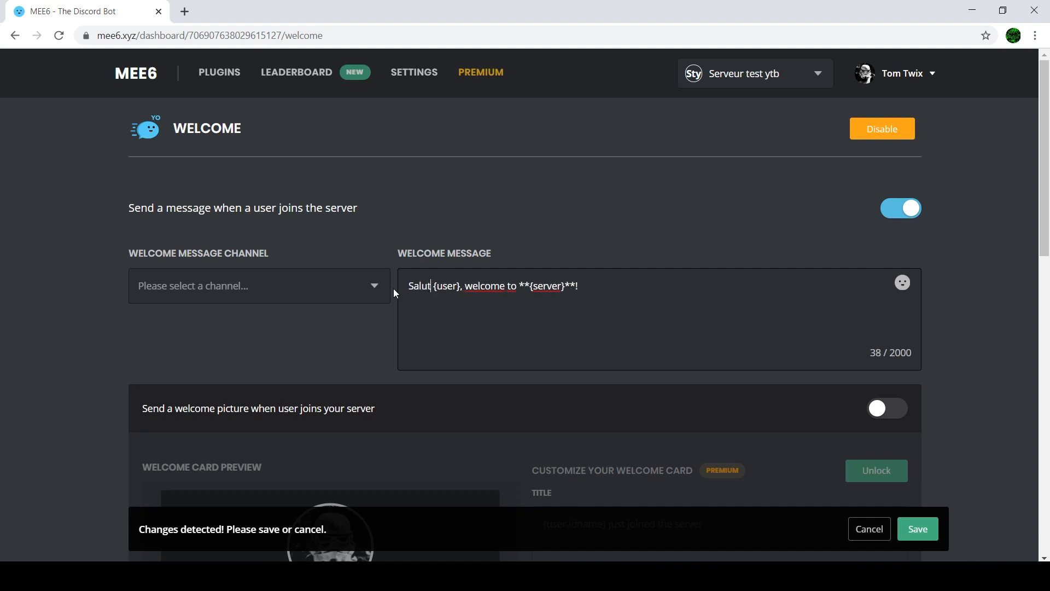
pyautogui.moveTo(519, 289); pyautogui.dragTo(464, 291)
pyautogui.write('bienve')
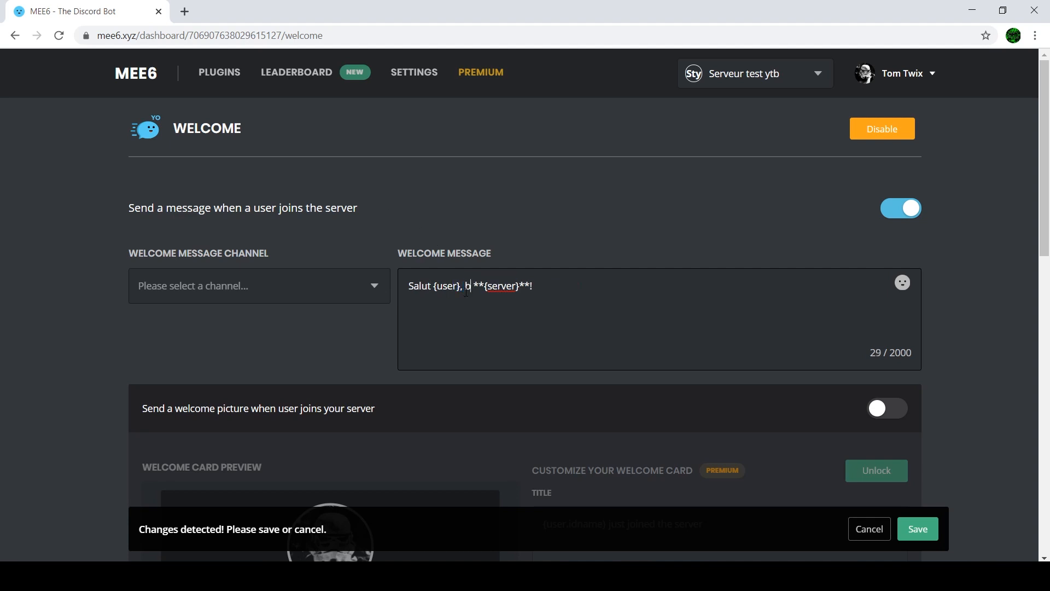
pyautogui.write('n')
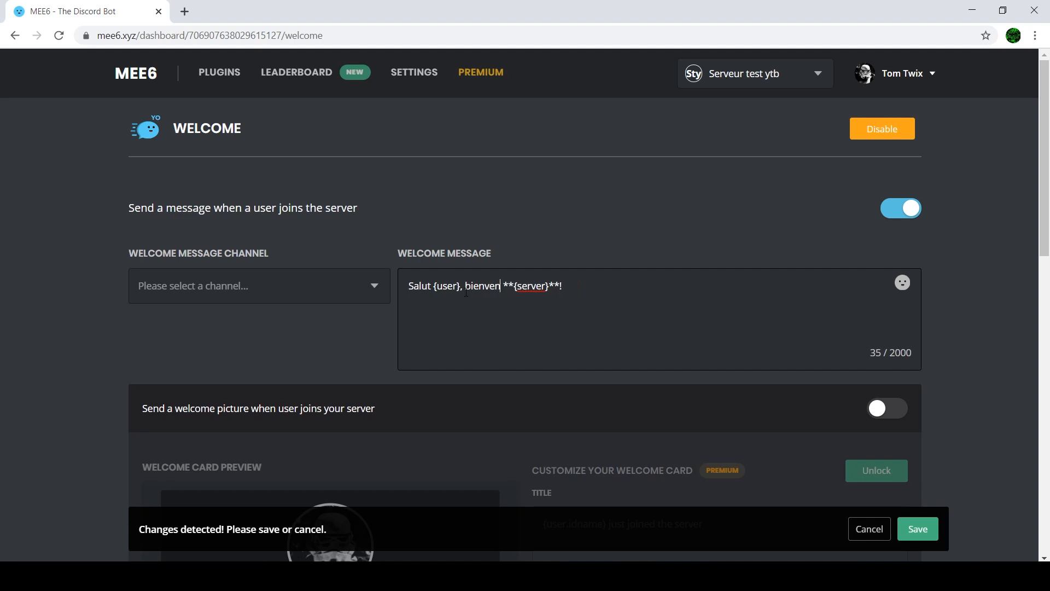
pyautogui.write('ue à')
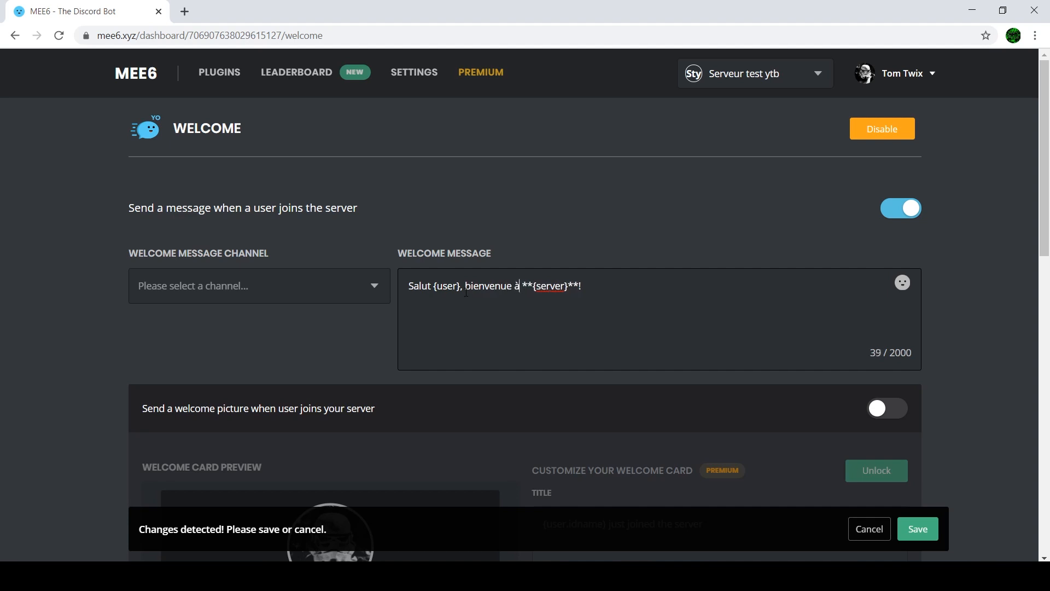
# Set the welcome message channel to bienvenue and save the changes.
pyautogui.click(364, 291)
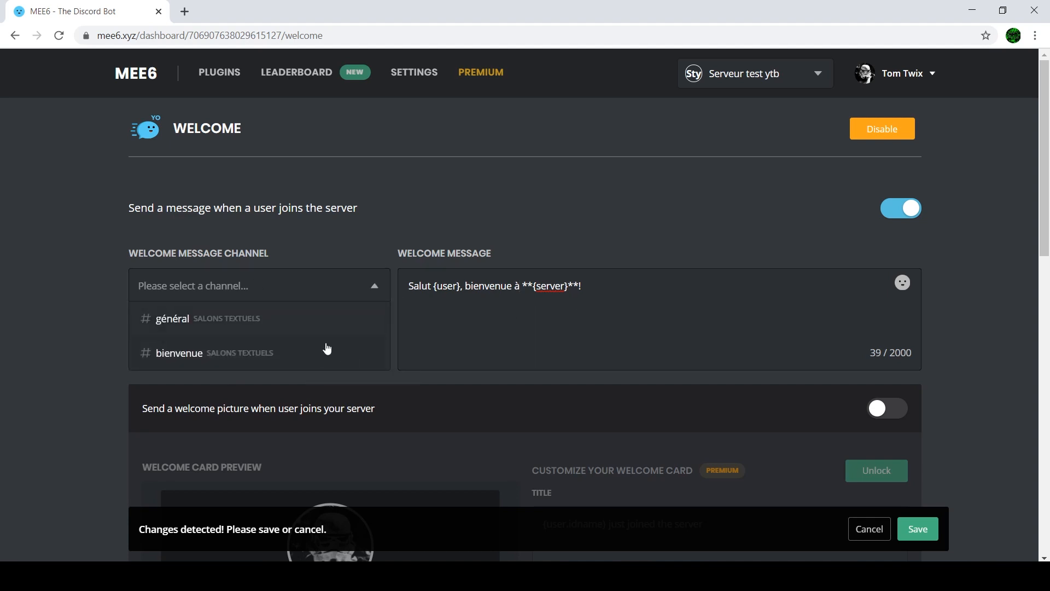
pyautogui.click(180, 350)
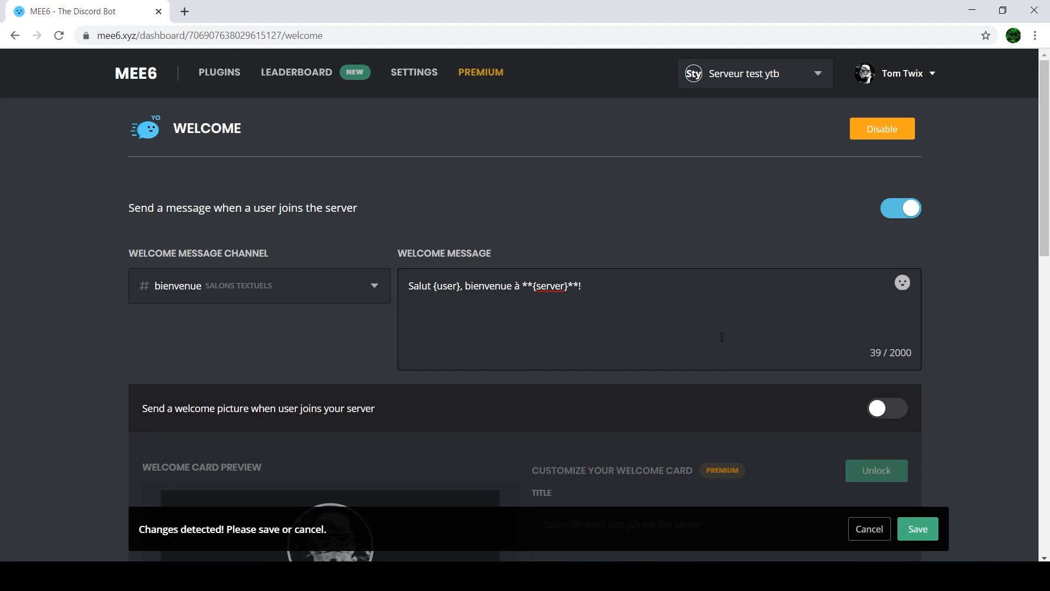
pyautogui.scroll(-4, 721, 336)
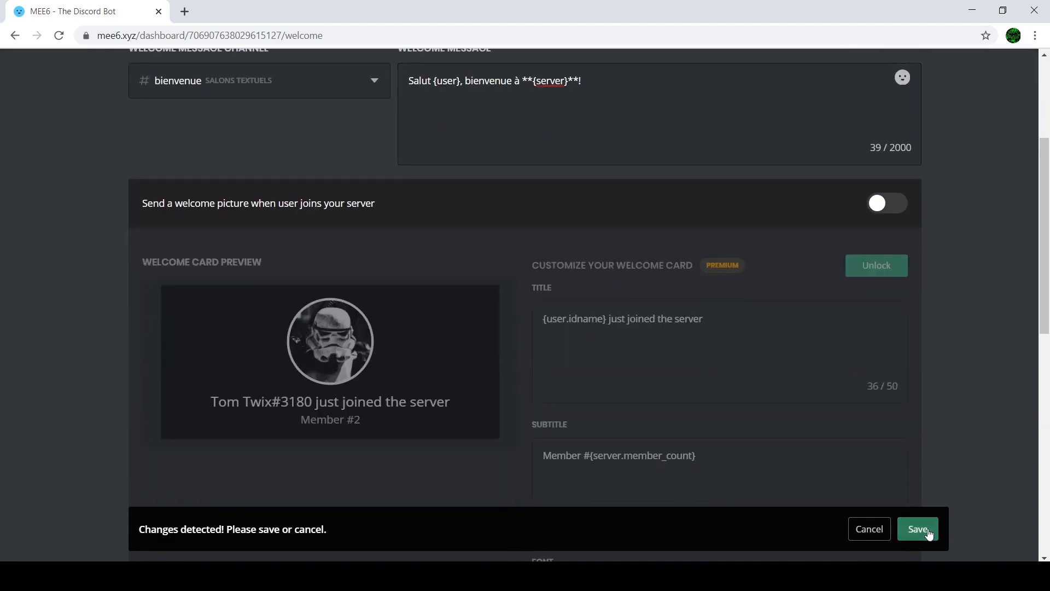
pyautogui.click(927, 534)
pyautogui.scroll(4, 623, 322)
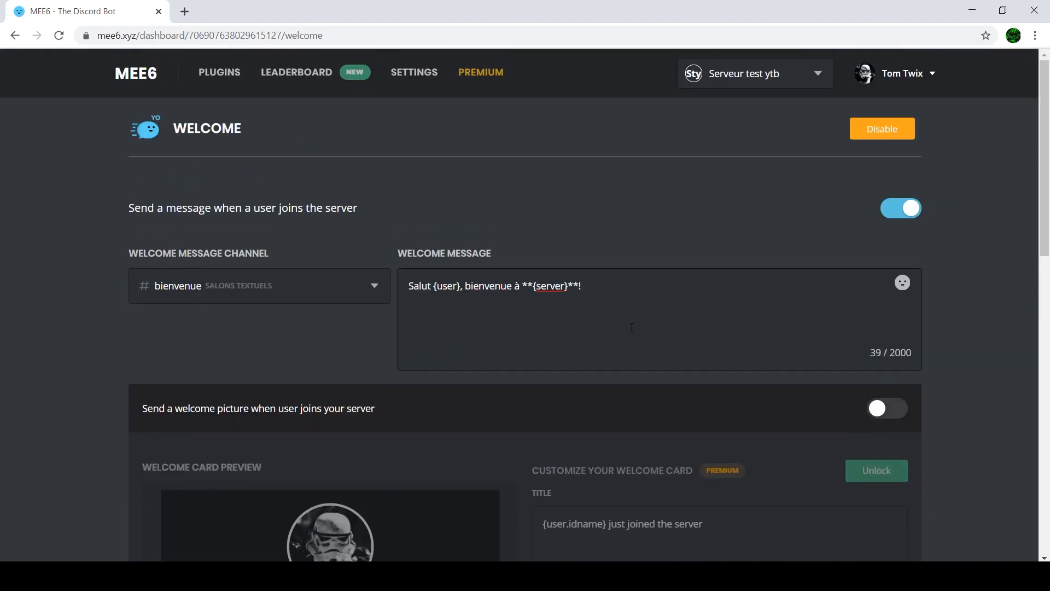
# Enable the welcome picture for joining users to examine the card preview, and disable it again.
pyautogui.scroll(-3, 631, 337)
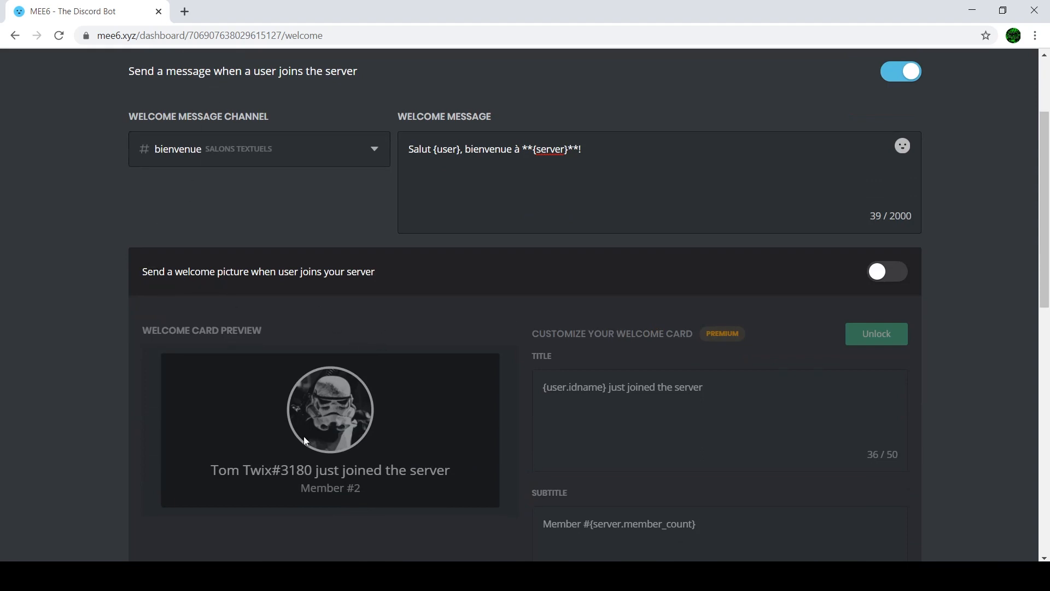
pyautogui.click(887, 280)
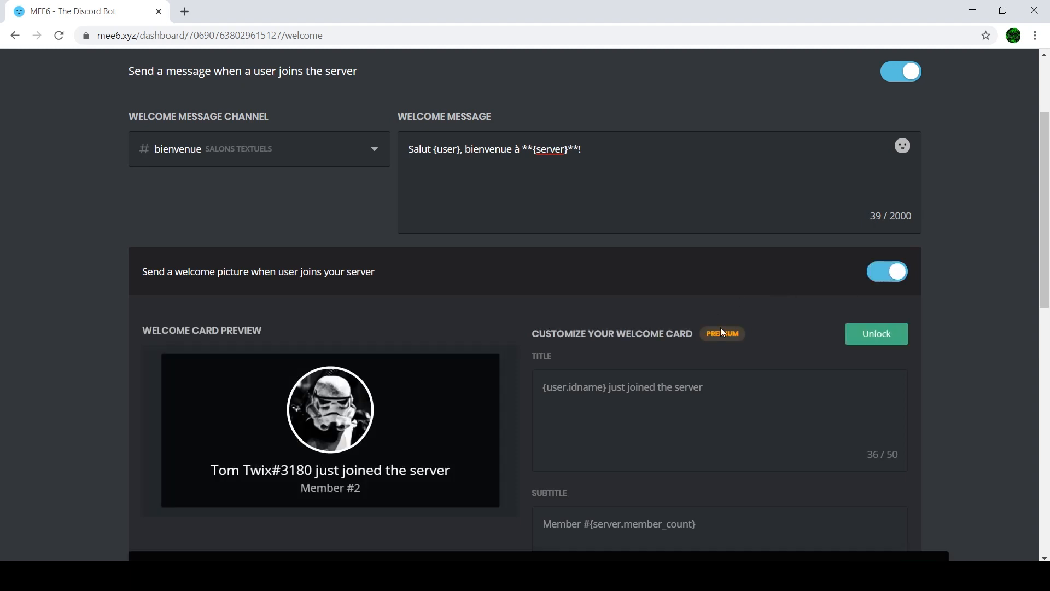
pyautogui.scroll(-1, 710, 248)
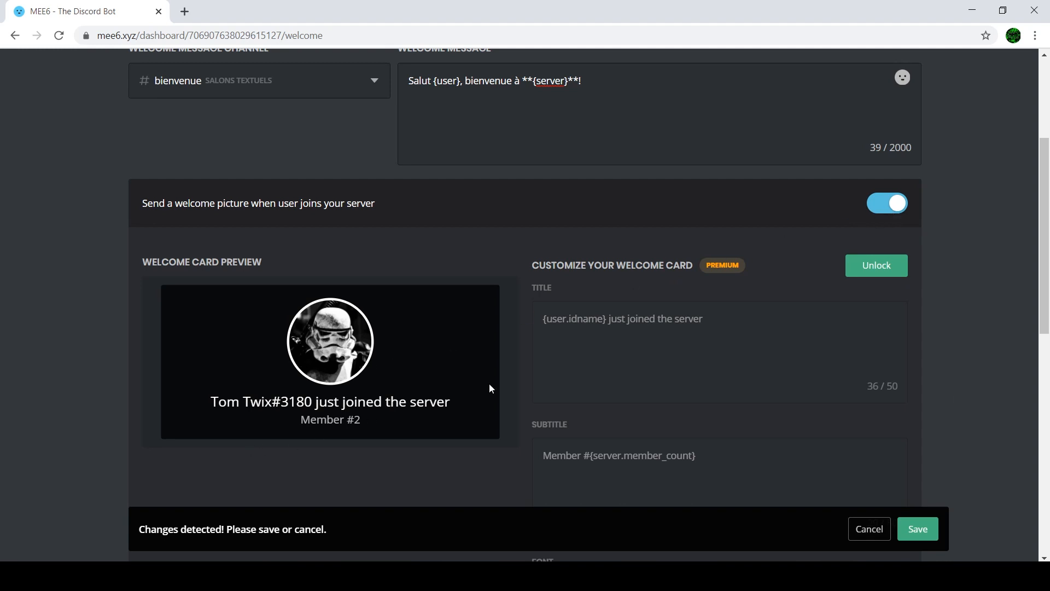
pyautogui.click(887, 212)
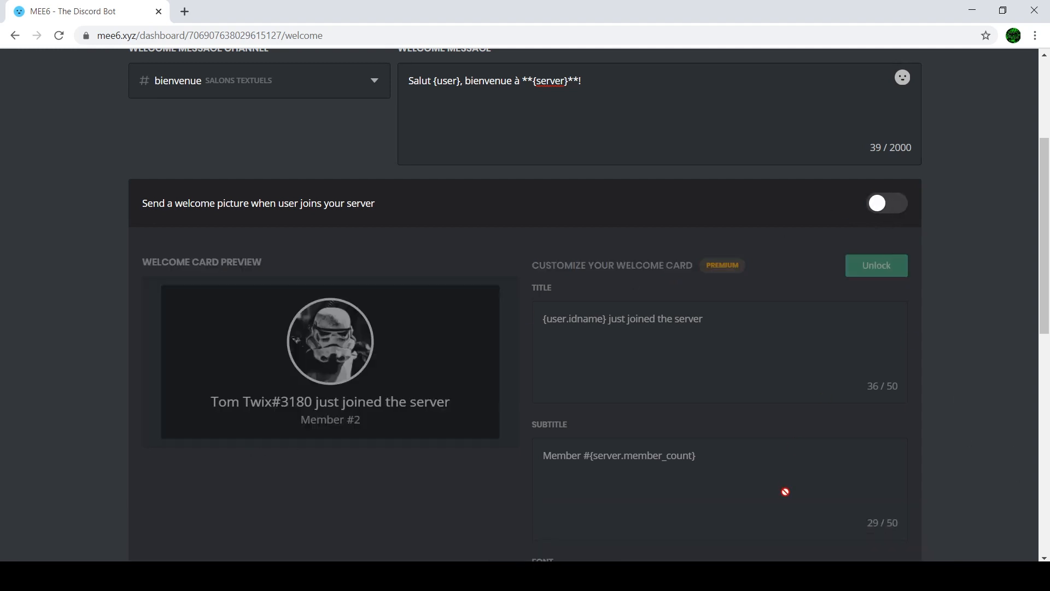
# Enable the private message to new users and reword its text to "Merci d'avoir rejoint le serveur **{server}**".
pyautogui.scroll(-4, 604, 375)
pyautogui.scroll(-5, 443, 418)
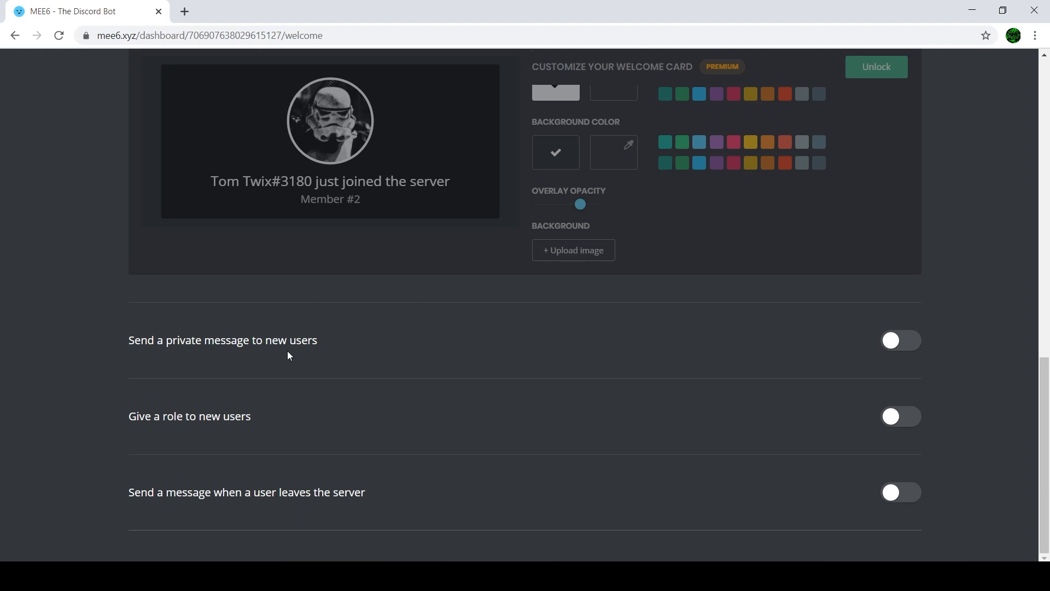
pyautogui.click(901, 341)
pyautogui.scroll(-3, 435, 348)
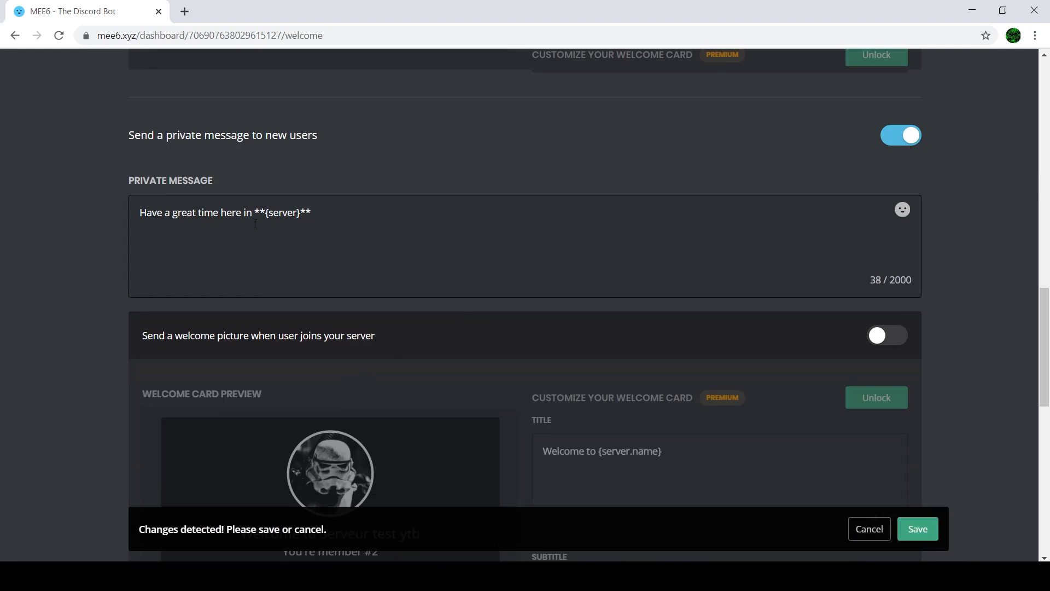
pyautogui.moveTo(254, 215); pyautogui.dragTo(17, 240)
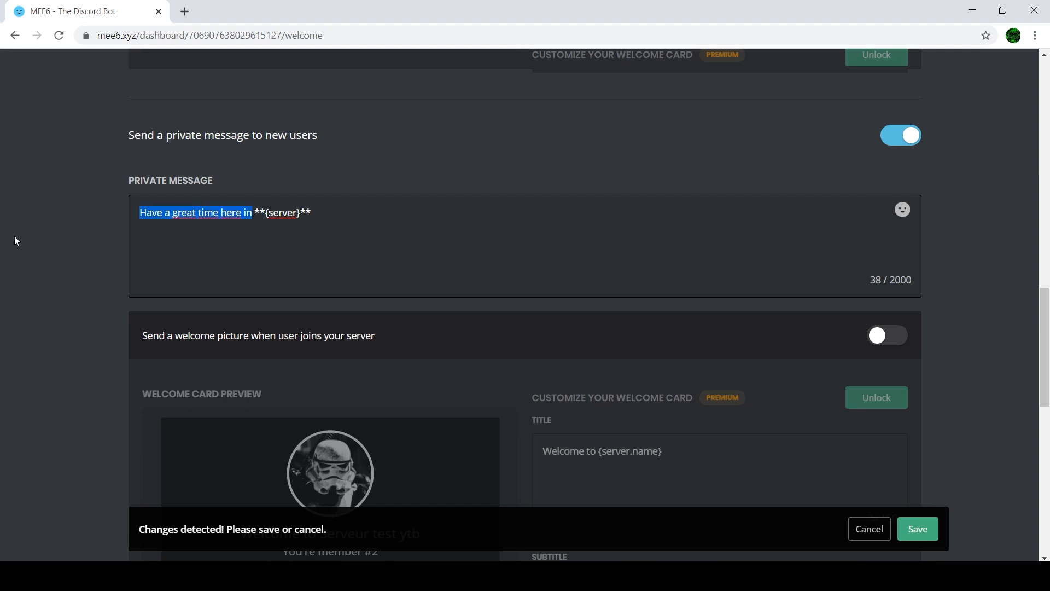
pyautogui.write('Merci ')
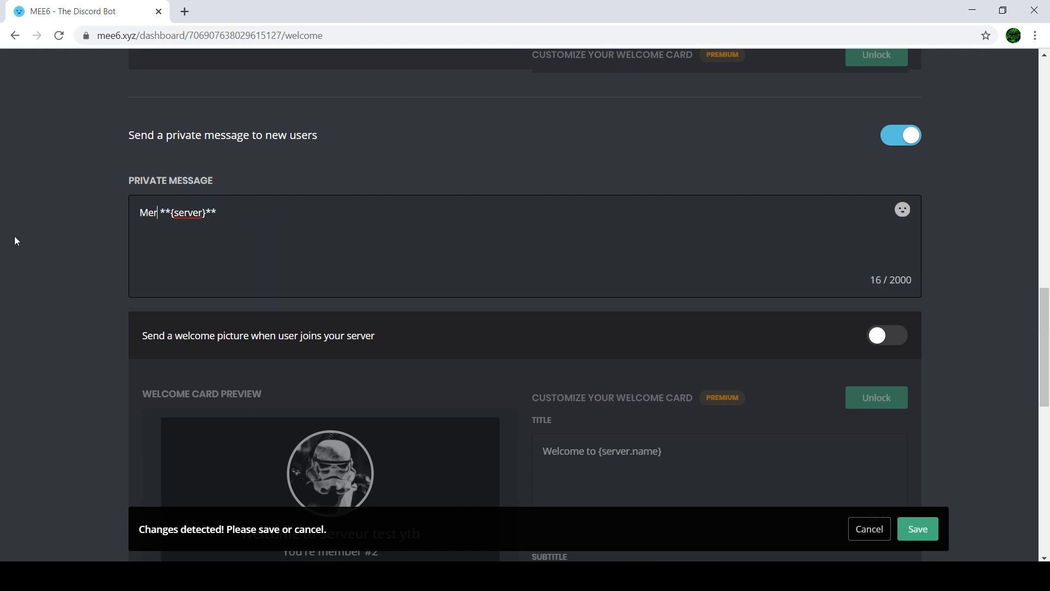
pyautogui.write("d'avoir e")
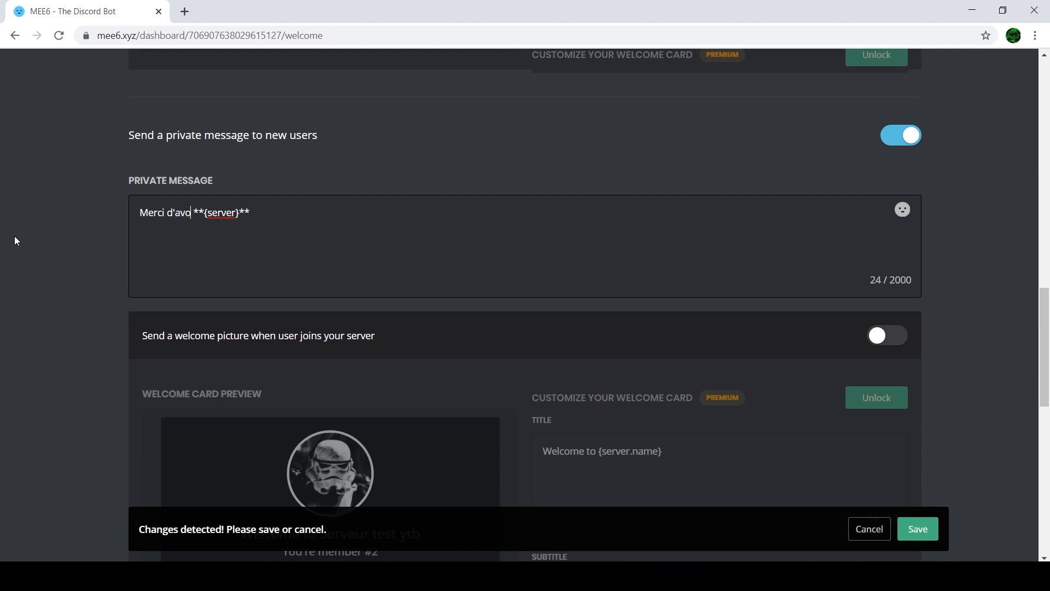
pyautogui.press('BackSpace')
pyautogui.write('rejoint ')
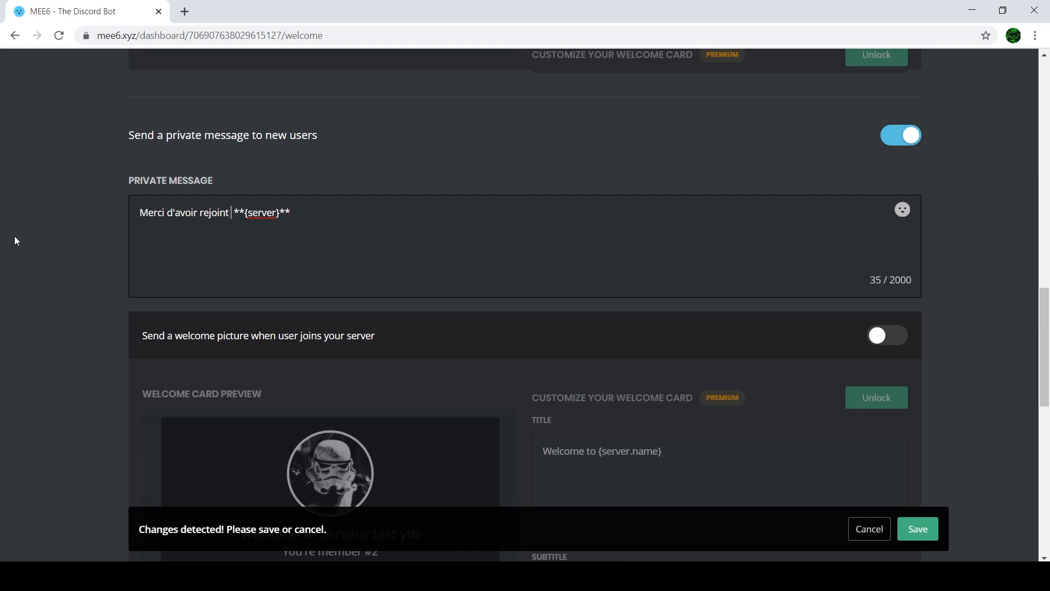
pyautogui.write('le serveru')
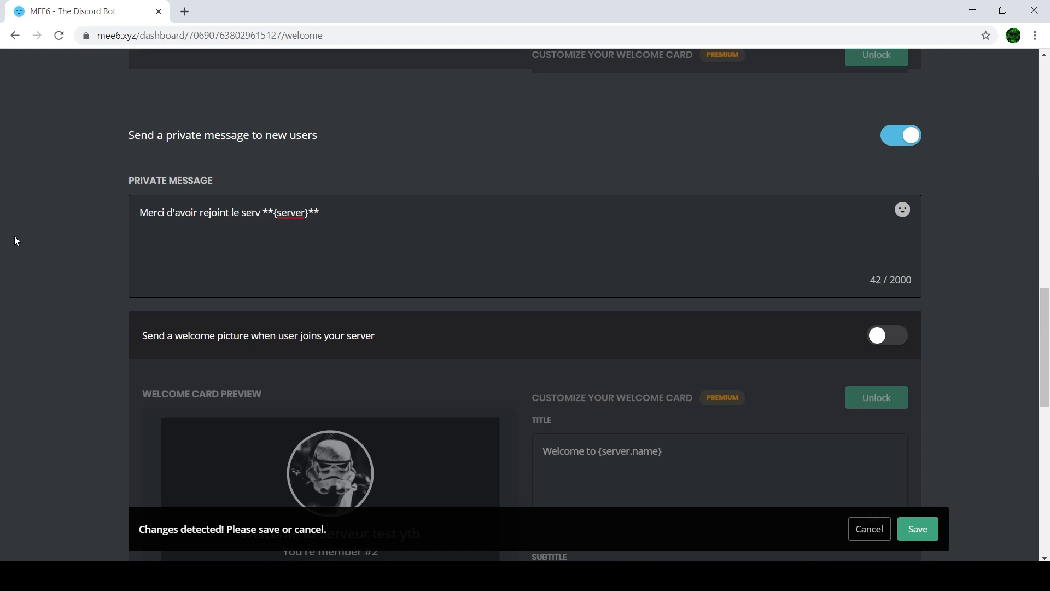
pyautogui.press('BackSpace')
pyautogui.press('BackSpace')
pyautogui.write('ur')
# Add a second line reading "Passe de bon moments ici." to the private message and save the changes.
pyautogui.press('Return')
pyautogui.write('<Pa')
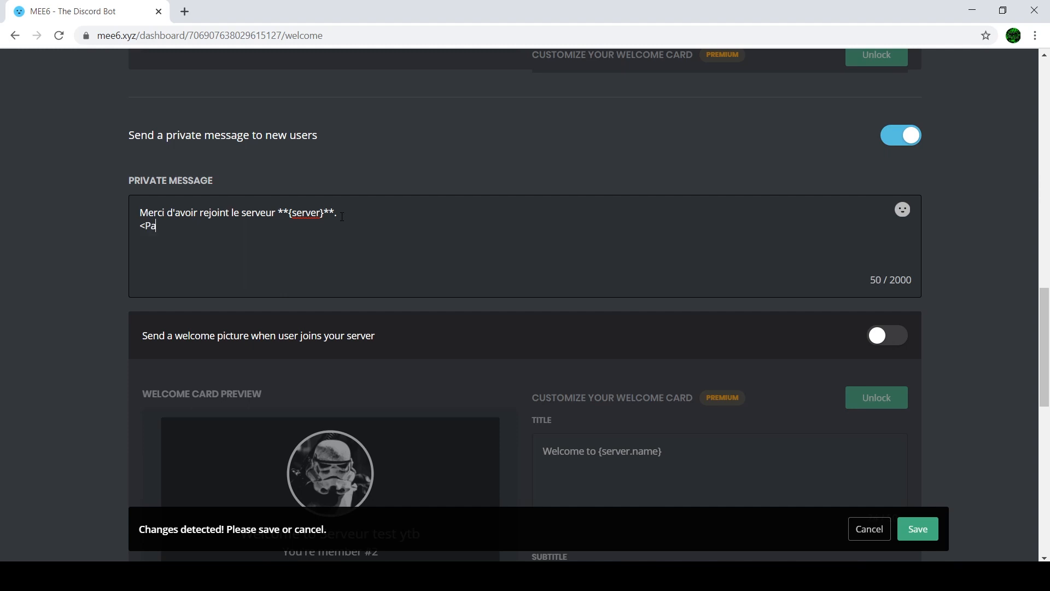
pyautogui.write('sse')
pyautogui.press('BackSpace')
pyautogui.press('BackSpace')
pyautogui.press('BackSpace')
pyautogui.press('BackSpace')
pyautogui.press('BackSpace')
pyautogui.press('BackSpace')
pyautogui.write('Passe de bon moments ici')
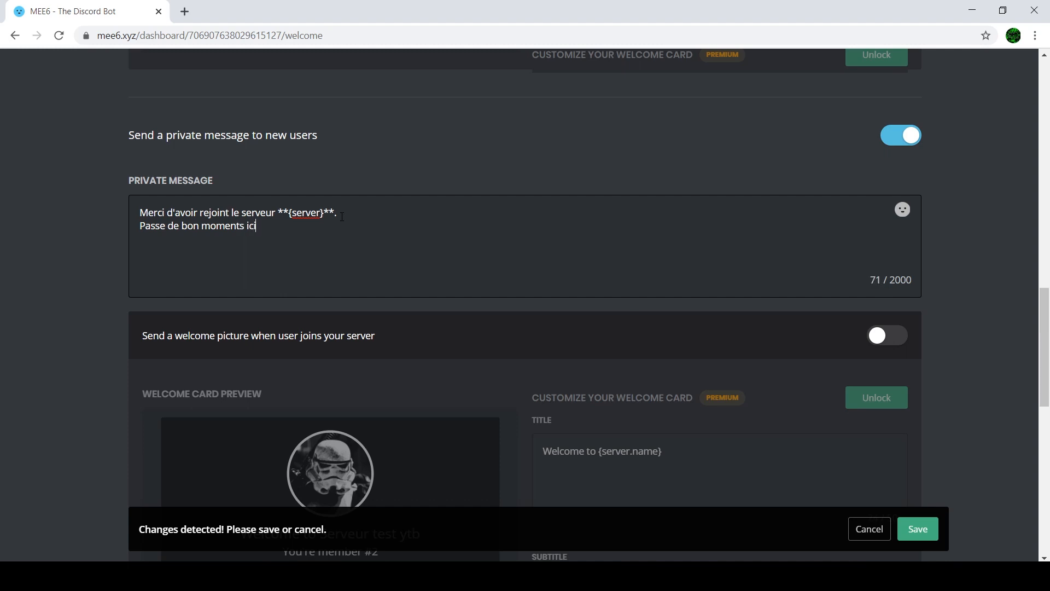
pyautogui.write('.')
pyautogui.click(910, 533)
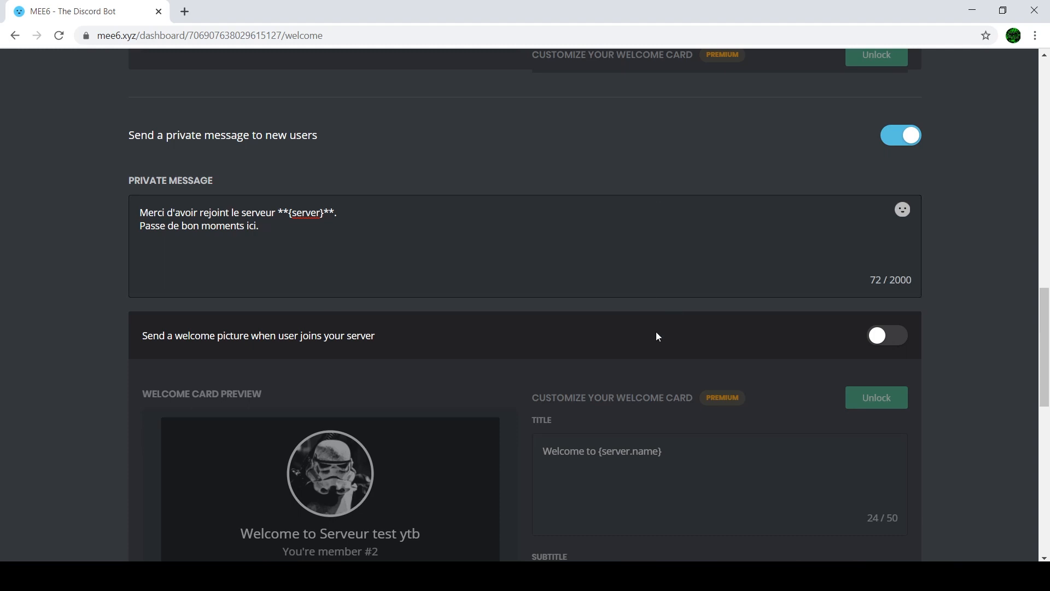
# Enable giving a role to new users, choose Membre as the role to give, and save the changes.
pyautogui.scroll(-4, 656, 328)
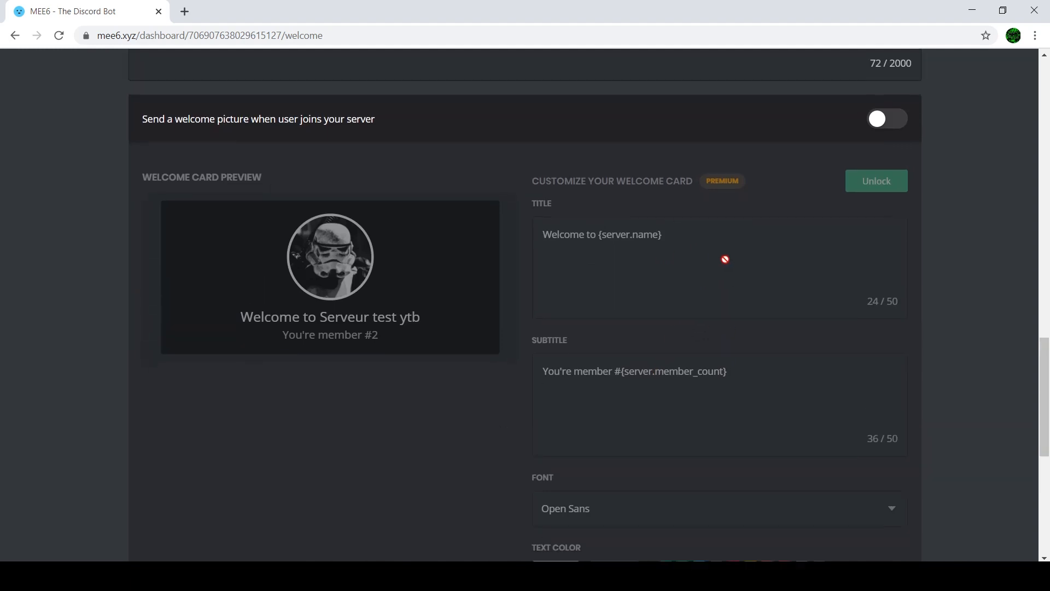
pyautogui.scroll(-5, 725, 259)
pyautogui.scroll(-3, 710, 272)
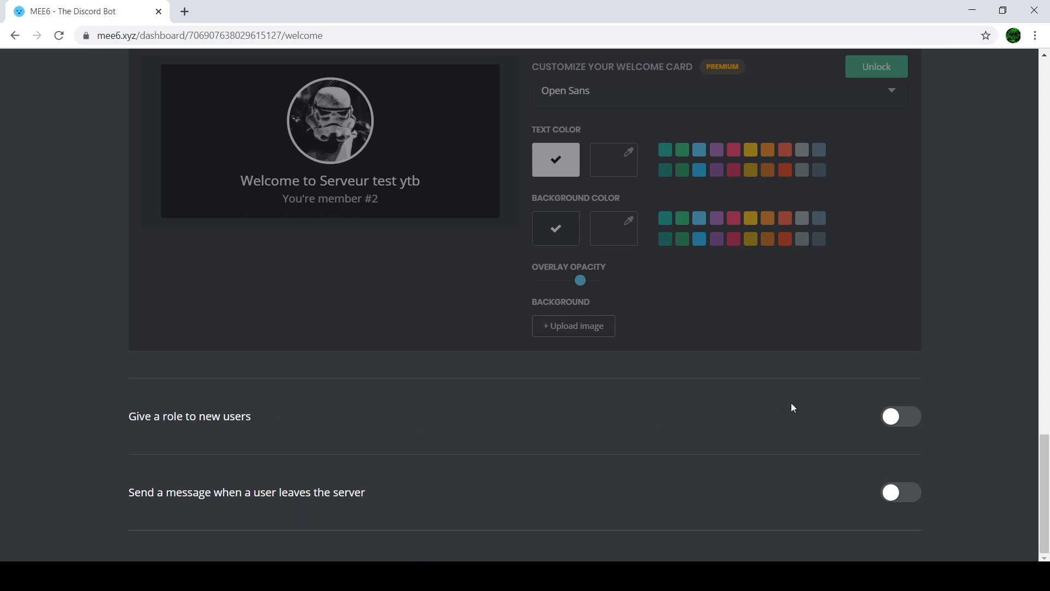
pyautogui.click(895, 417)
pyautogui.scroll(-2, 596, 344)
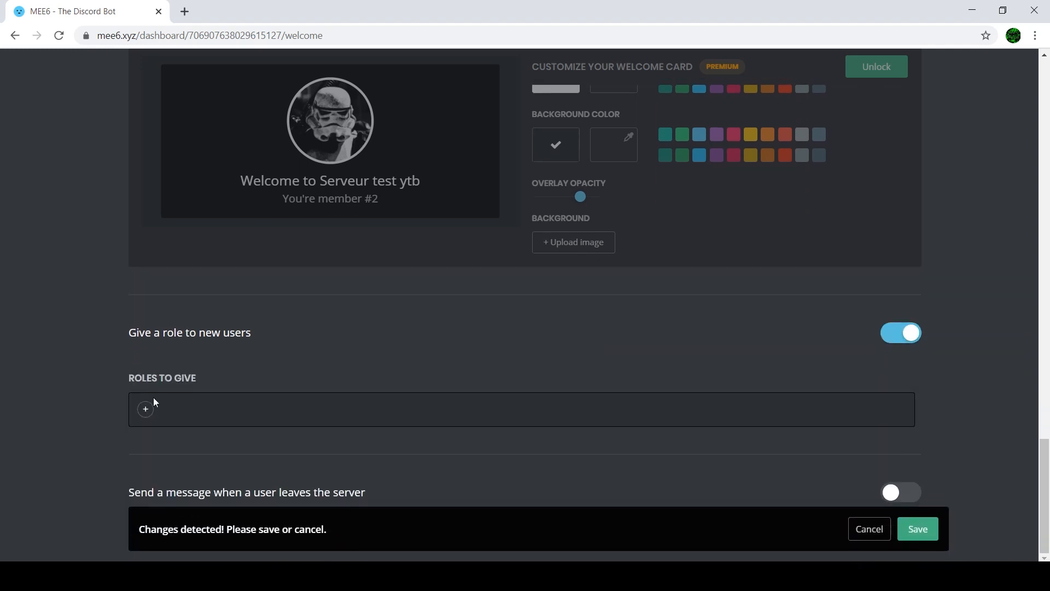
pyautogui.click(144, 410)
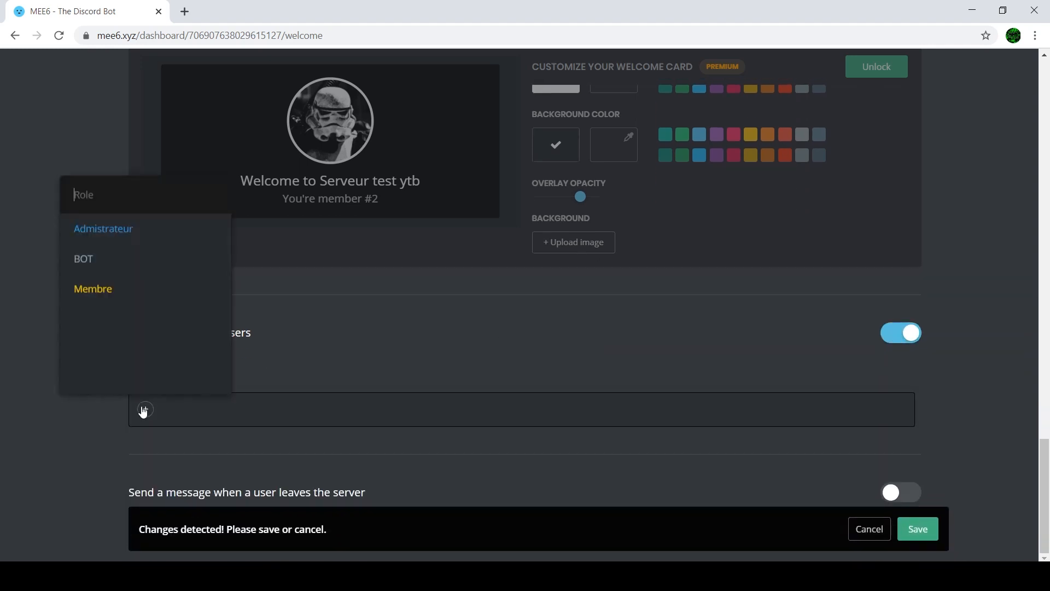
pyautogui.click(138, 290)
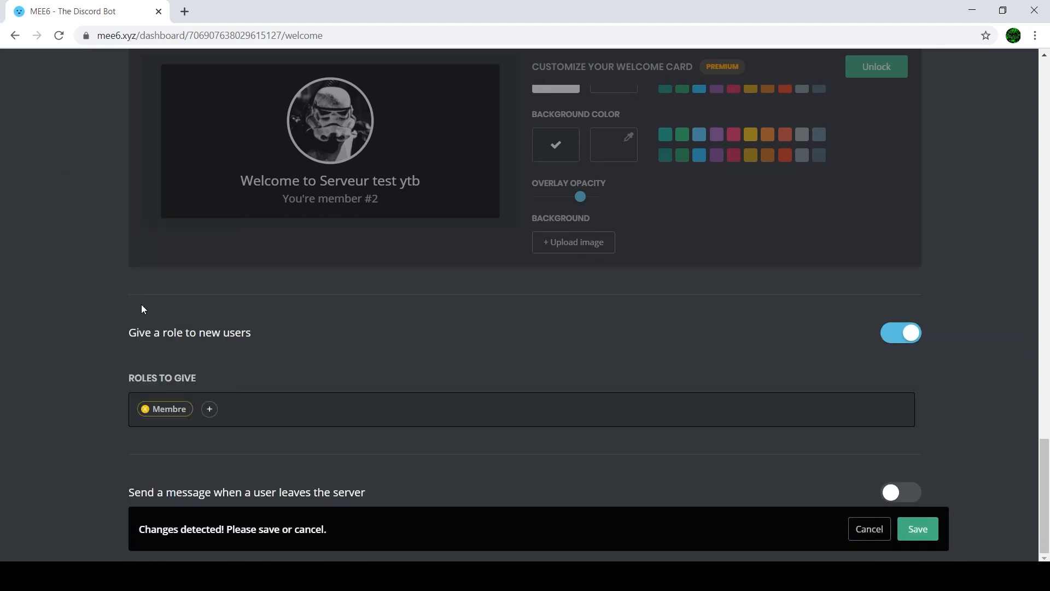
pyautogui.click(910, 528)
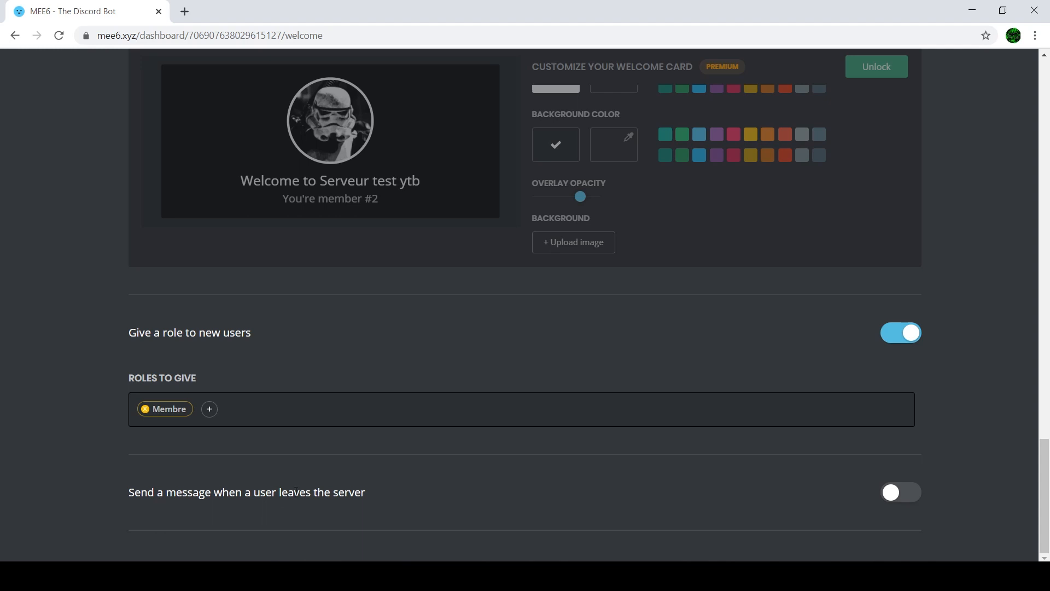
# Enable the message for users leaving the server, reword it to "**{user.idname}** viens de nous quitter", and try to save it.
pyautogui.click(893, 494)
pyautogui.scroll(-3, 892, 495)
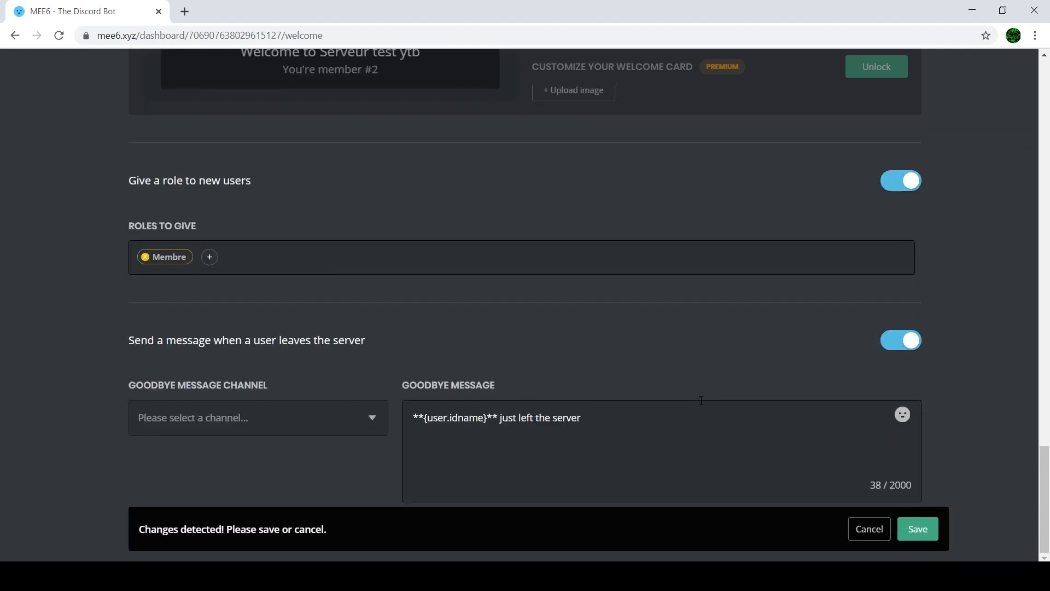
pyautogui.moveTo(500, 418); pyautogui.dragTo(612, 422)
pyautogui.write('viens ')
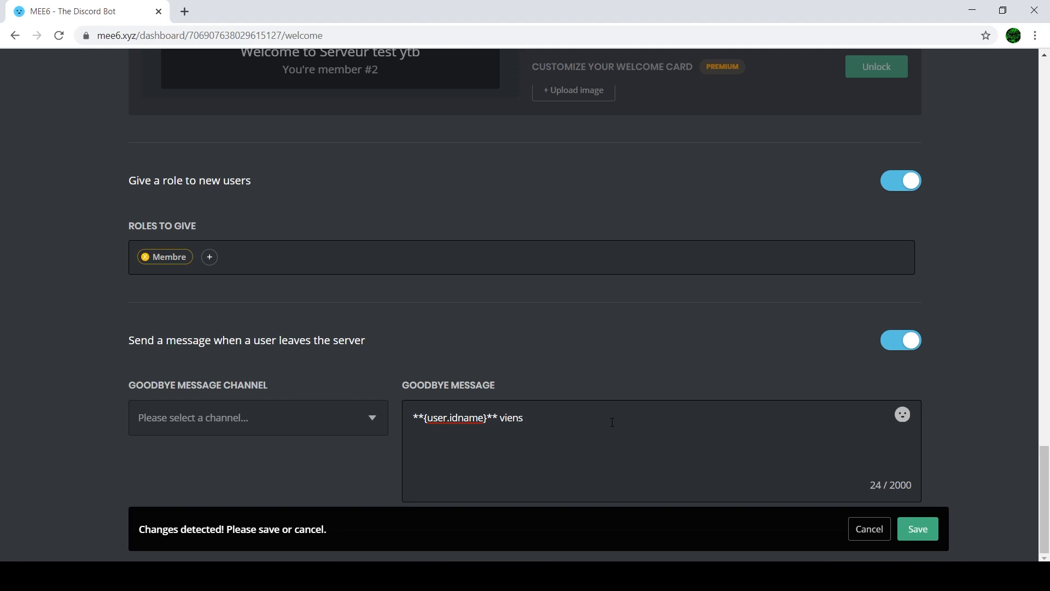
pyautogui.write('de nous quitter')
pyautogui.click(918, 534)
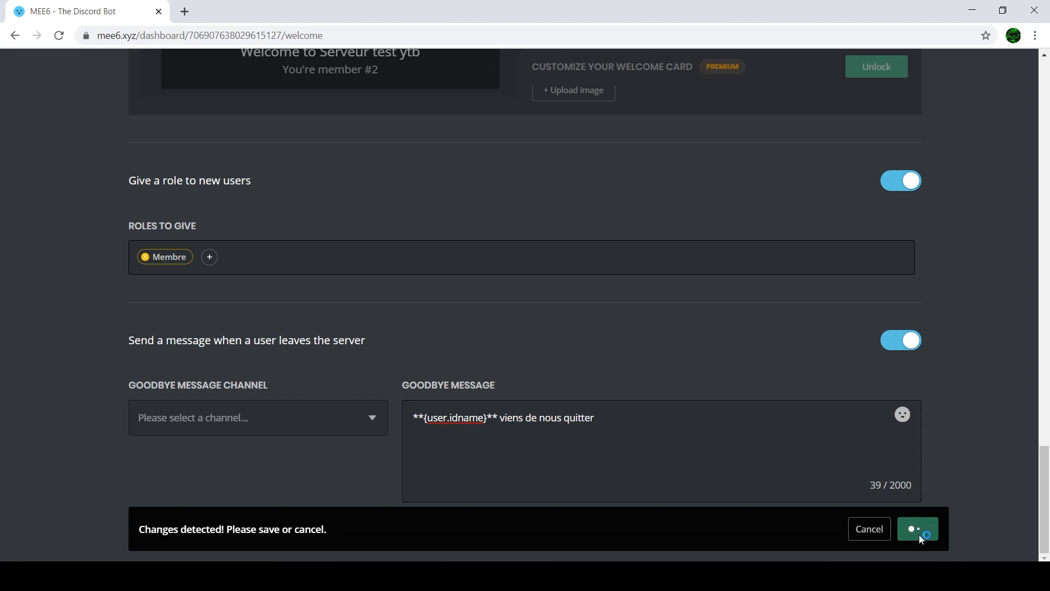
# Check which channels are available for the goodbye message without choosing one, and switch to Serveur test ytb in Discord.
pyautogui.click(352, 424)
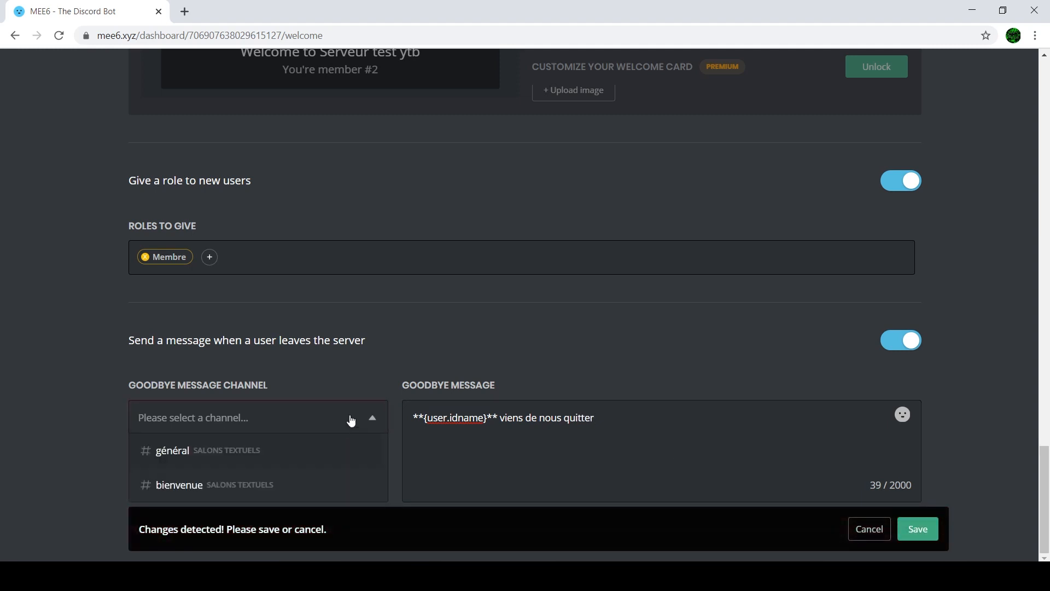
pyautogui.click(352, 420)
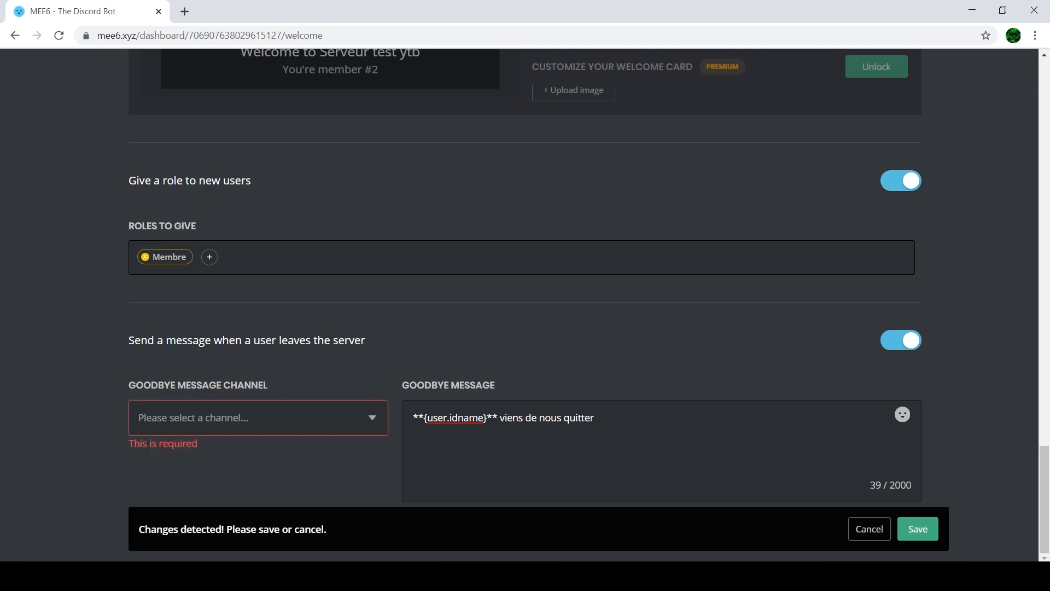
pyautogui.click(382, 576)
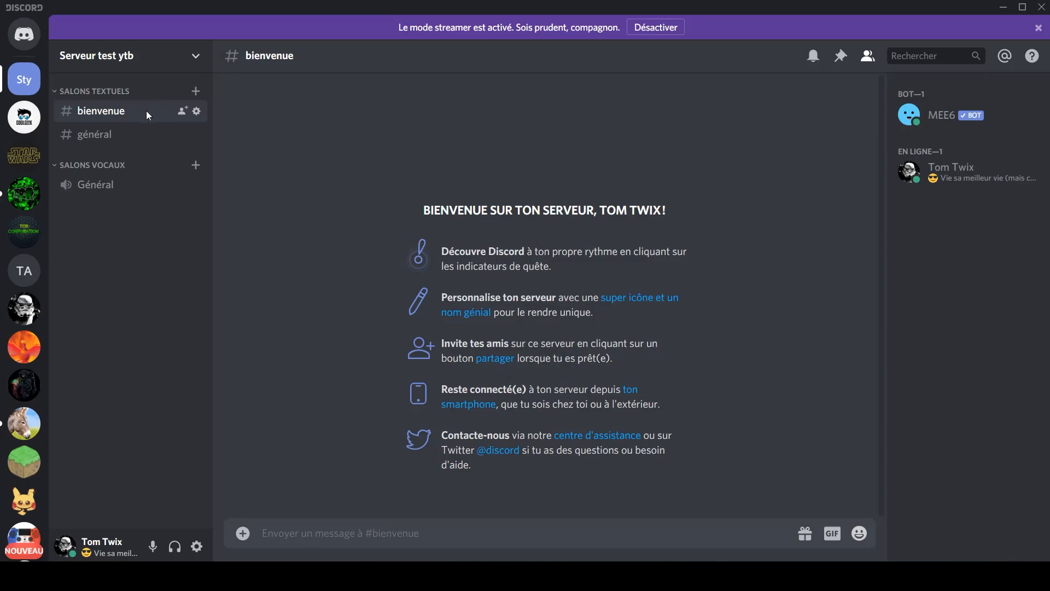
# Create a text channel named aurevoir and place both the bienvenue and aurevoir channels above the Salons textuels category.
pyautogui.moveTo(146, 111); pyautogui.dragTo(160, 87)
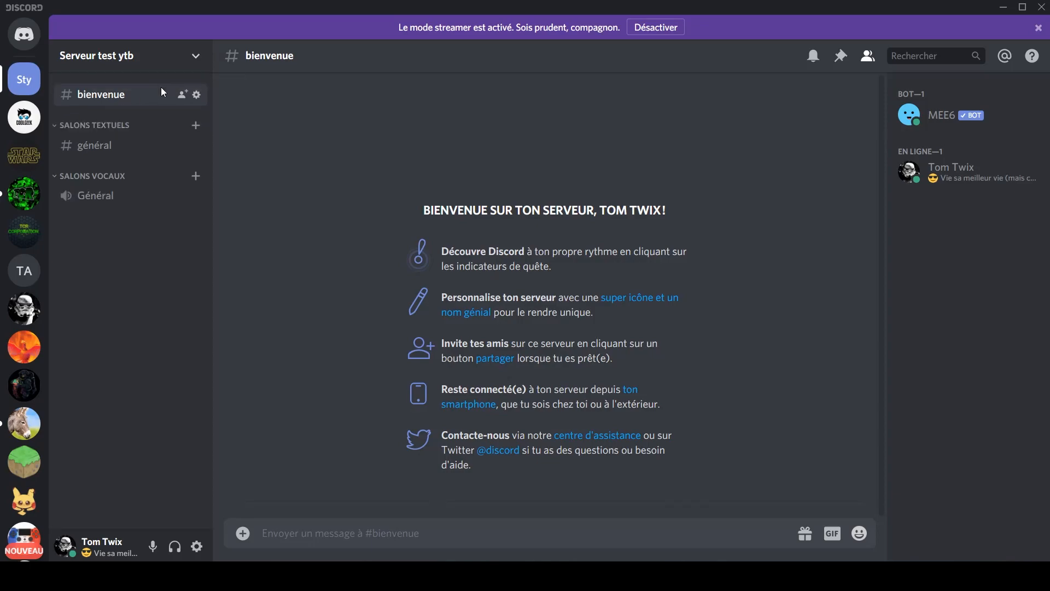
pyautogui.click(196, 125)
pyautogui.write('aurevoir')
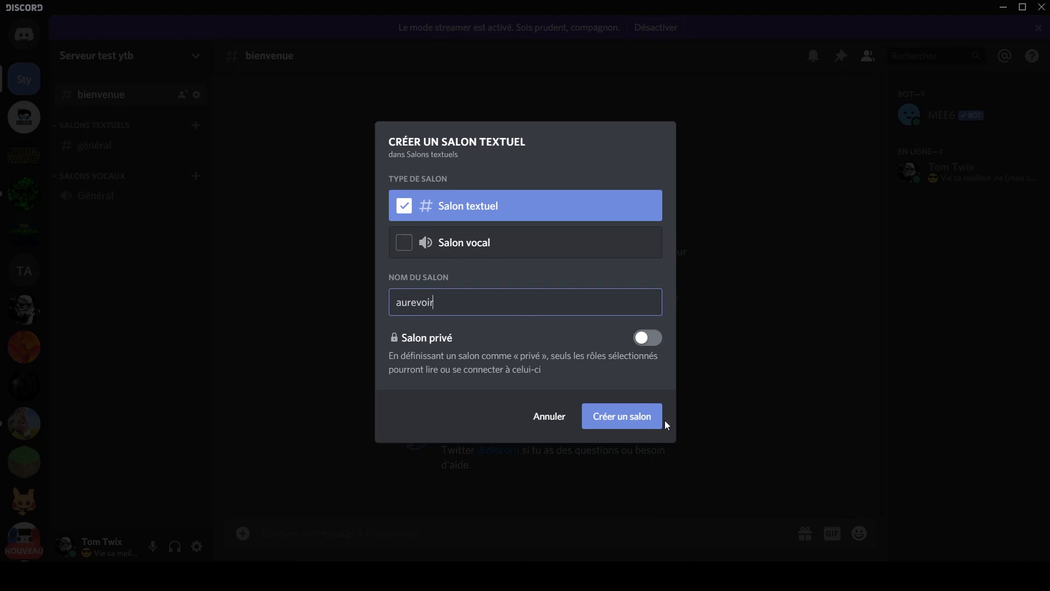
pyautogui.click(635, 420)
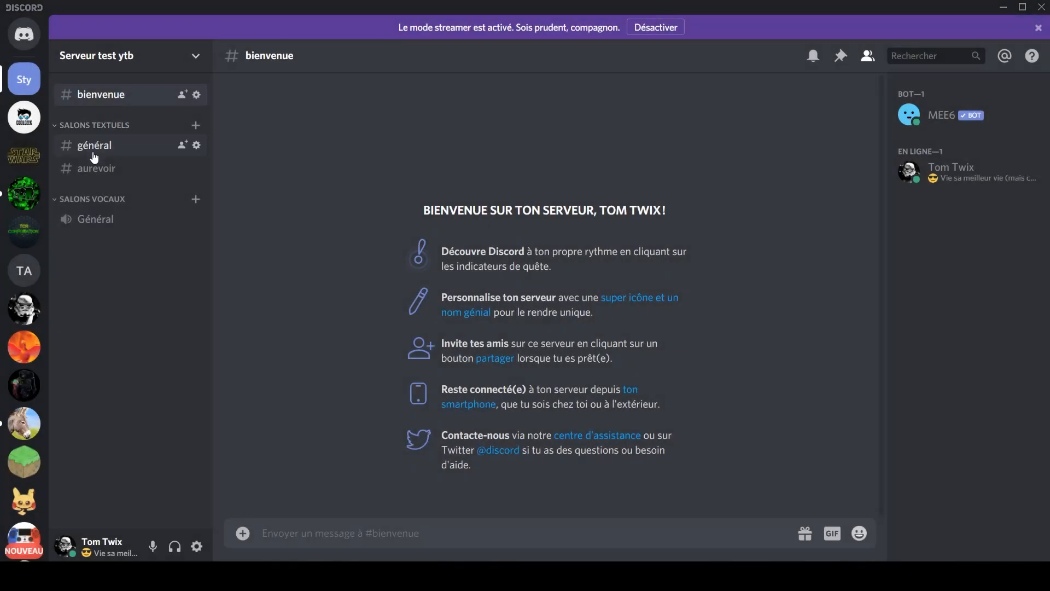
pyautogui.moveTo(94, 170); pyautogui.dragTo(94, 110)
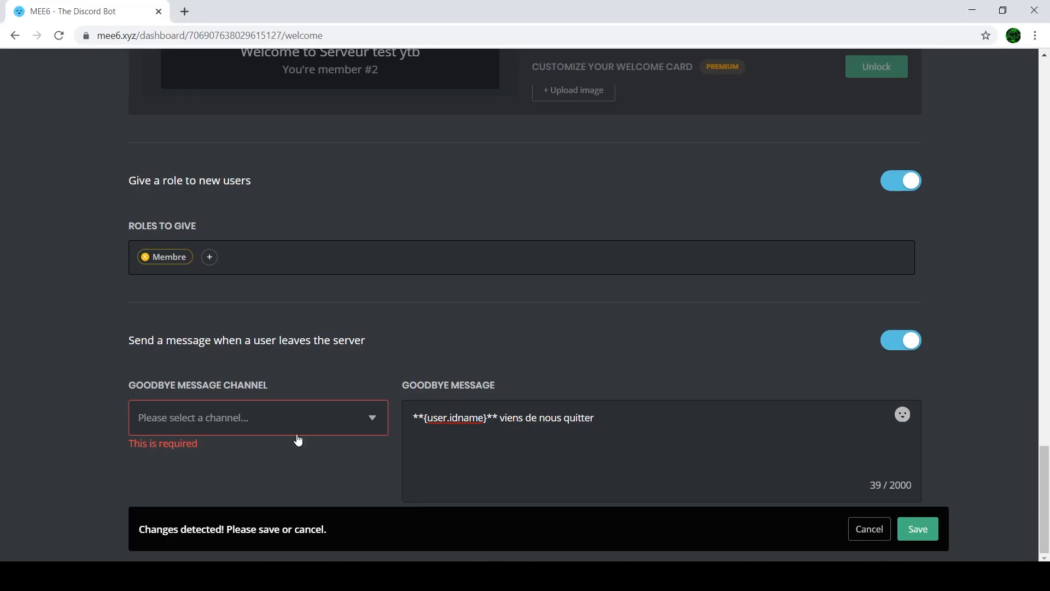
# Switch to the MEE6 dashboard and discard the unsaved goodbye message changes on the Welcome page.
pyautogui.click(301, 418)
pyautogui.click(869, 528)
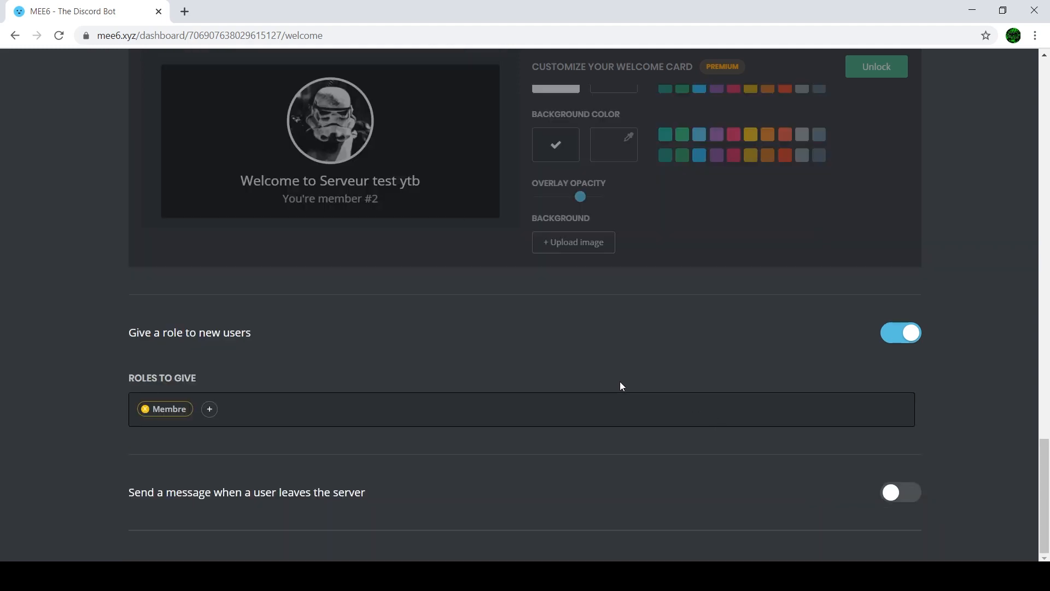
pyautogui.scroll(-12, 569, 296)
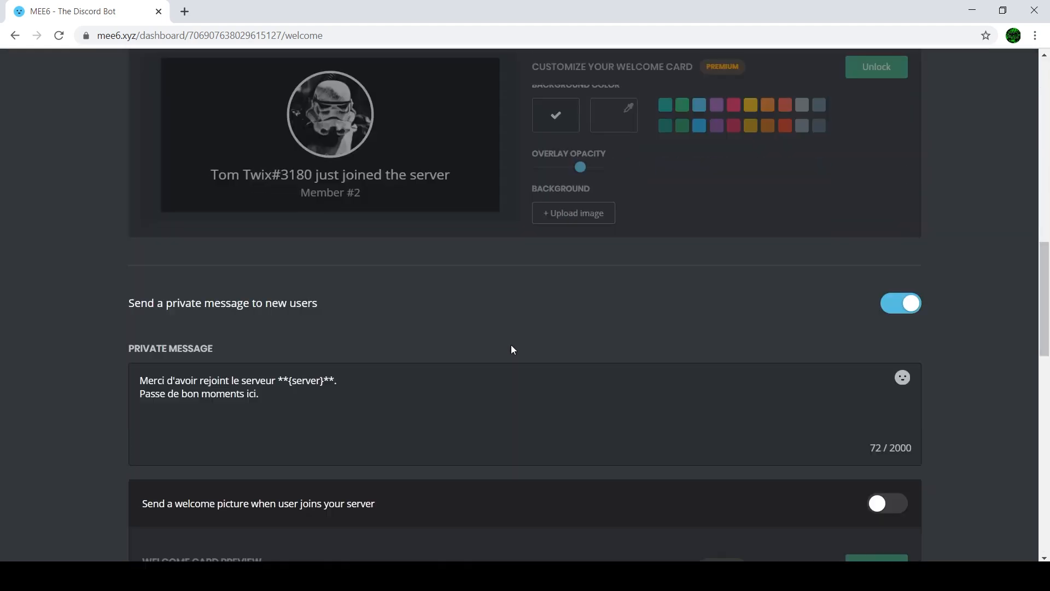
pyautogui.scroll(-15, 511, 349)
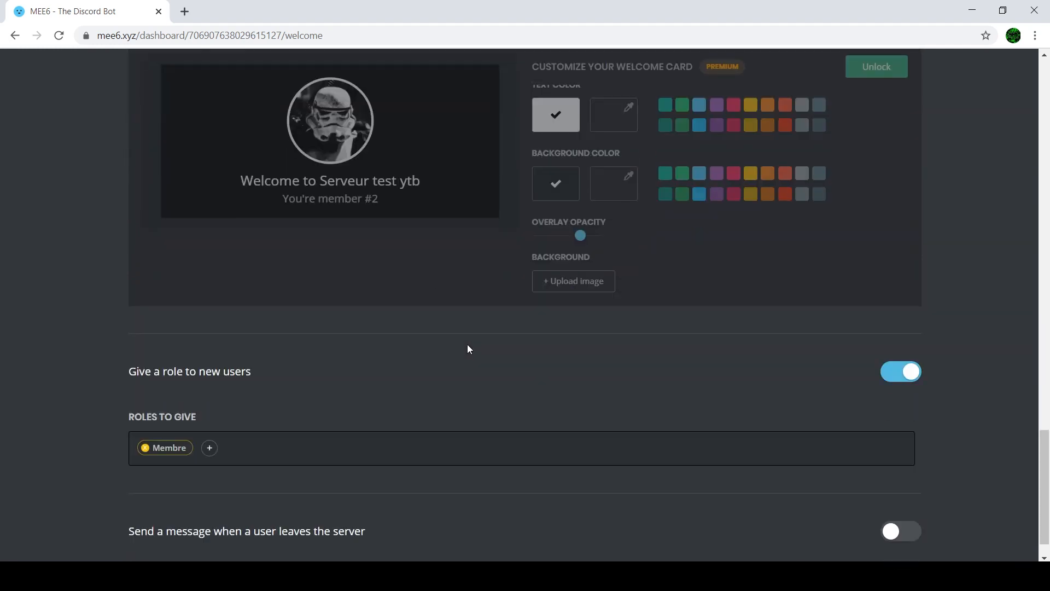
pyautogui.scroll(-1, 469, 349)
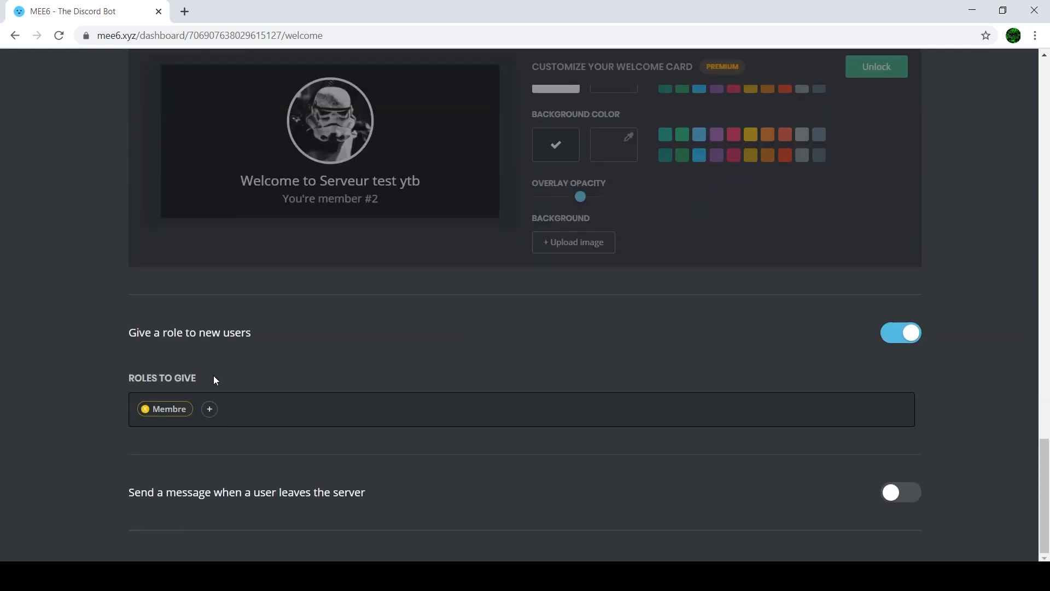
# Enable the leave message in channel aurevoir, reword it to "**{user.idname}** viens juste de nous quitter.", and save the changes.
pyautogui.click(891, 499)
pyautogui.scroll(-3, 219, 529)
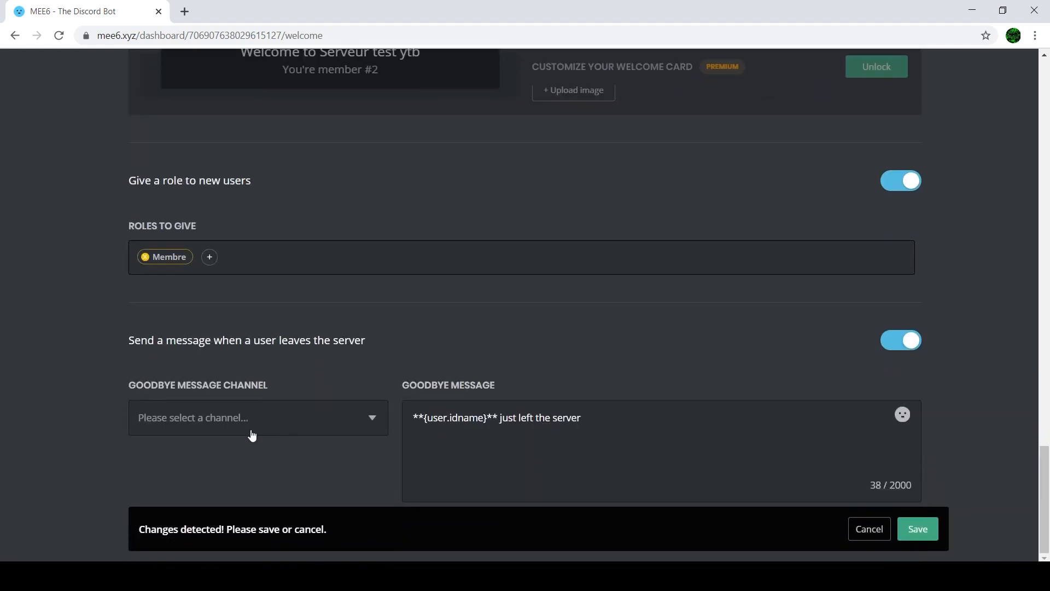
pyautogui.click(252, 431)
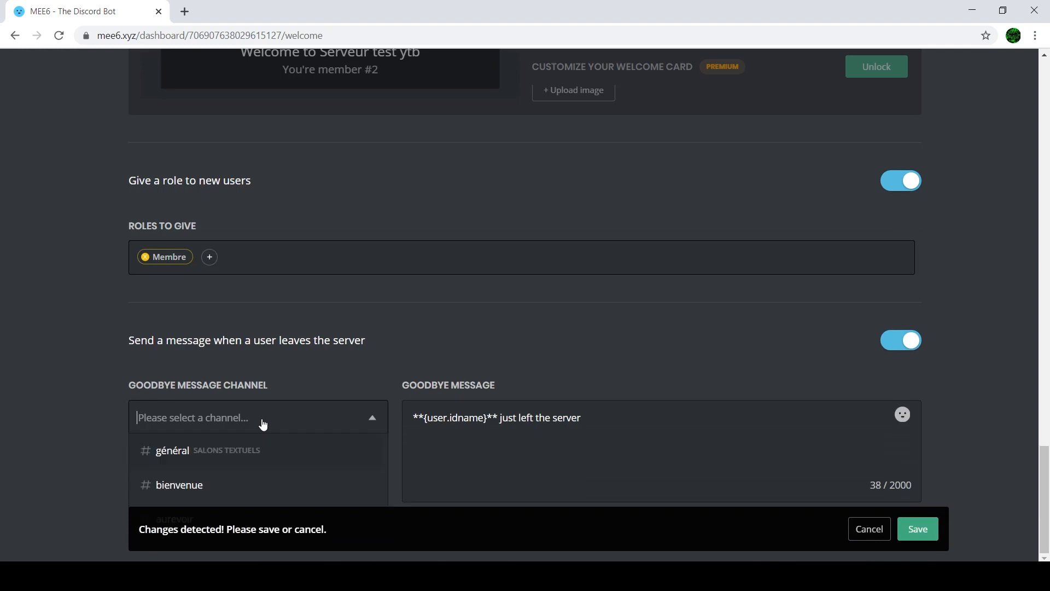
pyautogui.click(274, 506)
pyautogui.click(903, 523)
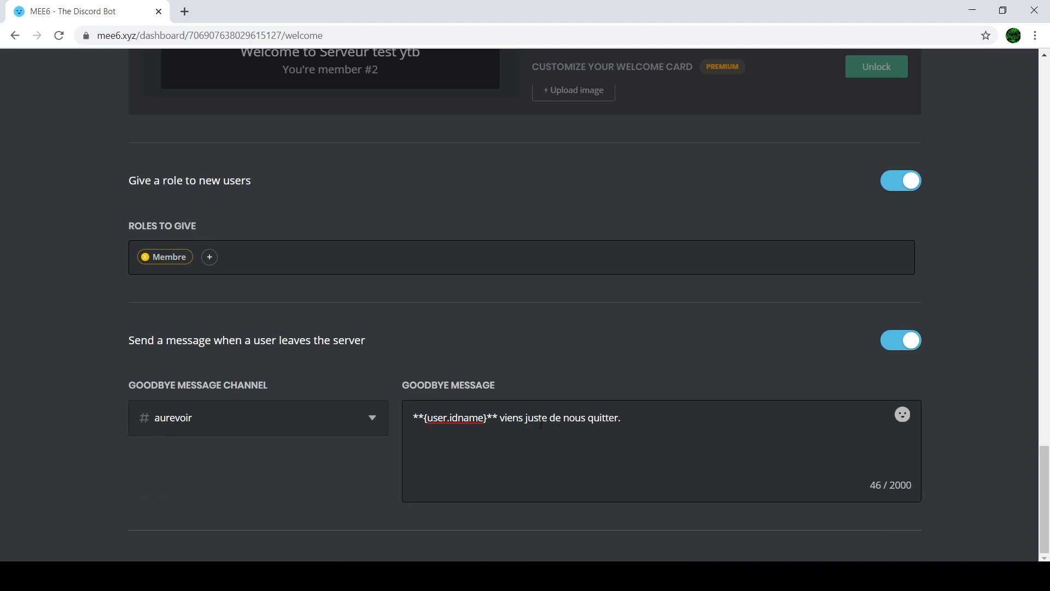
# Open the Levels plugin and review its leveling up, role rewards, rank card, XP rate, no-XP and command settings.
pyautogui.scroll(20, 691, 339)
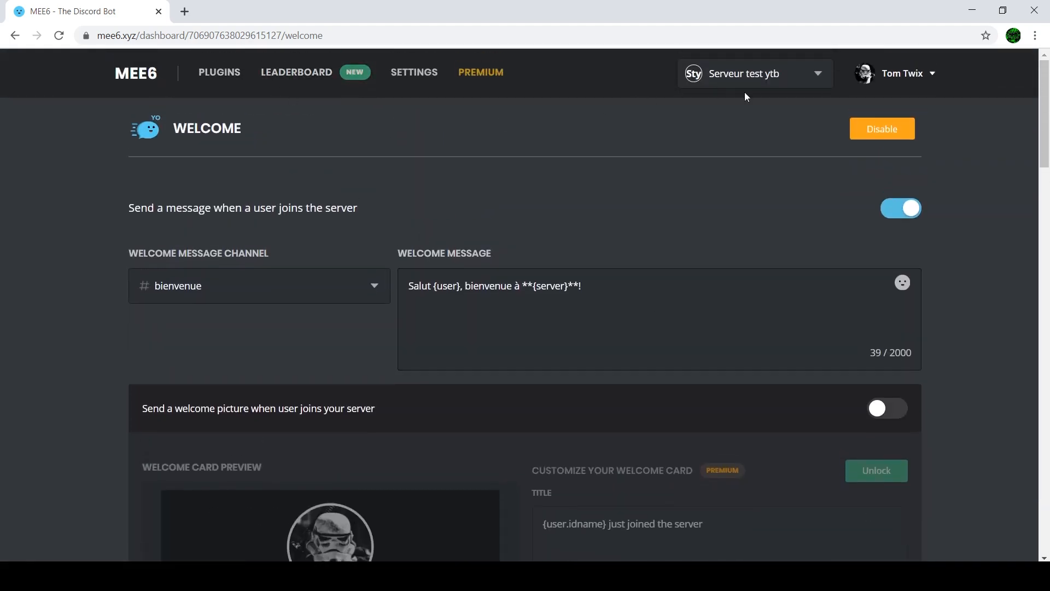
pyautogui.click(232, 74)
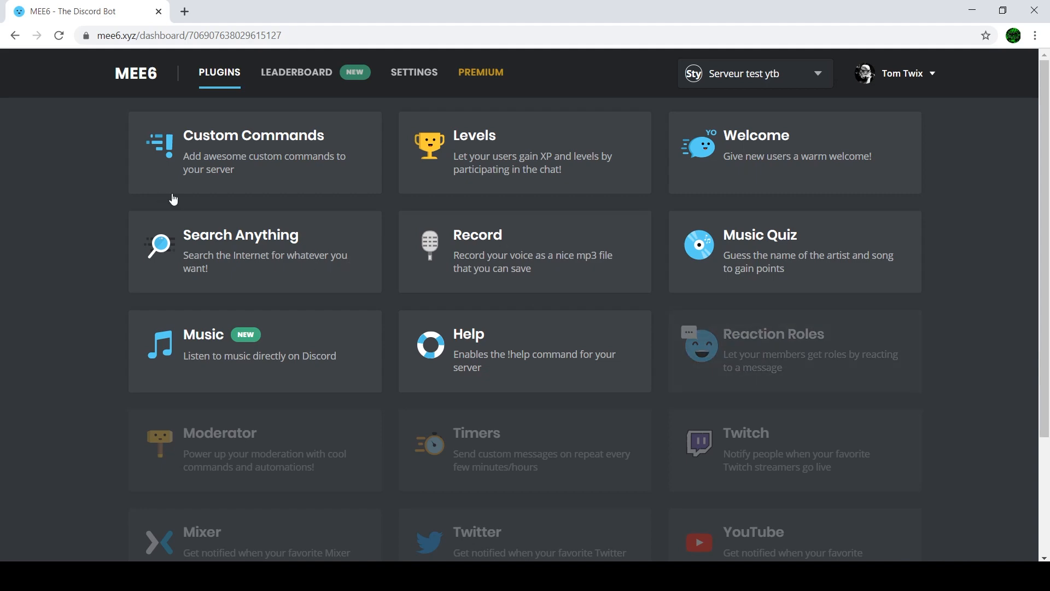
pyautogui.click(496, 154)
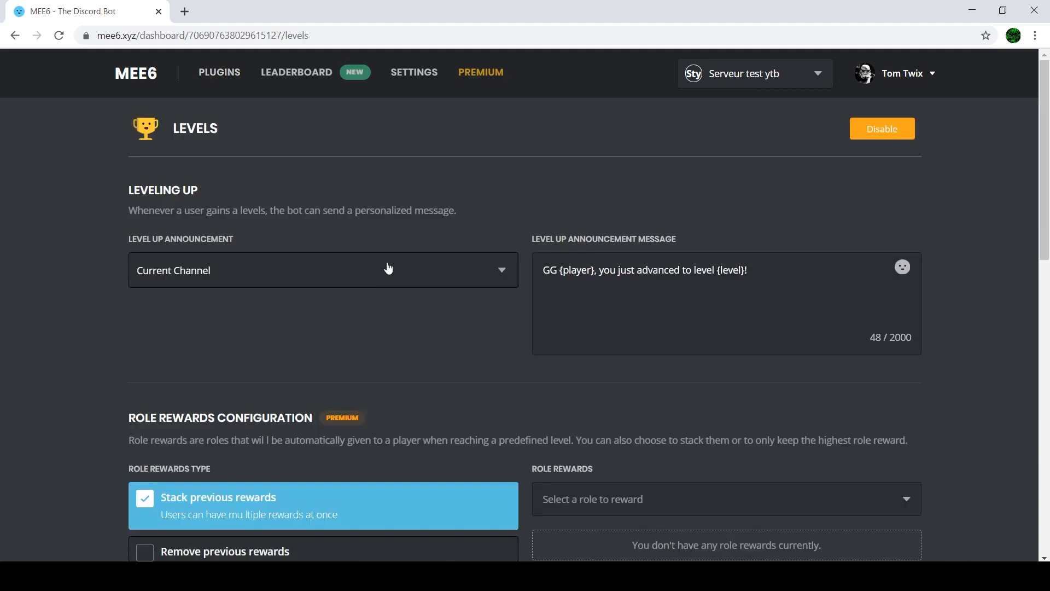
pyautogui.scroll(-5, 405, 263)
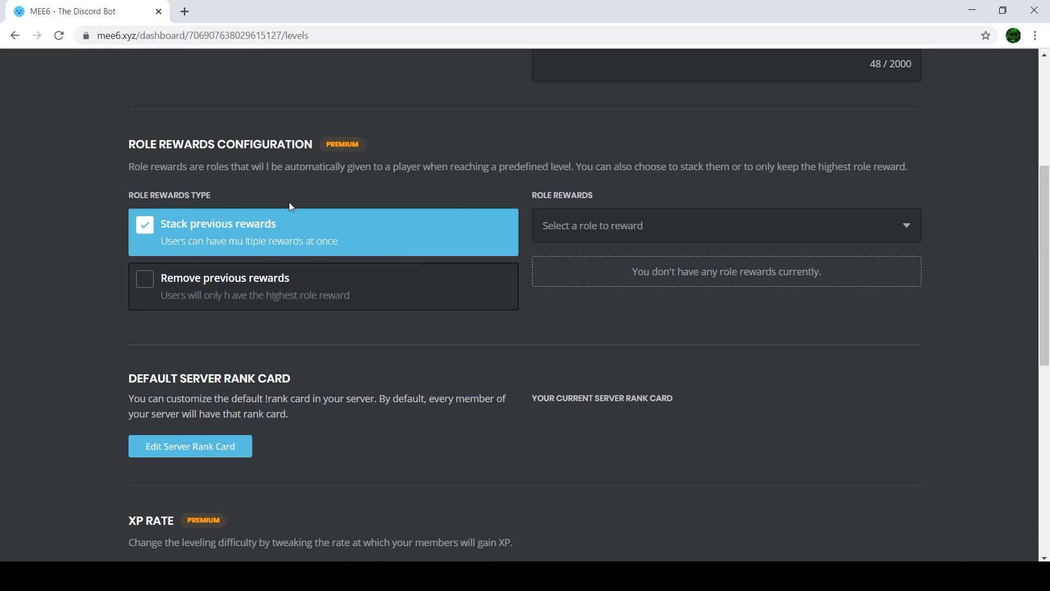
pyautogui.scroll(-5, 376, 258)
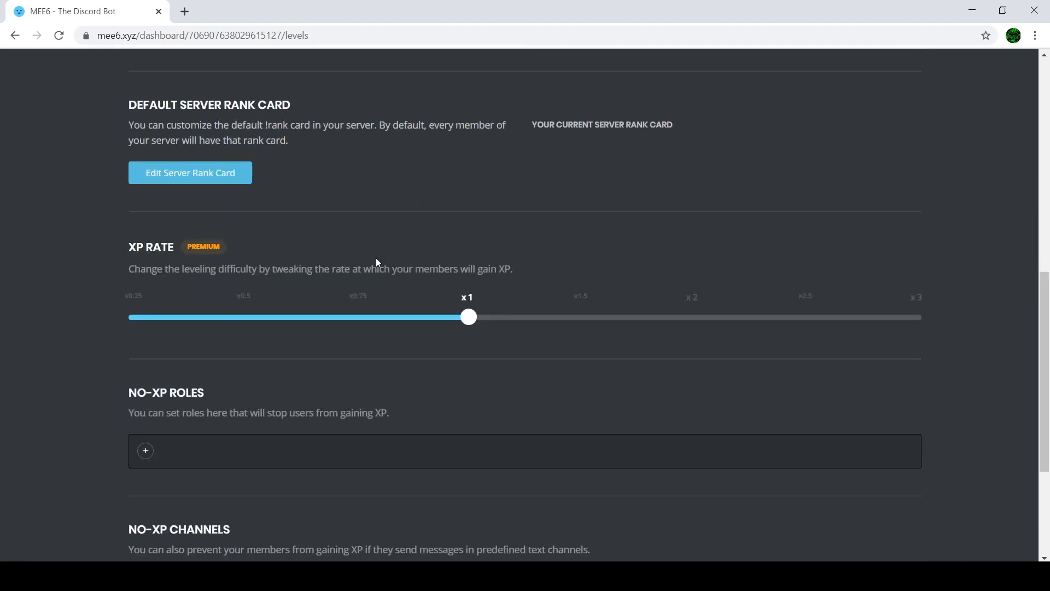
pyautogui.scroll(-4, 372, 273)
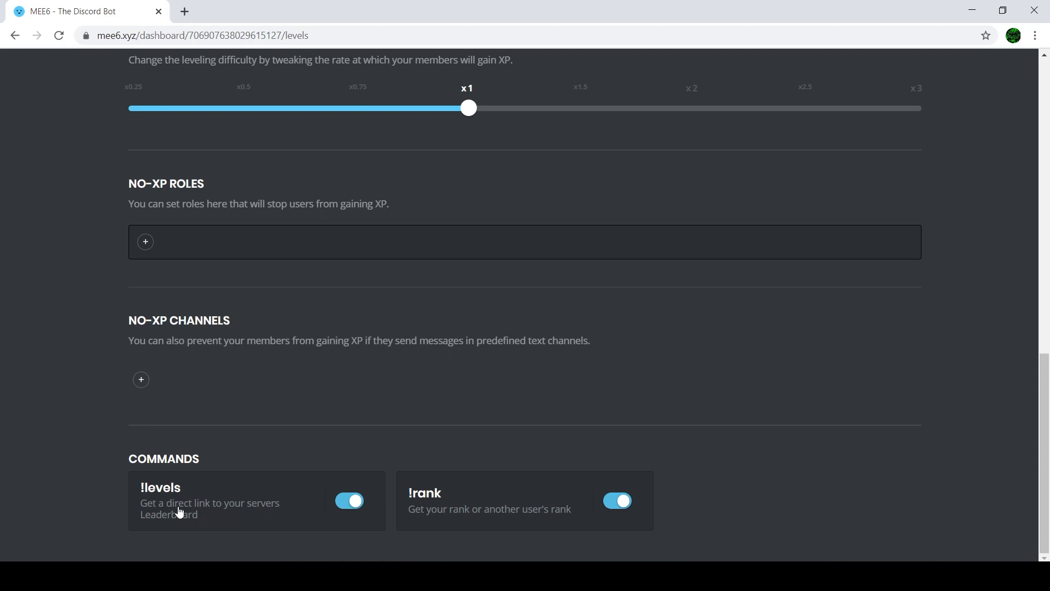
pyautogui.scroll(7, 354, 383)
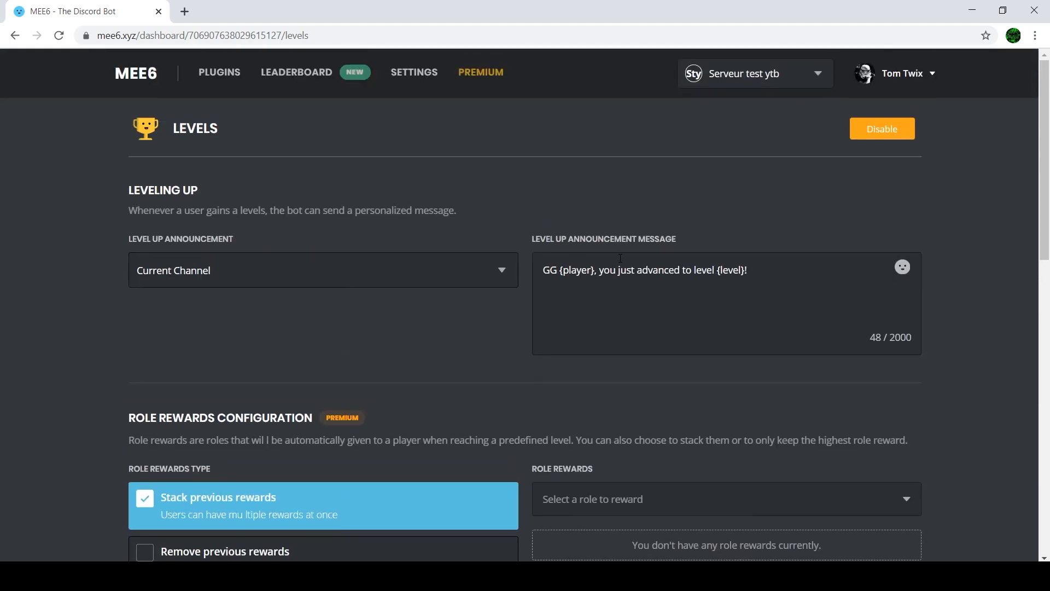
pyautogui.click(434, 280)
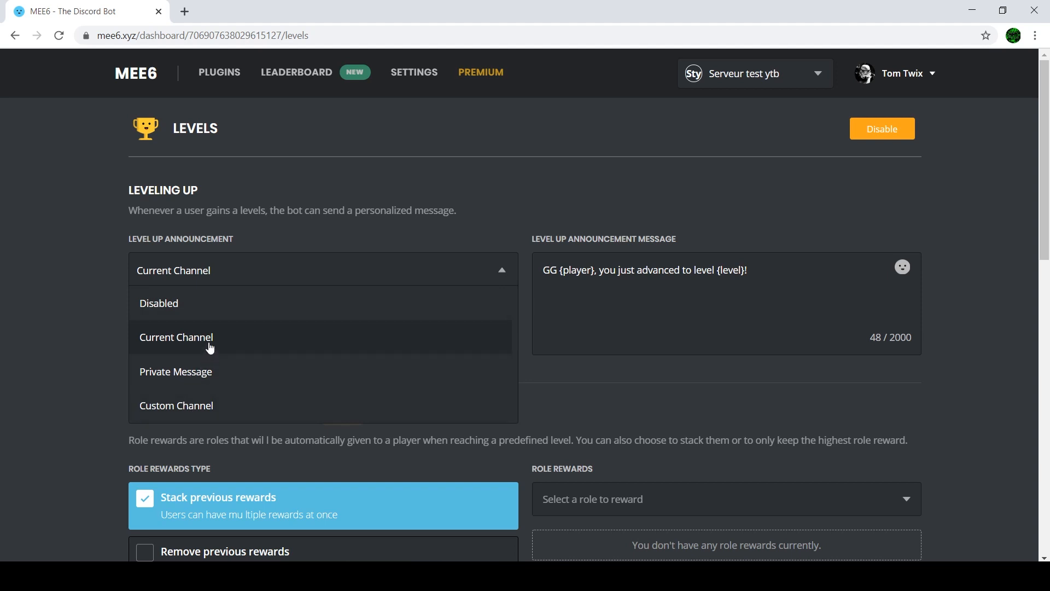
pyautogui.click(220, 405)
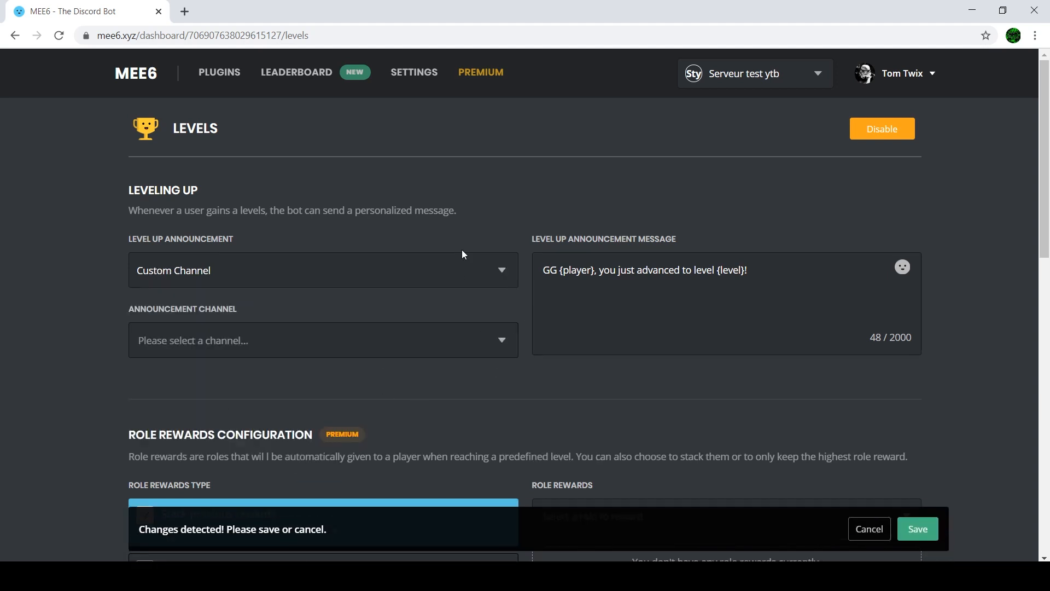
pyautogui.click(391, 272)
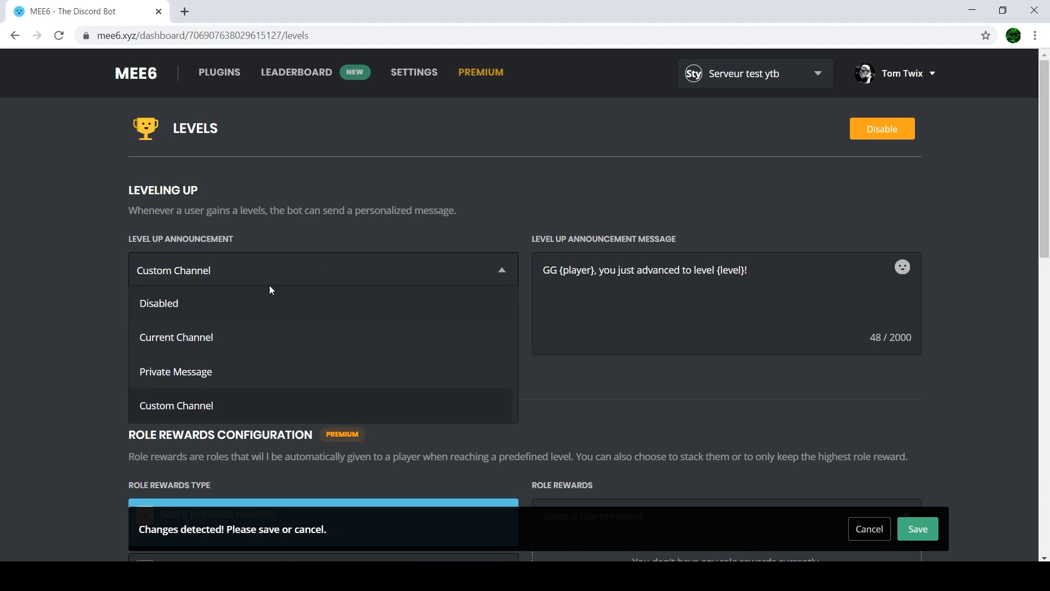
pyautogui.click(262, 419)
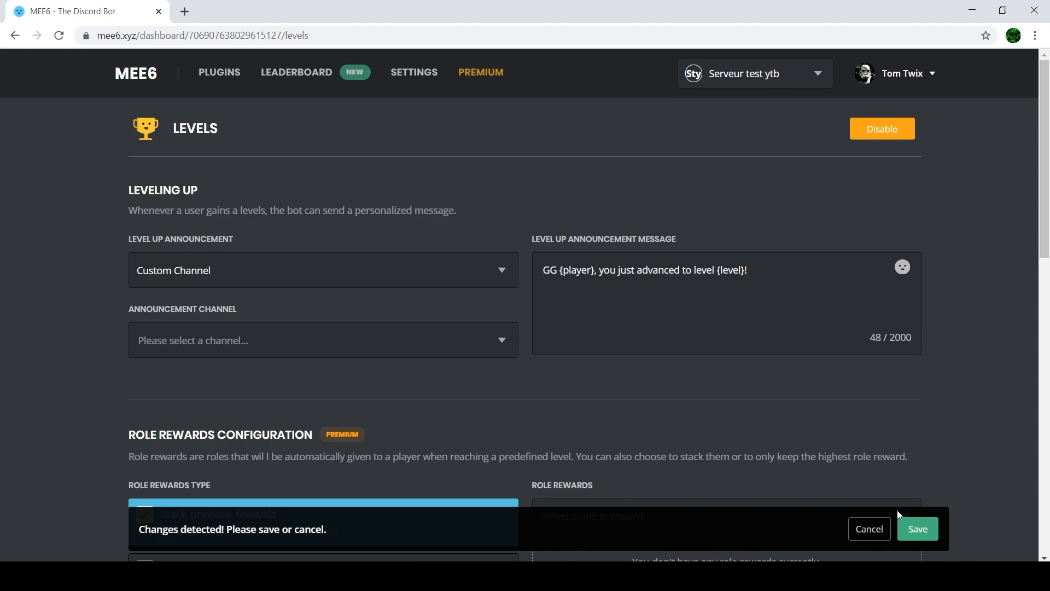
pyautogui.click(870, 529)
# Switch to Discord and create a non-private text channel named levels in the Salons textuels category.
pyautogui.hotkey('alt', 'Tab')
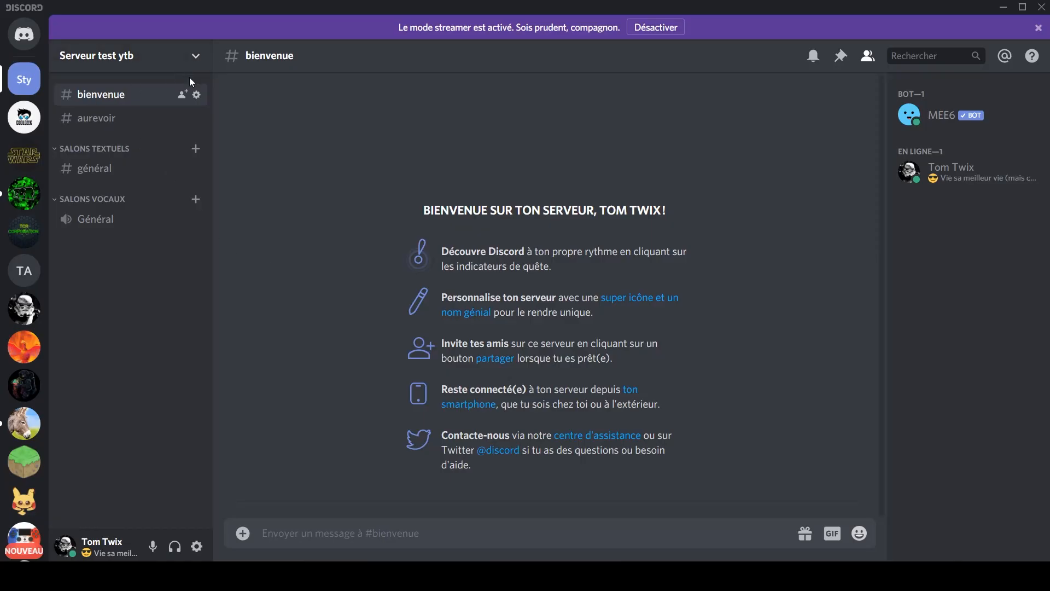
pyautogui.click(197, 147)
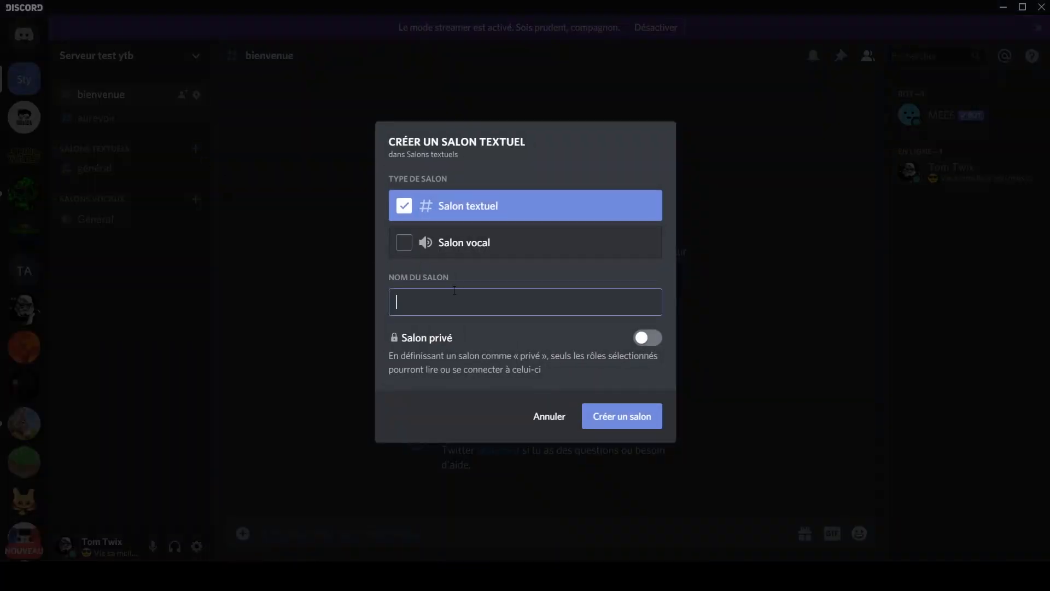
pyautogui.write('levels')
pyautogui.click(644, 336)
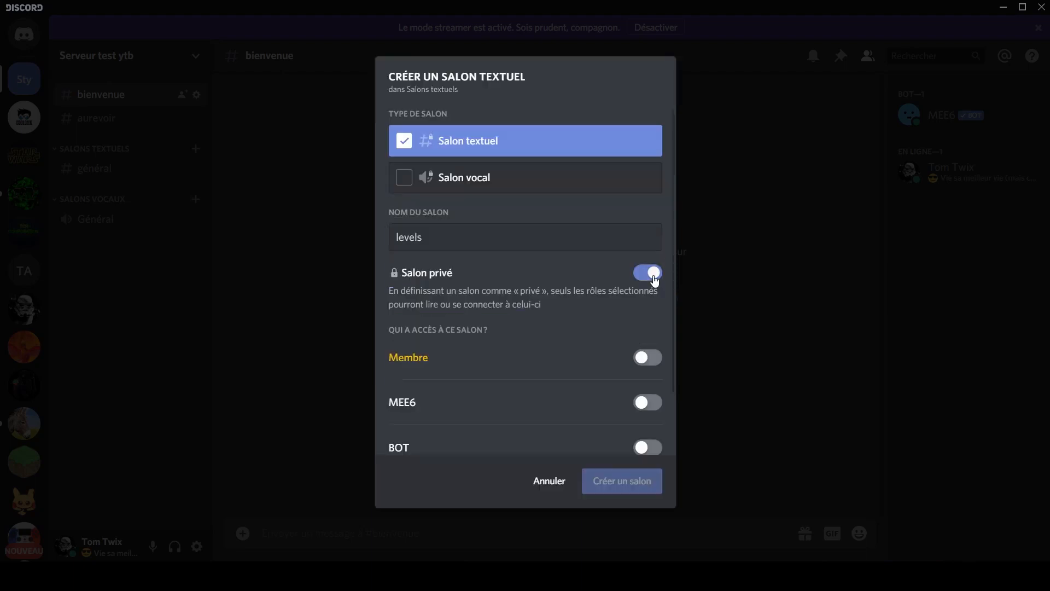
pyautogui.click(653, 275)
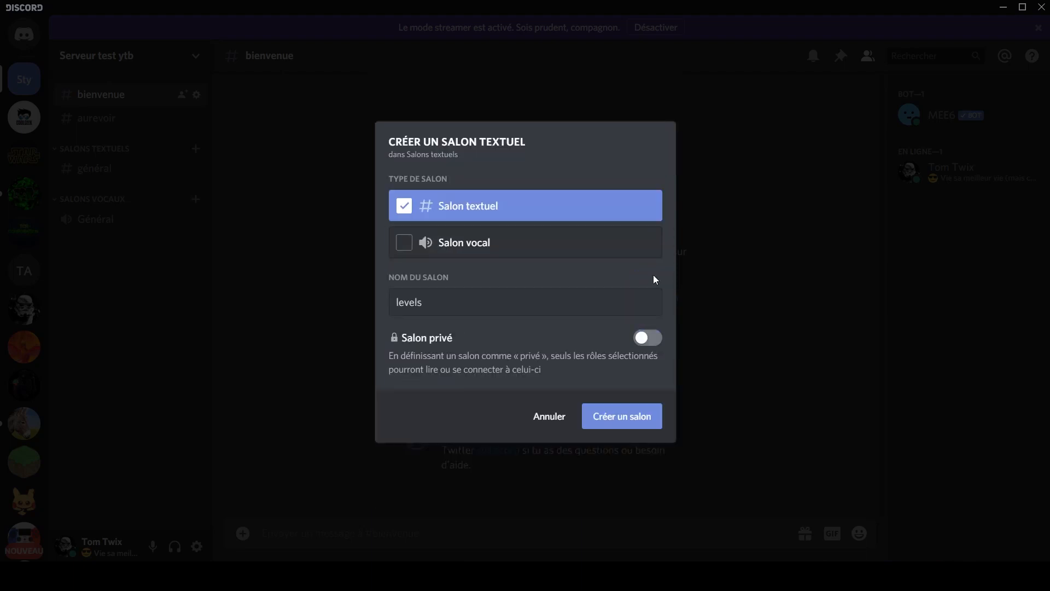
pyautogui.click(603, 418)
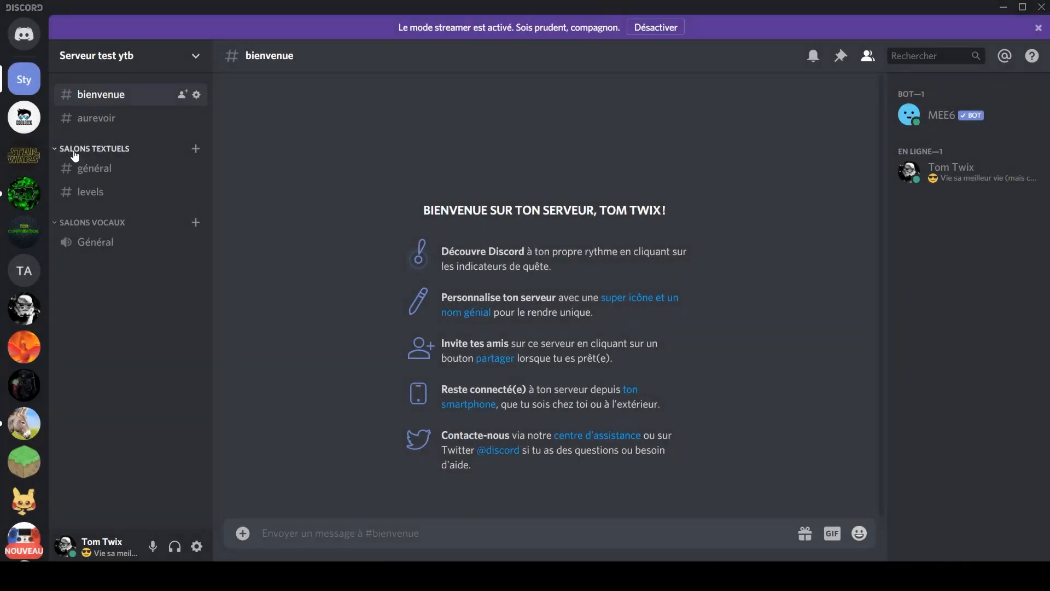
# Reopen MEE6's Levels plugin, set the level up announcement to Custom Channel with levels as the announcement channel, and save the changes.
pyautogui.click(203, 191)
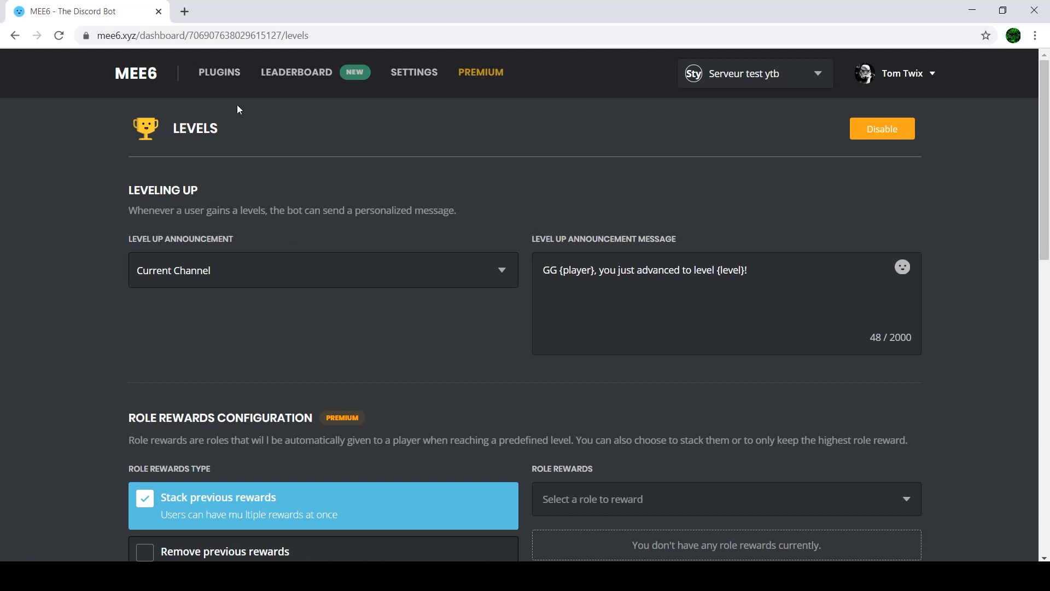
pyautogui.click(222, 73)
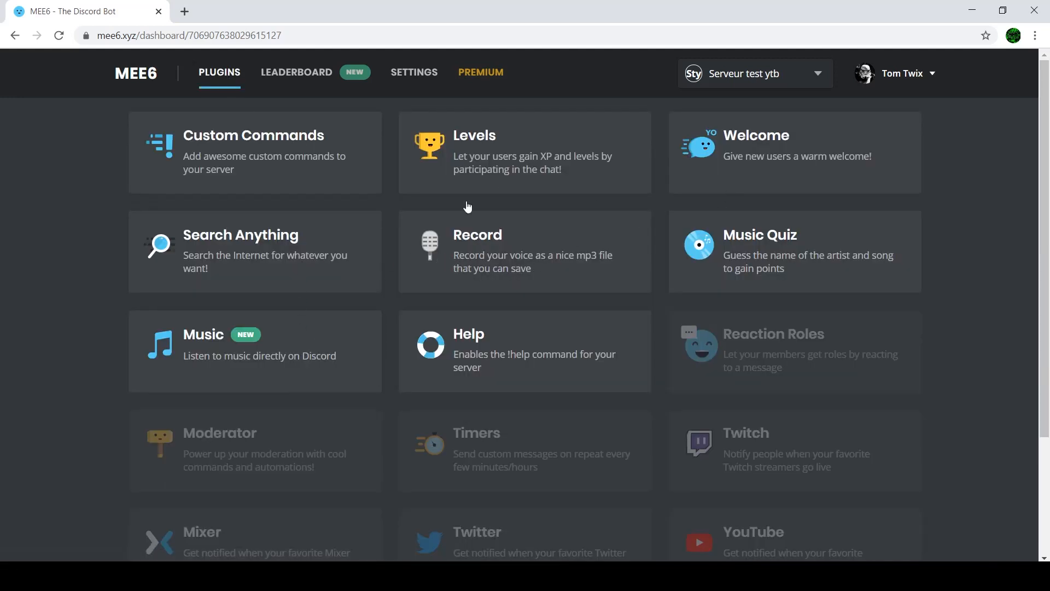
pyautogui.click(490, 166)
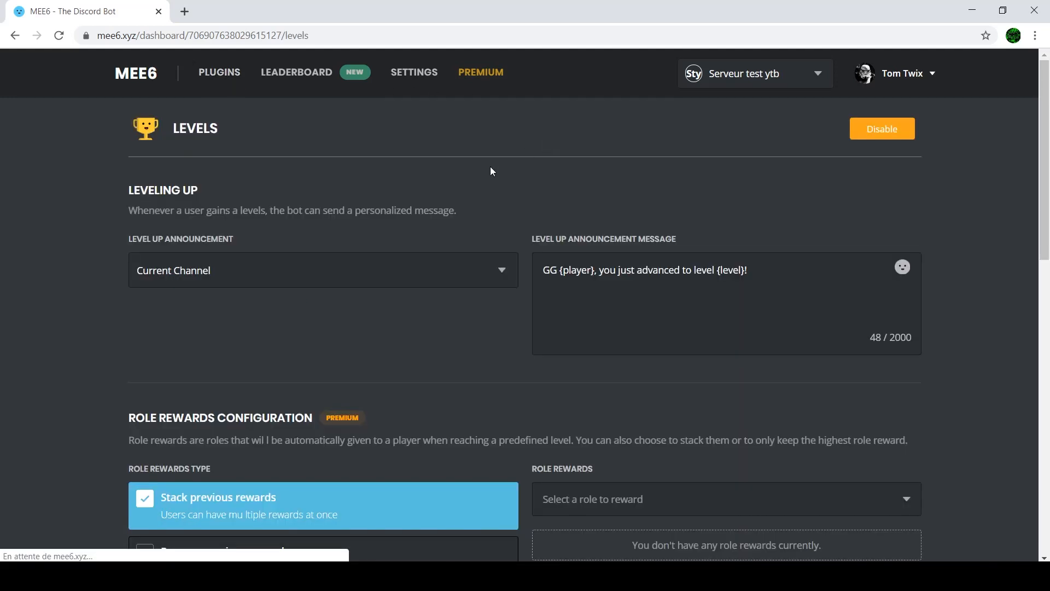
pyautogui.click(370, 270)
pyautogui.click(267, 401)
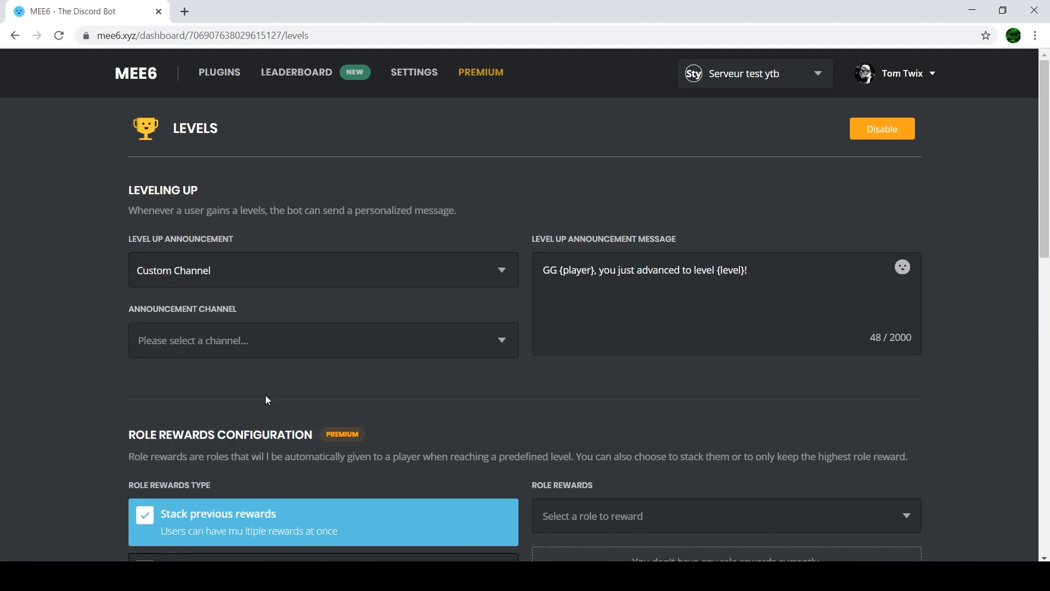
pyautogui.click(268, 335)
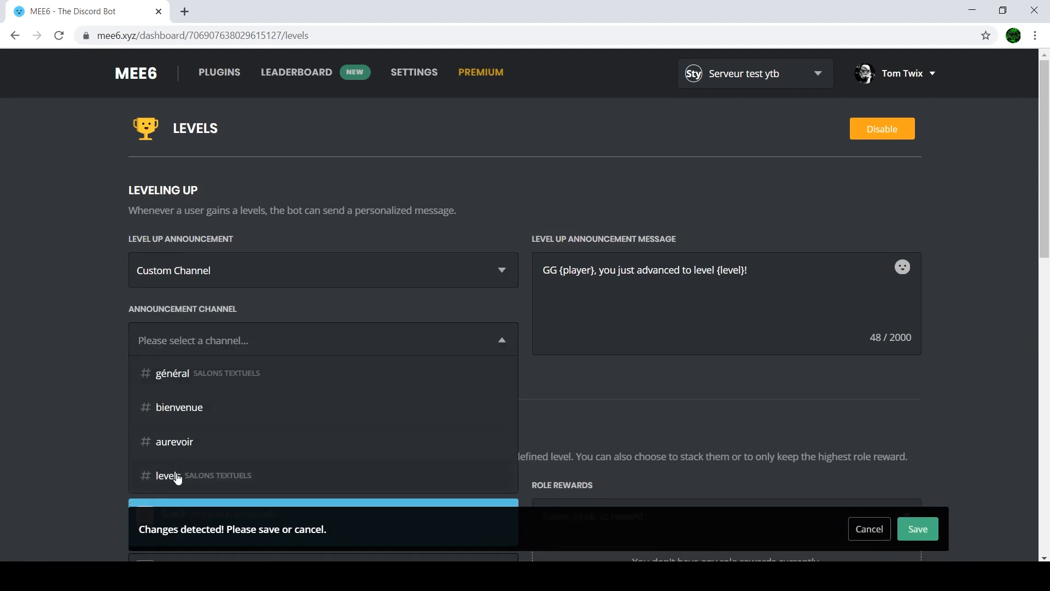
pyautogui.click(179, 474)
pyautogui.click(931, 533)
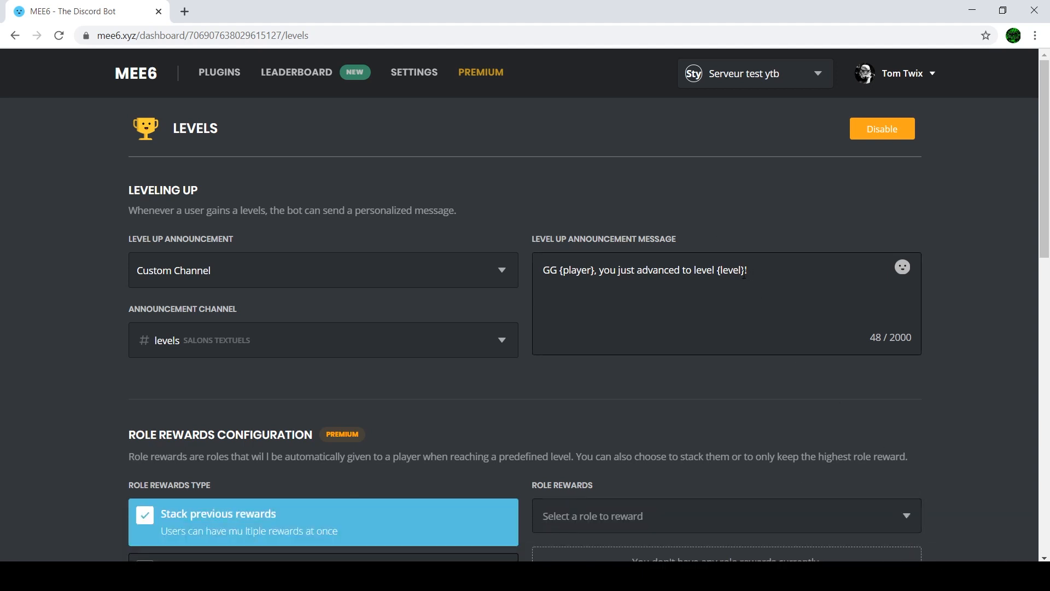
# Reword the level up announcement message to "GG {player}, tu viens de passer au niveau {level}!" and save the changes.
pyautogui.moveTo(716, 268); pyautogui.dragTo(599, 268)
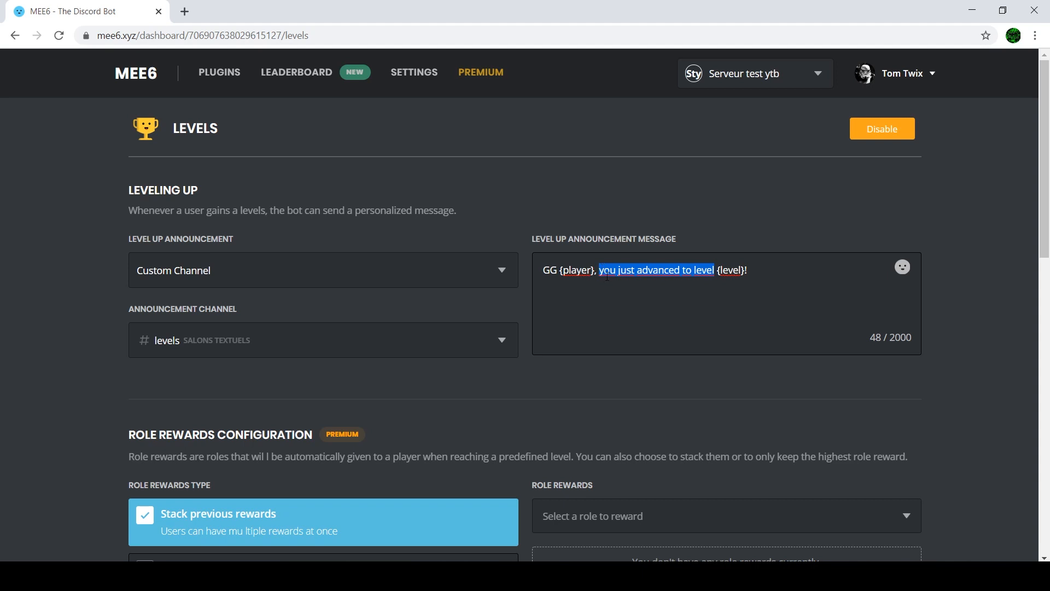
pyautogui.write('tu viens d')
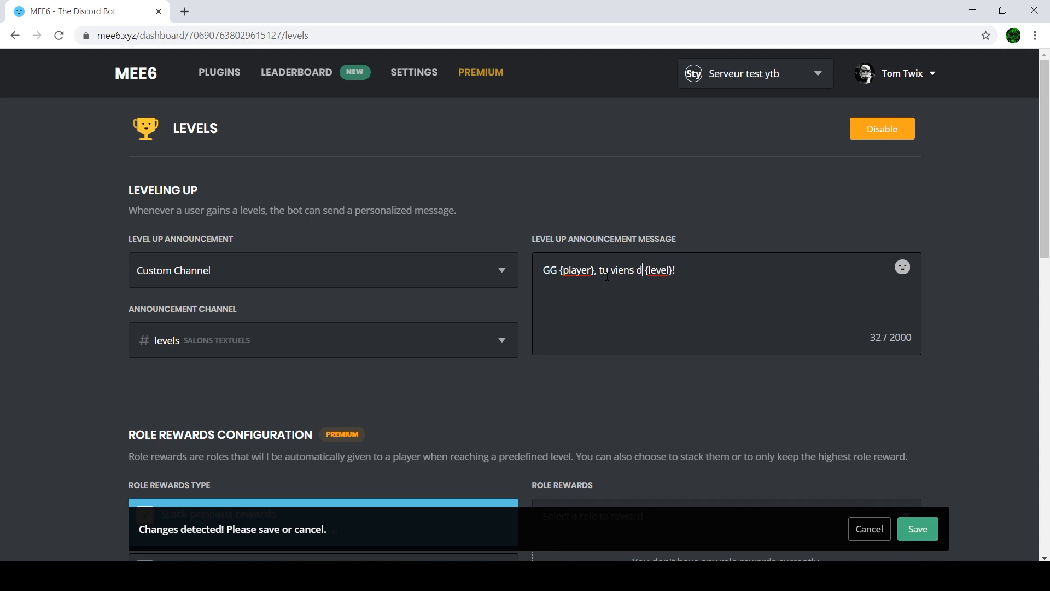
pyautogui.write('e passer ')
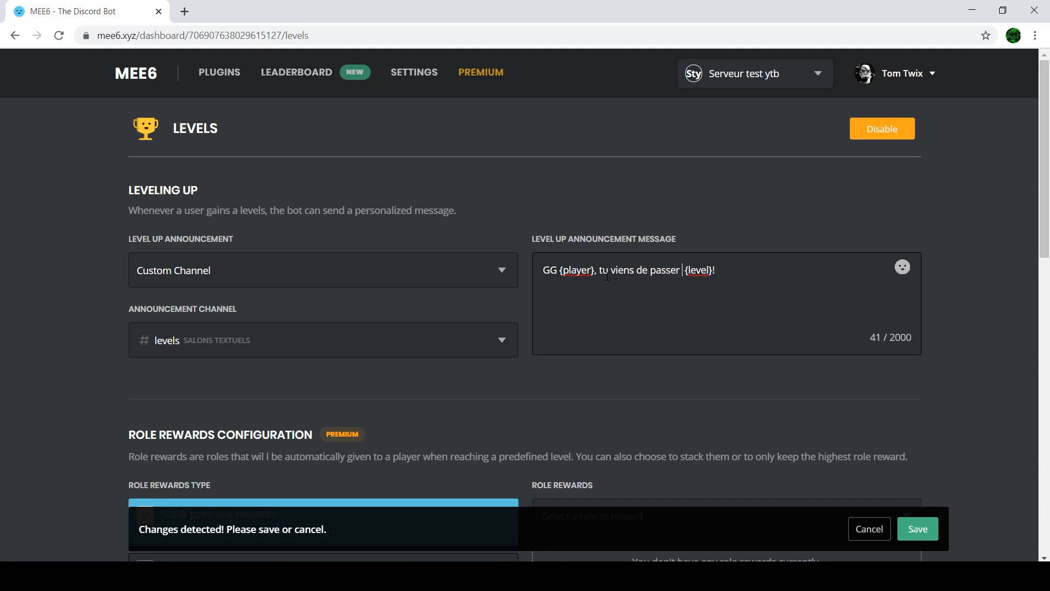
pyautogui.write('au niveau')
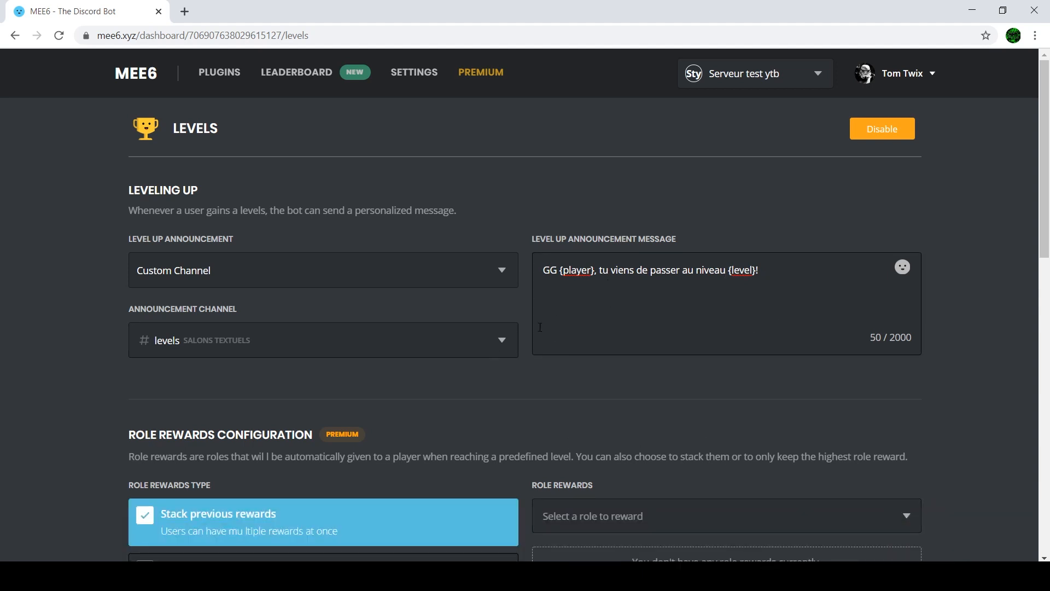
# Examine the Levels plugin's rank card, XP rate, no-XP roles, no-XP channels and command settings, including the channels available for no-XP.
pyautogui.scroll(-4, 540, 327)
pyautogui.scroll(-6, 494, 341)
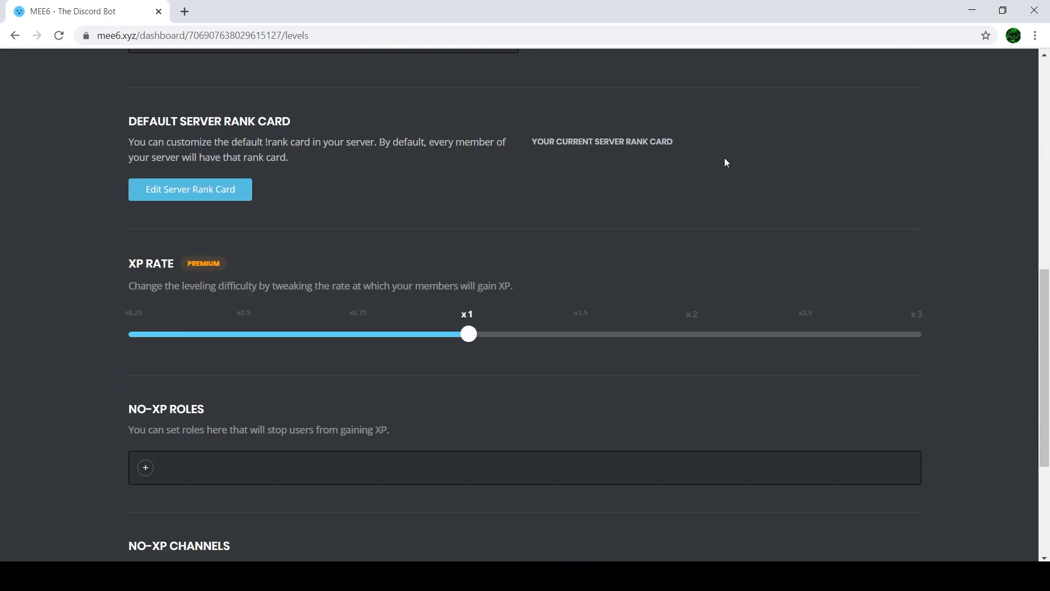
pyautogui.scroll(-4, 388, 423)
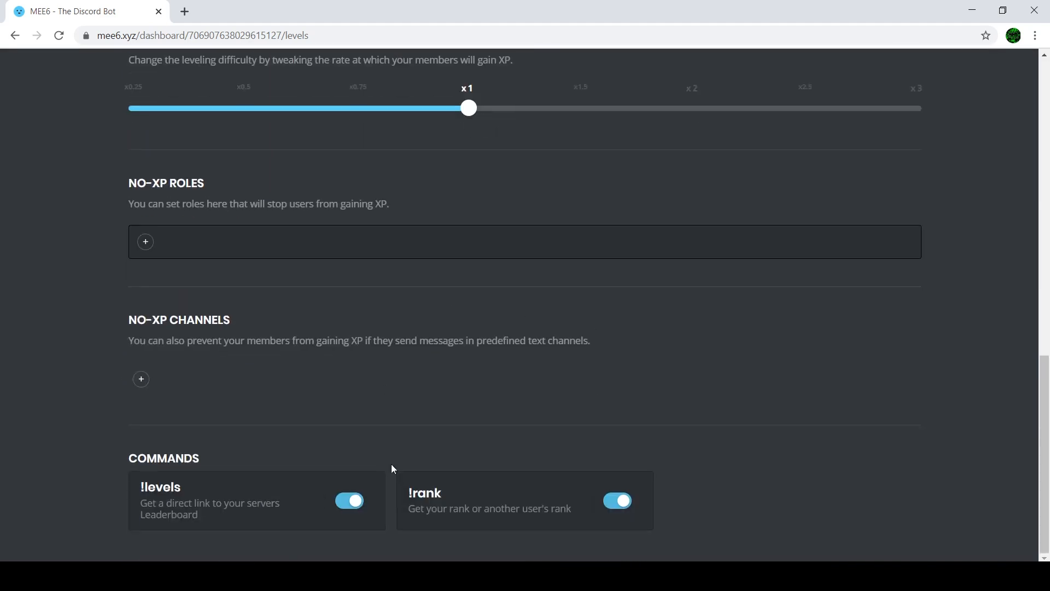
pyautogui.scroll(2, 416, 447)
pyautogui.scroll(-2, 421, 415)
pyautogui.scroll(4, 217, 409)
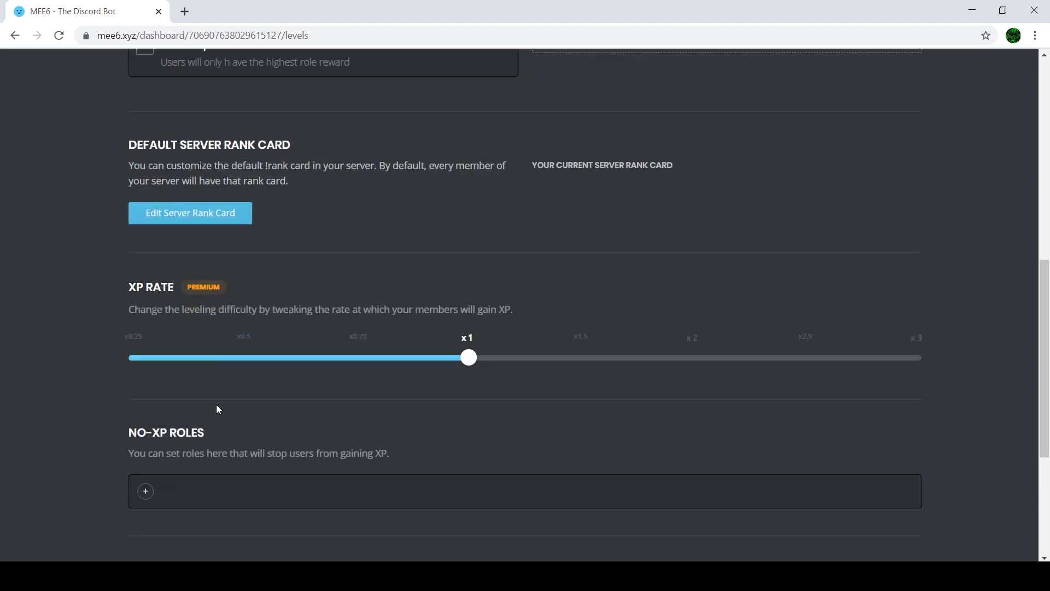
pyautogui.scroll(-4, 222, 427)
pyautogui.scroll(1, 148, 366)
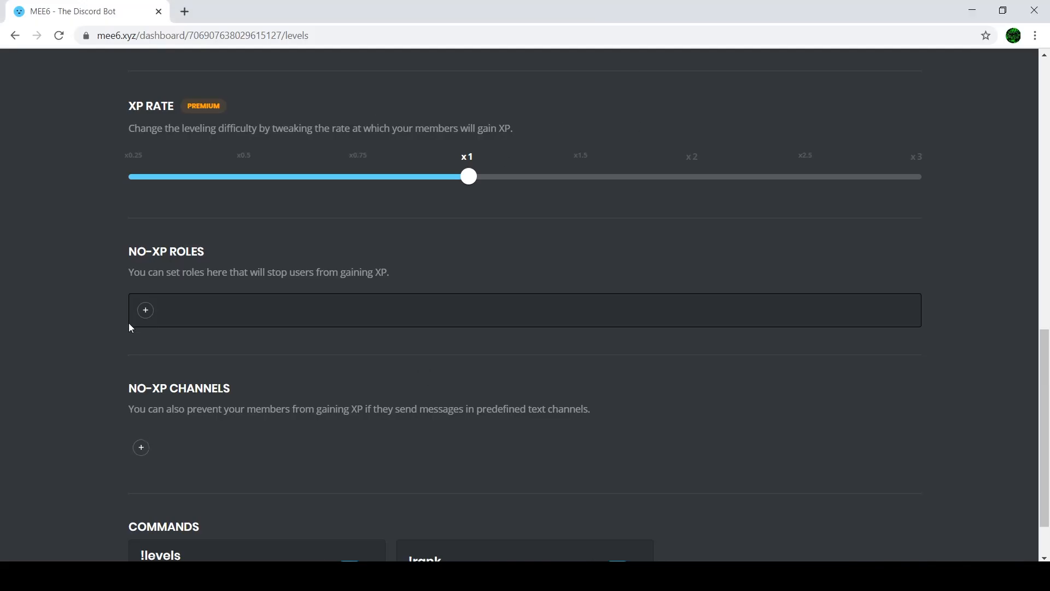
pyautogui.click(141, 447)
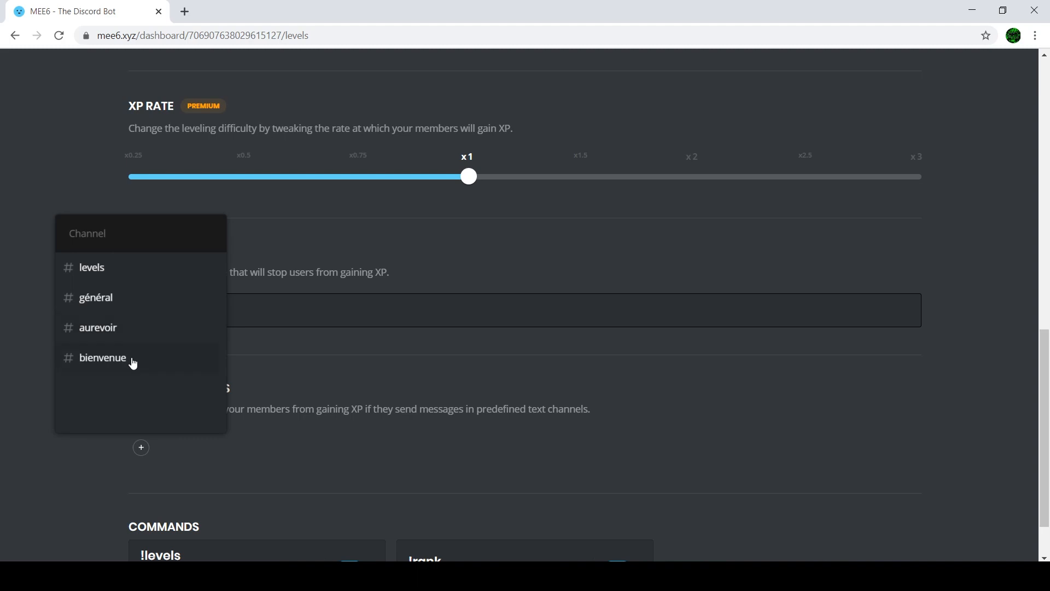
pyautogui.click(382, 507)
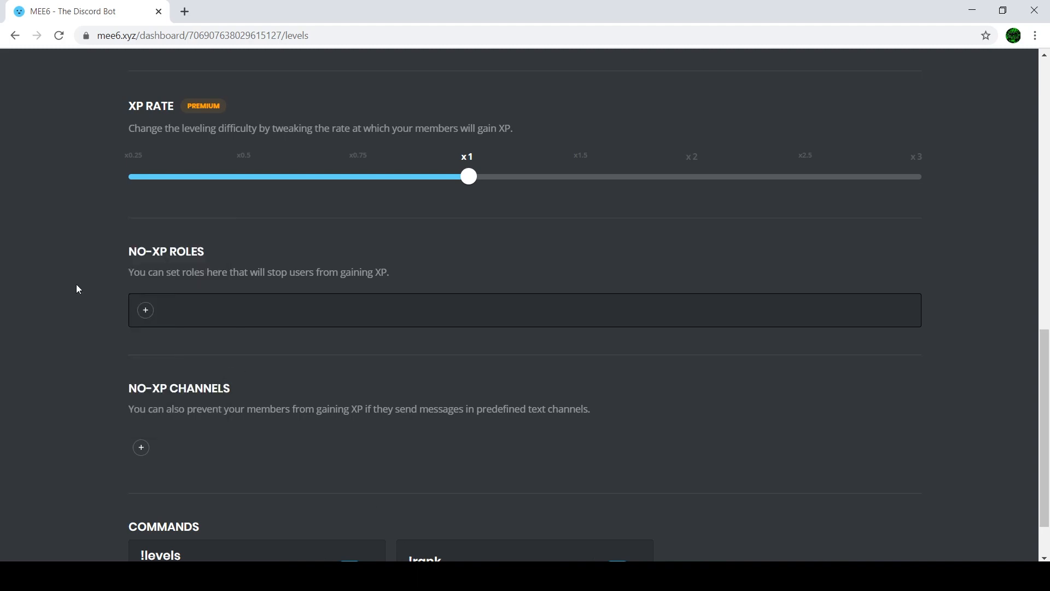
pyautogui.scroll(6, 361, 310)
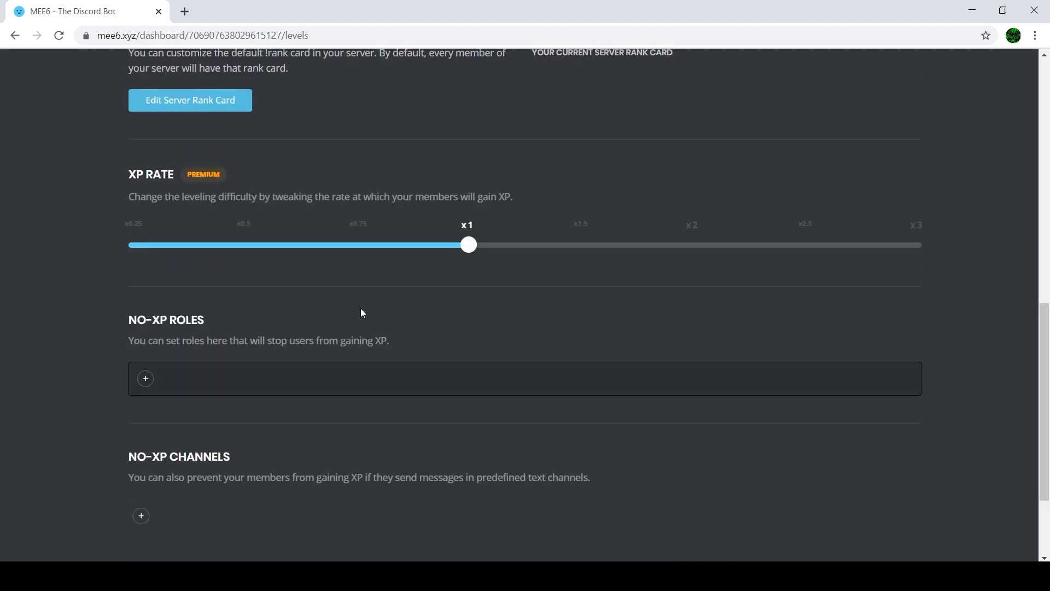
pyautogui.scroll(-7, 406, 381)
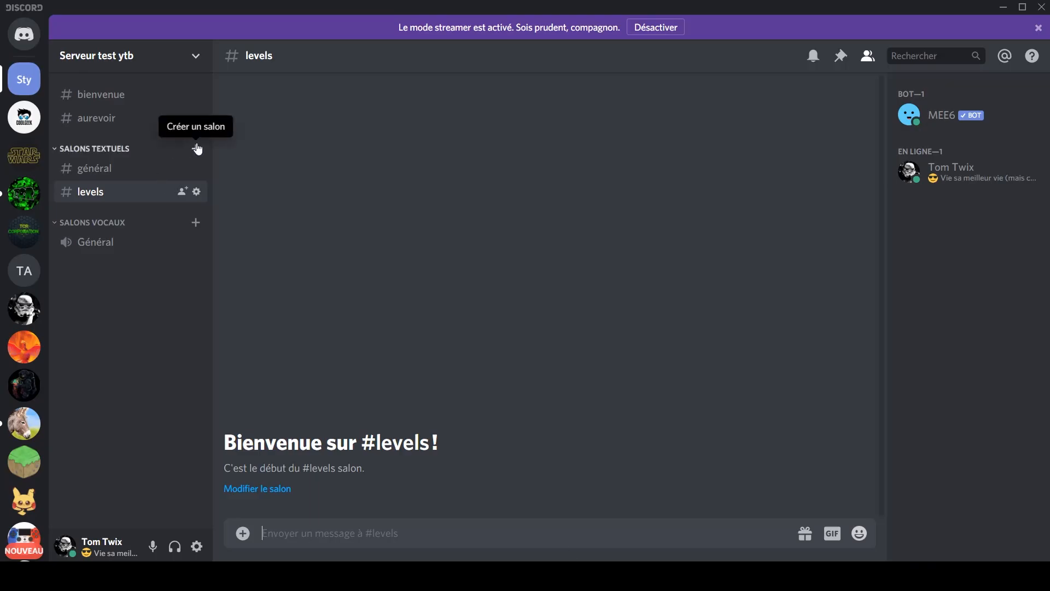
# Create a non-private Discord text channel named no-xp in the Salons textuels category, then return to MEE6 and reload the page.
pyautogui.click(195, 146)
pyautogui.write('no-xp')
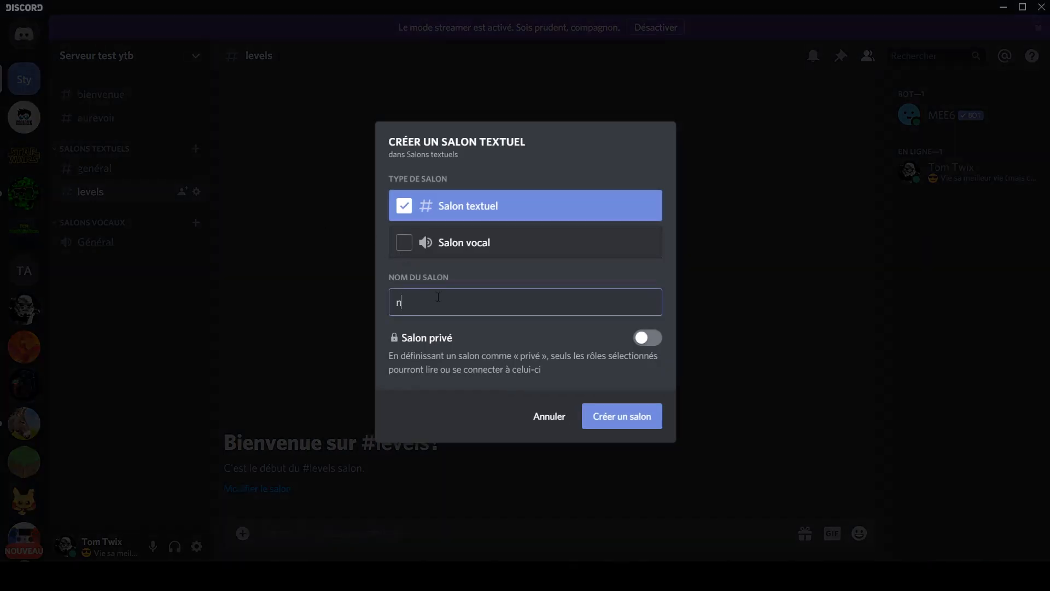
pyautogui.click(619, 422)
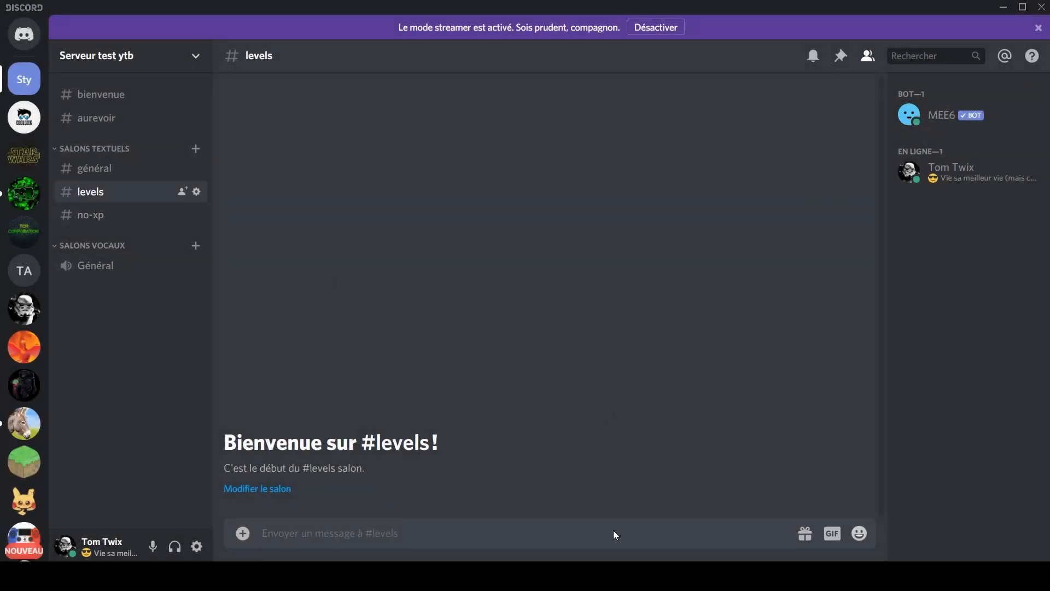
pyautogui.hotkey('alt', 'Tab')
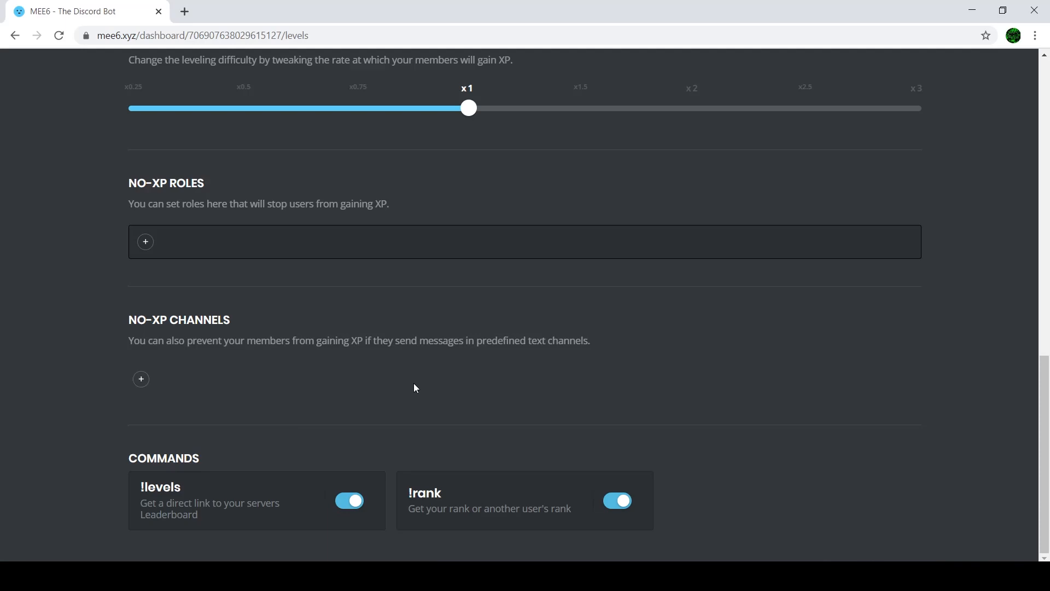
pyautogui.press('F5')
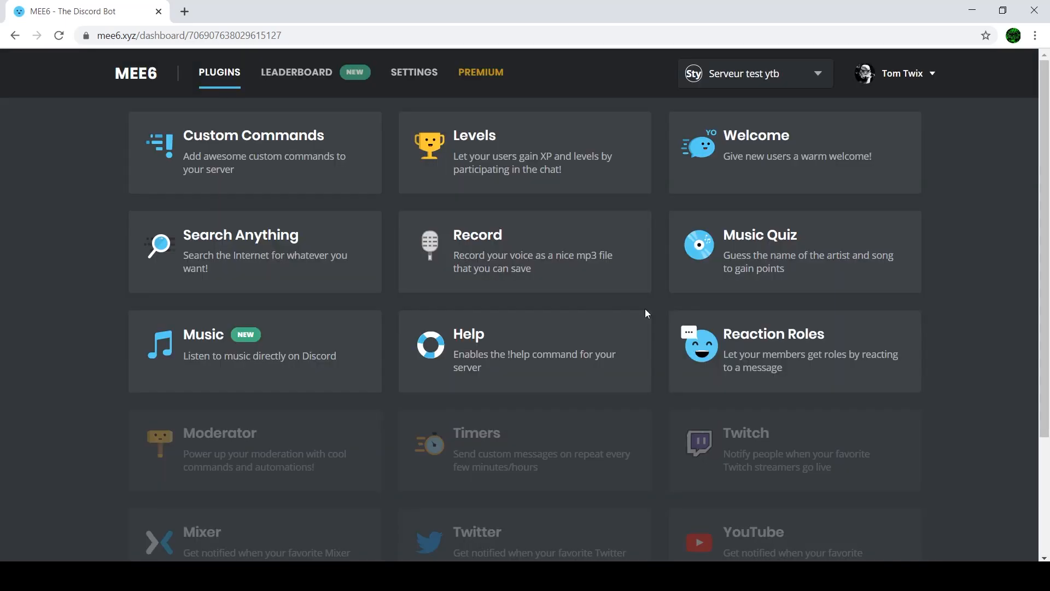
pyautogui.scroll(-3, 646, 313)
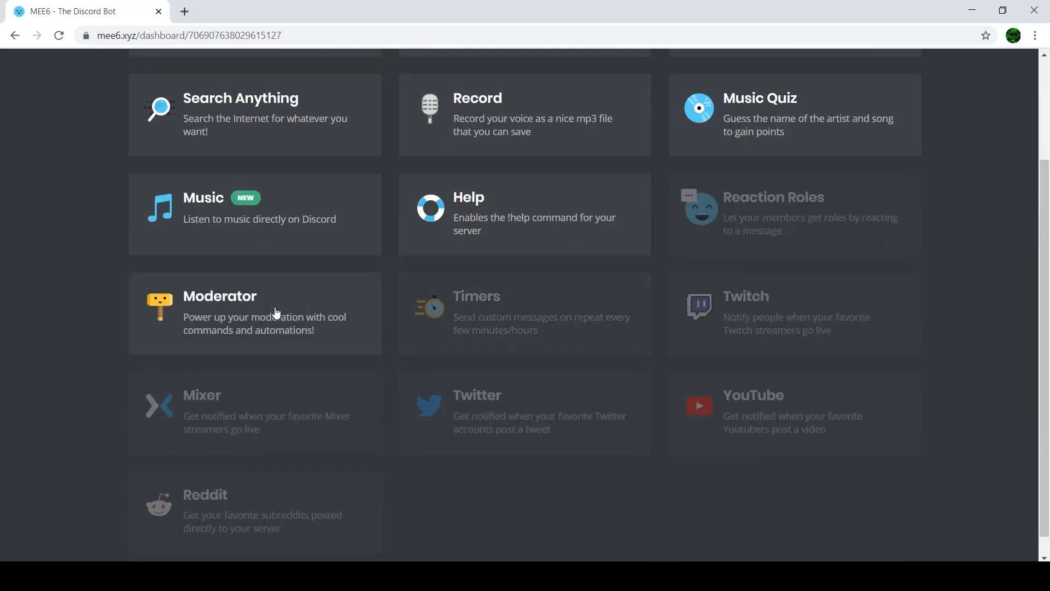
pyautogui.click(276, 312)
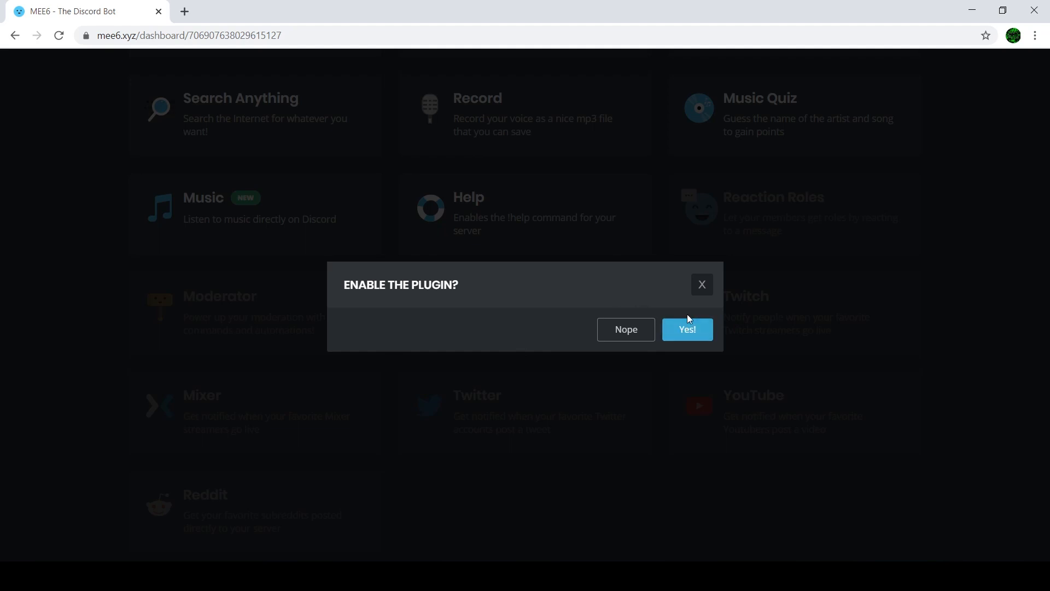
pyautogui.click(702, 285)
# Switch to Discord, create an orange role named Modérateur in the settings of Serveur test ytb, and save it.
pyautogui.click(571, 558)
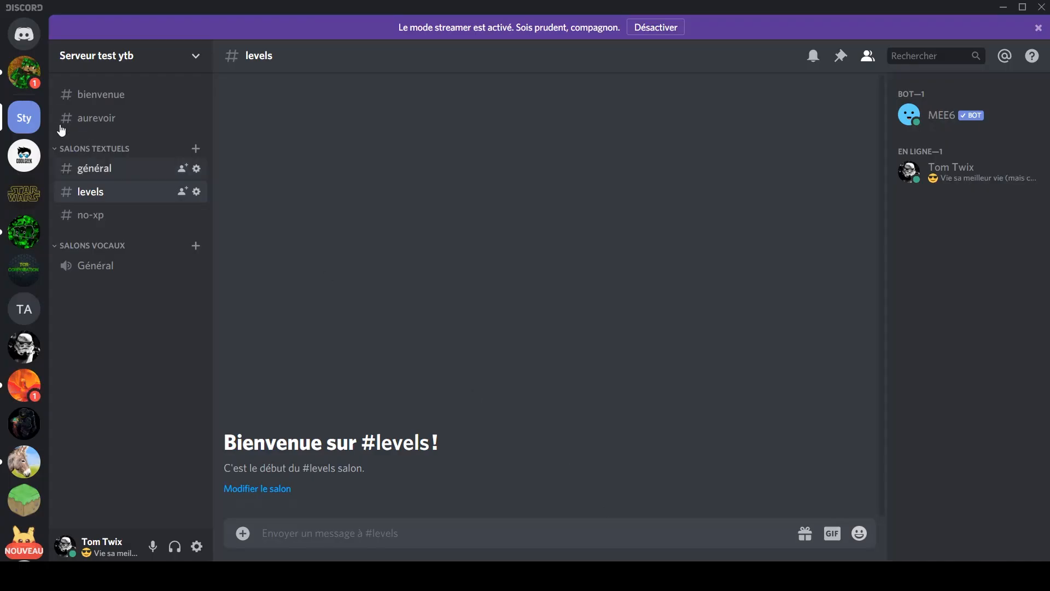
pyautogui.click(183, 64)
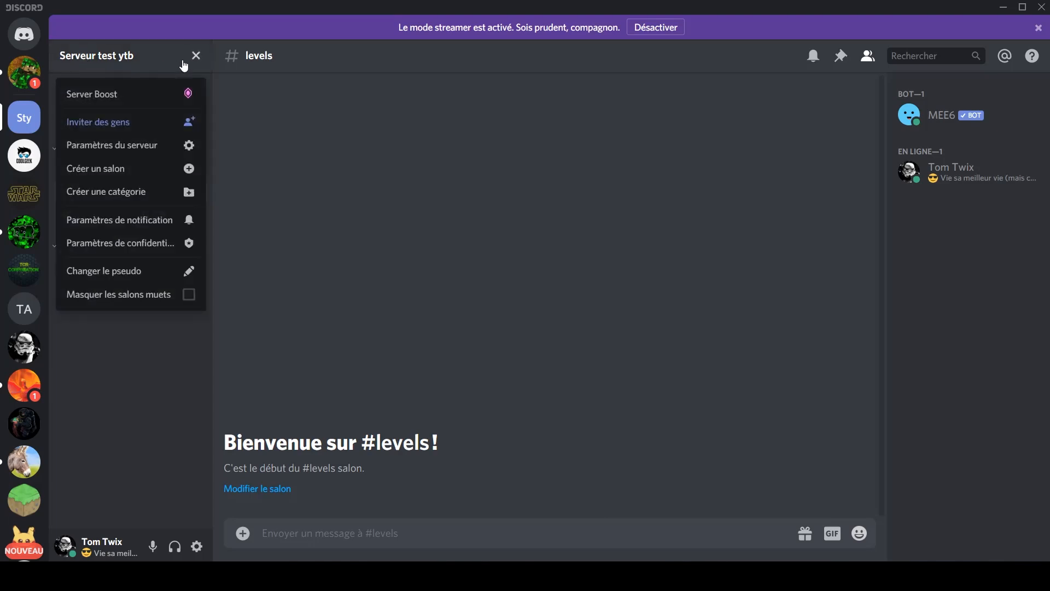
pyautogui.click(135, 147)
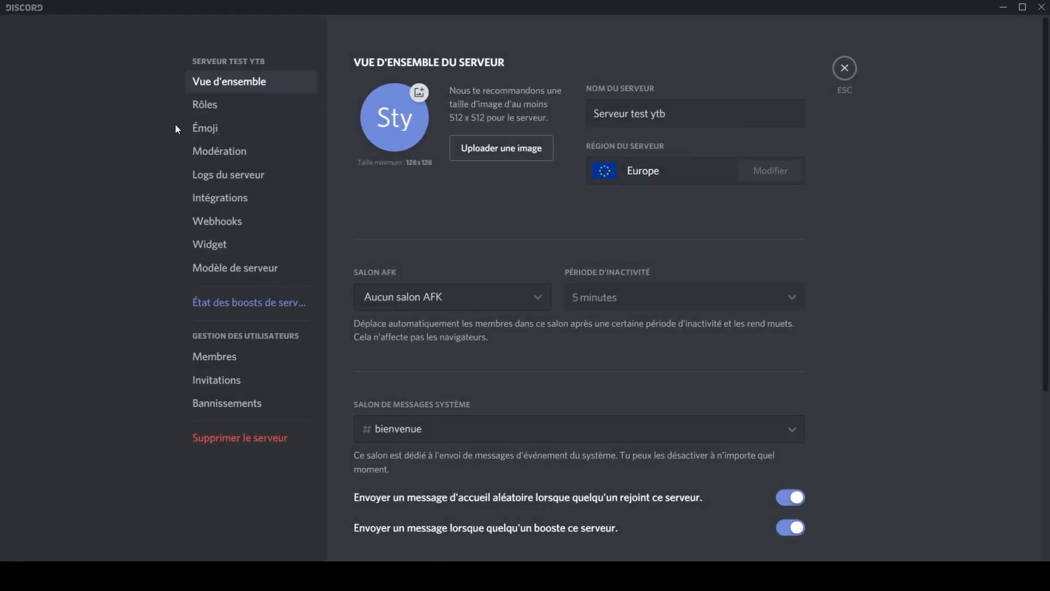
pyautogui.click(225, 104)
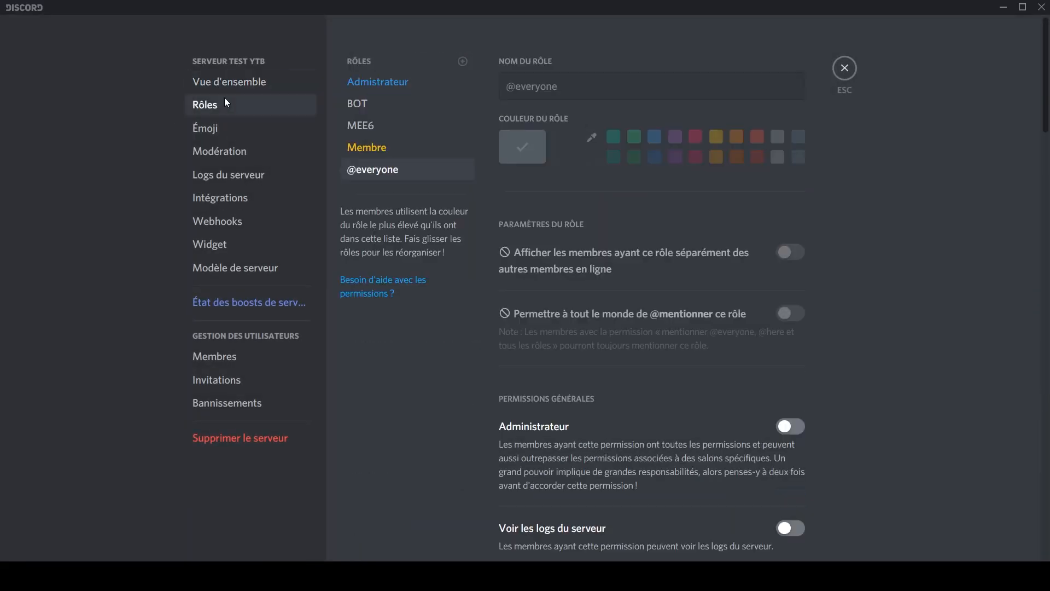
pyautogui.click(372, 82)
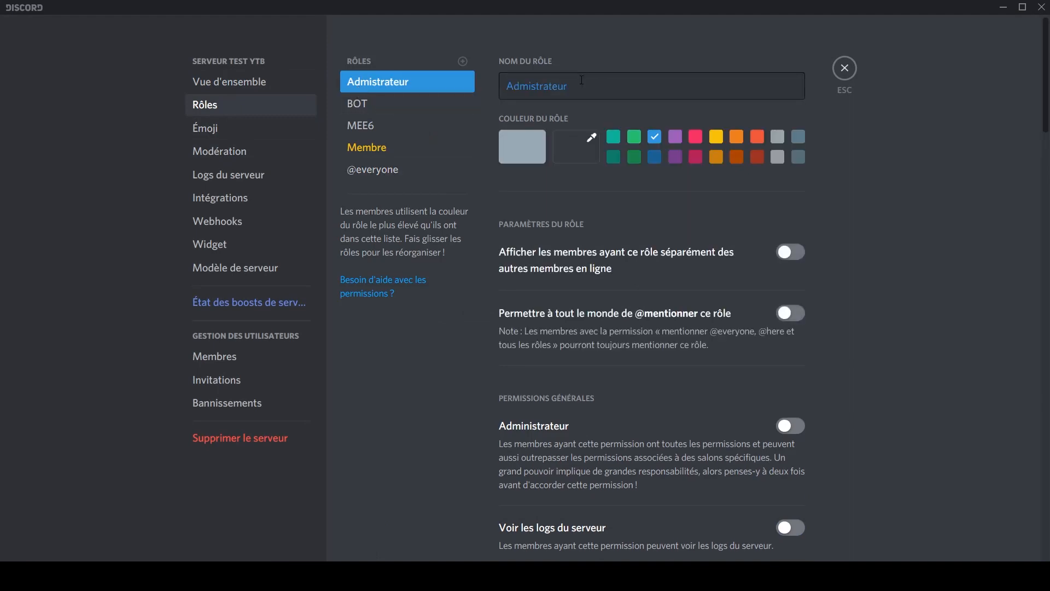
pyautogui.click(464, 62)
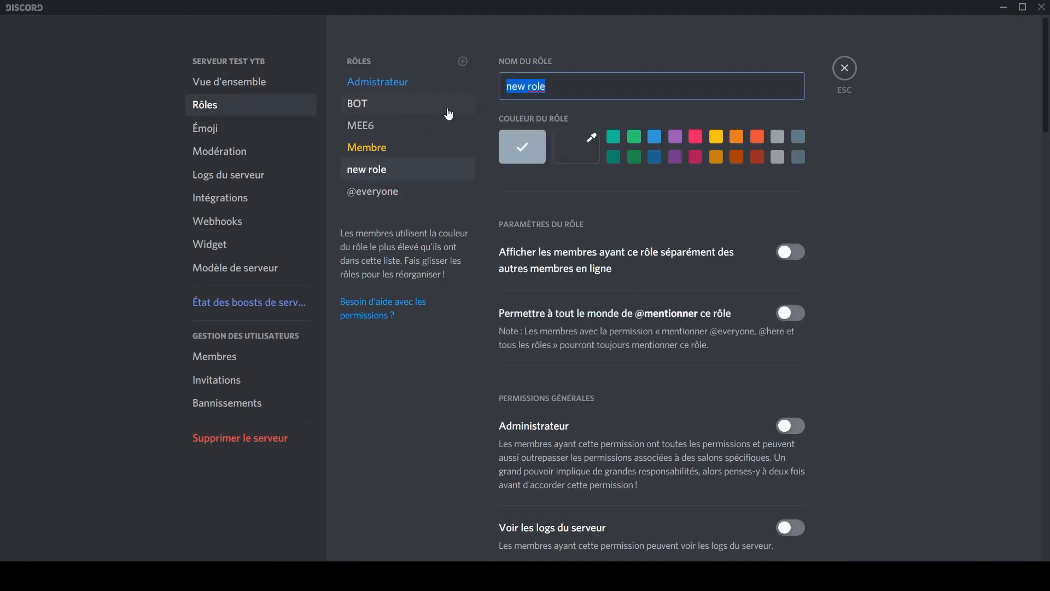
pyautogui.write('Modéra')
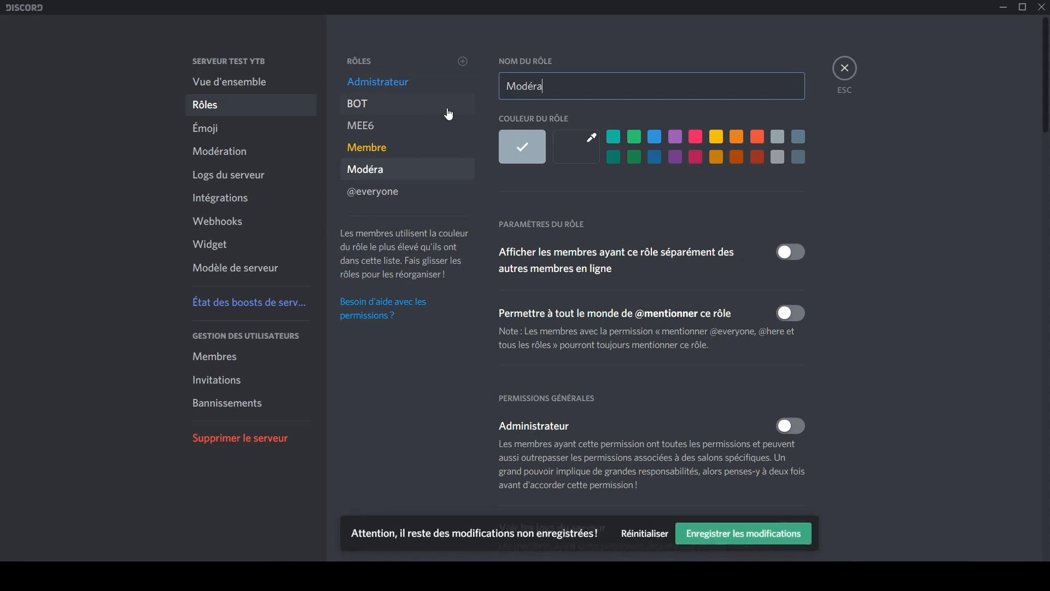
pyautogui.write('teur')
pyautogui.click(732, 159)
pyautogui.click(736, 140)
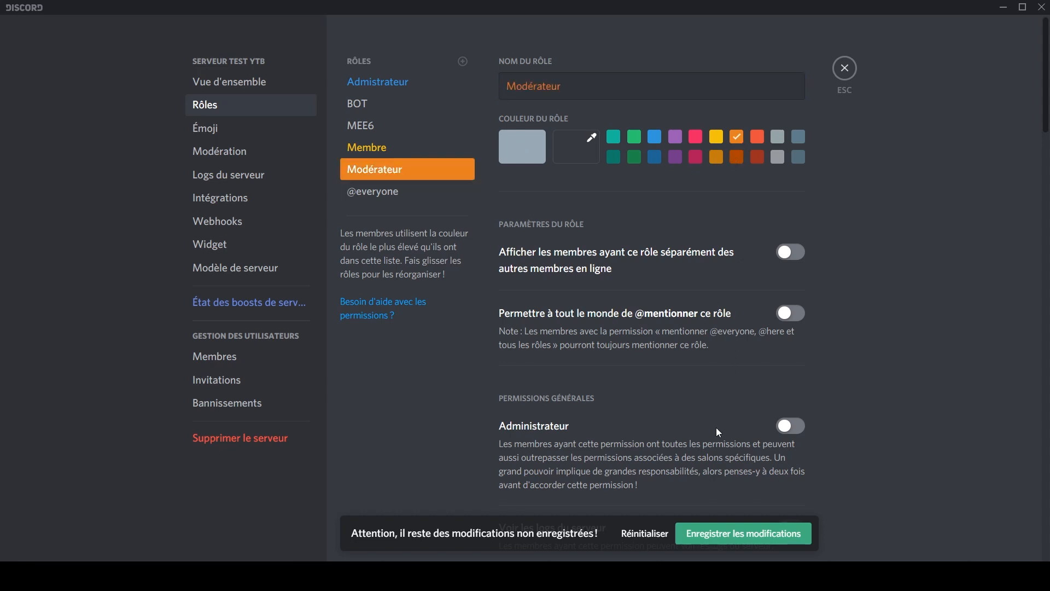
pyautogui.click(716, 533)
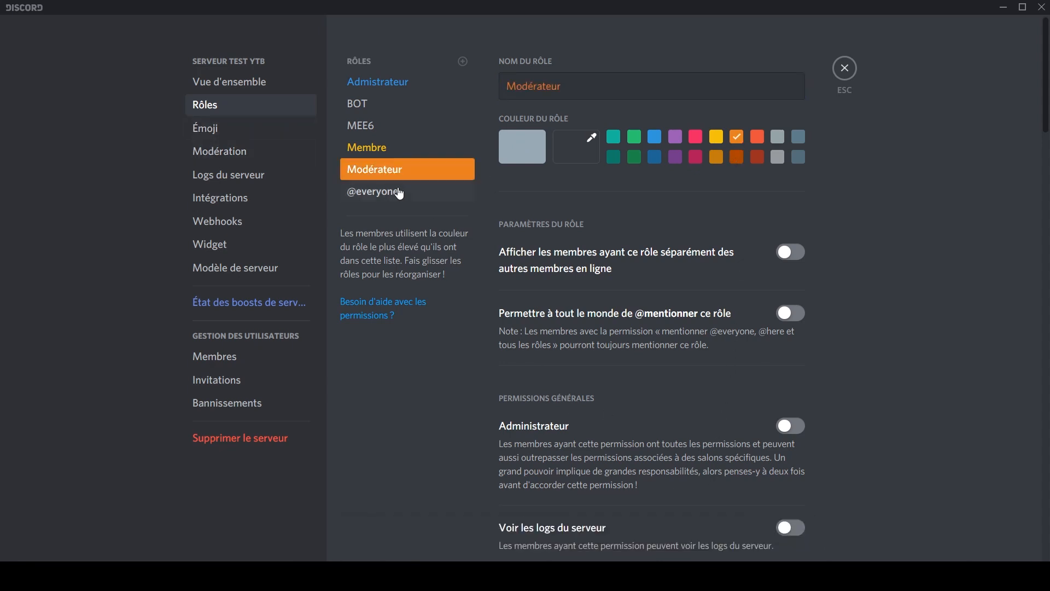
# Move the Modérateur role directly below Admistrateur in the role order, save the changes, and close the server settings.
pyautogui.moveTo(401, 169); pyautogui.dragTo(409, 104)
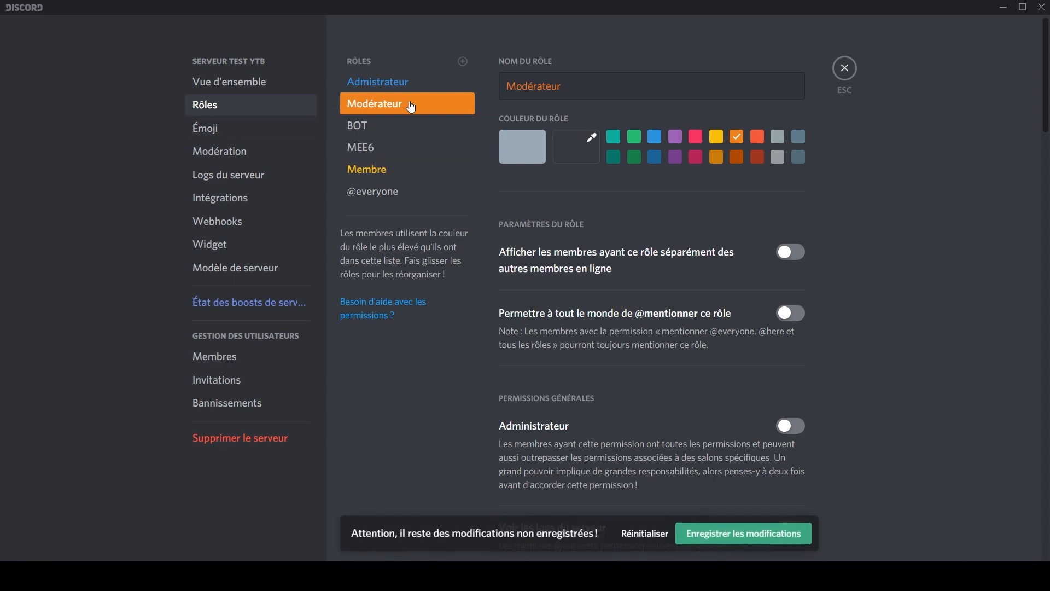
pyautogui.click(728, 537)
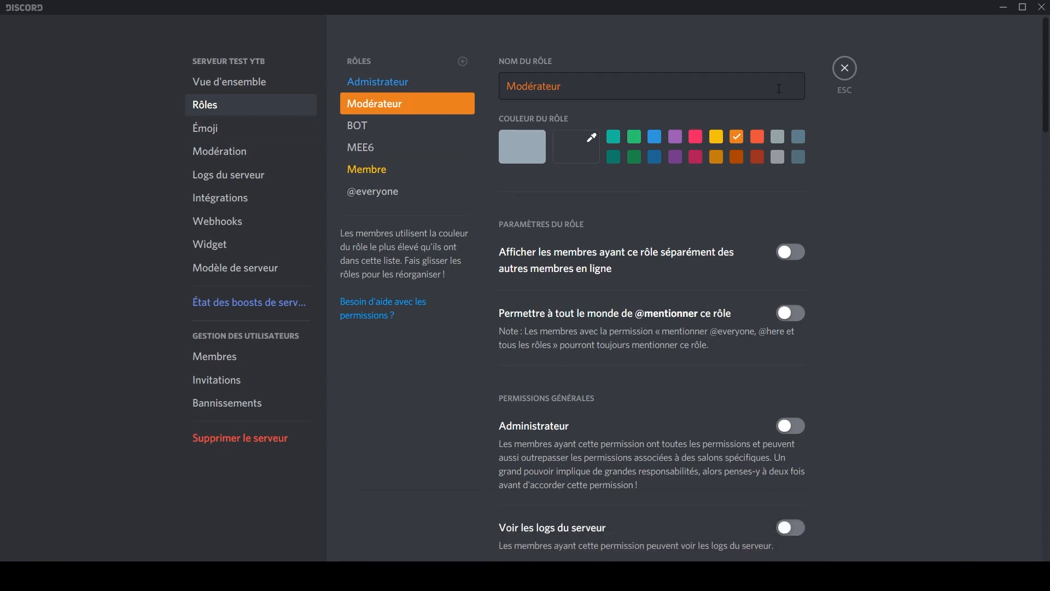
pyautogui.click(409, 82)
pyautogui.click(408, 105)
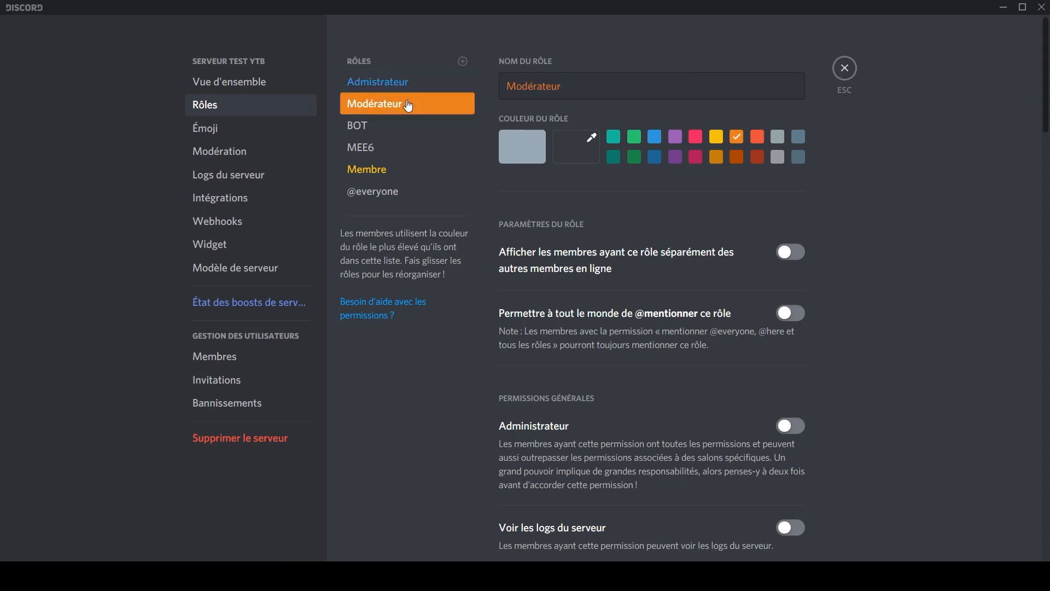
pyautogui.click(844, 70)
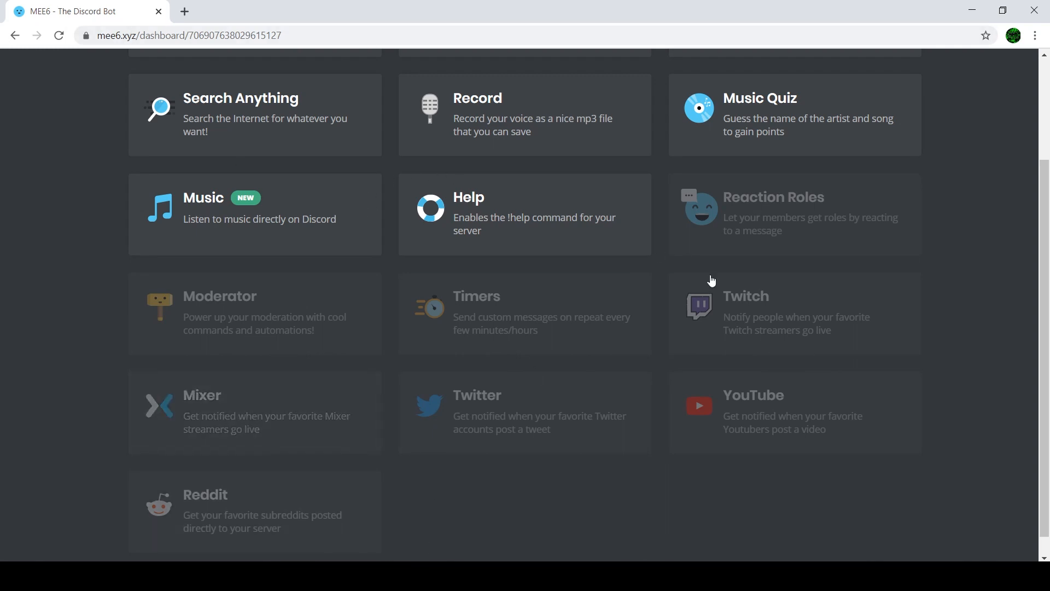
# Return to the MEE6 dashboard, enable the Moderator plugin, and look over its settings.
pyautogui.click(286, 330)
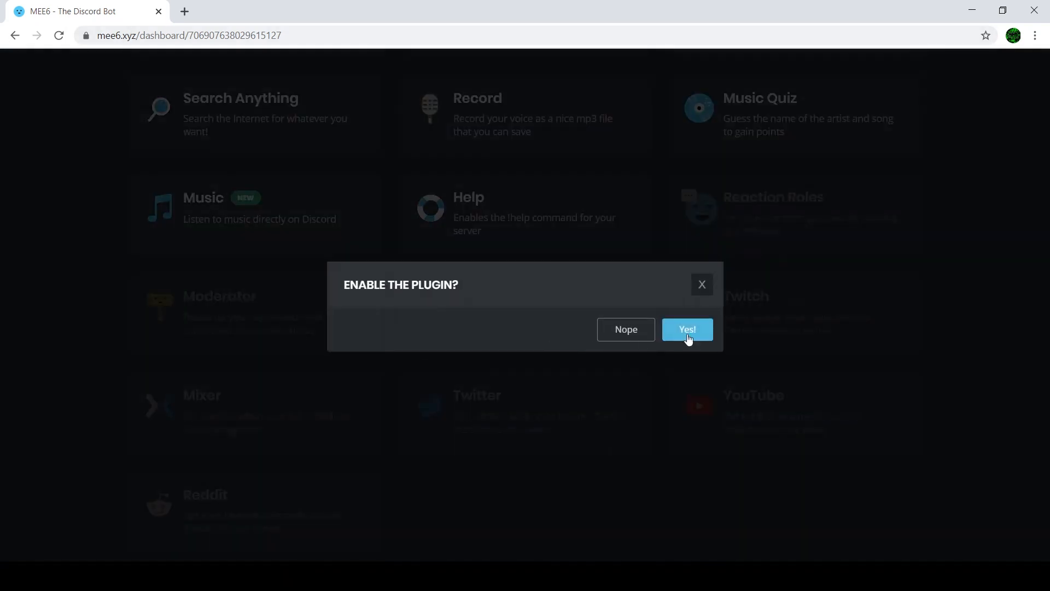
pyautogui.click(688, 334)
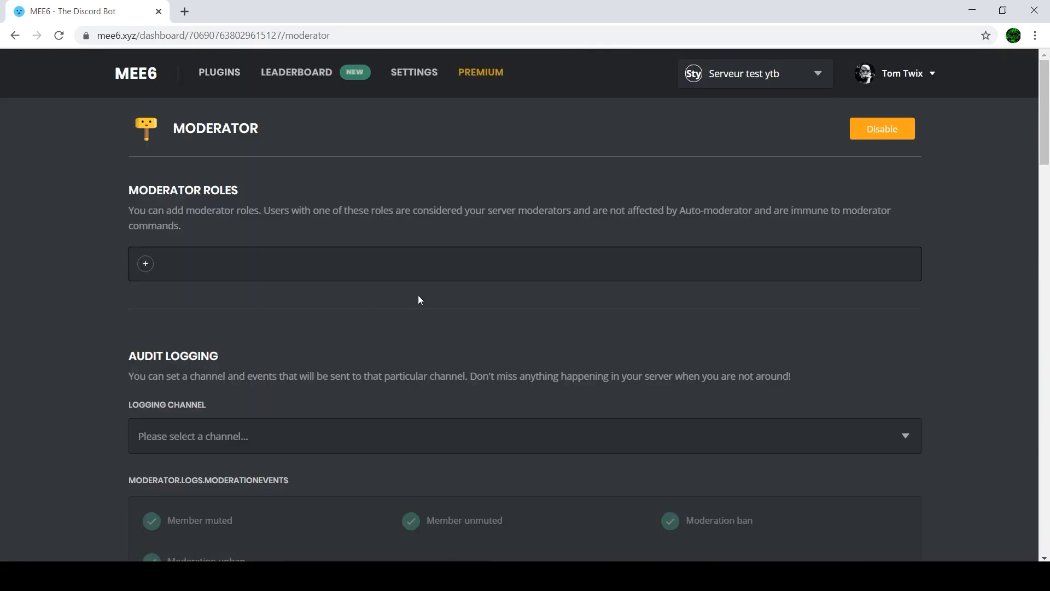
pyautogui.scroll(-5, 418, 296)
pyautogui.scroll(5, 460, 282)
pyautogui.click(145, 264)
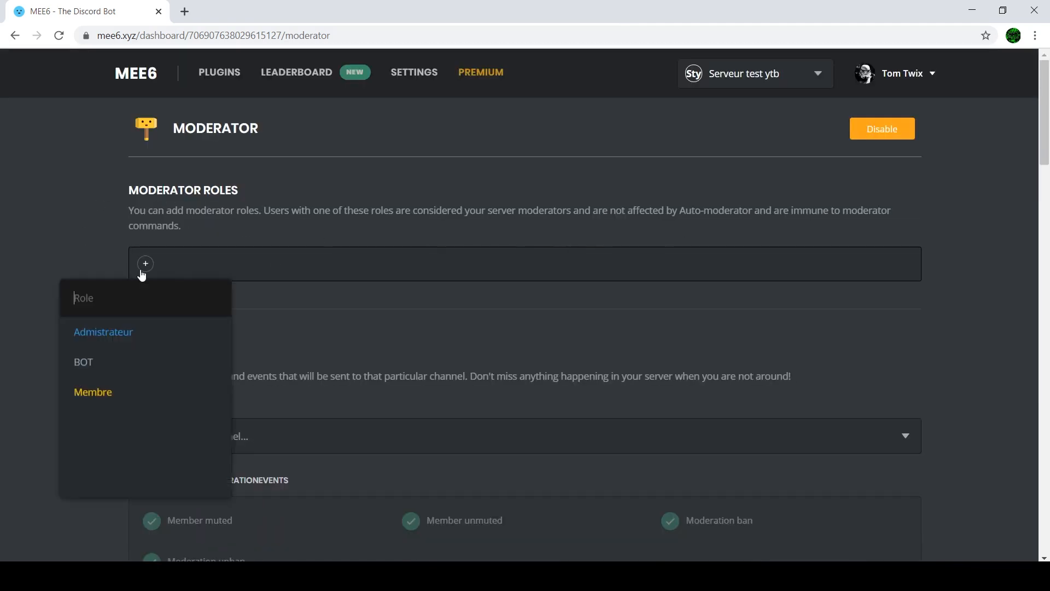
pyautogui.click(133, 332)
pyautogui.click(229, 264)
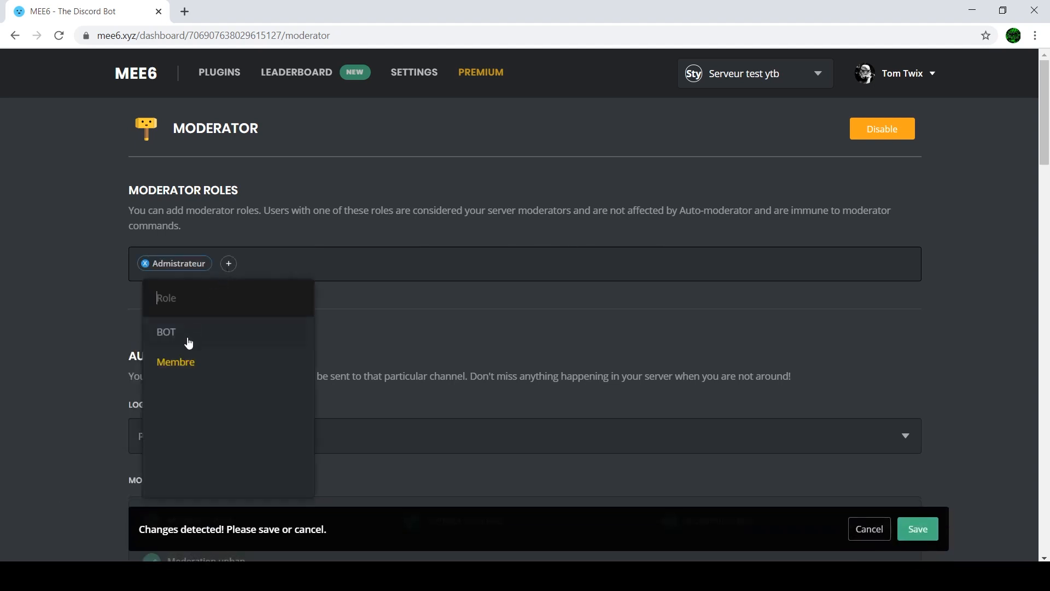
pyautogui.click(188, 340)
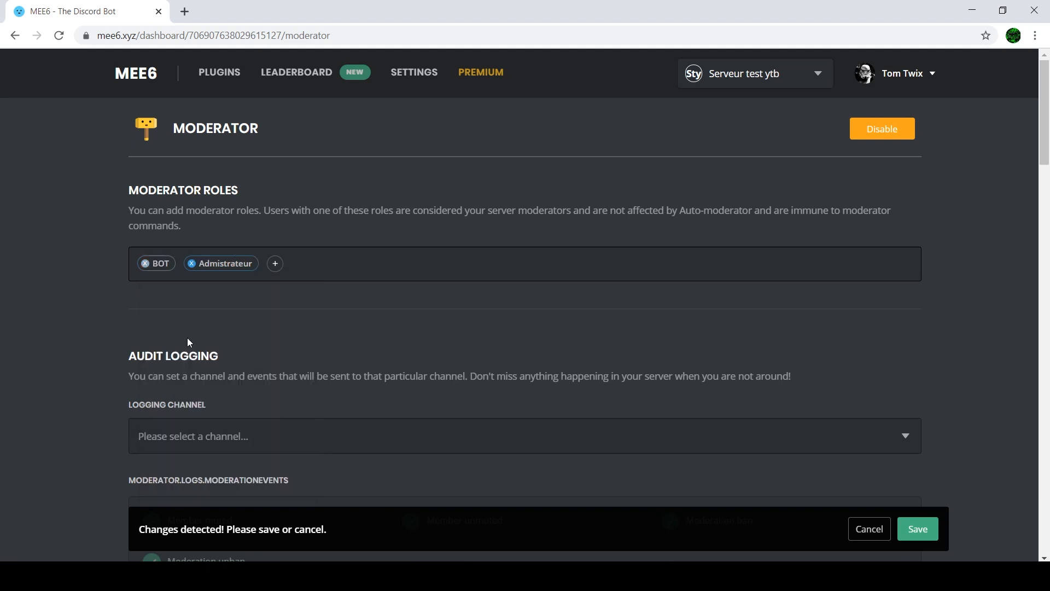
pyautogui.click(275, 263)
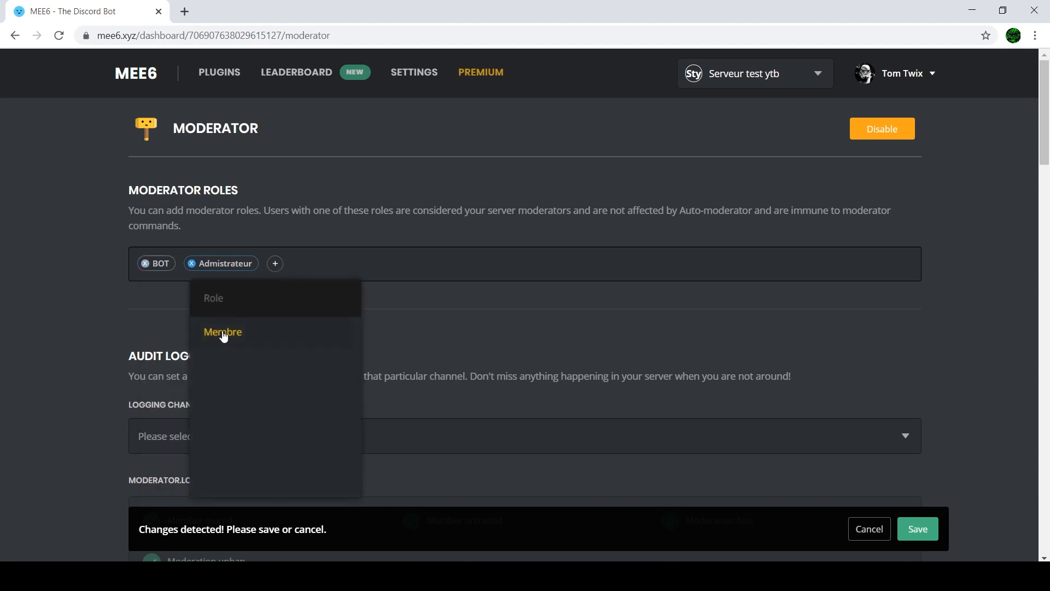
pyautogui.click(320, 261)
pyautogui.click(861, 526)
# Add Admistrateur, Modérateur and BOT as moderator roles in the Moderator plugin and save the changes.
pyautogui.click(145, 263)
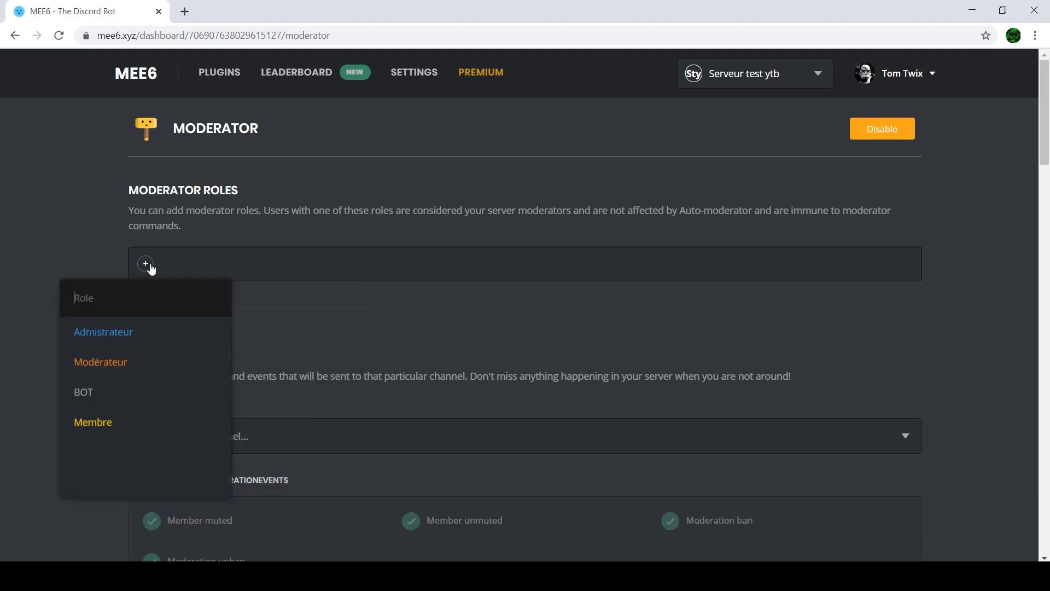
pyautogui.click(130, 339)
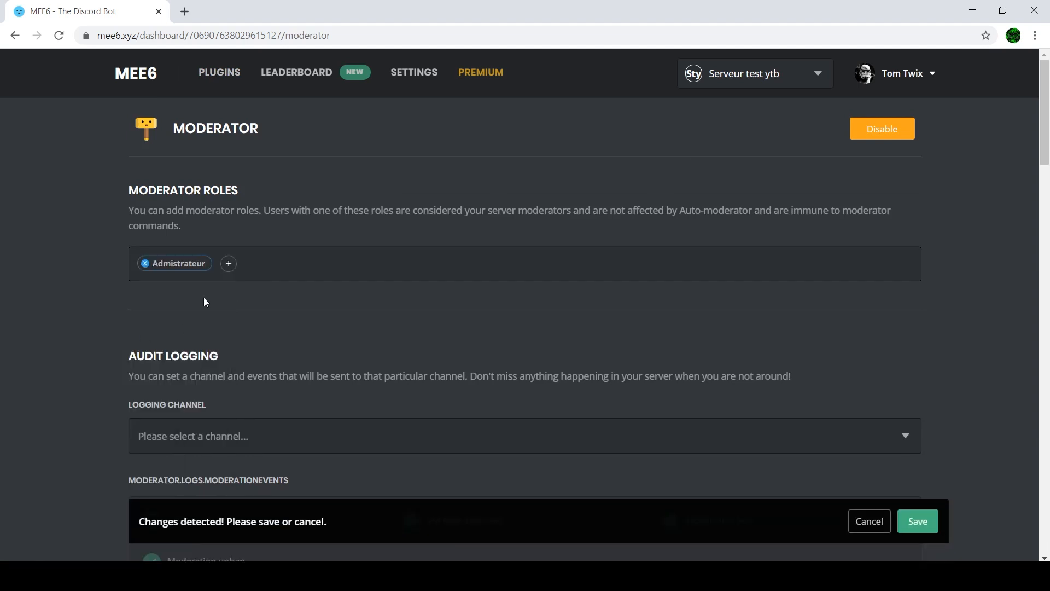
pyautogui.click(227, 269)
pyautogui.click(223, 338)
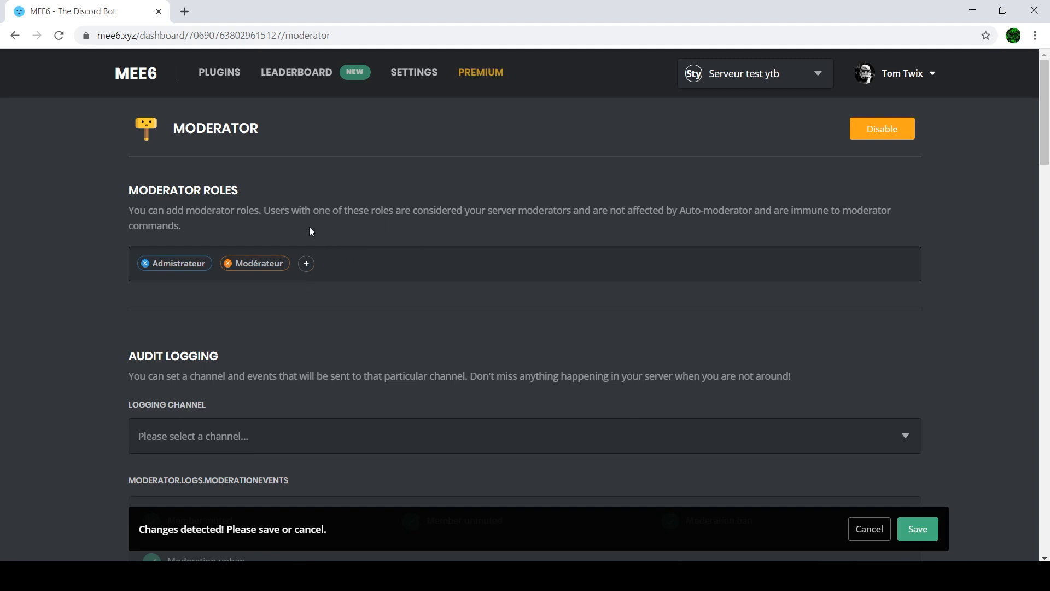
pyautogui.click(306, 263)
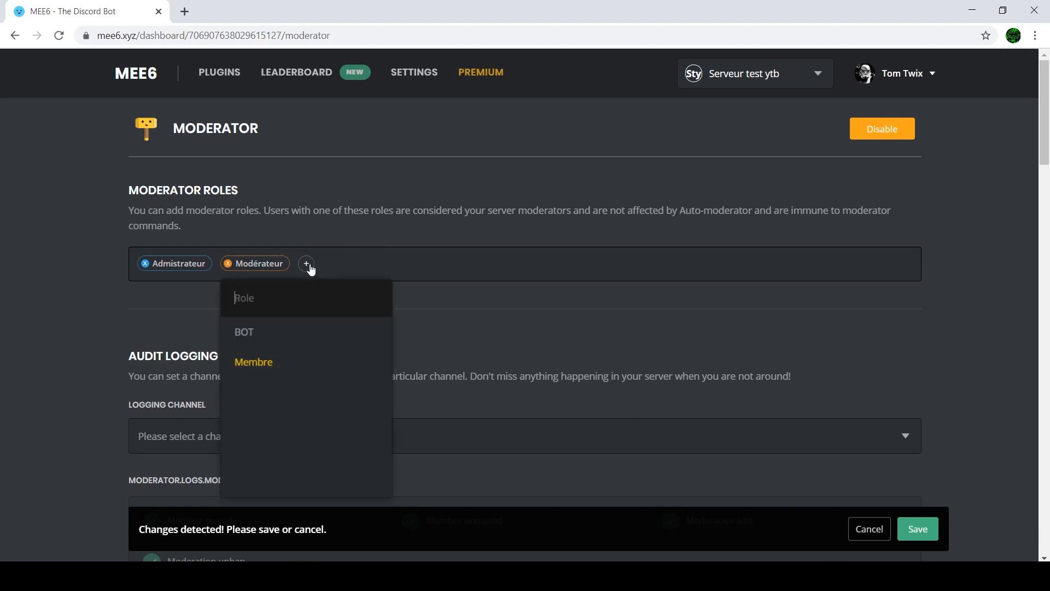
pyautogui.click(275, 328)
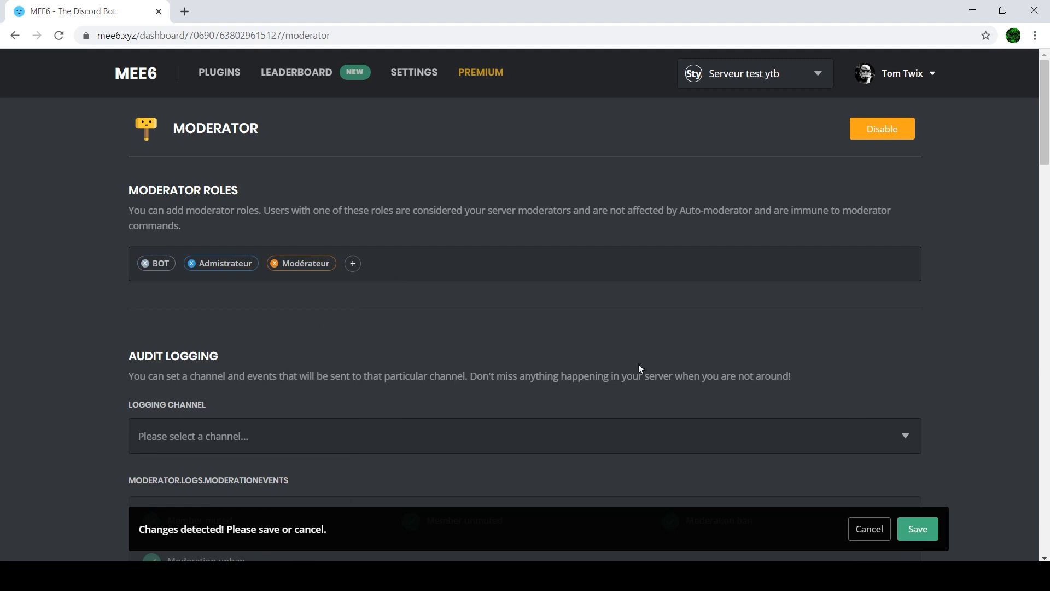
pyautogui.click(935, 529)
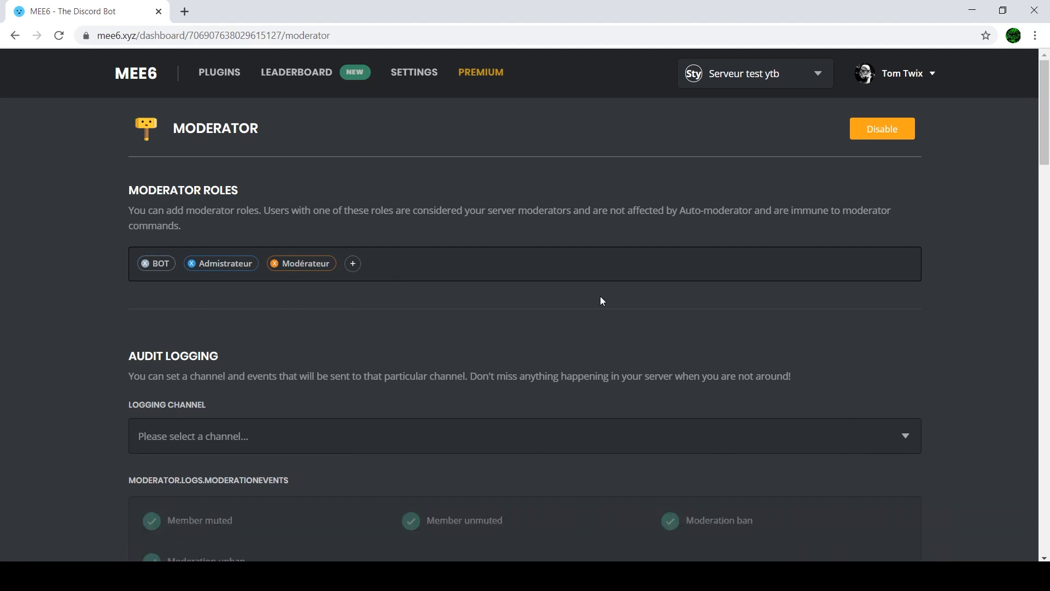
# Look over the Moderator plugin's audit logging events and Auto-Moderator checks.
pyautogui.scroll(-4, 309, 249)
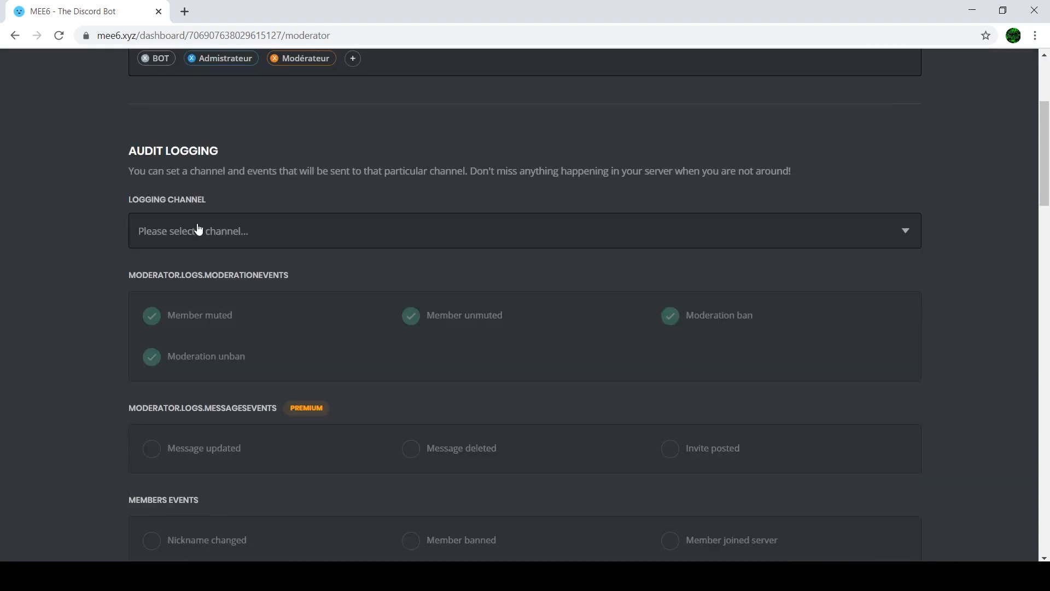
pyautogui.tripleClick(154, 171)
pyautogui.scroll(1, 335, 130)
pyautogui.click(400, 175)
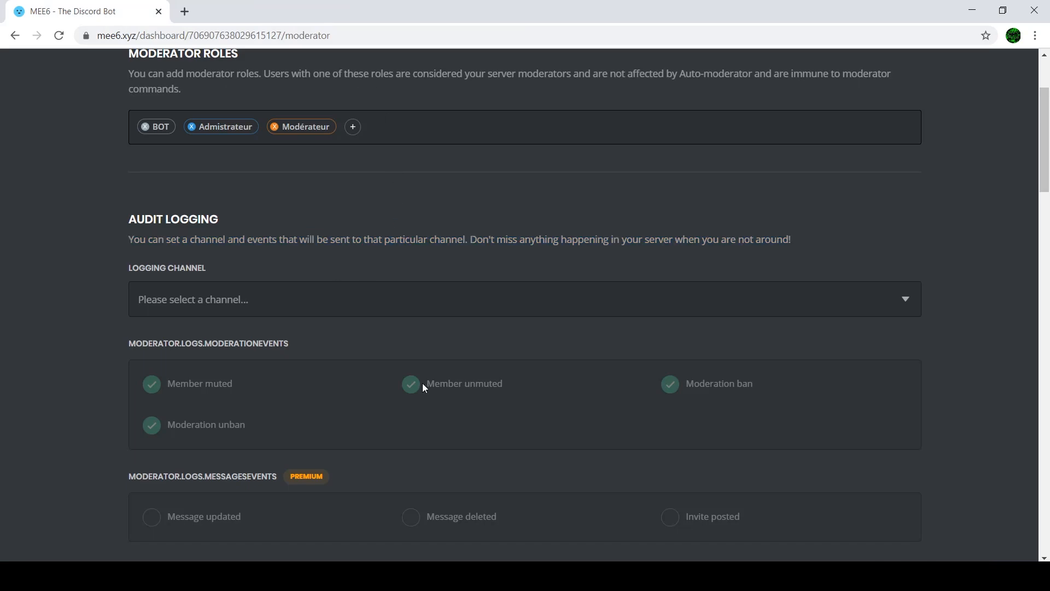
pyautogui.scroll(3, 398, 264)
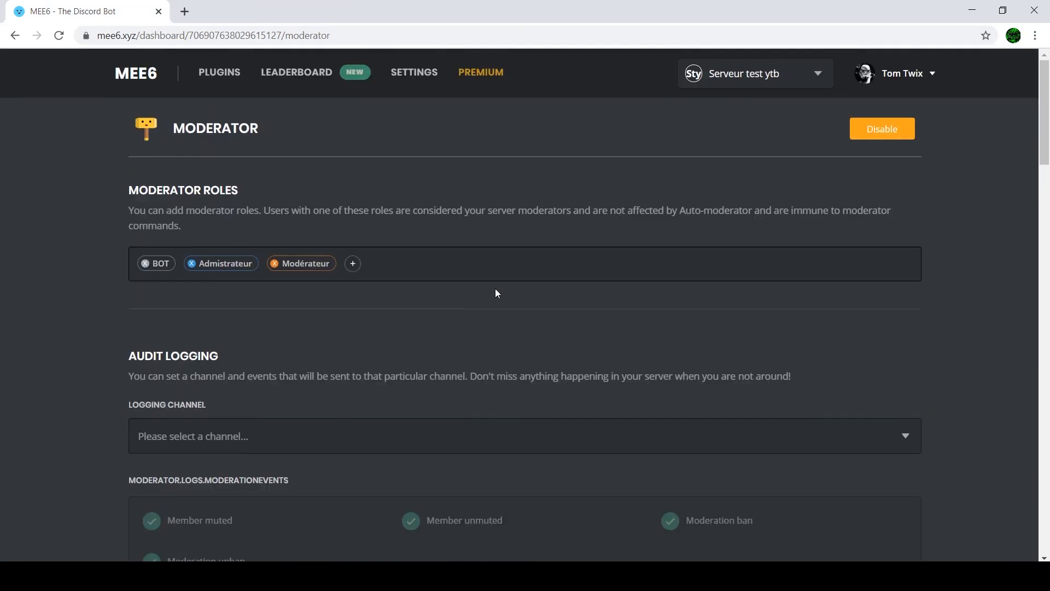
pyautogui.scroll(-15, 641, 436)
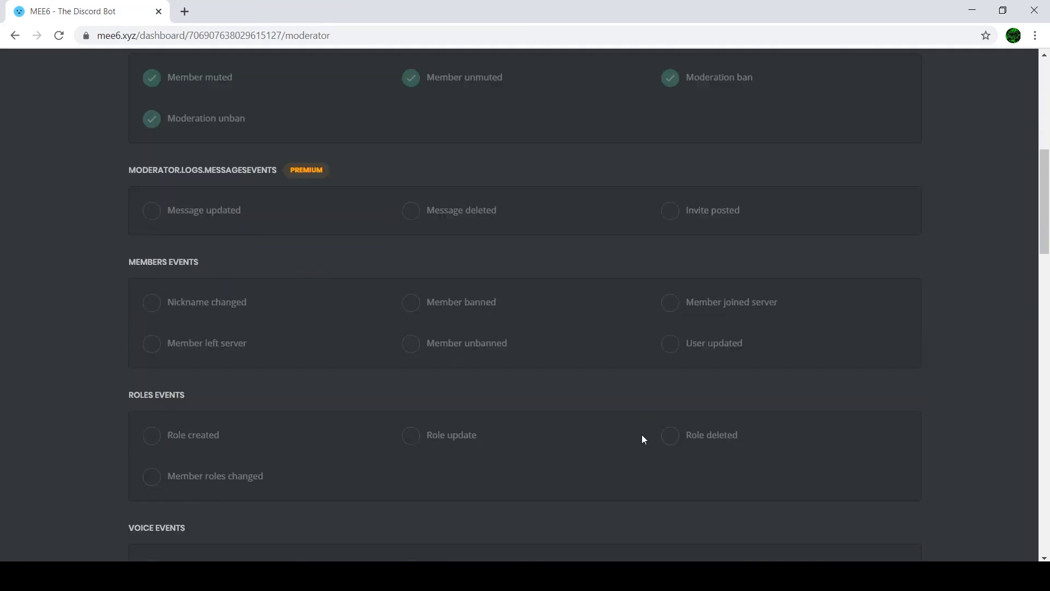
pyautogui.scroll(-5, 496, 429)
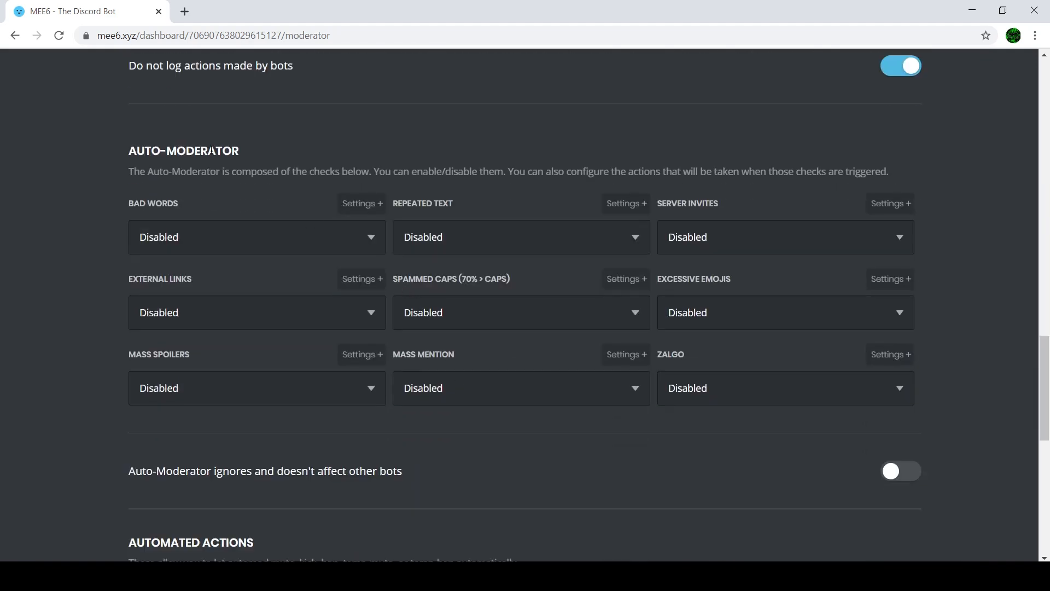
pyautogui.scroll(18, 382, 281)
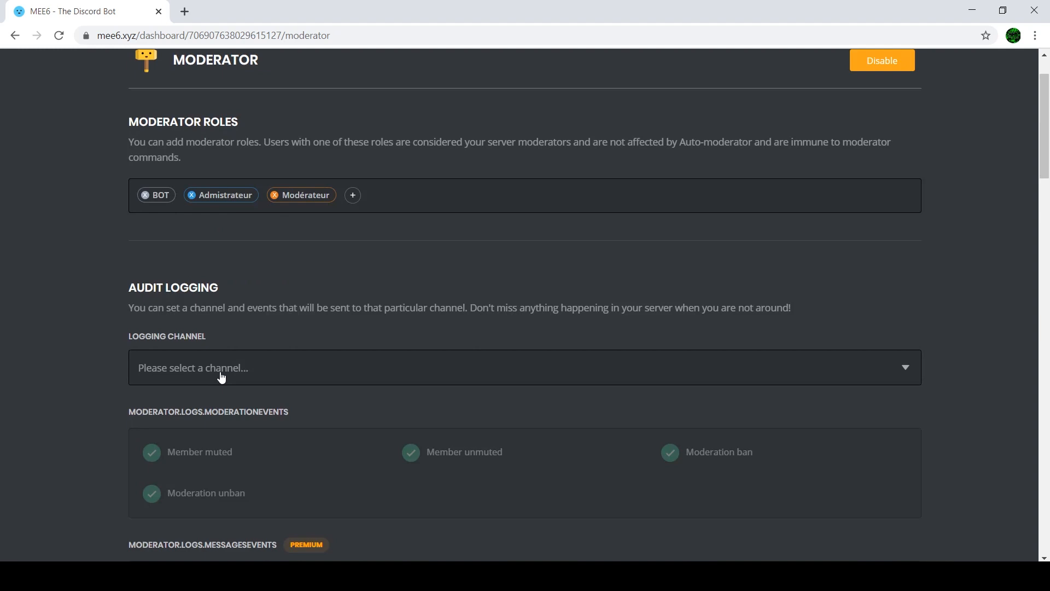
pyautogui.scroll(3, 496, 413)
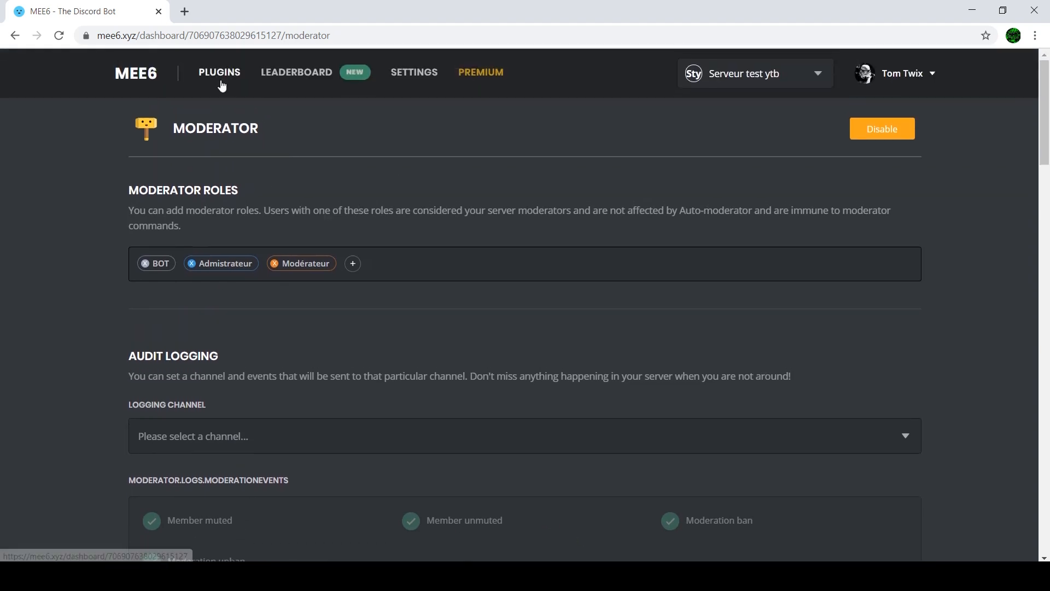
# Create a non-private Discord text channel named palais-de-justice in the Salons textuels category, then return to MEE6 and reopen the Moderator plugin.
pyautogui.click(220, 82)
pyautogui.click(492, 576)
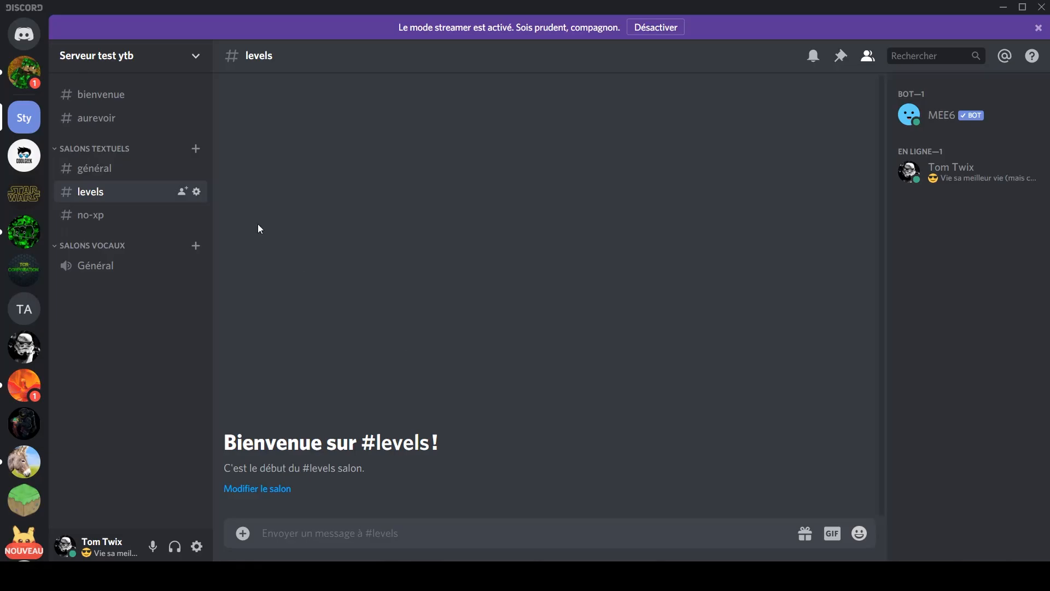
pyautogui.click(196, 150)
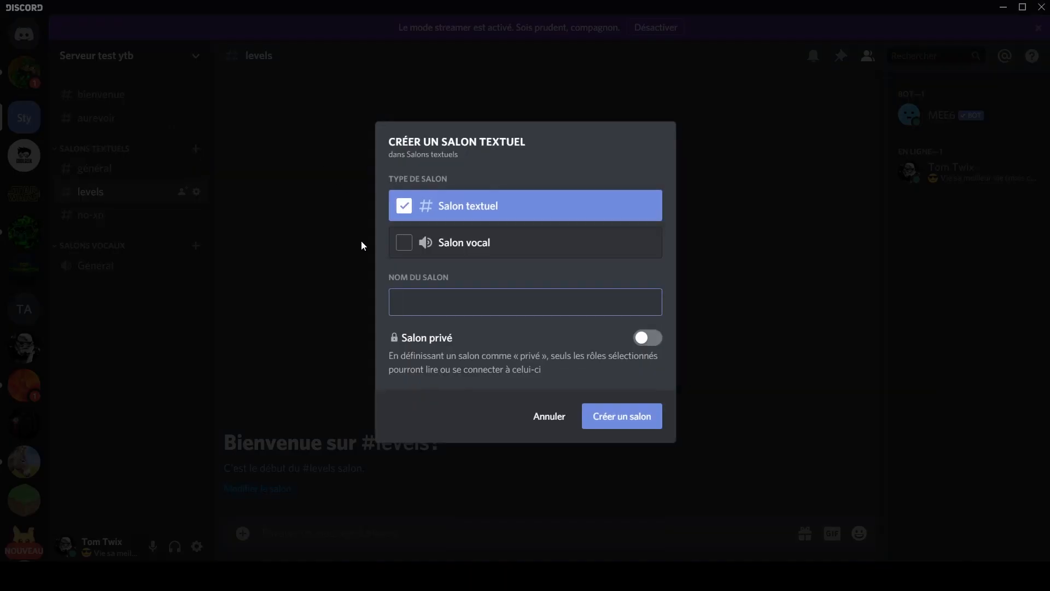
pyautogui.write('palais-de-justice')
pyautogui.click(621, 419)
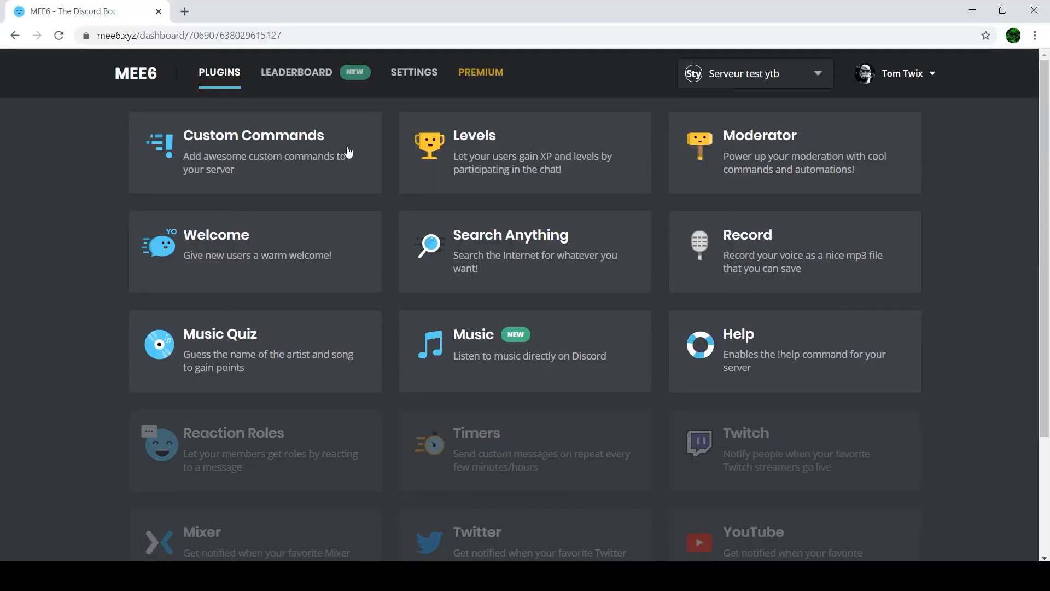
pyautogui.click(729, 165)
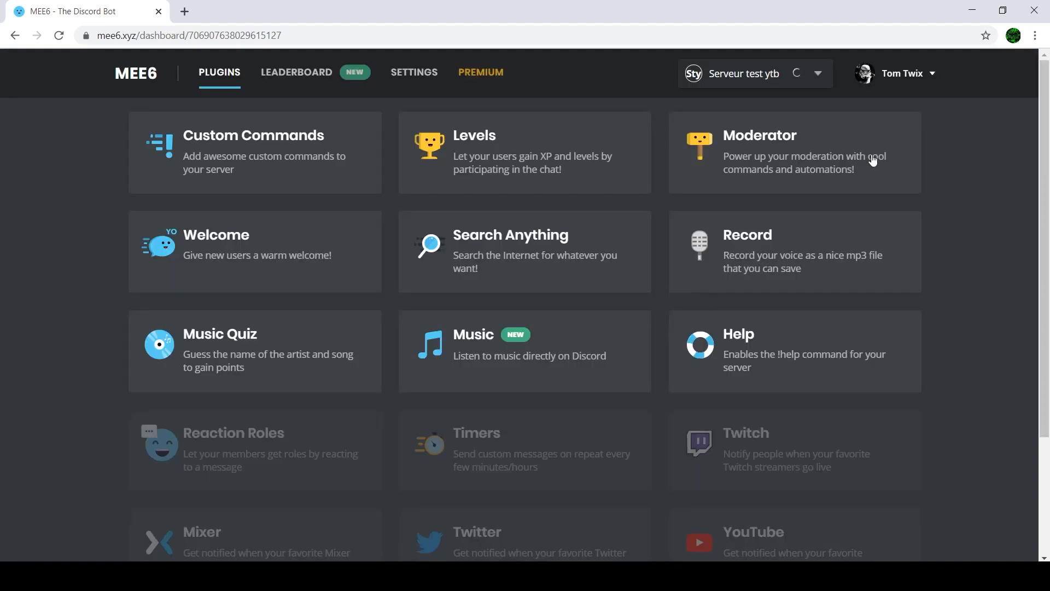
pyautogui.click(754, 172)
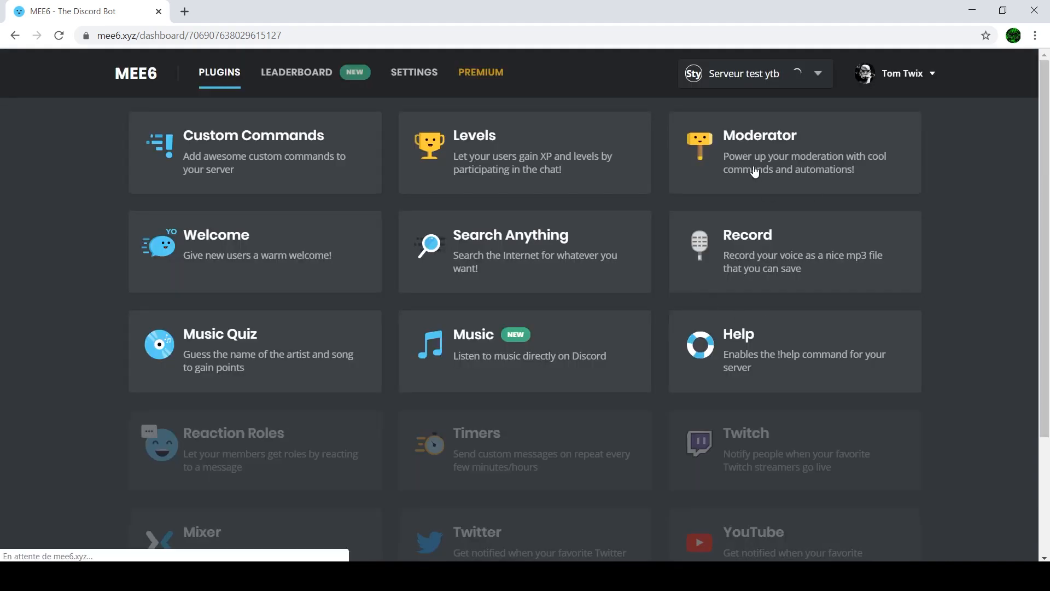
# Try to set palais-de-justice as the logging channel for audit logging.
pyautogui.click(206, 439)
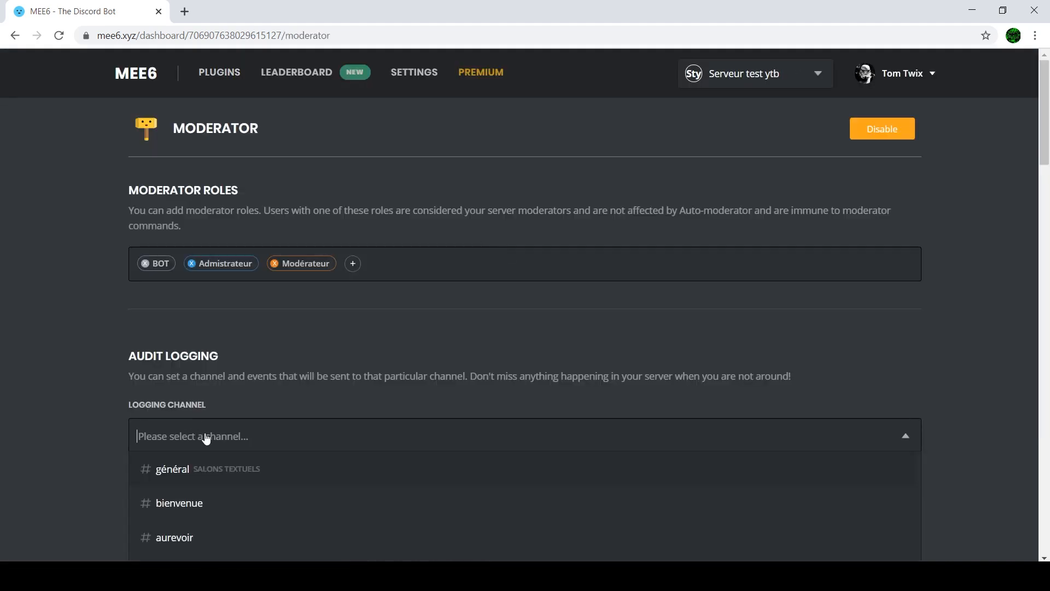
pyautogui.scroll(-5, 202, 432)
pyautogui.click(196, 366)
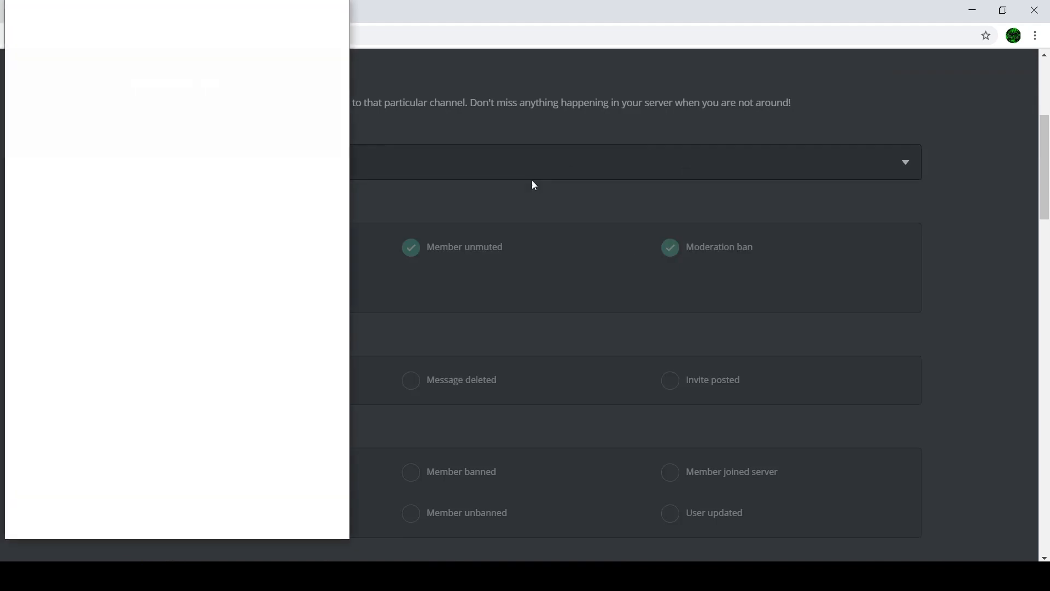
pyautogui.scroll(-3, 196, 238)
pyautogui.scroll(6, 314, 305)
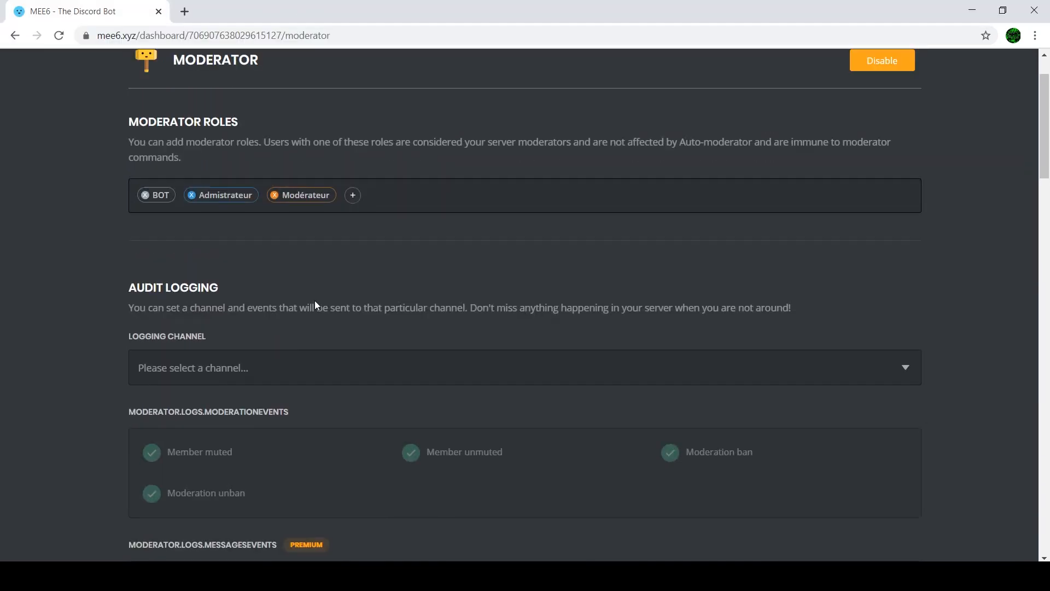
# Review the member, role, voice, server and channel log events, then the ignored channels and the bot logging option.
pyautogui.scroll(-5, 261, 286)
pyautogui.scroll(-4, 386, 323)
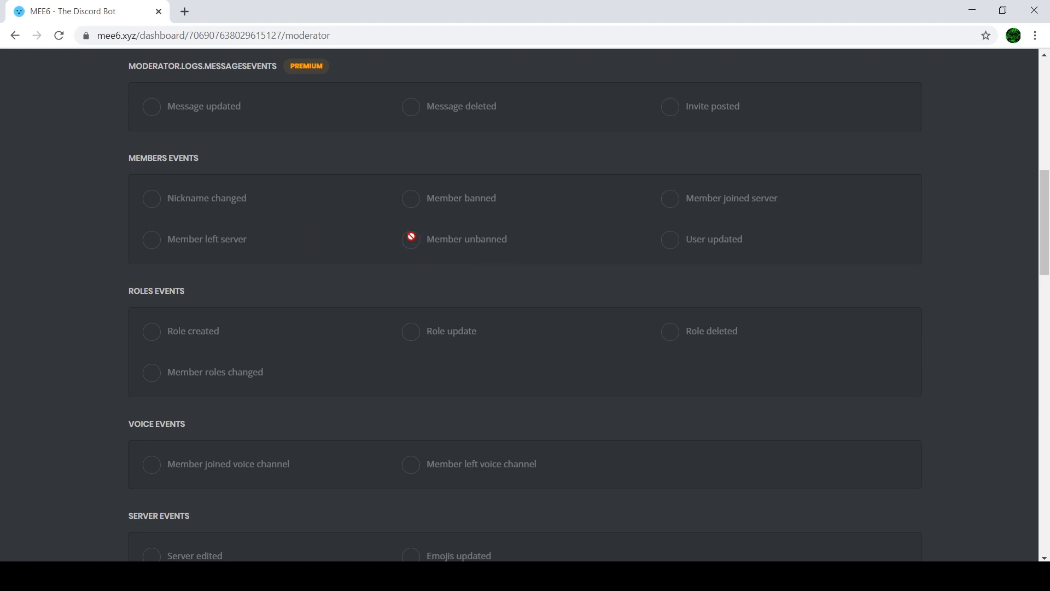
pyautogui.scroll(-7, 434, 238)
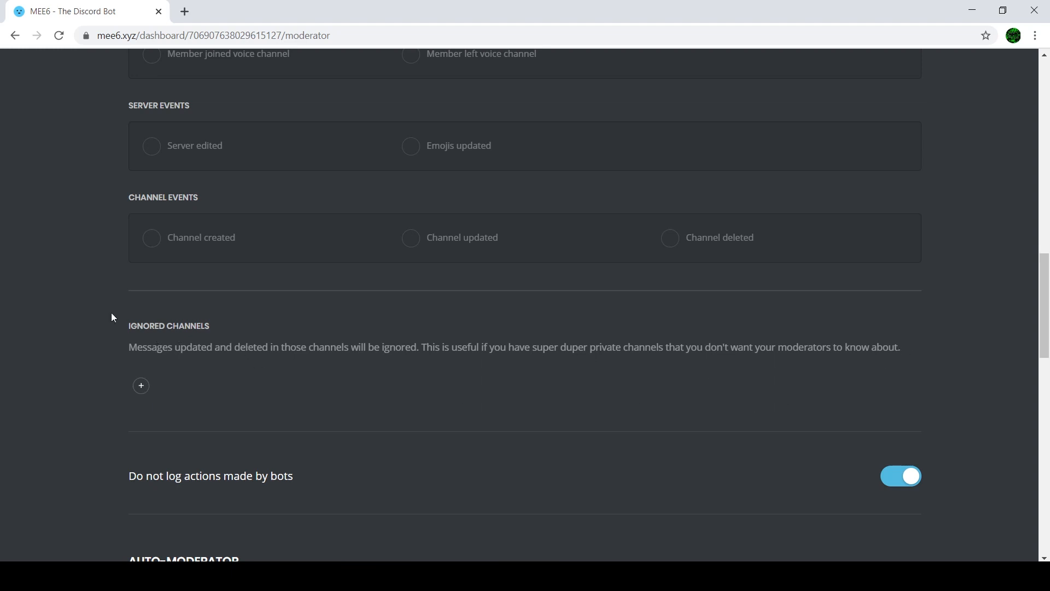
pyautogui.scroll(-5, 193, 322)
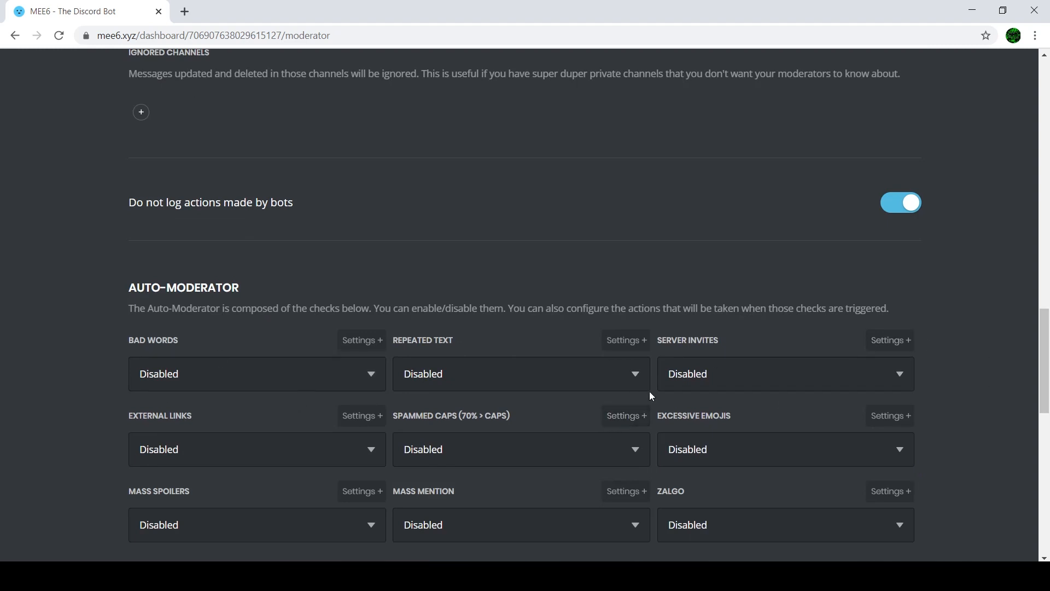
pyautogui.scroll(3, 234, 218)
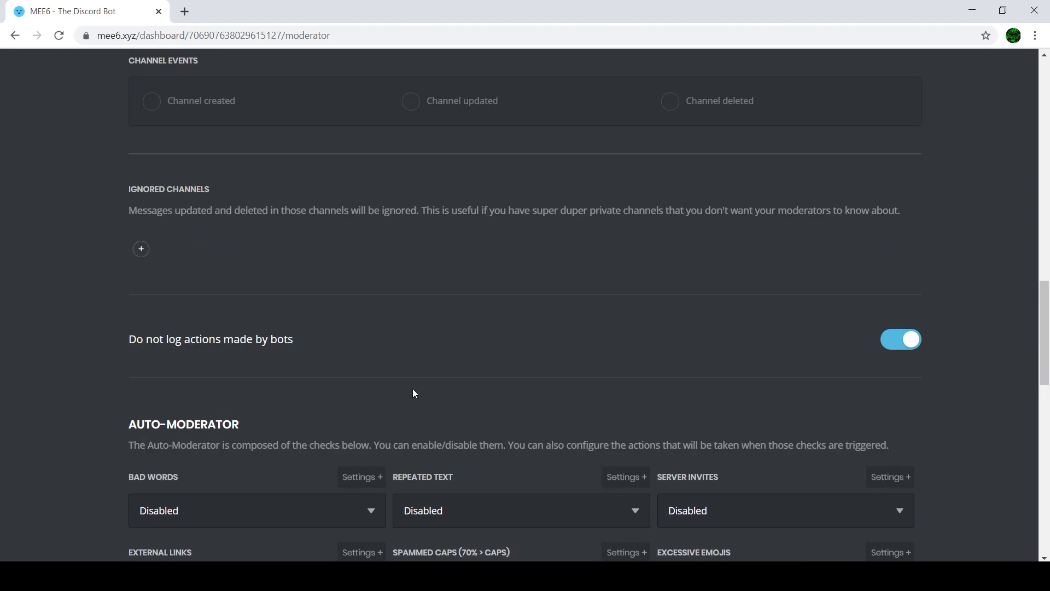
# Switch to Discord, create a non-private text channel named clash-en-masse in the Salons textuels category, and return to MEE6.
pyautogui.click(589, 576)
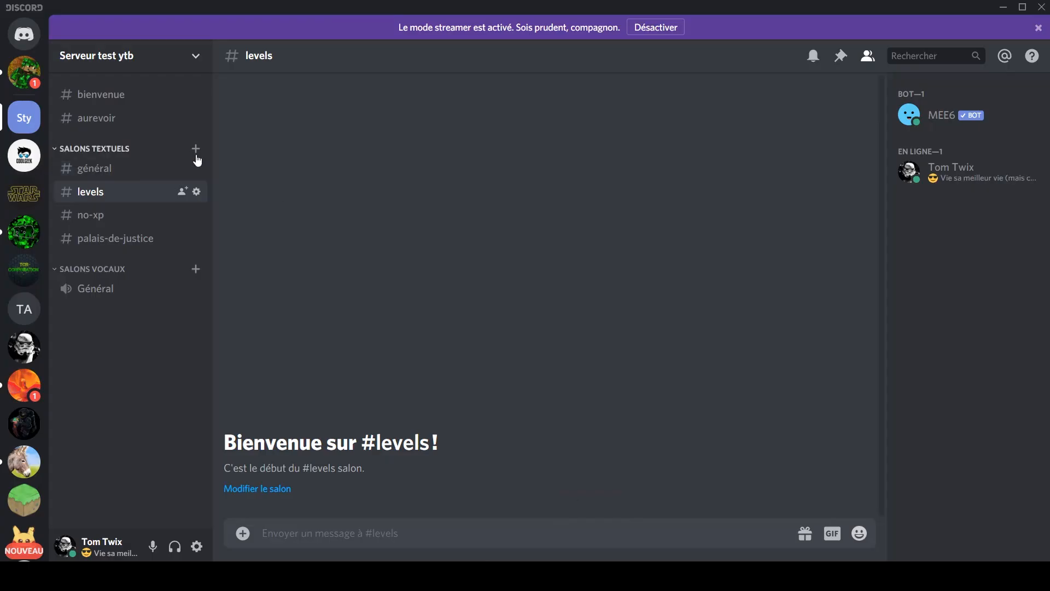
pyautogui.click(196, 155)
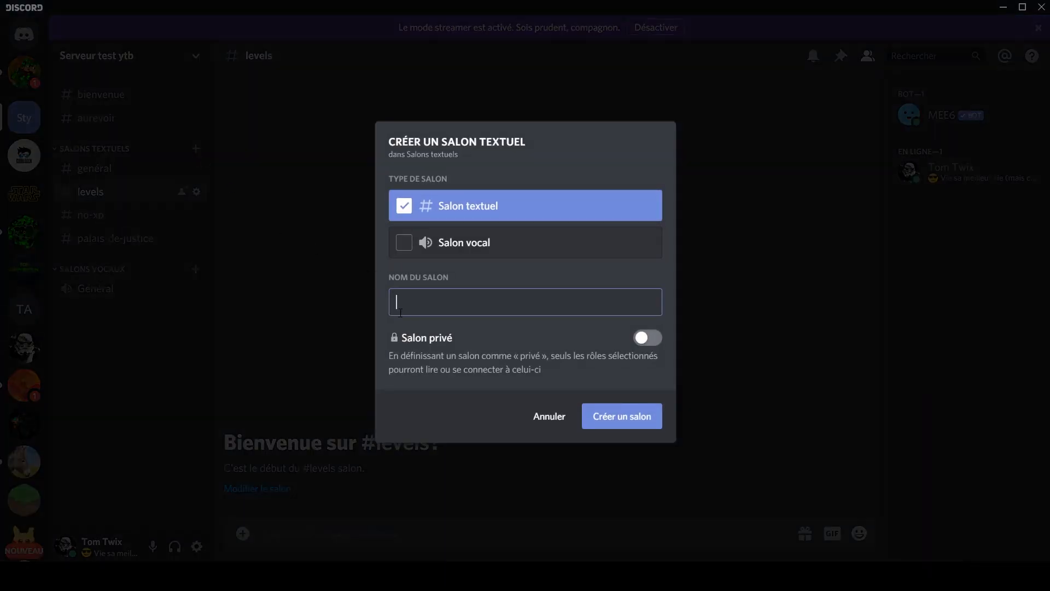
pyautogui.write('clash-en-masse')
pyautogui.click(615, 414)
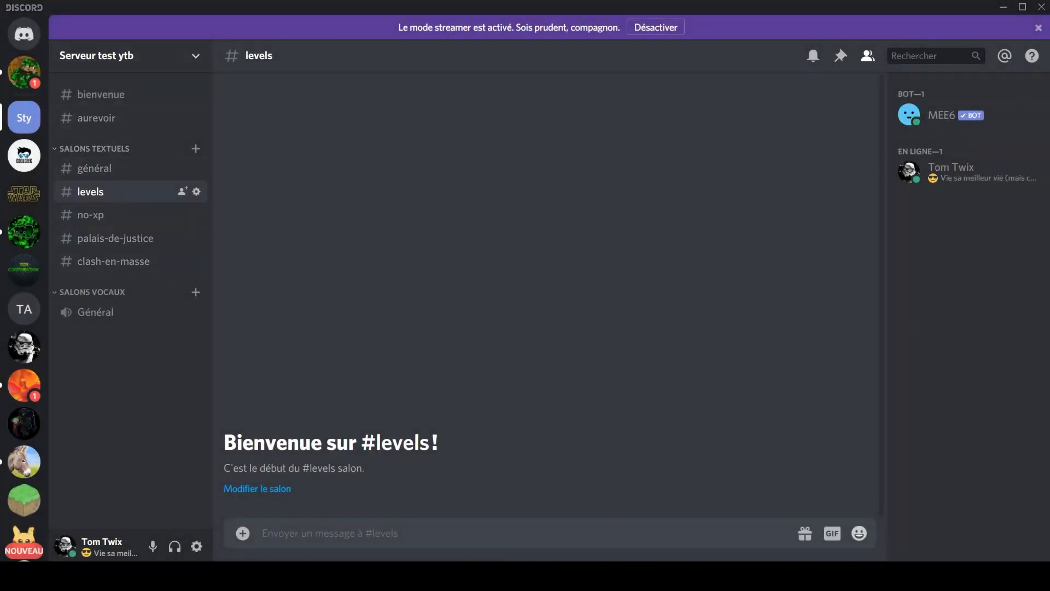
pyautogui.hotkey('alt', 'Tab')
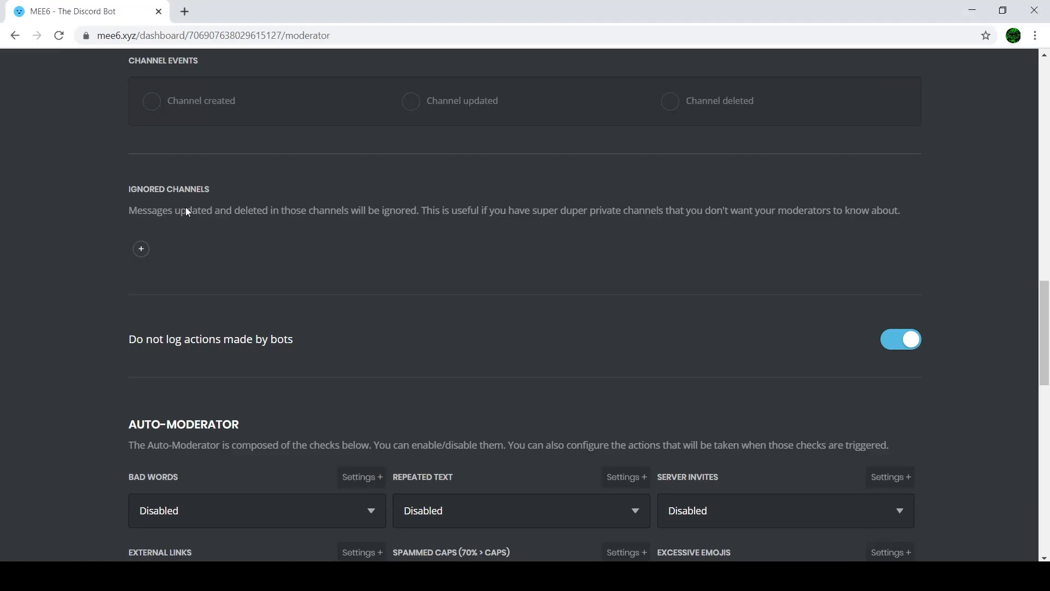
# Set the Auto-Moderator's Bad Words check to Delete Message & Warn Member.
pyautogui.scroll(-1, 279, 445)
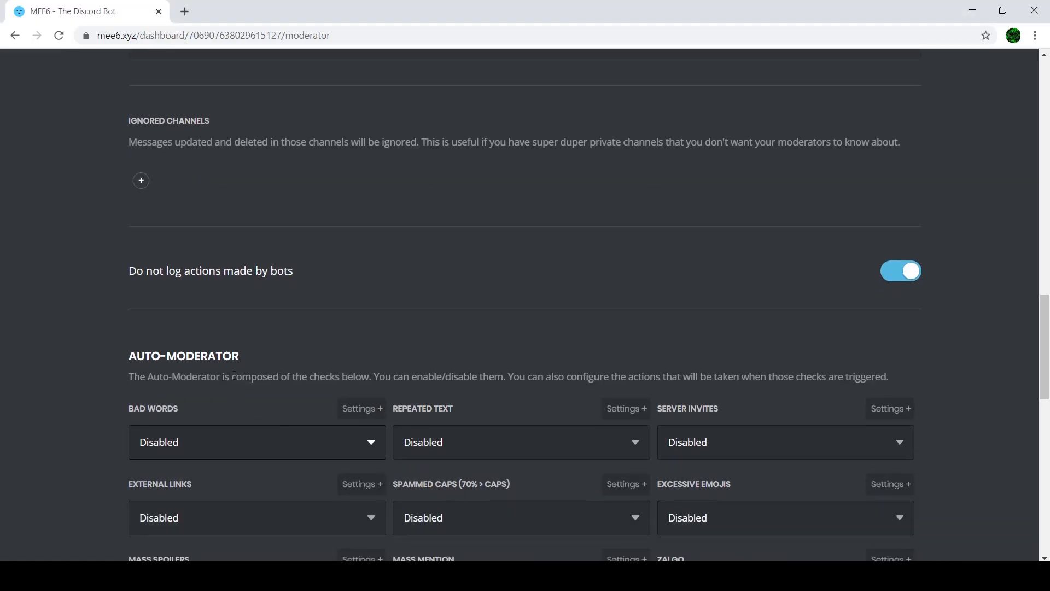
pyautogui.click(228, 443)
pyautogui.scroll(-6, 314, 460)
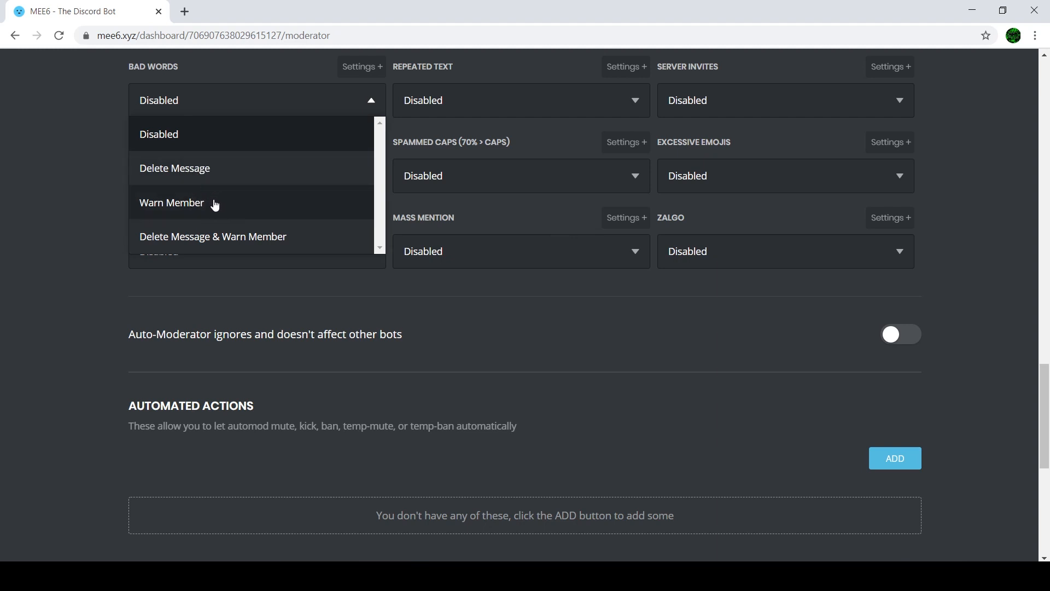
pyautogui.scroll(-1, 212, 219)
pyautogui.scroll(1, 210, 208)
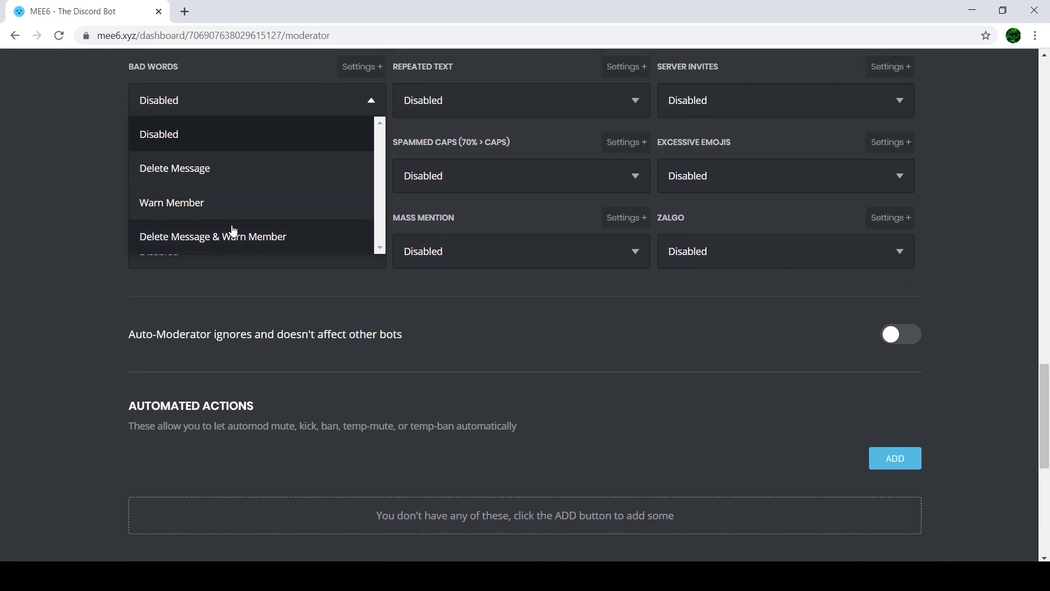
pyautogui.click(236, 249)
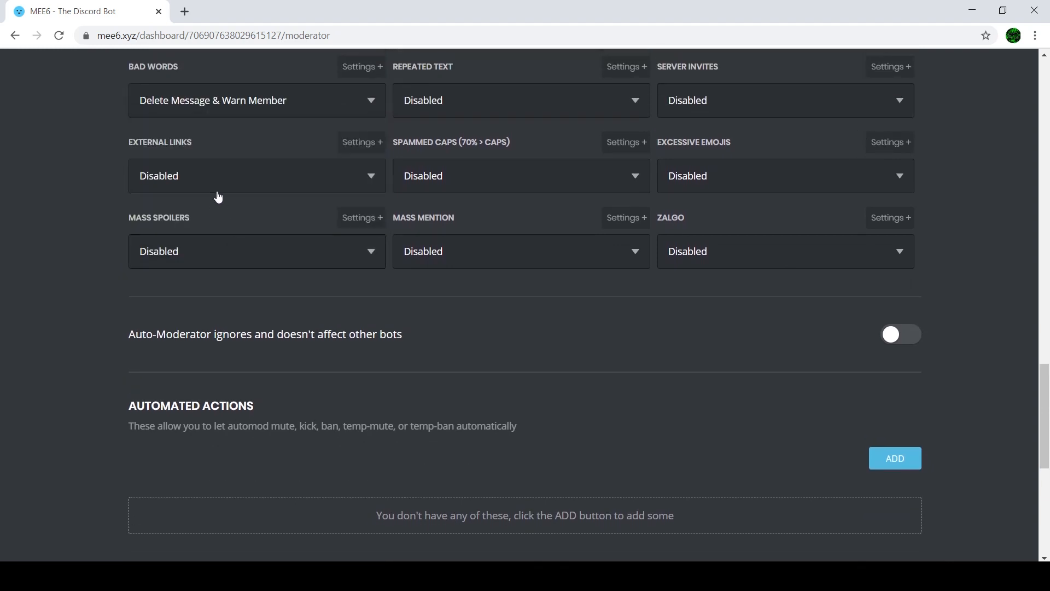
pyautogui.click(329, 113)
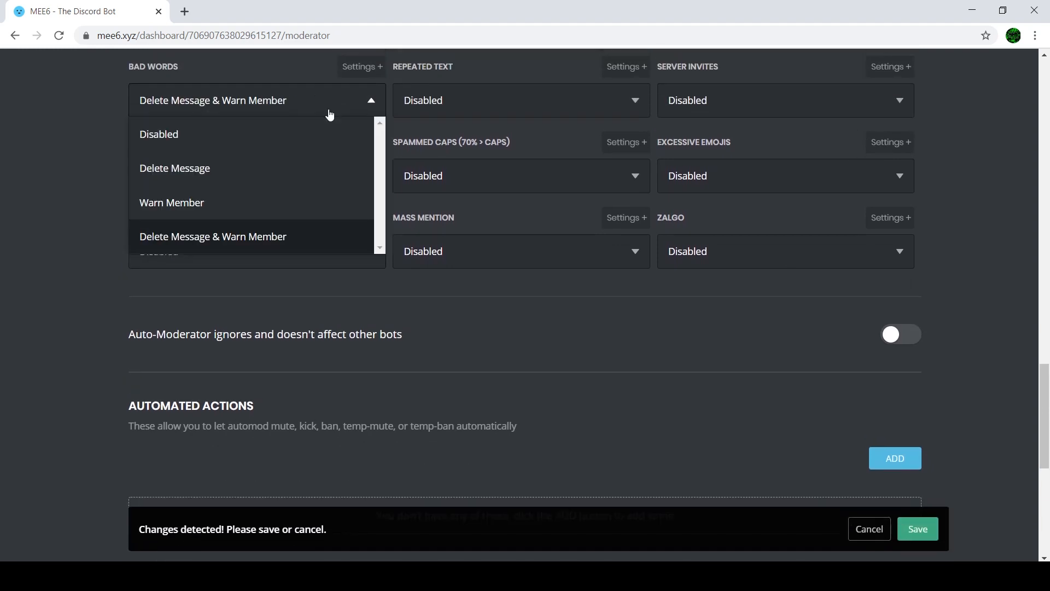
pyautogui.click(328, 111)
# Open the Bad Words check's settings and add #clash-en-masse to its ignored channels.
pyautogui.click(363, 66)
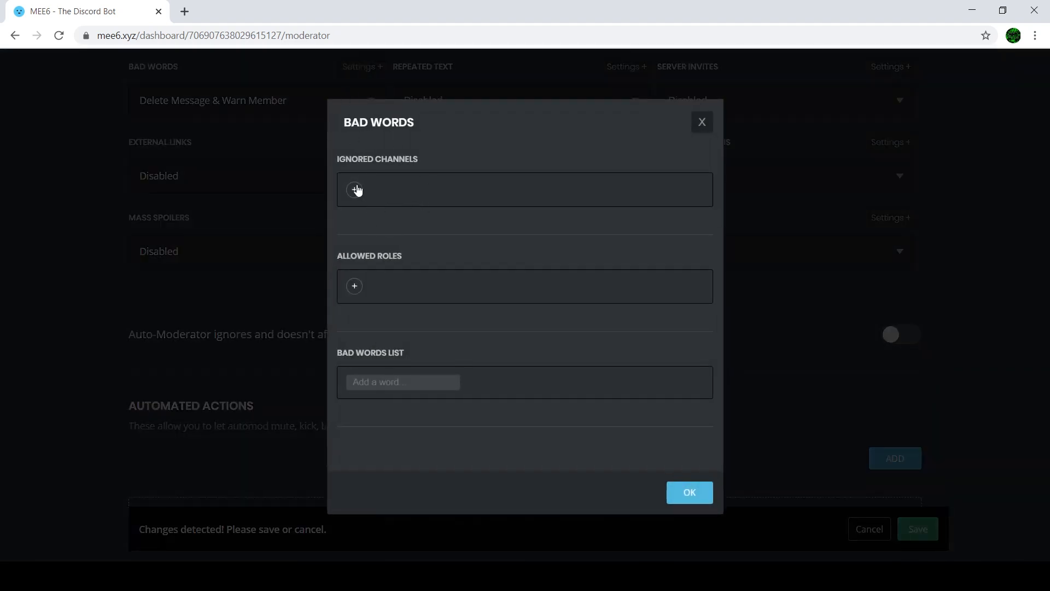
pyautogui.click(355, 190)
pyautogui.scroll(-2, 381, 257)
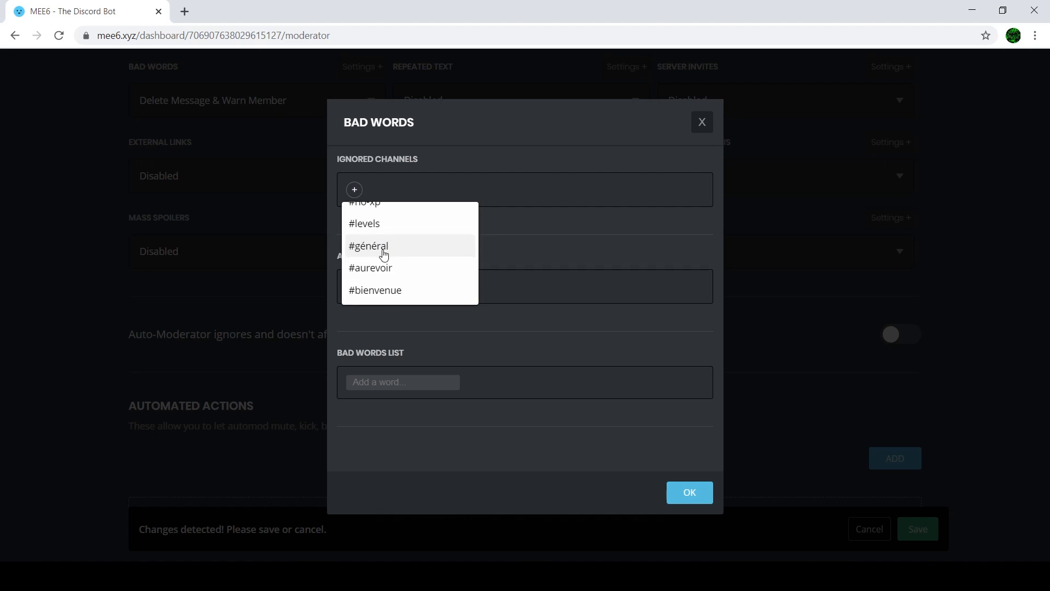
pyautogui.scroll(2, 391, 272)
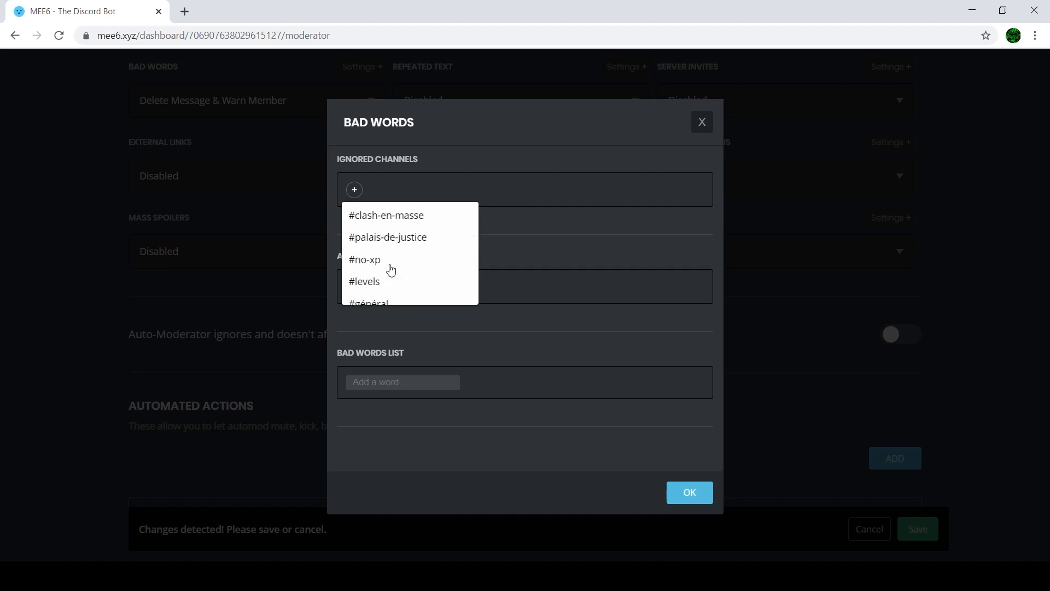
pyautogui.click(385, 225)
pyautogui.click(610, 147)
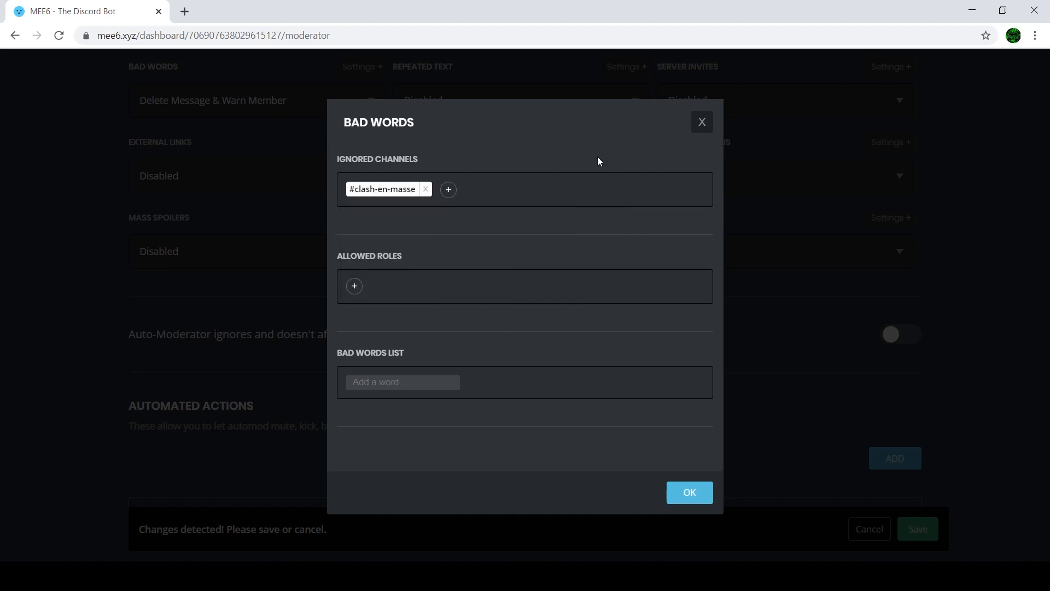
# Open the list of roles that can be added to the Bad Words check's allowed roles.
pyautogui.click(355, 288)
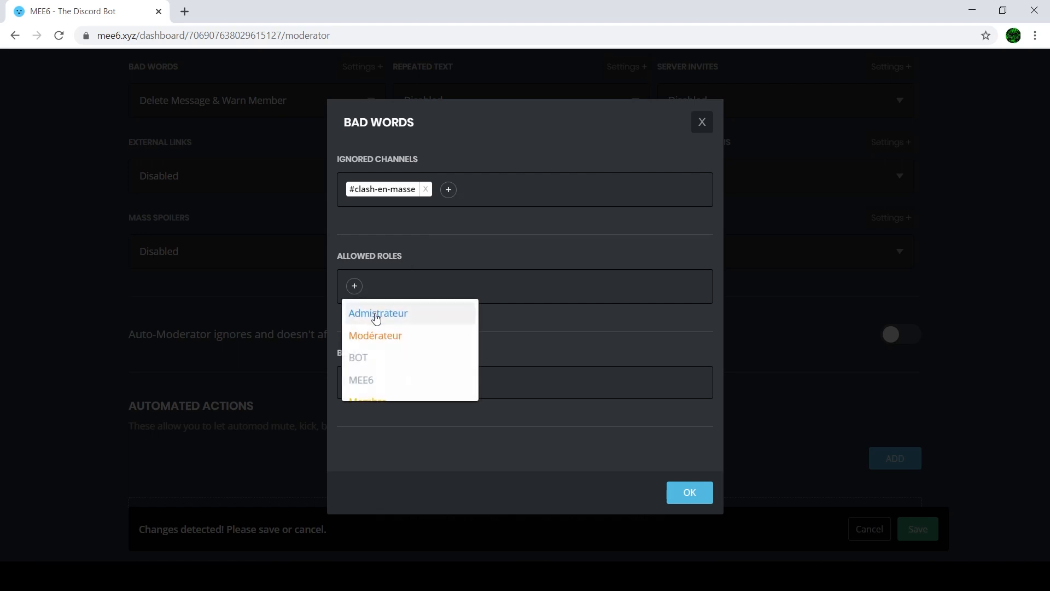
# Allow the Admistrateur and Modérateur roles in the Bad Words check and save the moderator settings.
pyautogui.click(376, 315)
pyautogui.click(456, 314)
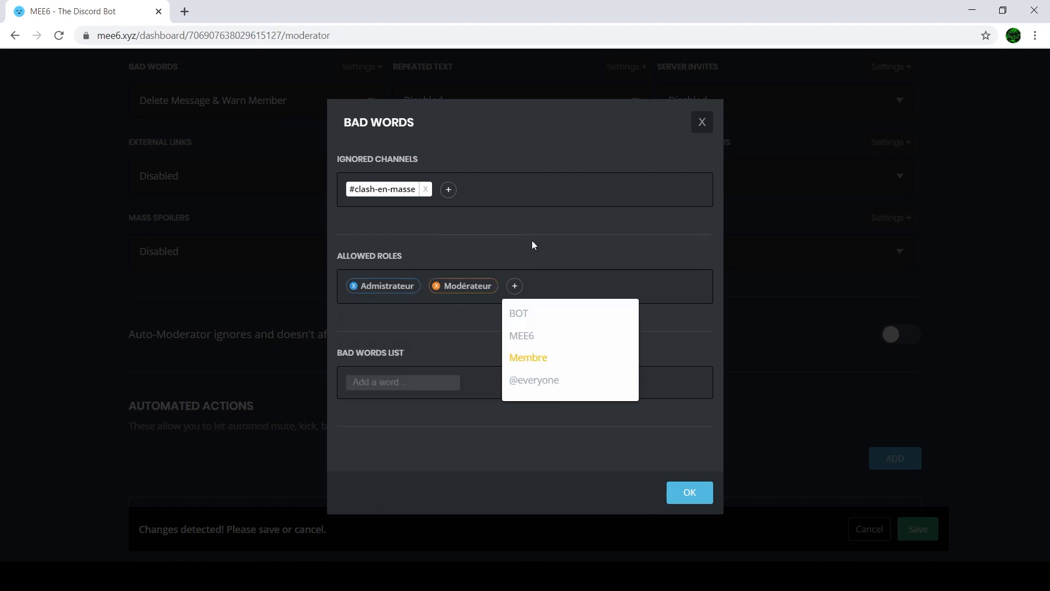
pyautogui.click(531, 241)
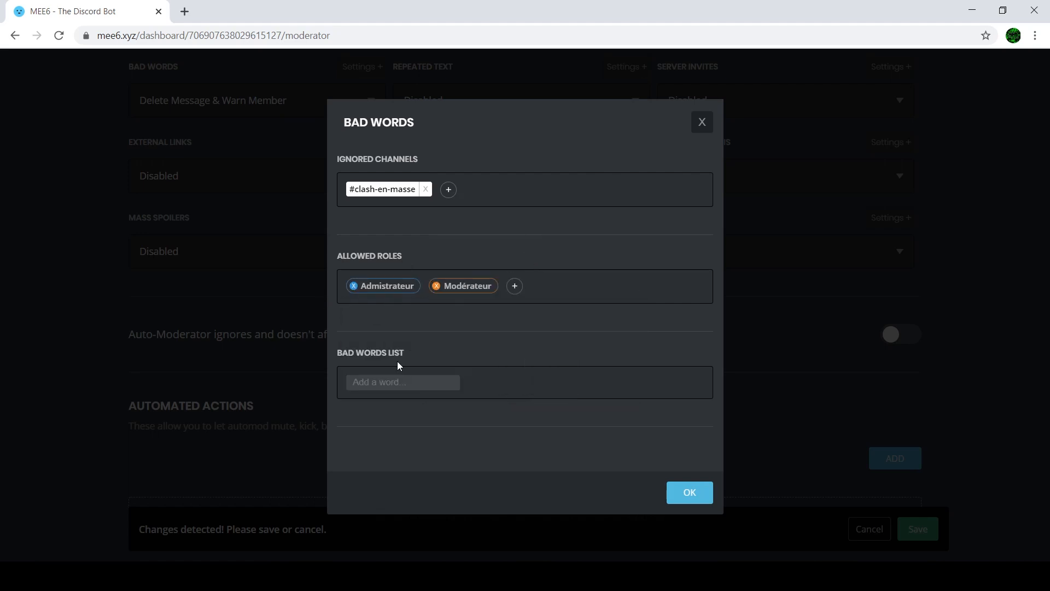
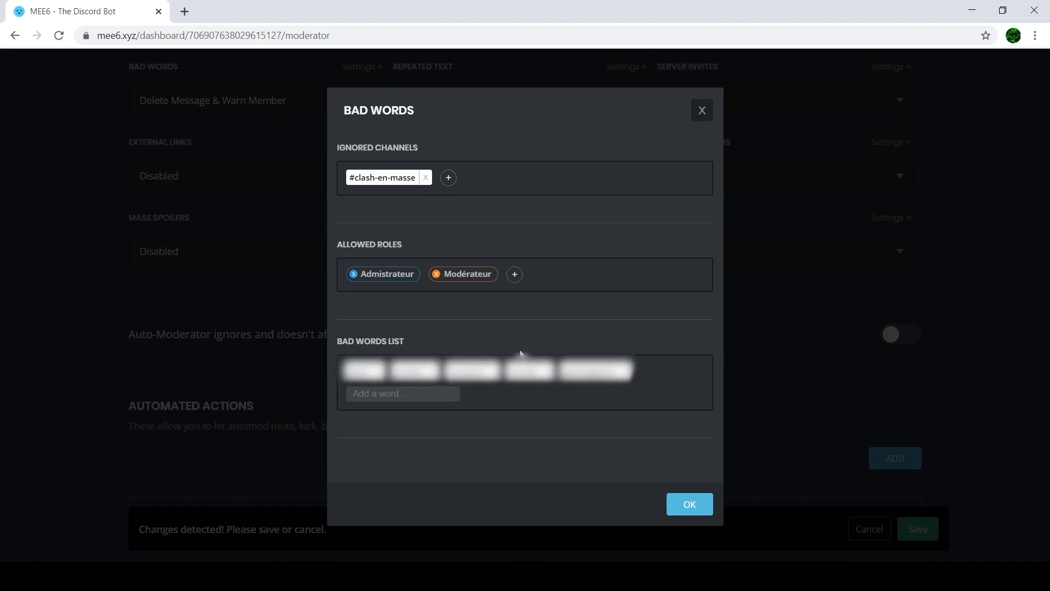
pyautogui.click(689, 504)
pyautogui.scroll(5, 317, 246)
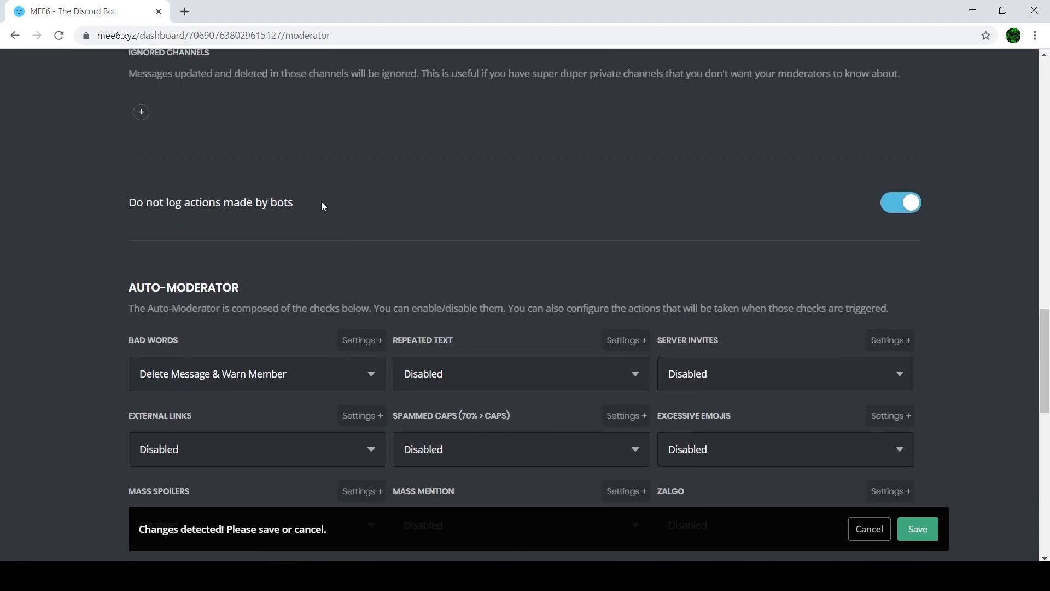
pyautogui.click(917, 527)
# Set the Repeated Text check to Delete Message & Warn Member, leaving its ignored channels and allowed roles empty.
pyautogui.click(474, 372)
pyautogui.scroll(-1, 467, 338)
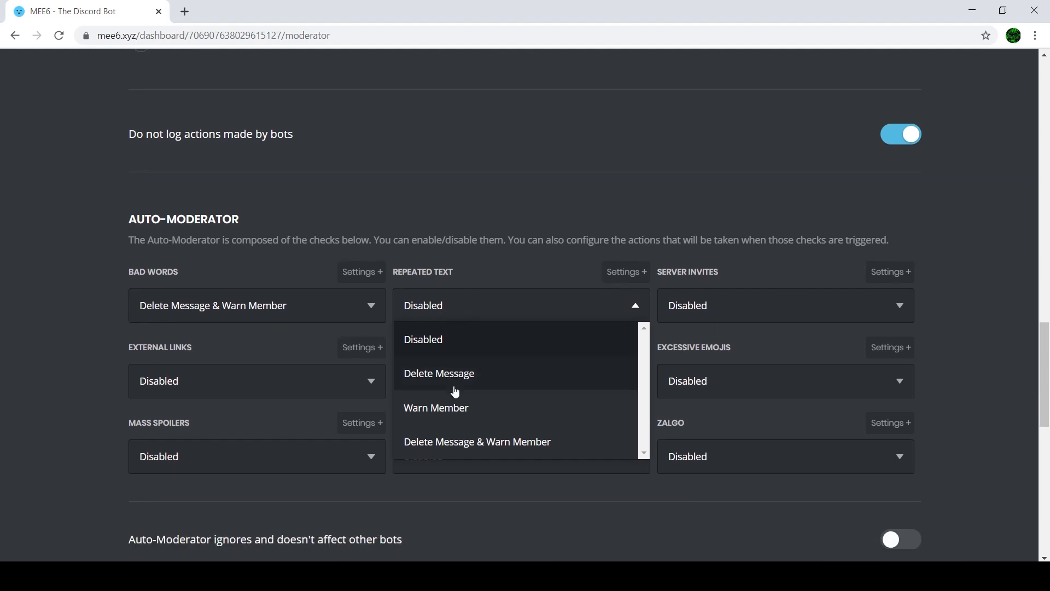
pyautogui.click(444, 446)
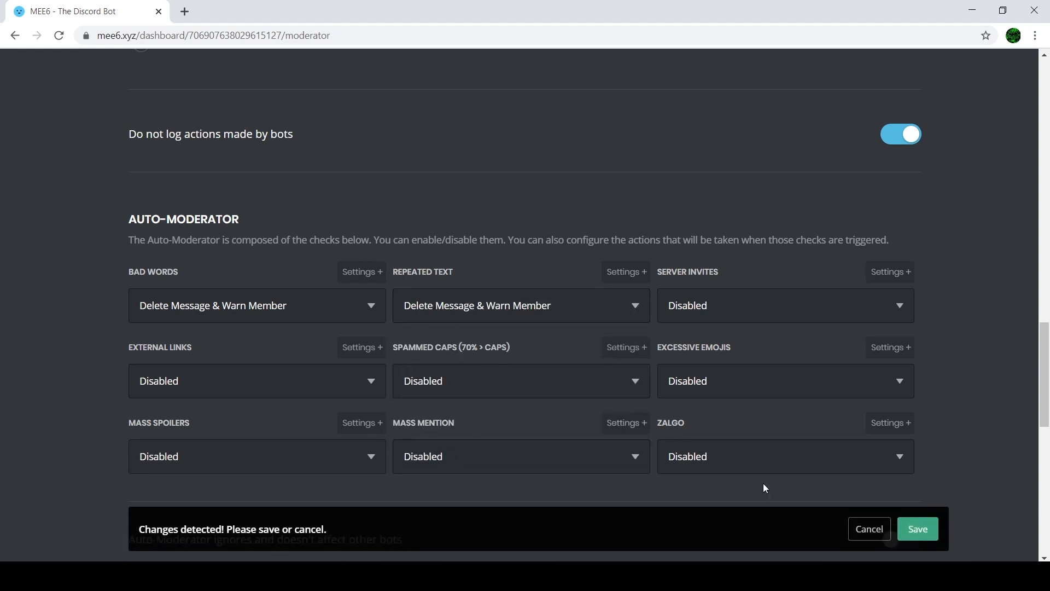
pyautogui.click(625, 272)
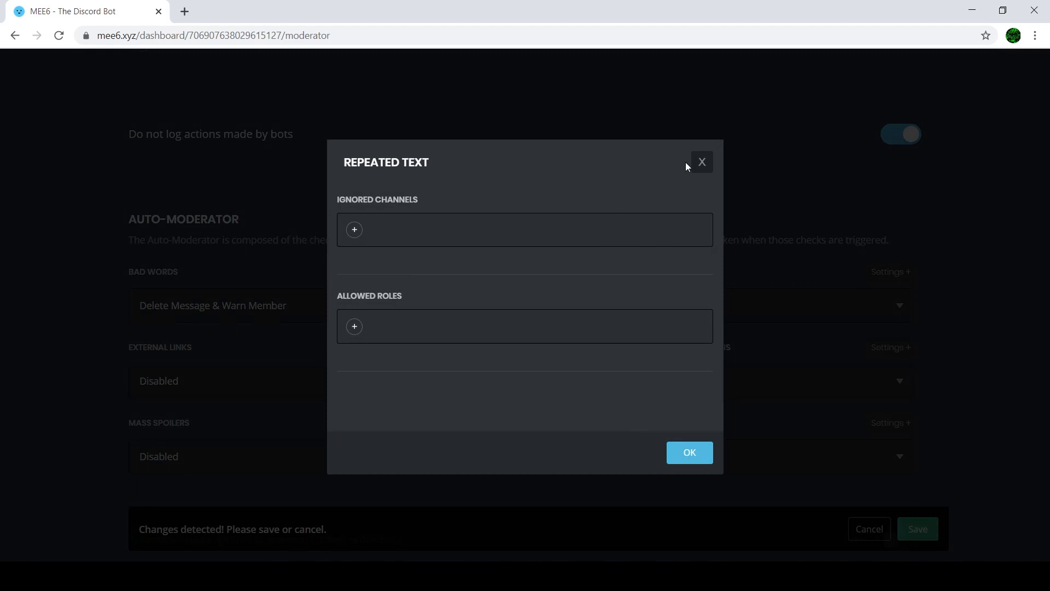
pyautogui.click(689, 450)
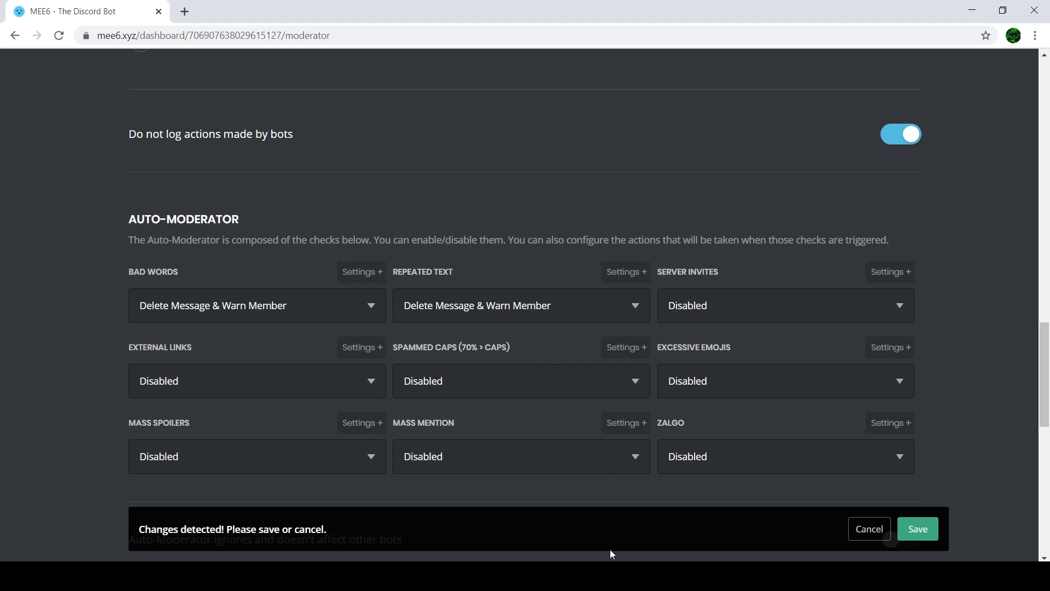
pyautogui.click(602, 575)
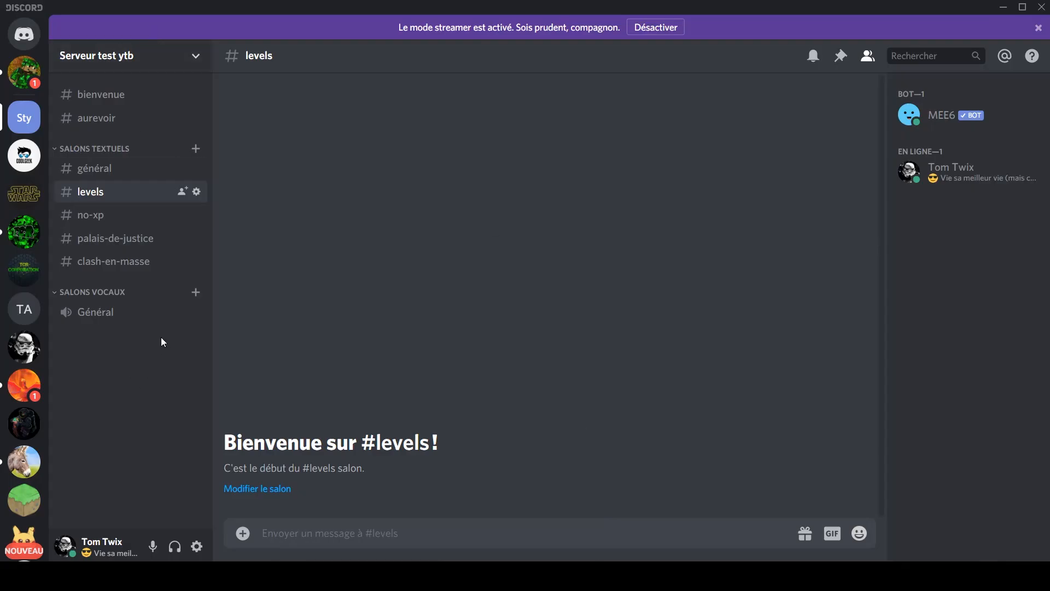
pyautogui.click(601, 576)
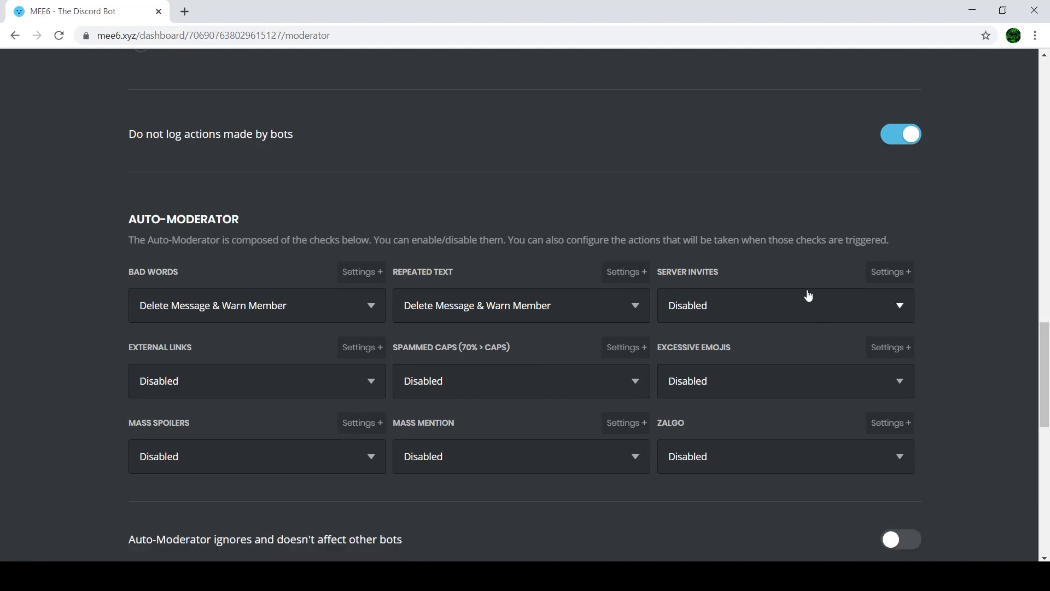
pyautogui.click(793, 309)
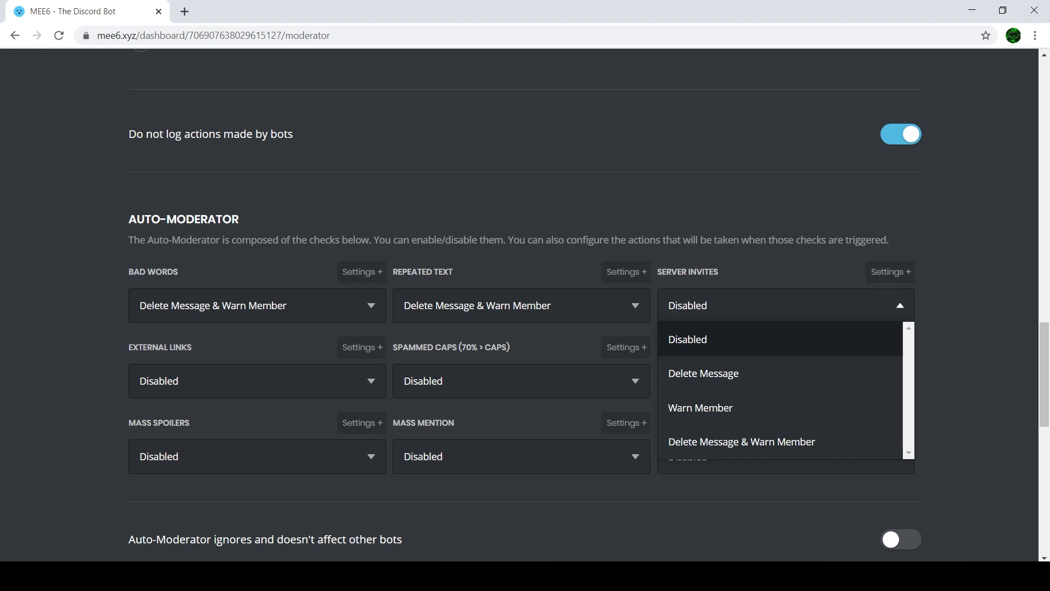
pyautogui.click(736, 518)
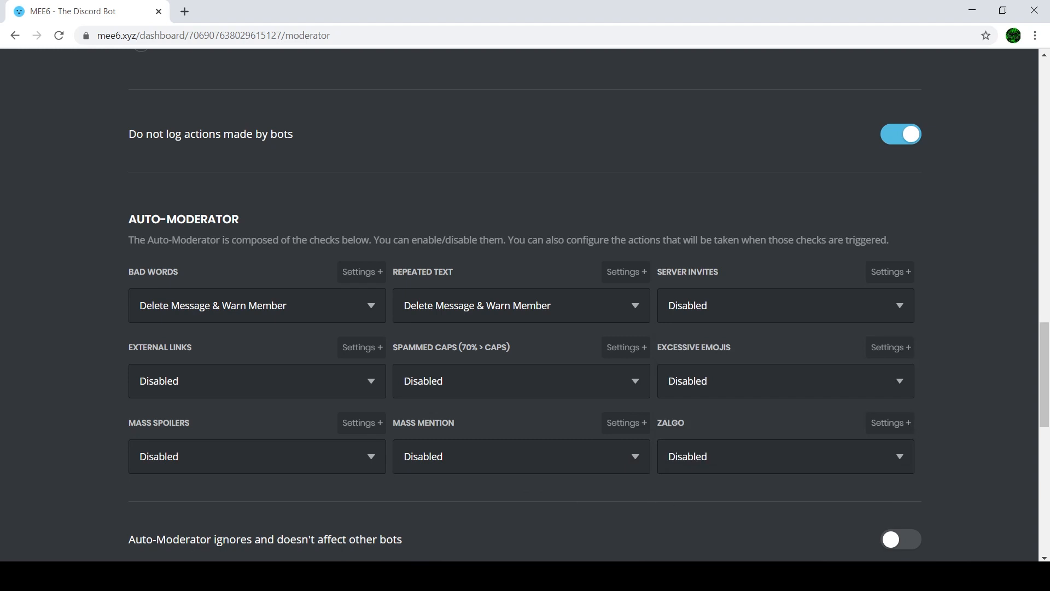
pyautogui.click(714, 308)
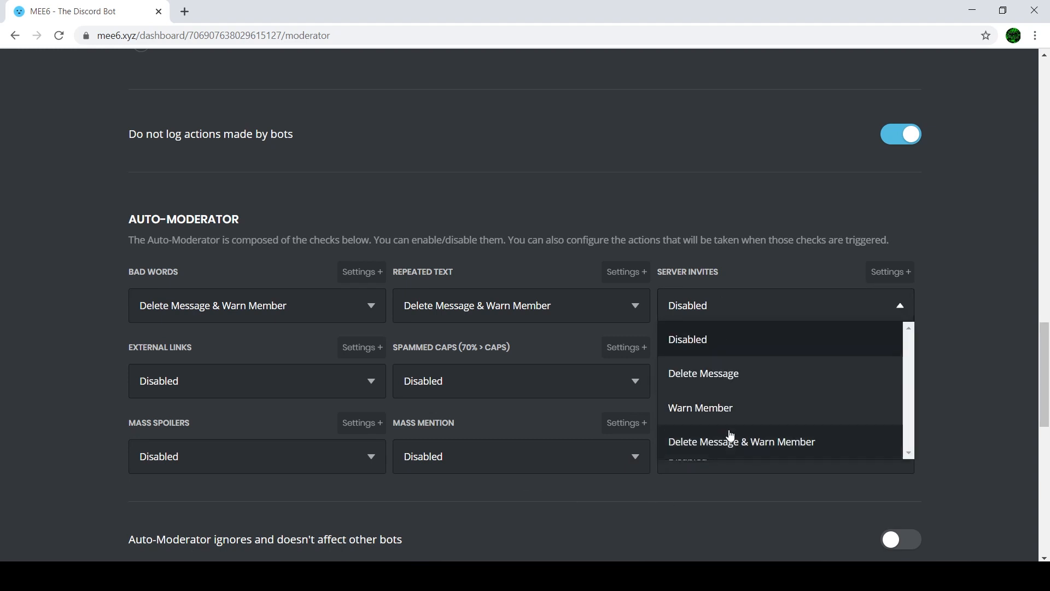
# Switch to Discord and create a category named "pubs" on the Serveur test ytb server.
pyautogui.click(687, 539)
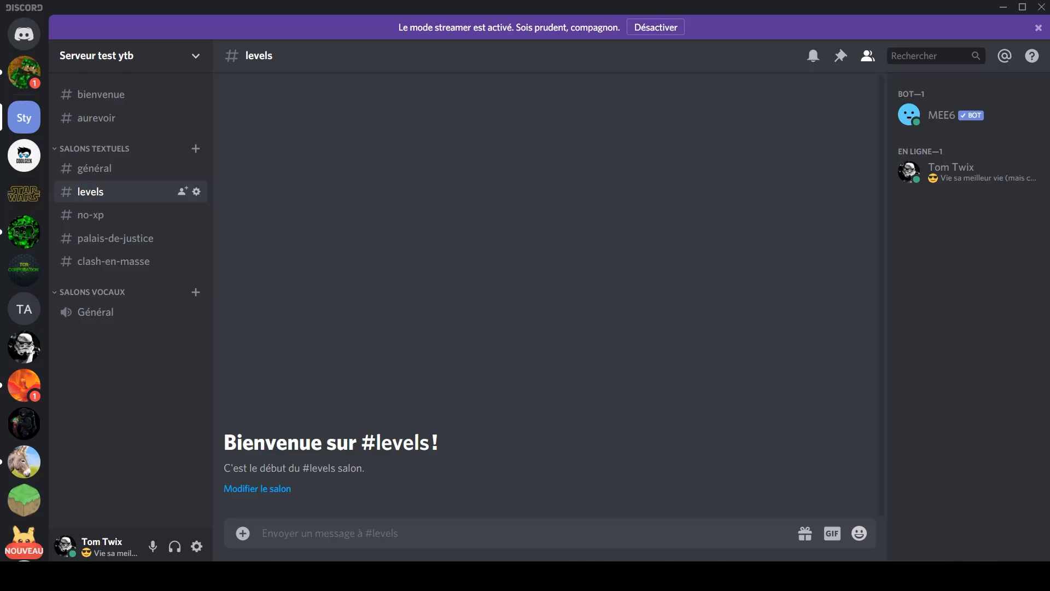
pyautogui.click(196, 50)
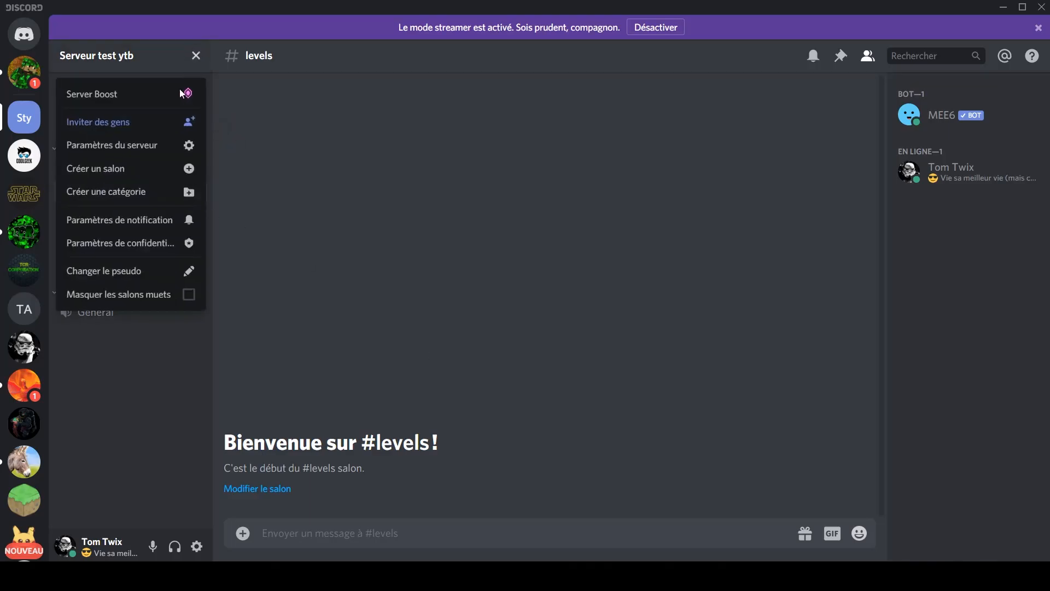
pyautogui.click(139, 191)
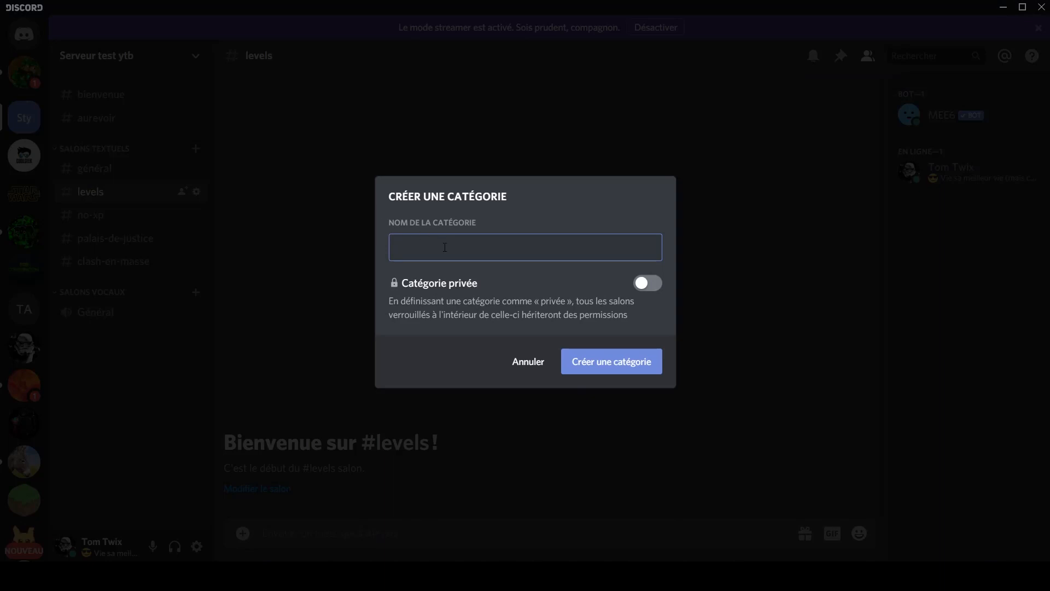
pyautogui.write('pubs')
pyautogui.click(606, 363)
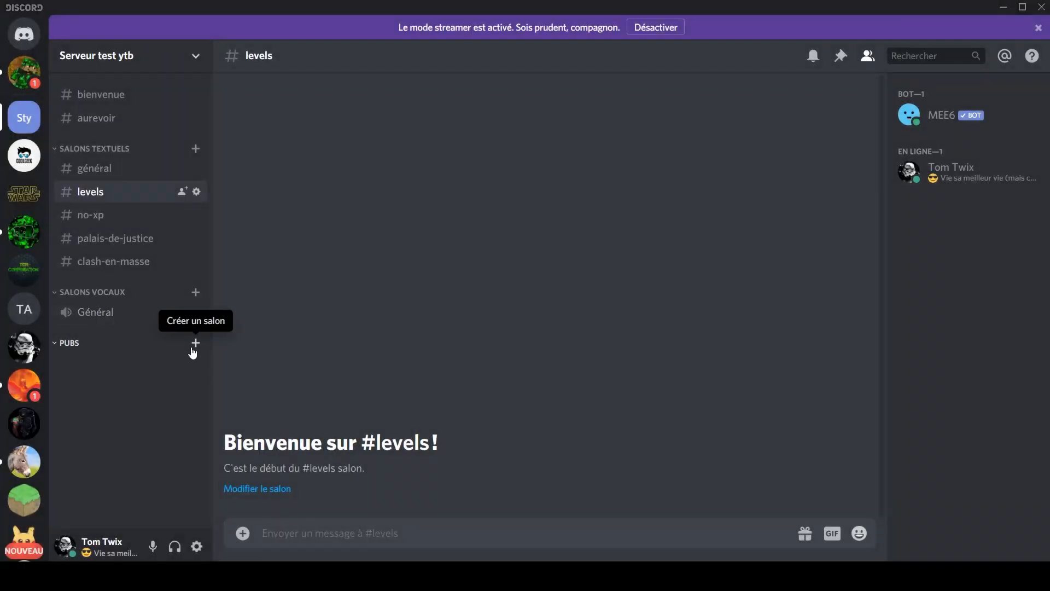
# Create a text channel named "pubs-discord" in the pubs category.
pyautogui.click(196, 342)
pyautogui.write('oubs-dis')
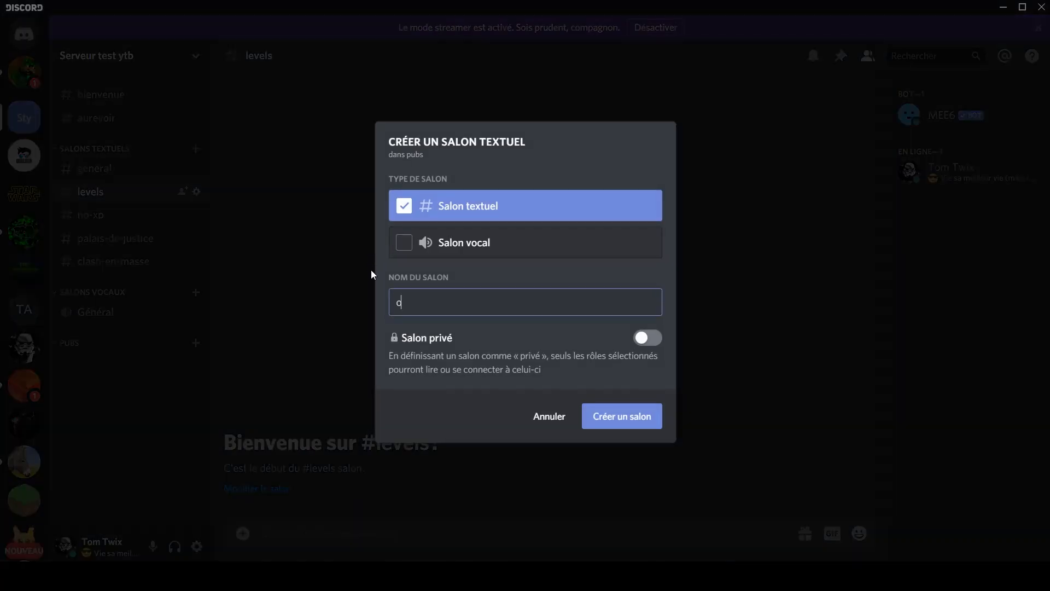
pyautogui.write('cord')
pyautogui.click(401, 303)
pyautogui.press('BackSpace')
pyautogui.write('p')
pyautogui.click(616, 417)
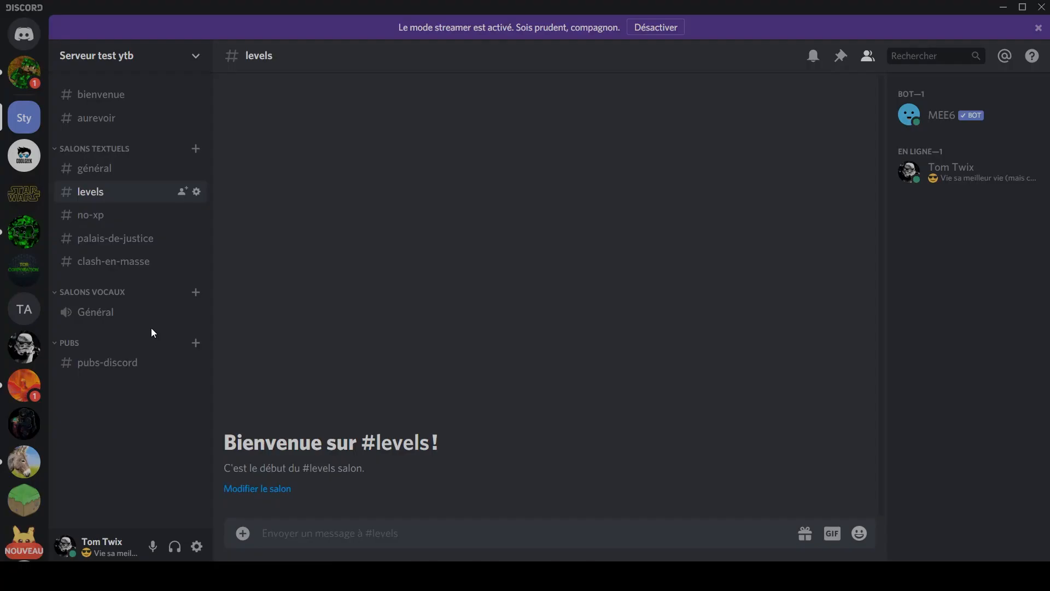
# Create a text channel named "pubs-ytb" in the pubs category.
pyautogui.click(196, 343)
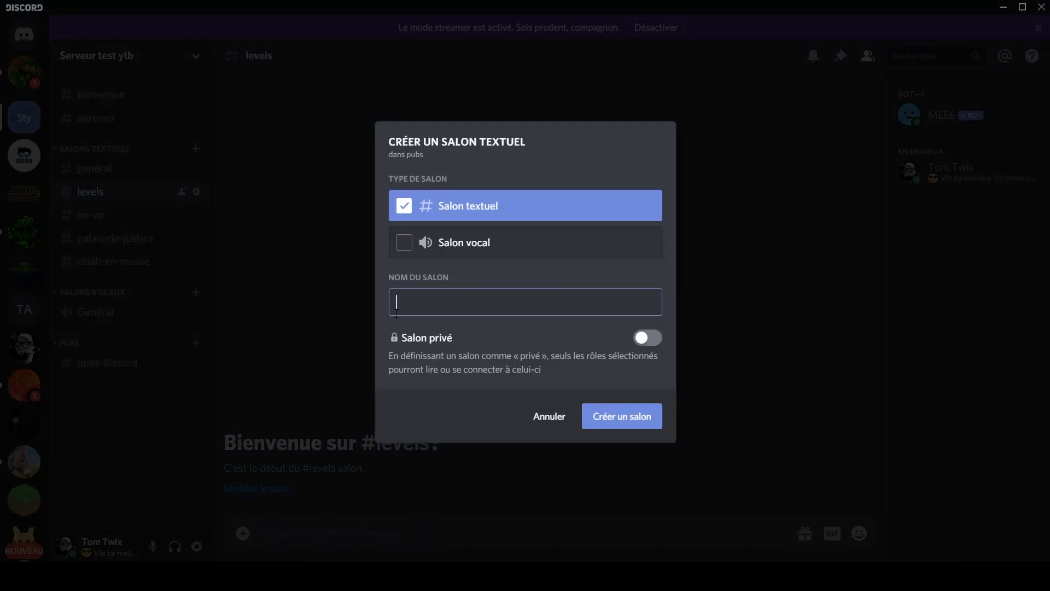
pyautogui.write('pubs-ytb')
pyautogui.click(620, 417)
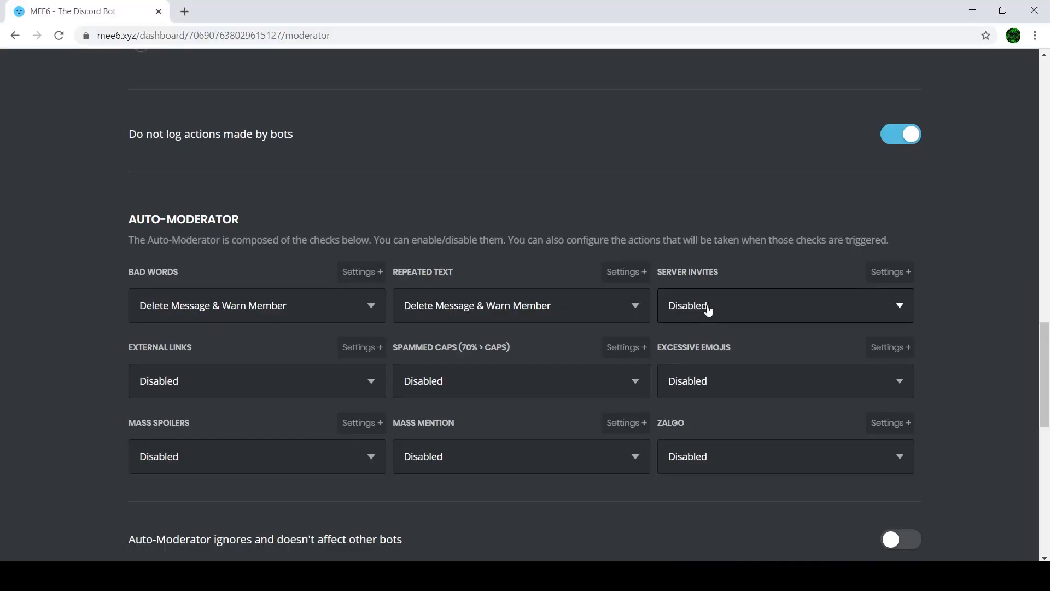
# Reload the MEE6 moderator page and set the Server Invites check to Delete Message & Warn Member.
pyautogui.press('F5')
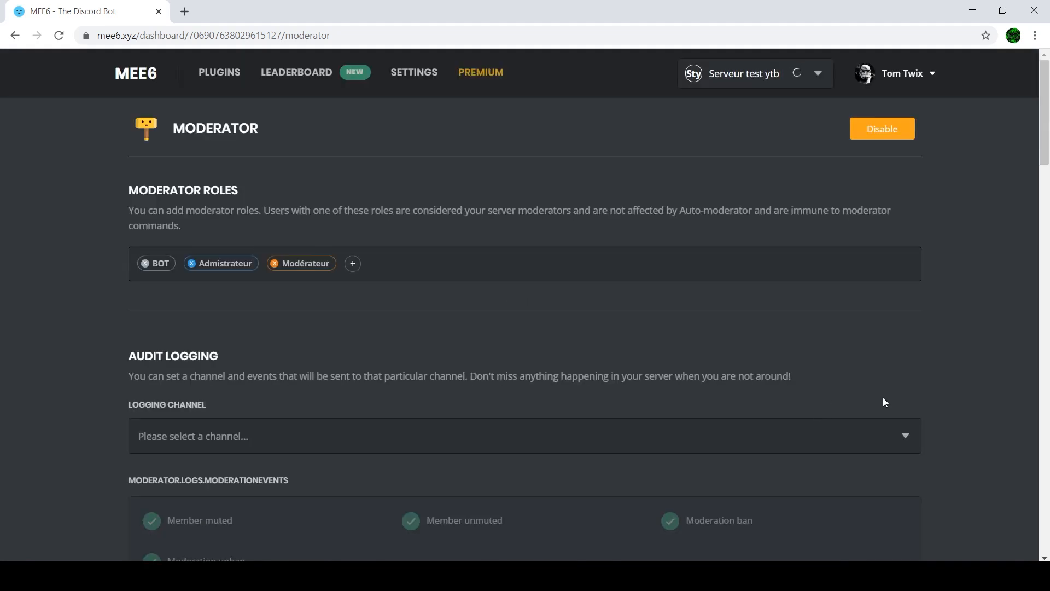
pyautogui.scroll(-20, 786, 325)
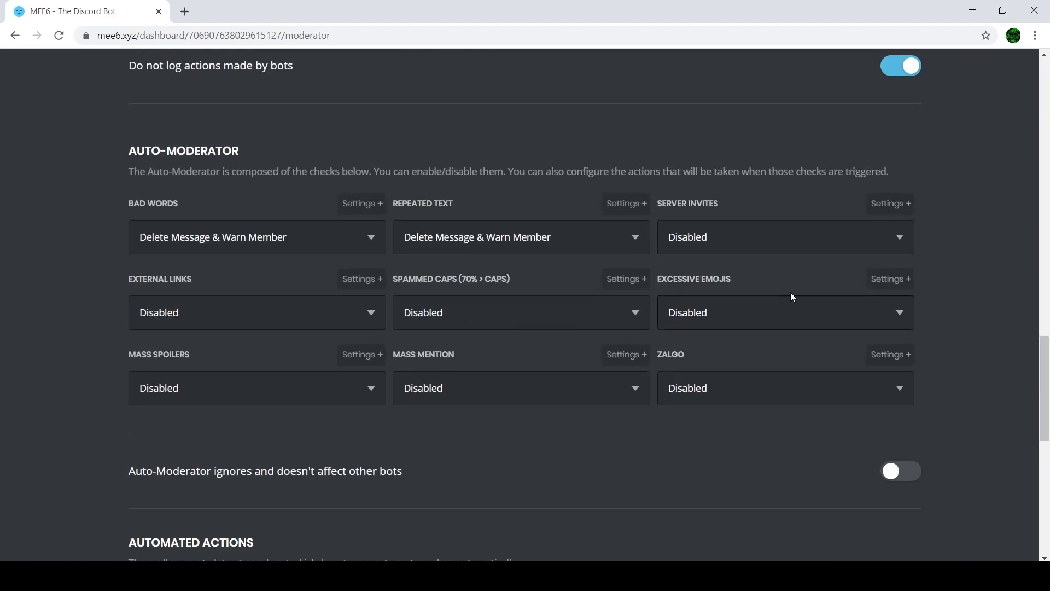
pyautogui.click(782, 245)
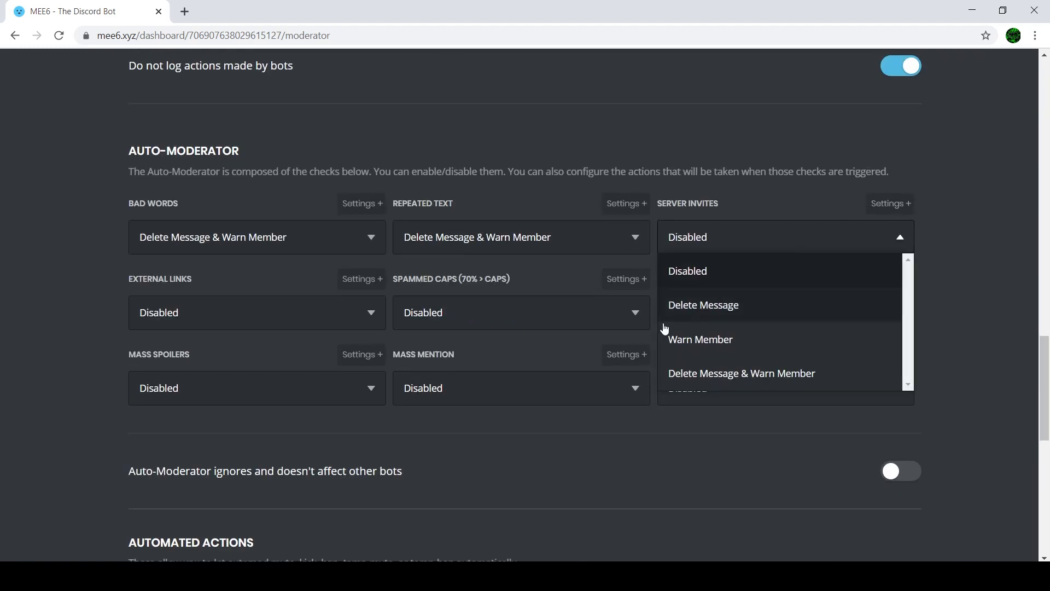
pyautogui.click(702, 377)
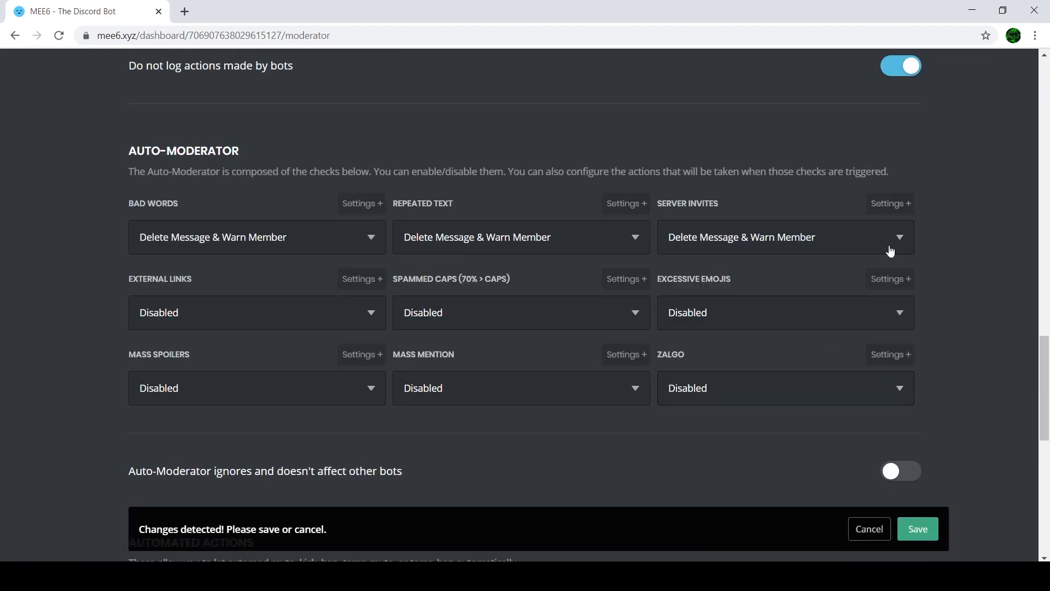
# Add #pubs-discord to the ignored channels of the Server Invites check.
pyautogui.click(889, 210)
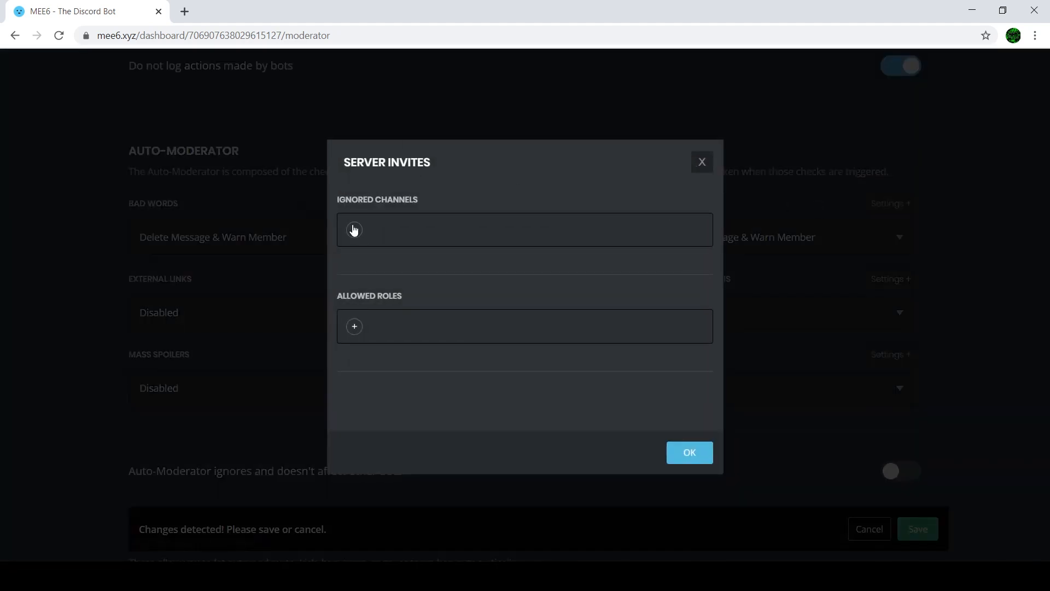
pyautogui.click(354, 229)
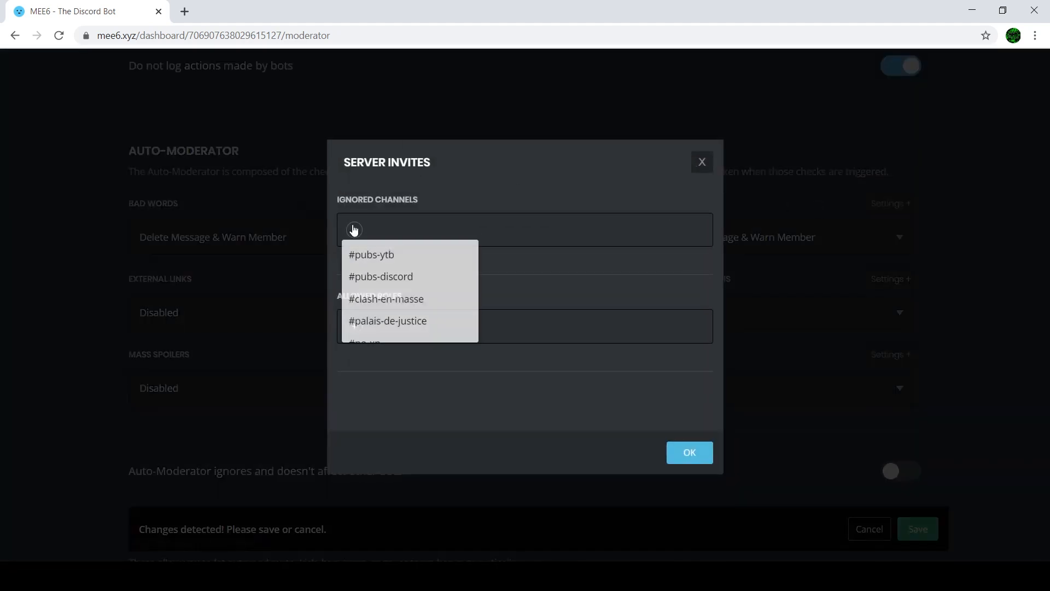
pyautogui.click(388, 284)
pyautogui.click(561, 184)
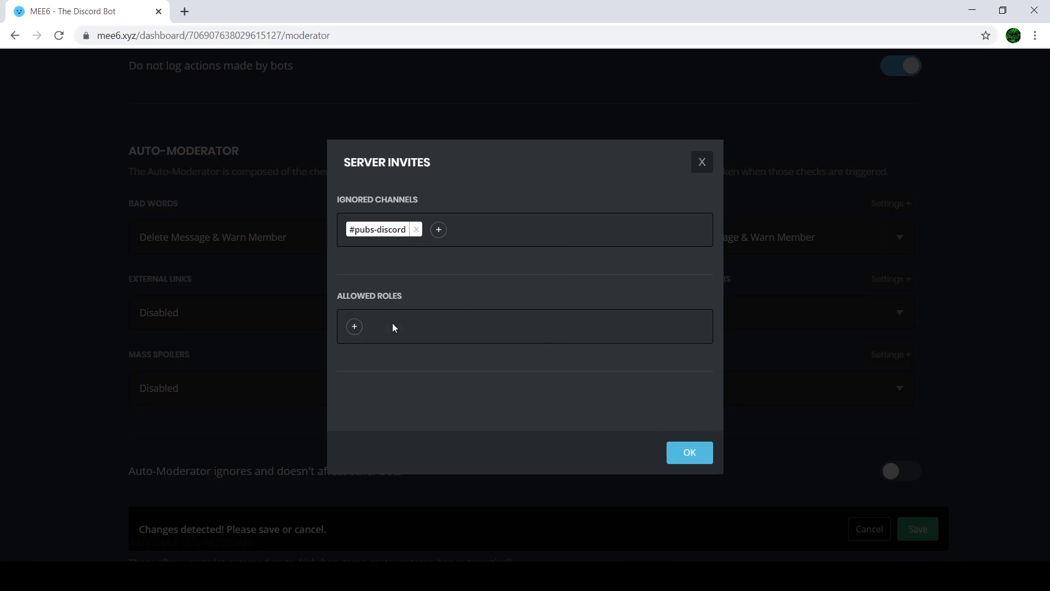
pyautogui.click(704, 460)
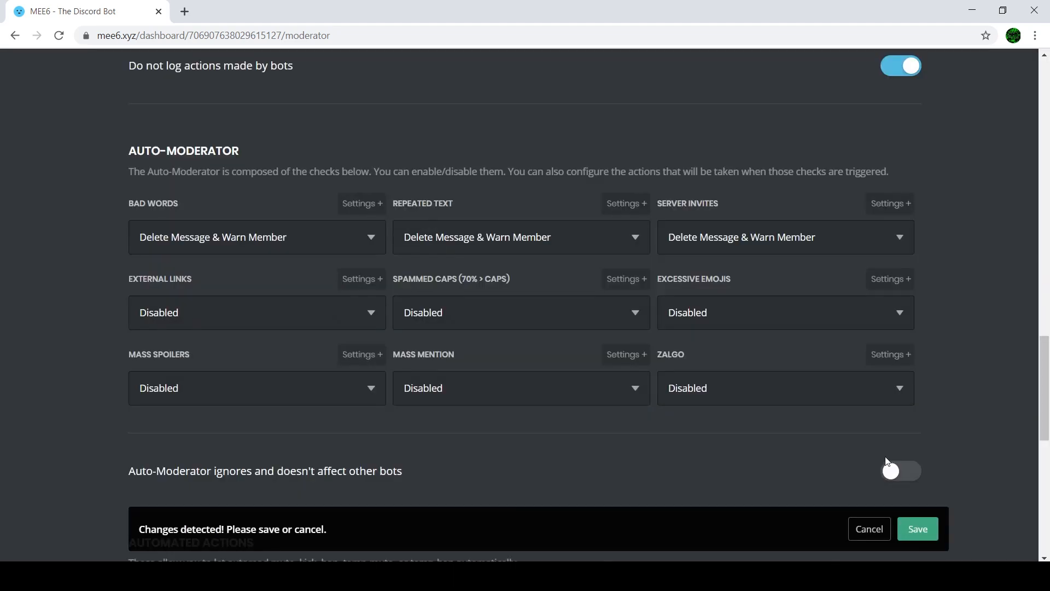
# Set the External Links check to Delete Message & Warn Member.
pyautogui.click(208, 305)
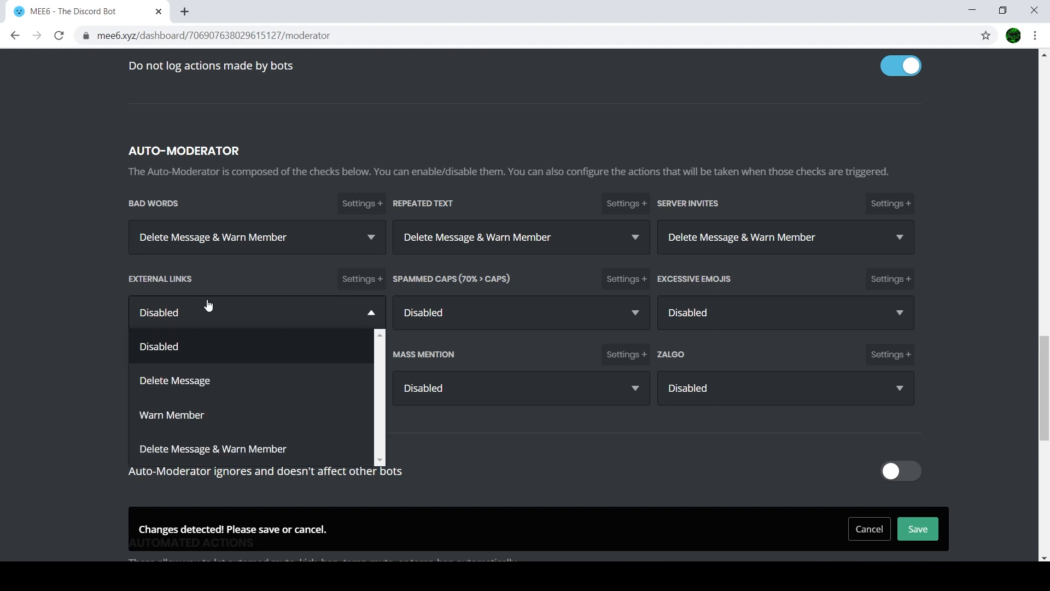
pyautogui.click(181, 446)
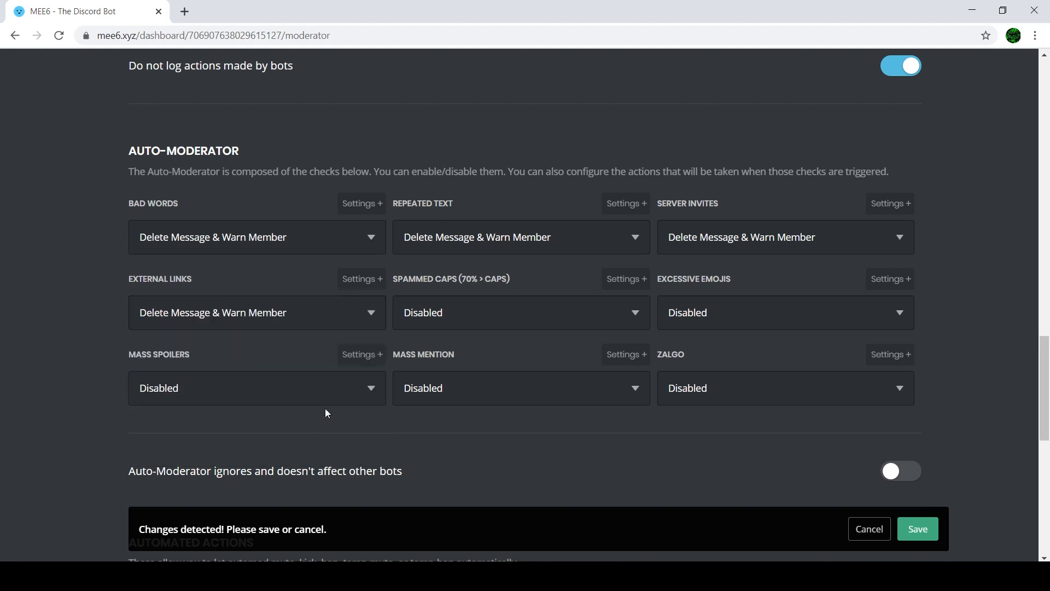
pyautogui.click(368, 280)
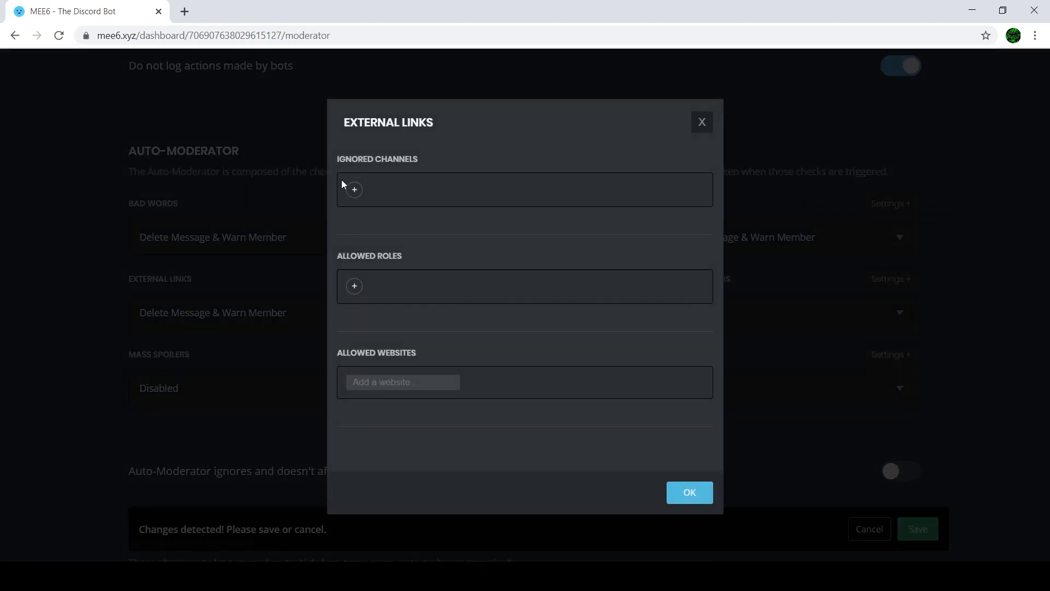
pyautogui.click(688, 492)
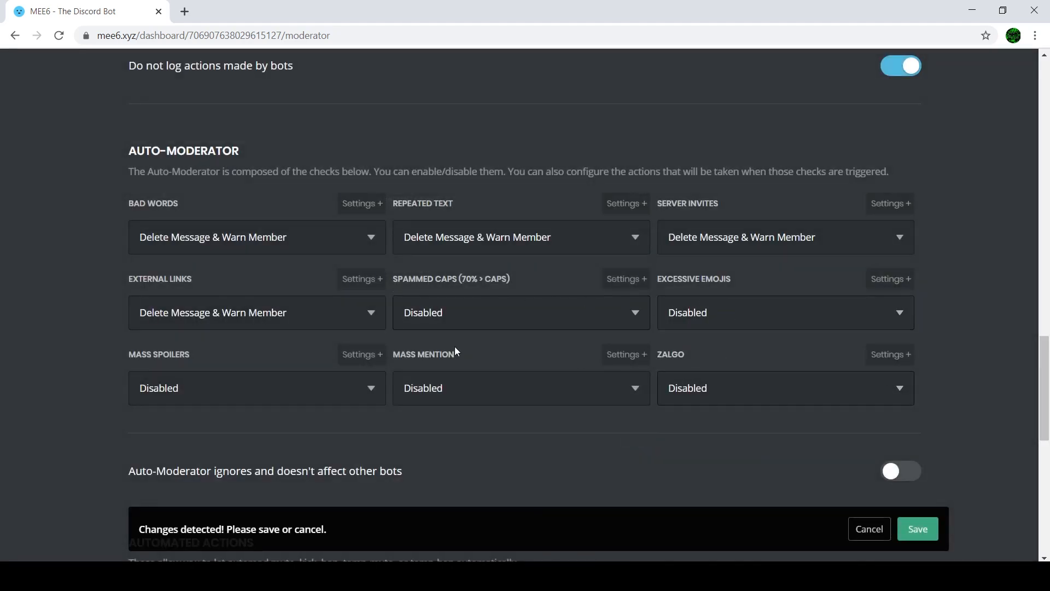
pyautogui.click(363, 313)
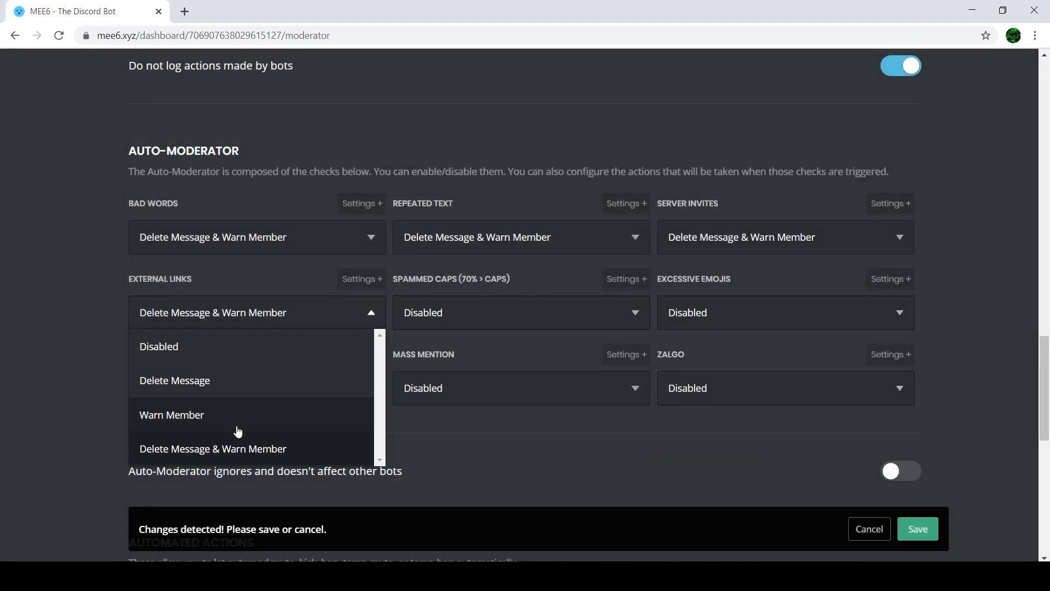
pyautogui.click(233, 444)
# Add #pubs-ytb to the ignored channels of the External Links check and confirm its settings.
pyautogui.click(363, 279)
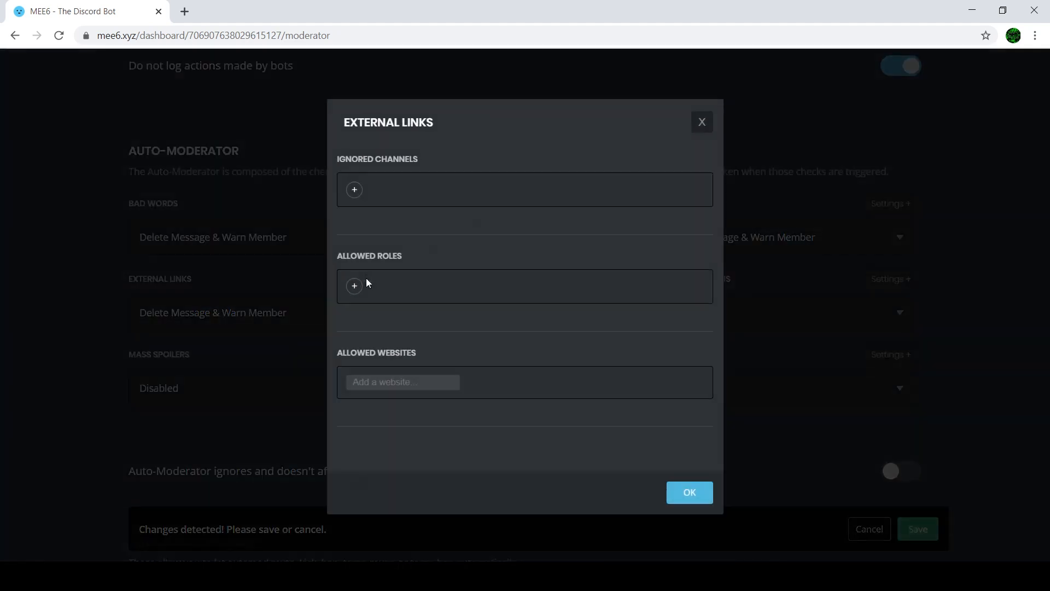
pyautogui.click(355, 190)
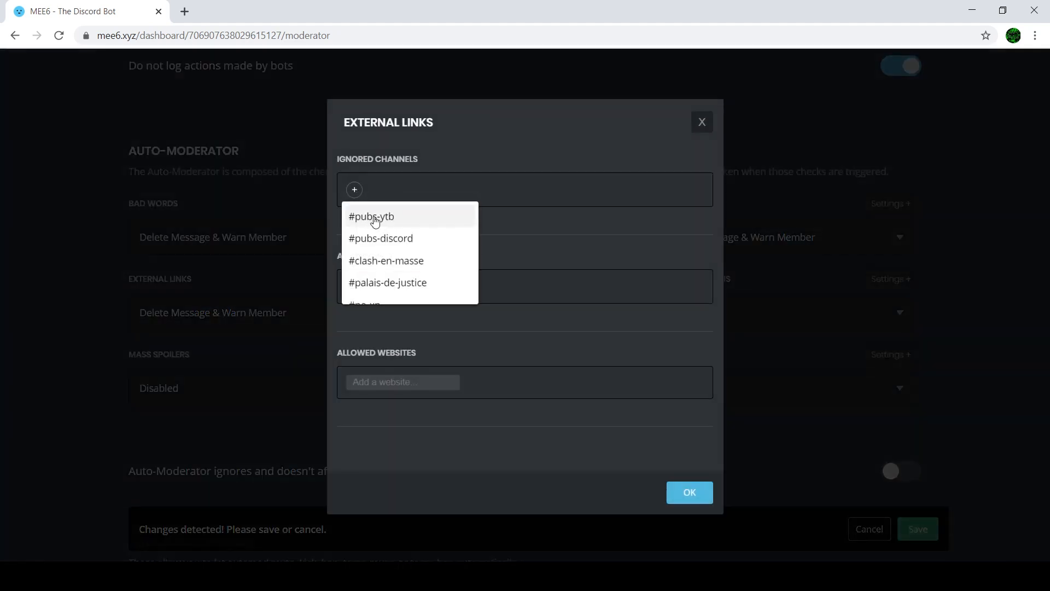
pyautogui.scroll(-2, 400, 229)
pyautogui.scroll(2, 401, 230)
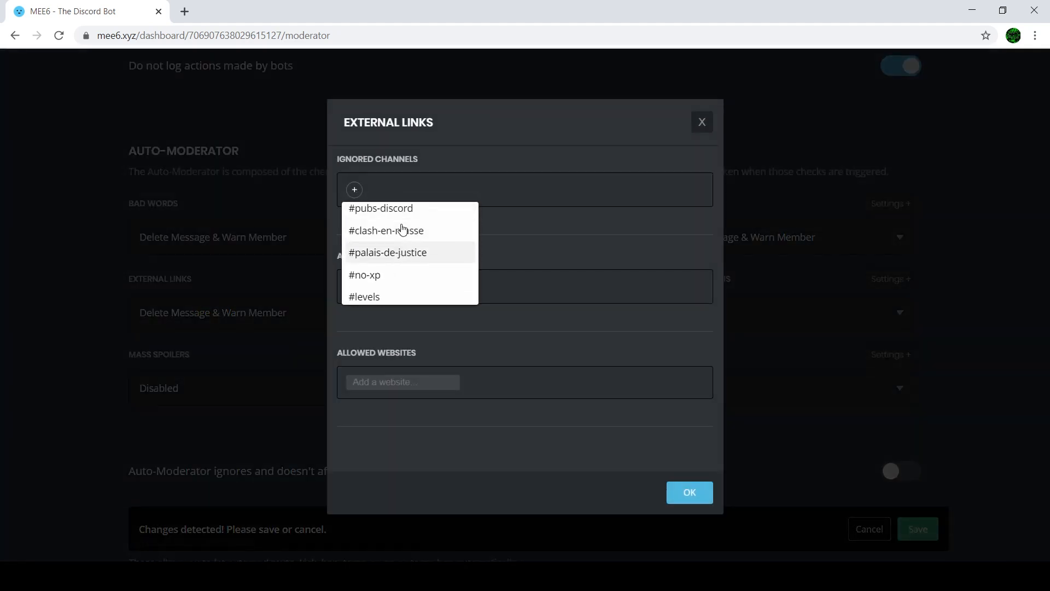
pyautogui.click(387, 217)
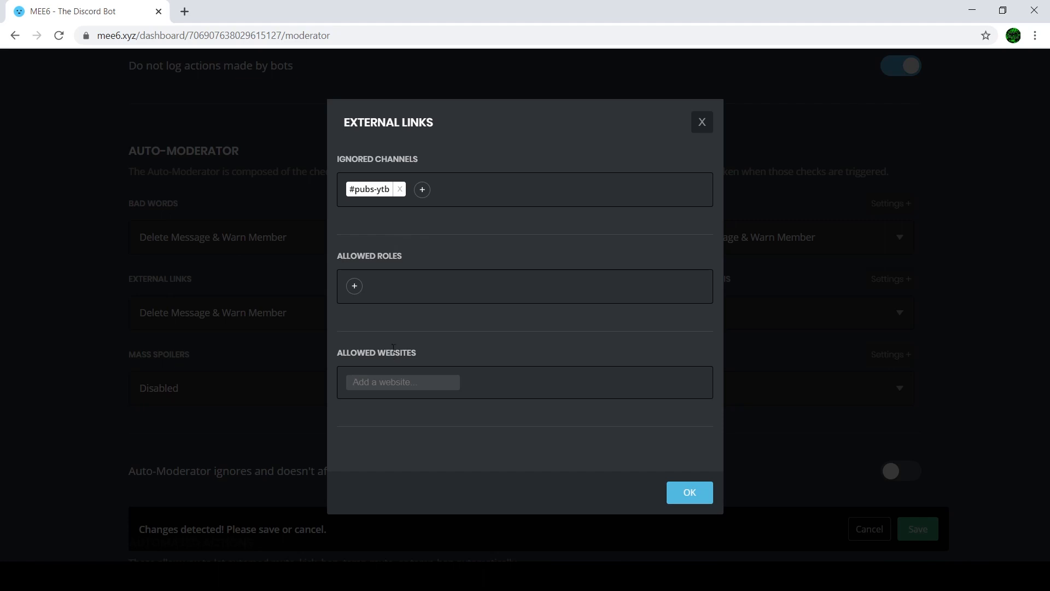
pyautogui.click(692, 499)
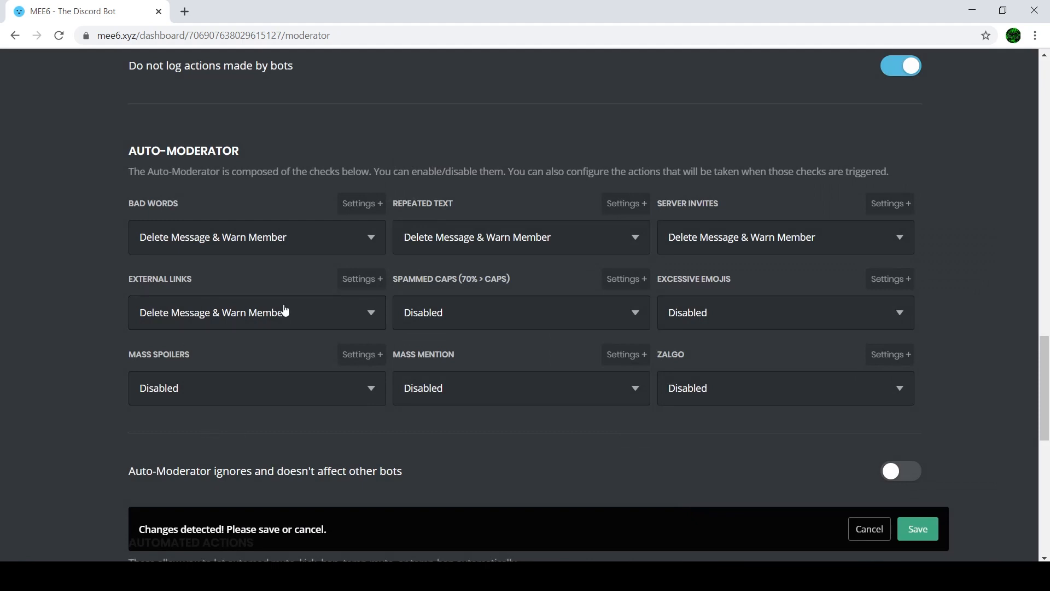
# Switch to Discord and send the all-caps messages "ZDHBJEFBEKJSF" and "DFUFHSIJGR" in the général channel.
pyautogui.click(440, 324)
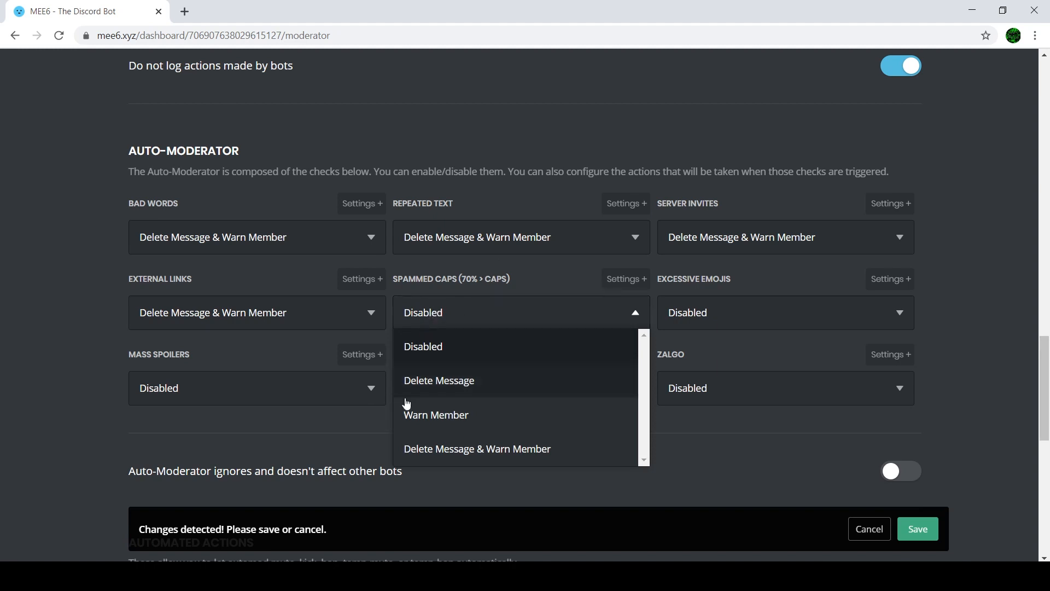
pyautogui.click(695, 474)
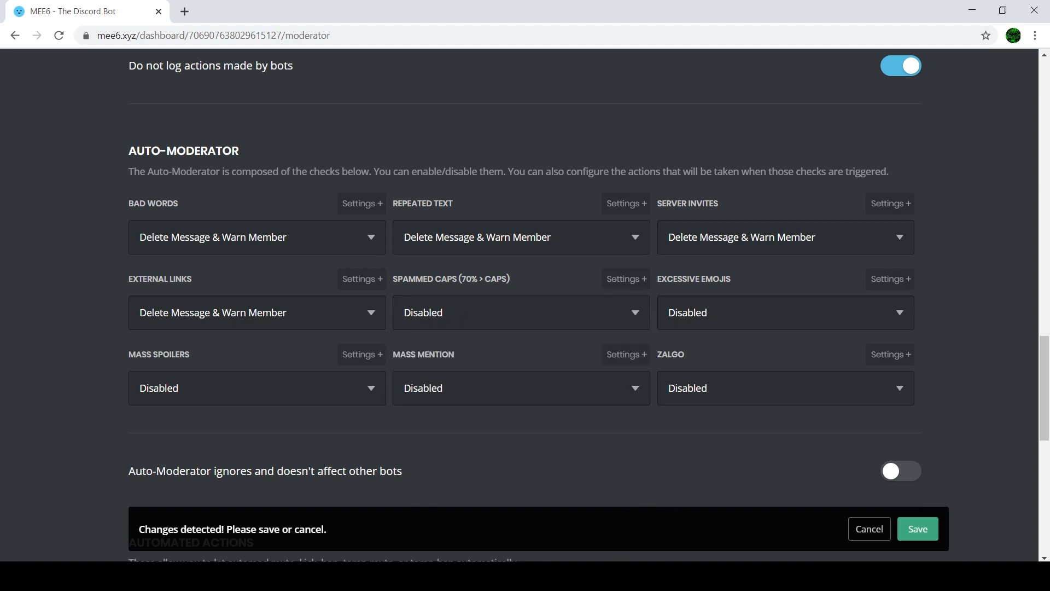
pyautogui.click(621, 574)
pyautogui.click(123, 171)
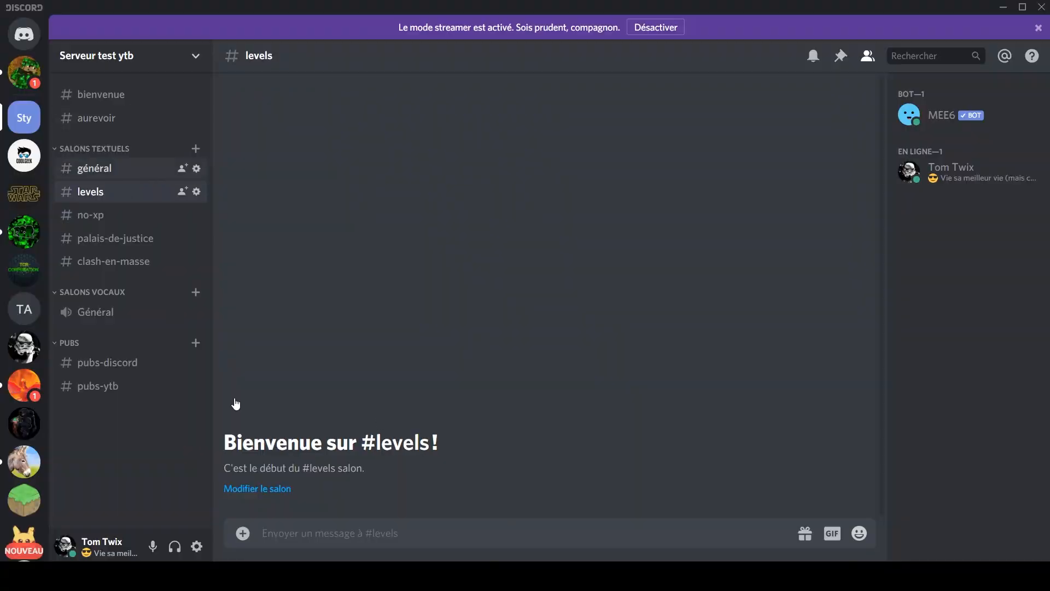
pyautogui.write('ZDHBJEFBEKJSF')
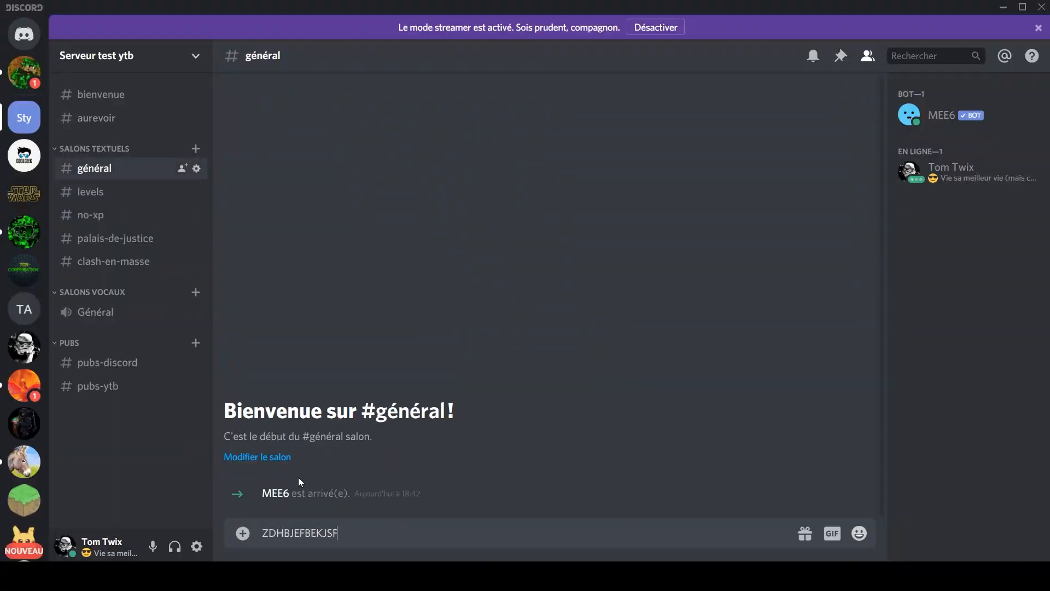
pyautogui.press('Return')
pyautogui.write('DFUFHSIJGR')
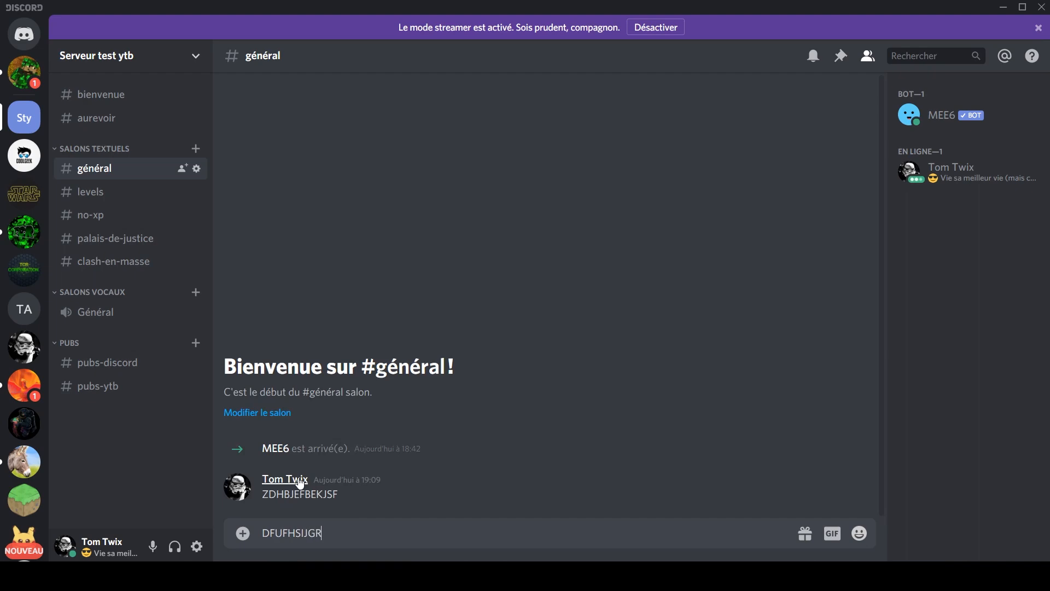
pyautogui.press('Return')
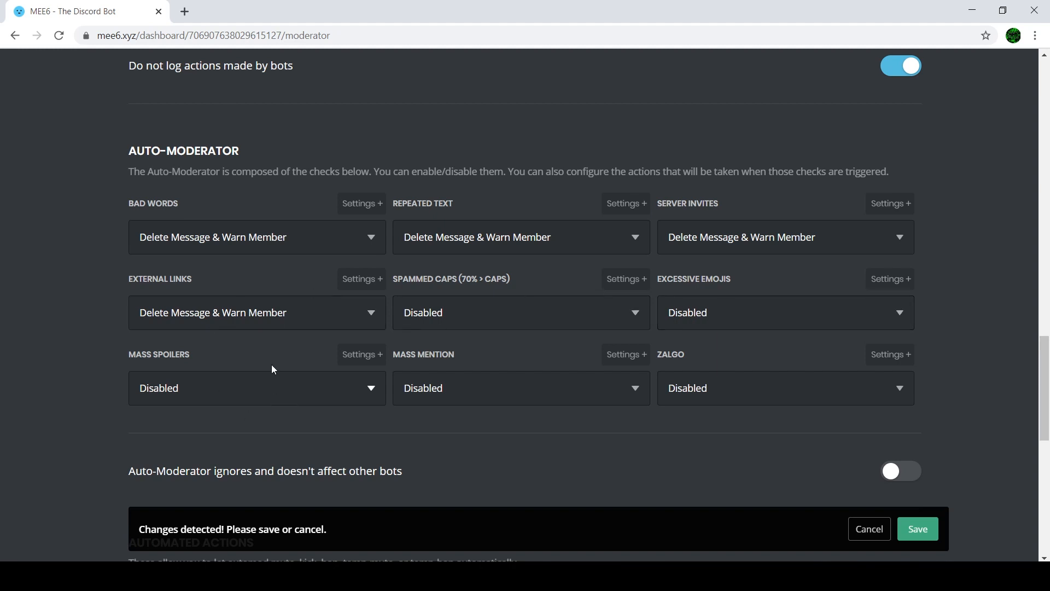
# Return to the MEE6 dashboard in the browser and save the pending Auto-Moderator changes.
pyautogui.click(266, 394)
pyautogui.click(221, 388)
pyautogui.click(918, 529)
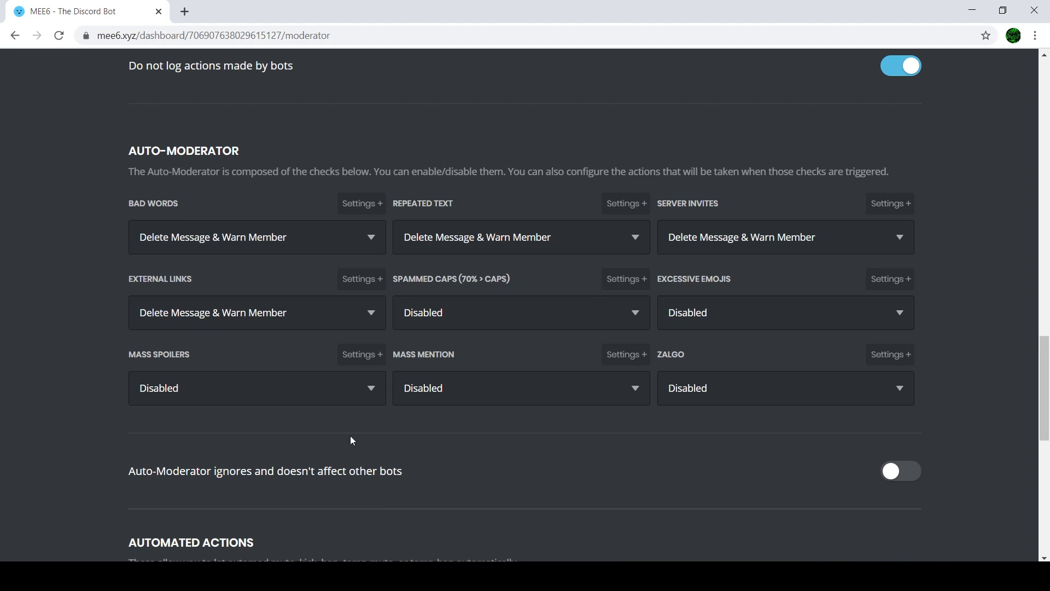
# Set the Mass Mention check to Delete Message & Warn Member, leaving Mass Spoilers disabled.
pyautogui.click(353, 389)
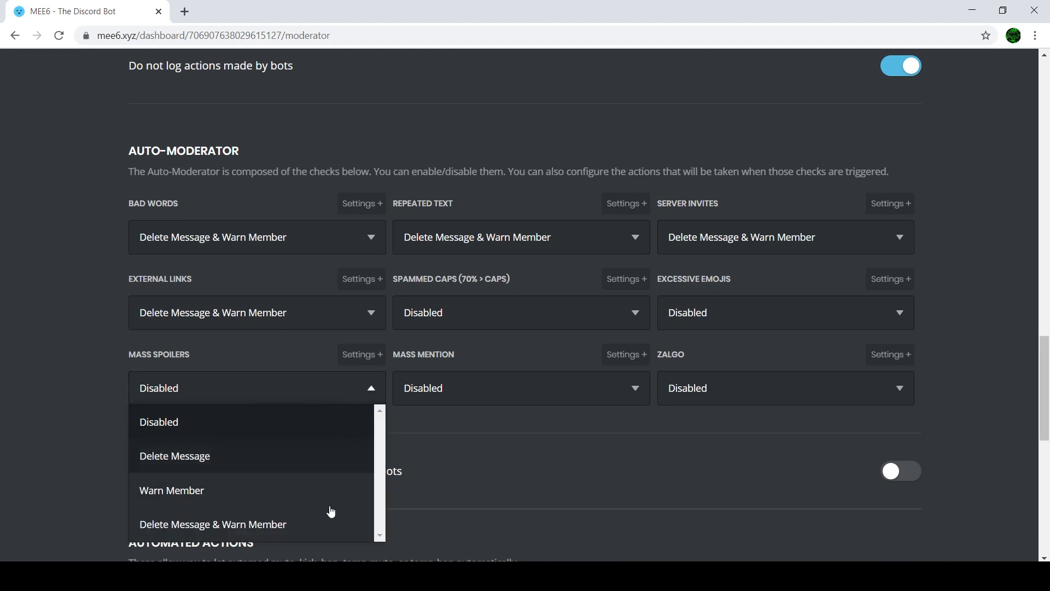
pyautogui.click(503, 469)
pyautogui.click(503, 394)
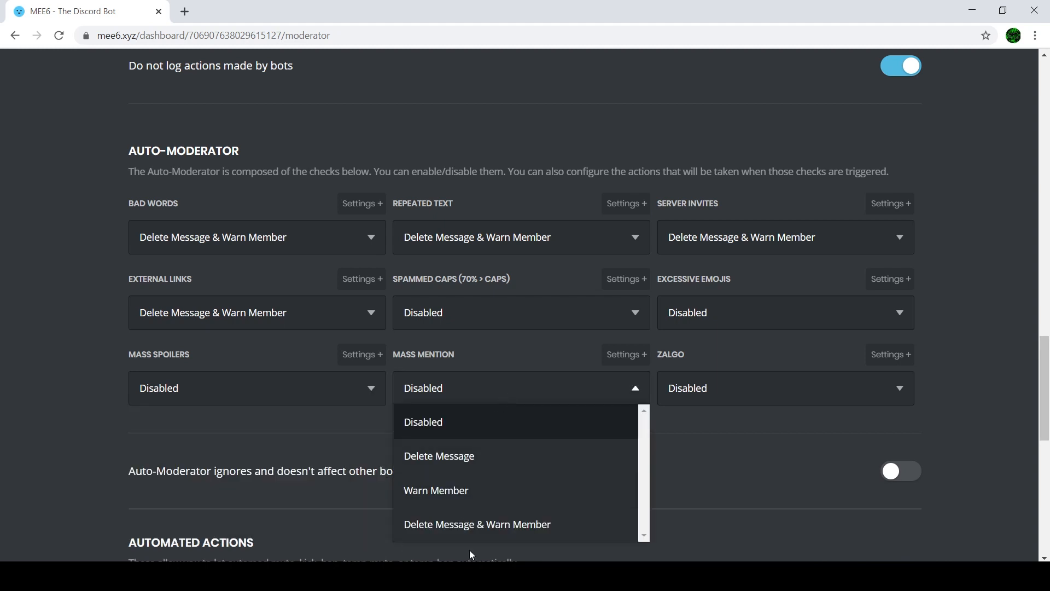
pyautogui.click(475, 523)
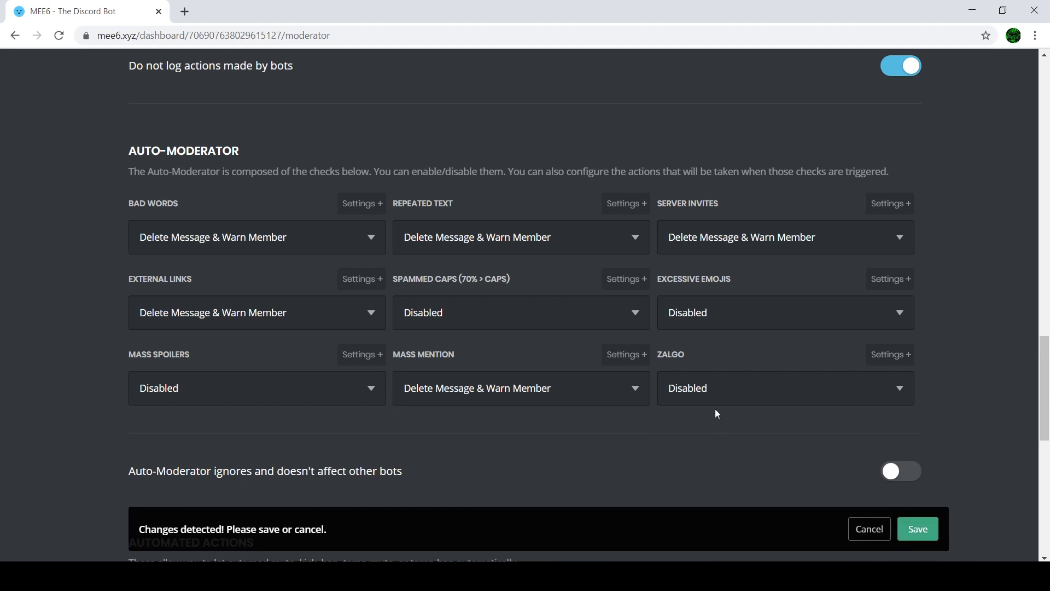
# Lower the mentions limit in the Mass Mention check's settings and confirm.
pyautogui.click(620, 352)
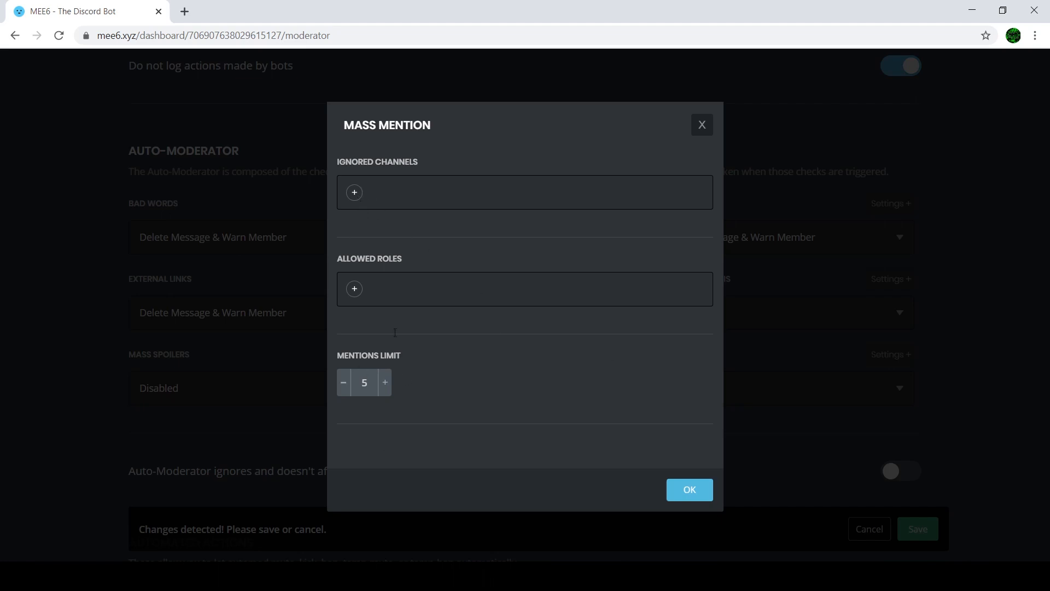
pyautogui.click(345, 383)
pyautogui.click(344, 383)
pyautogui.click(344, 386)
pyautogui.click(344, 383)
pyautogui.click(690, 490)
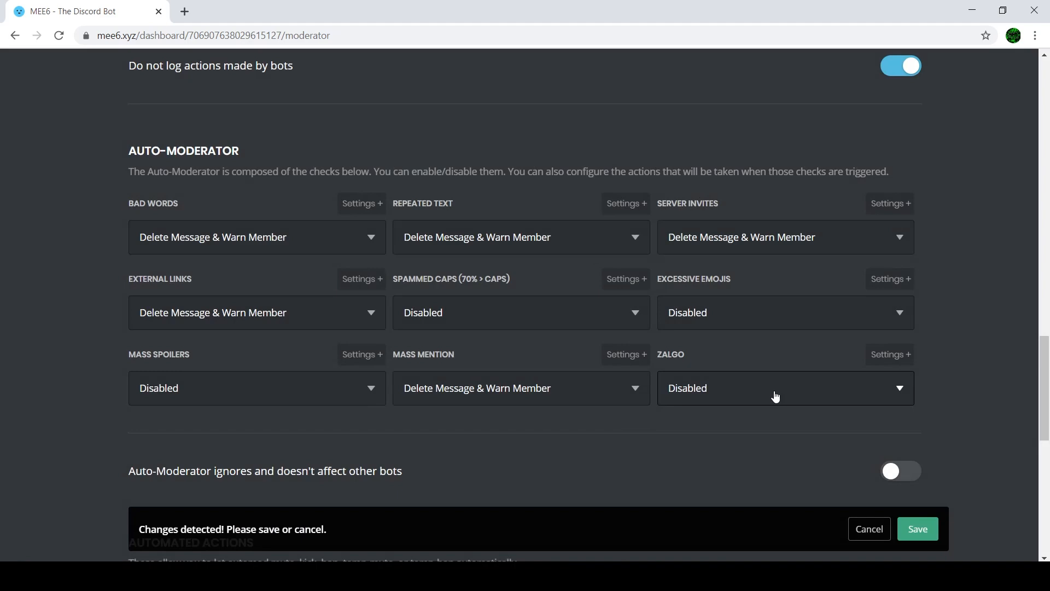
# Examine the available actions and the settings of the Zalgo check.
pyautogui.click(717, 388)
pyautogui.scroll(-3, 699, 443)
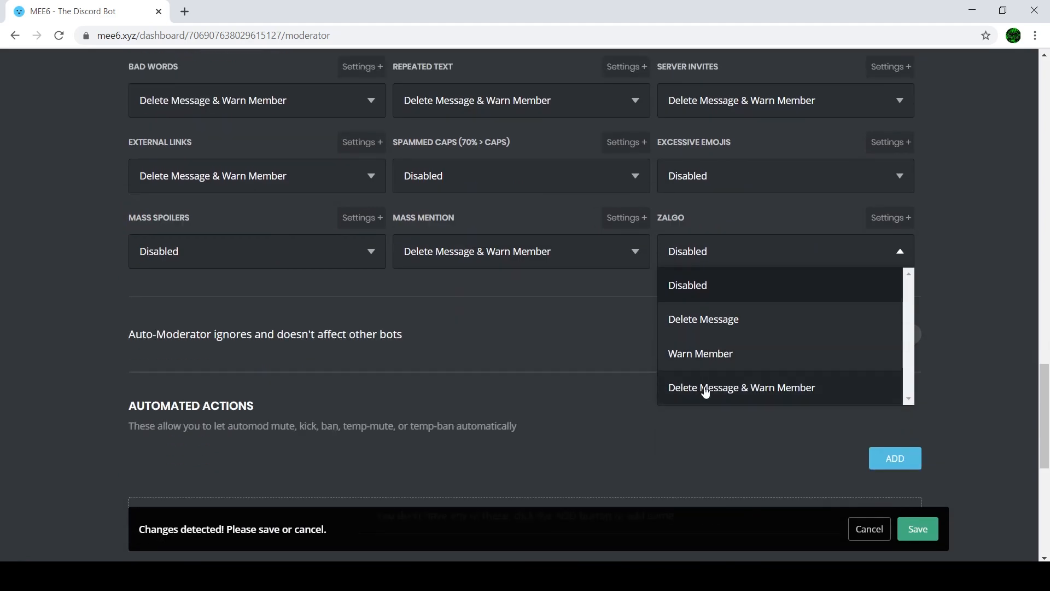
pyautogui.click(890, 217)
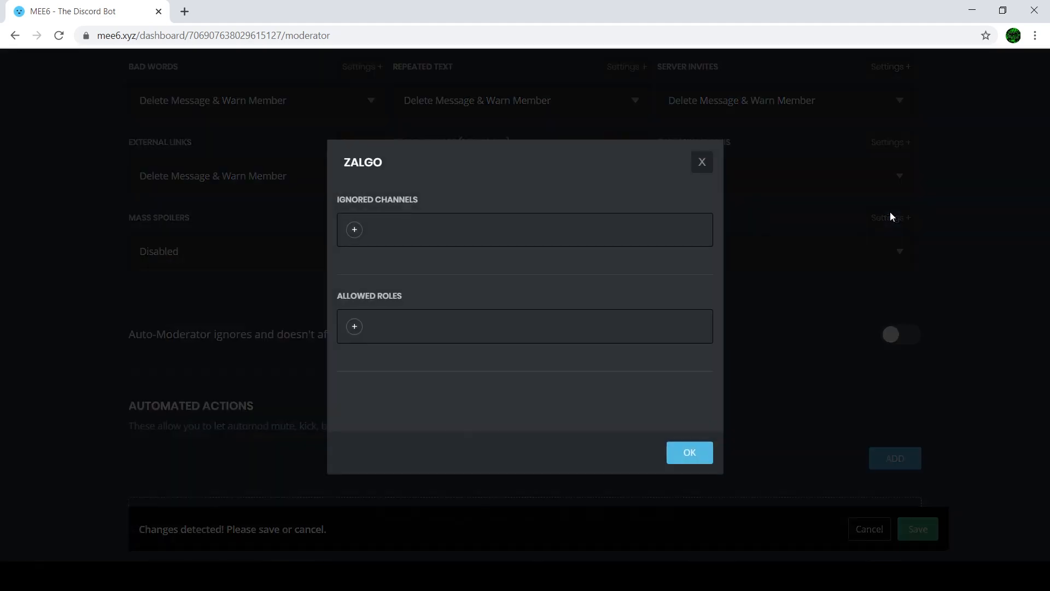
pyautogui.click(703, 161)
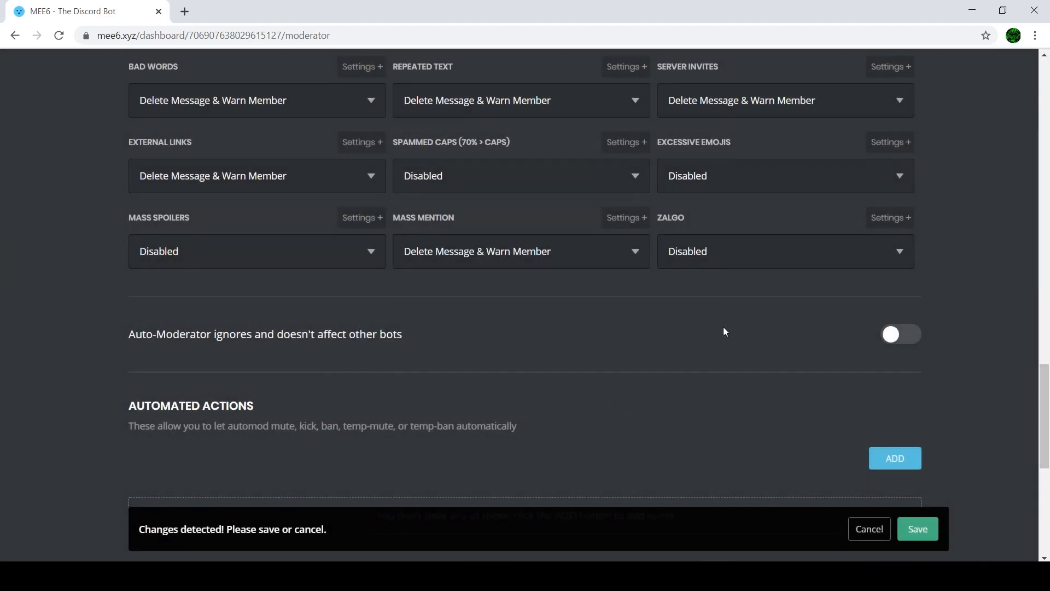
# Save the Mass Mention changes, and enable and save the option that makes the Auto-Moderator ignore other bots.
pyautogui.click(915, 537)
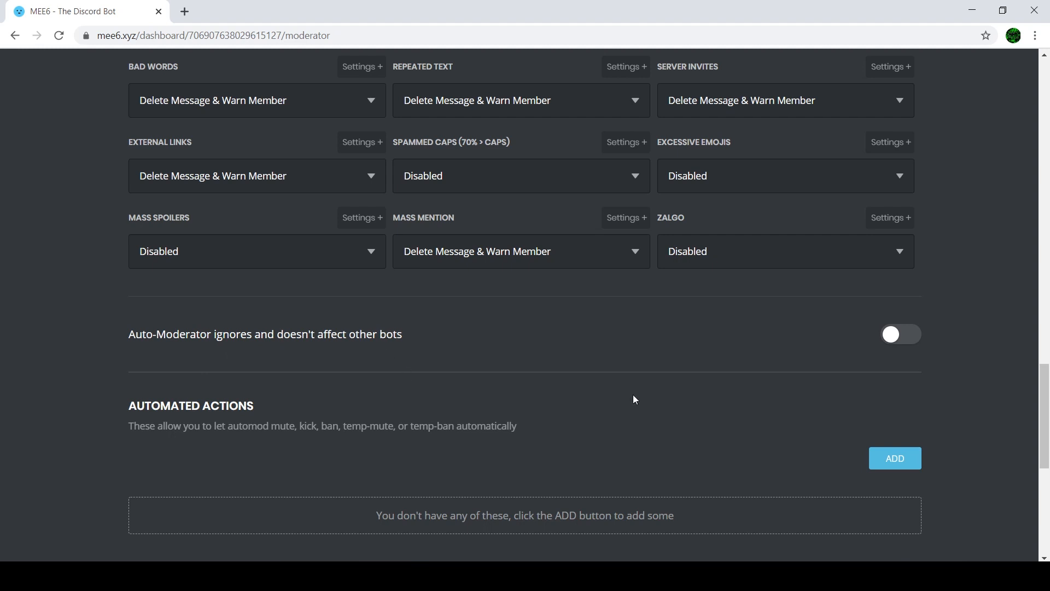
pyautogui.click(904, 337)
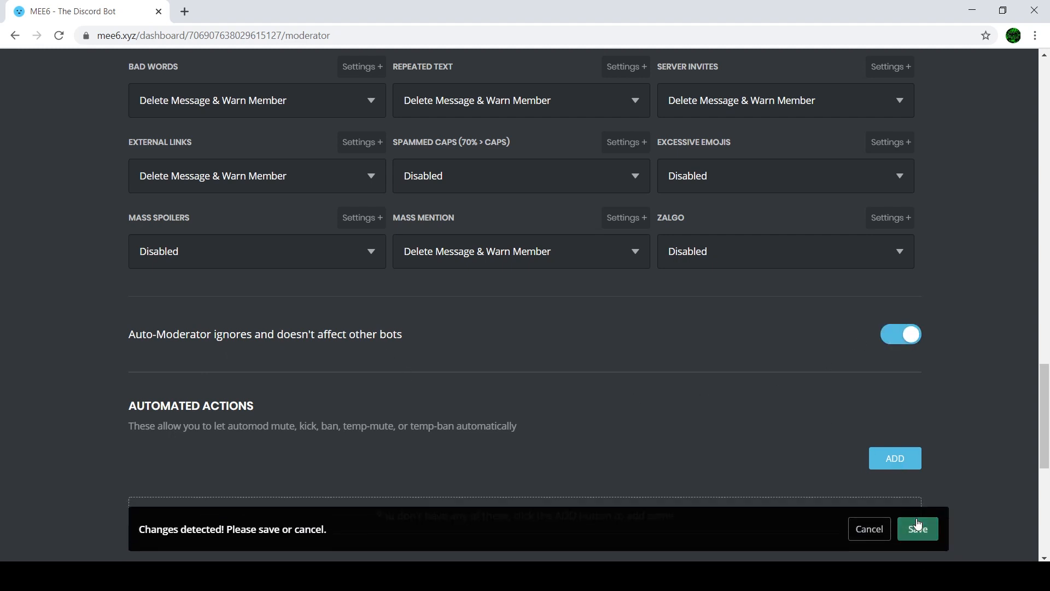
pyautogui.click(918, 522)
# Add a new mute rule to the Auto-Moderator's automated actions.
pyautogui.scroll(-3, 358, 314)
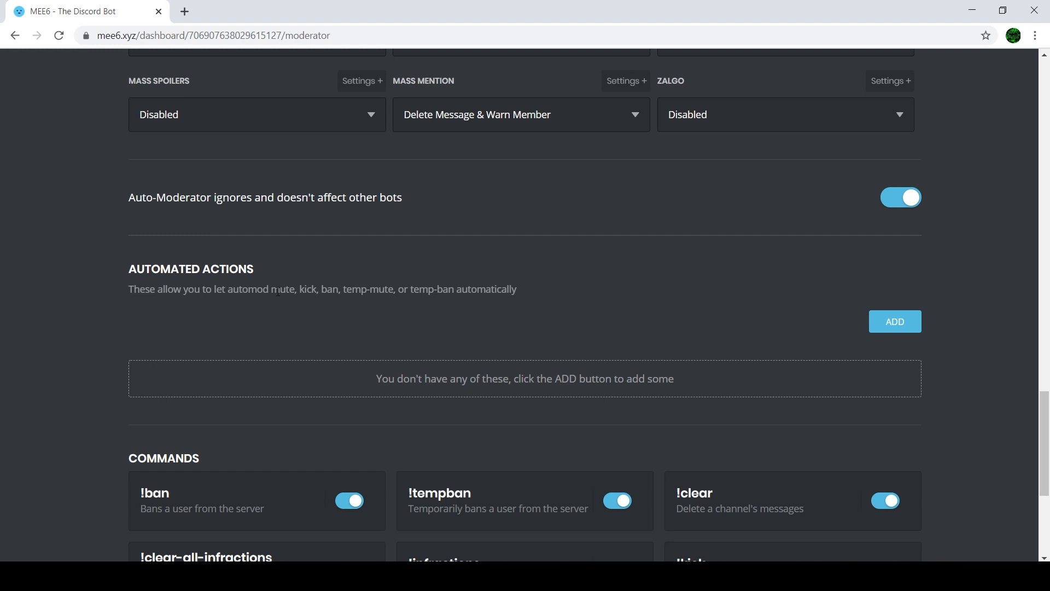
pyautogui.click(902, 331)
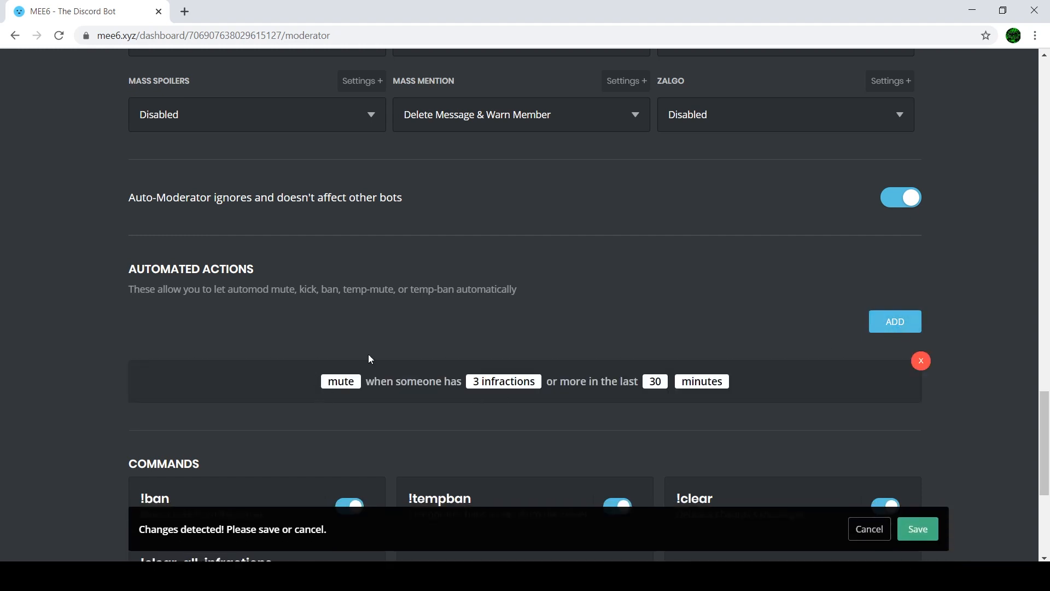
pyautogui.scroll(6, 552, 271)
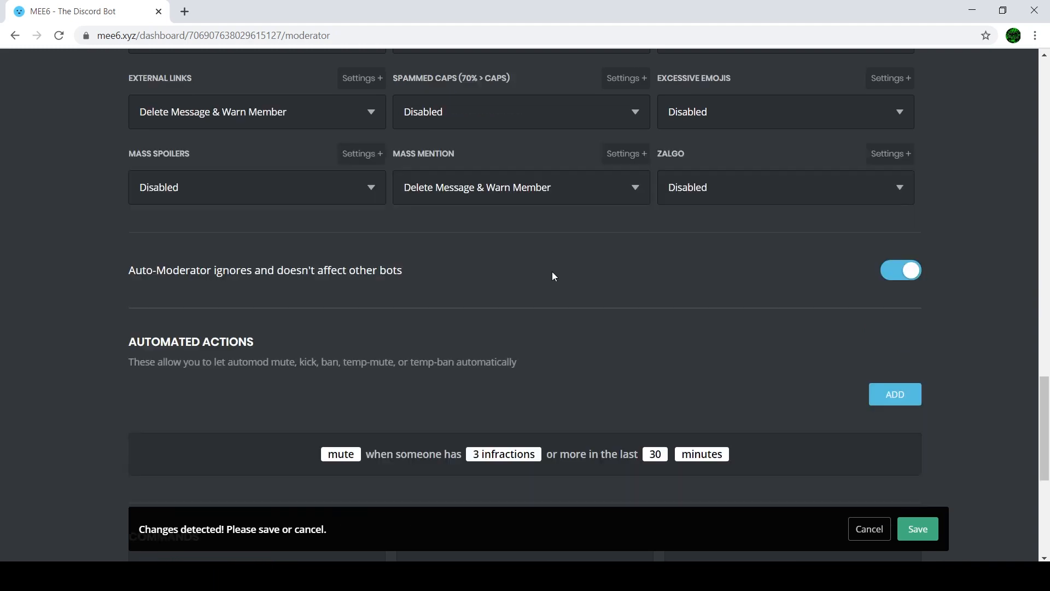
pyautogui.scroll(-2, 541, 287)
pyautogui.scroll(-4, 526, 298)
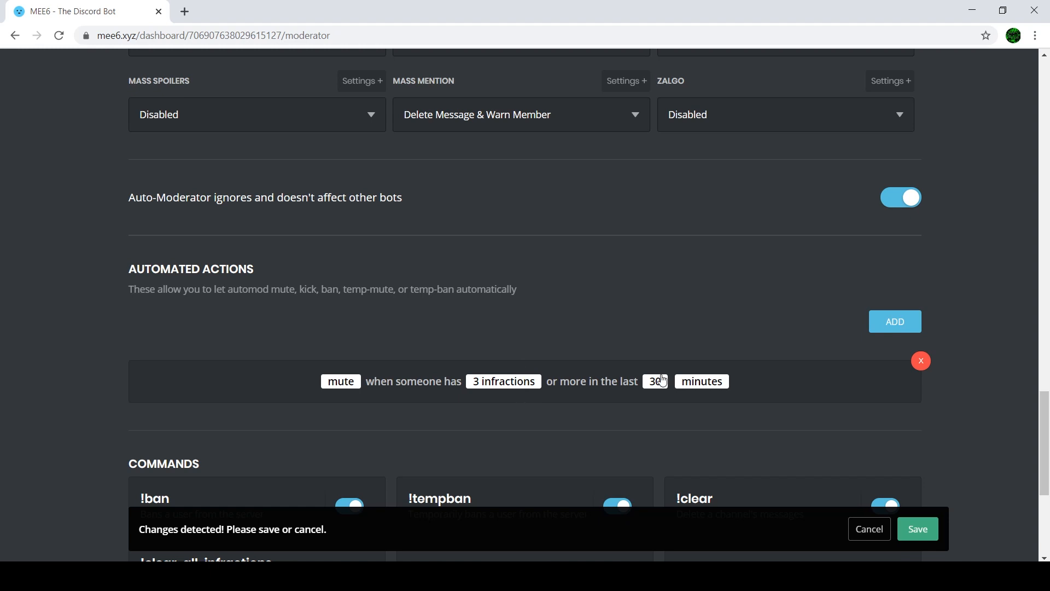
# Set the infraction threshold of the automated mute rule to 4 infractions.
pyautogui.click(481, 388)
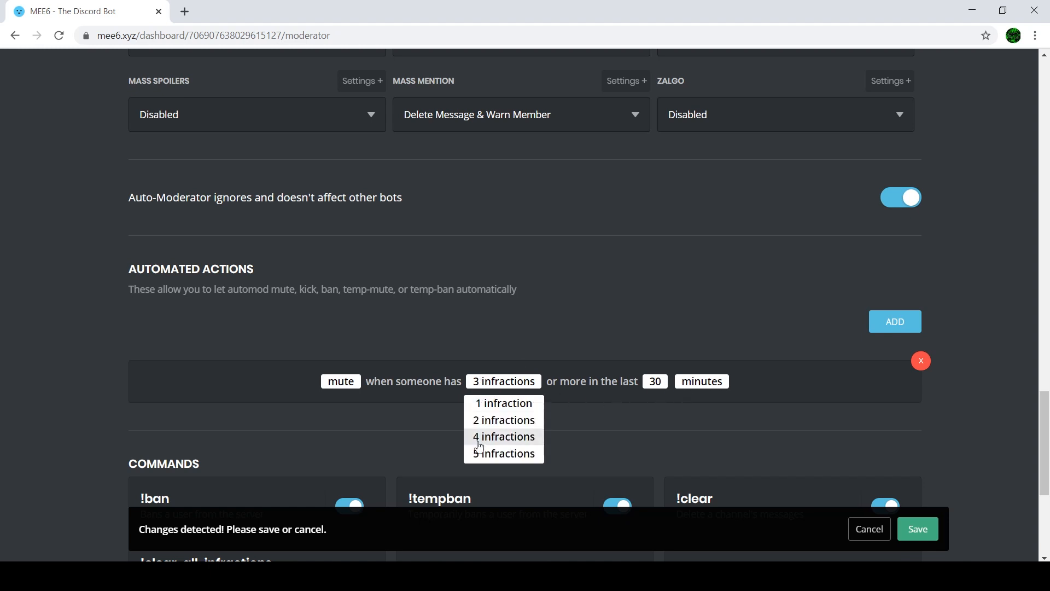
pyautogui.click(490, 420)
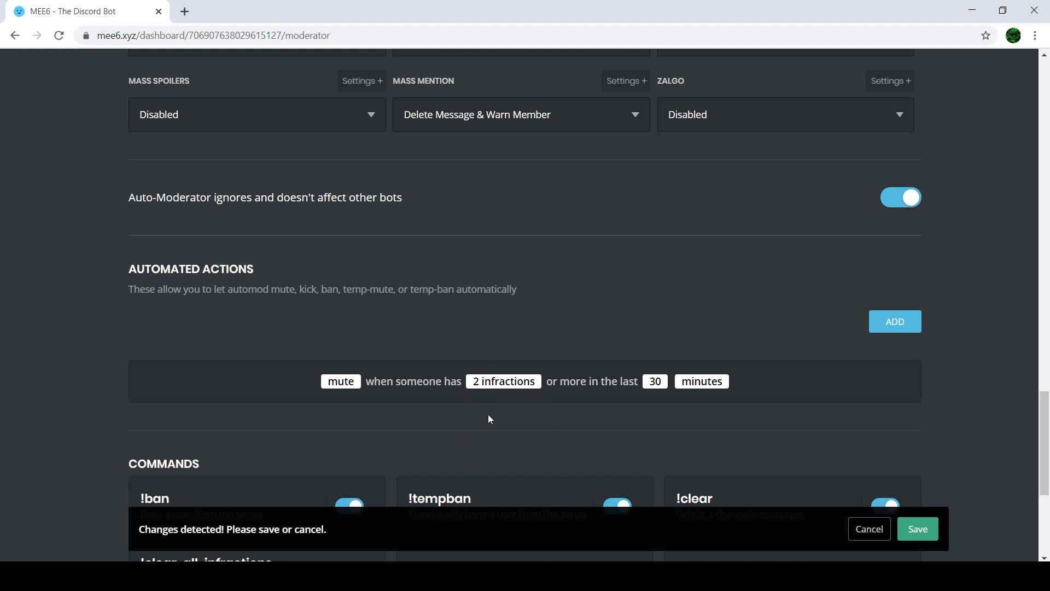
pyautogui.click(480, 383)
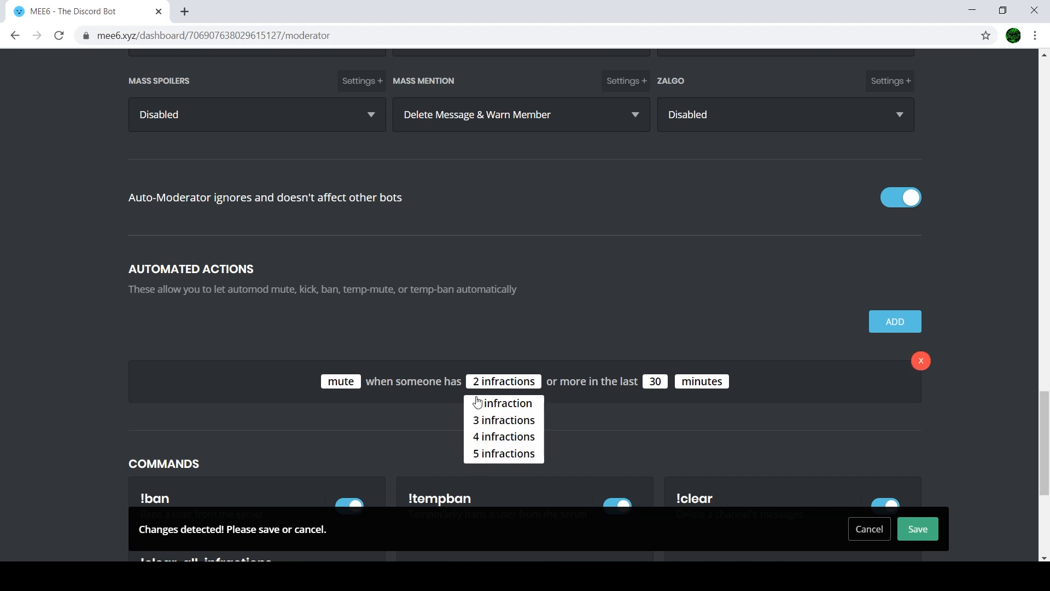
pyautogui.click(477, 437)
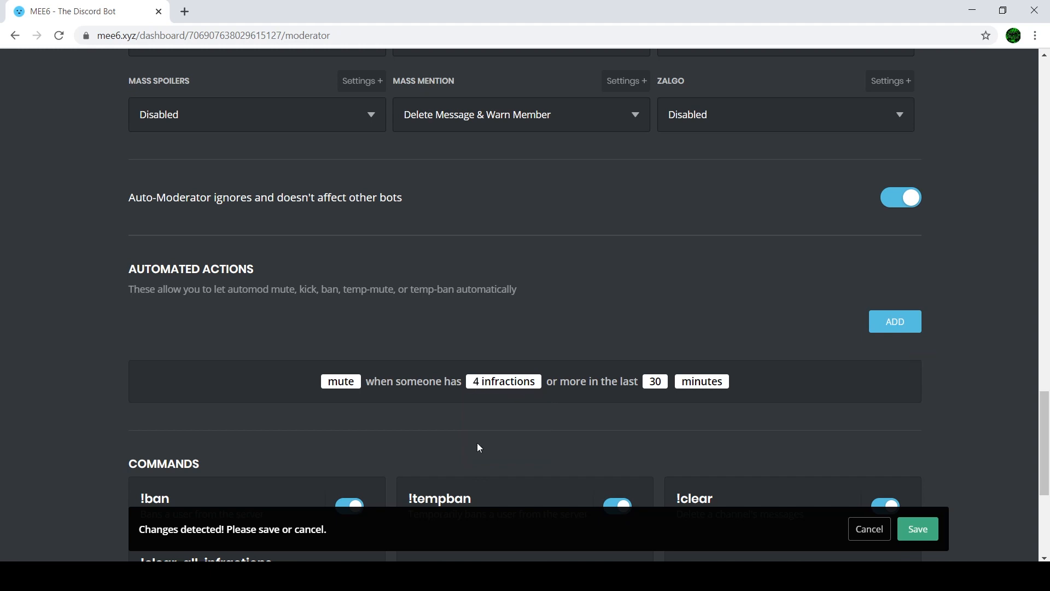
# Add a second mute rule to the Auto-Moderator's automated actions.
pyautogui.click(654, 382)
pyautogui.click(759, 408)
pyautogui.click(894, 321)
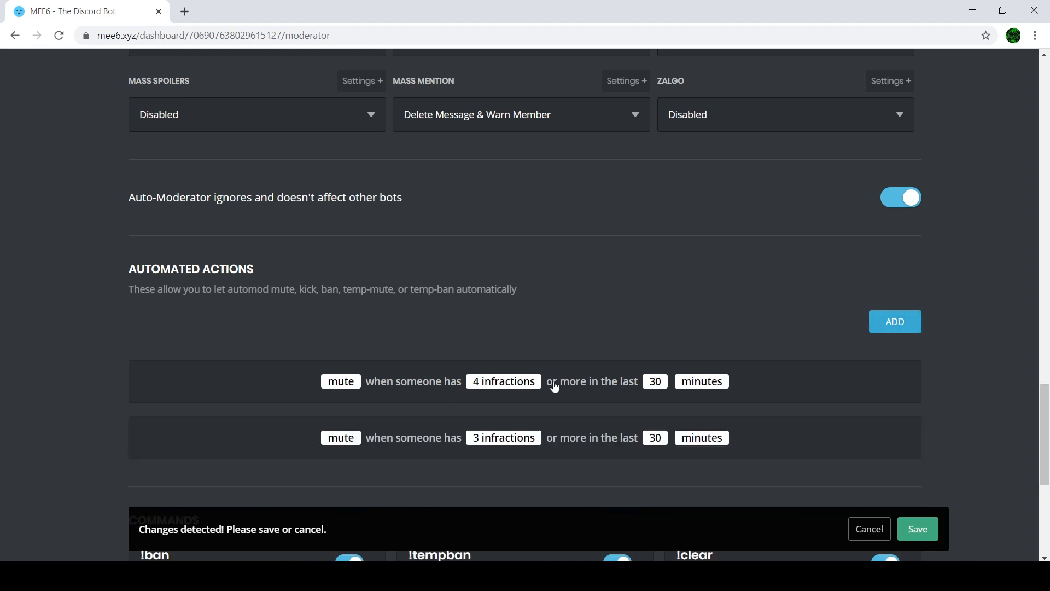
# Change the 4-infraction rule's punishment to a temp mute lasting 1 hour and save the changes.
pyautogui.click(345, 438)
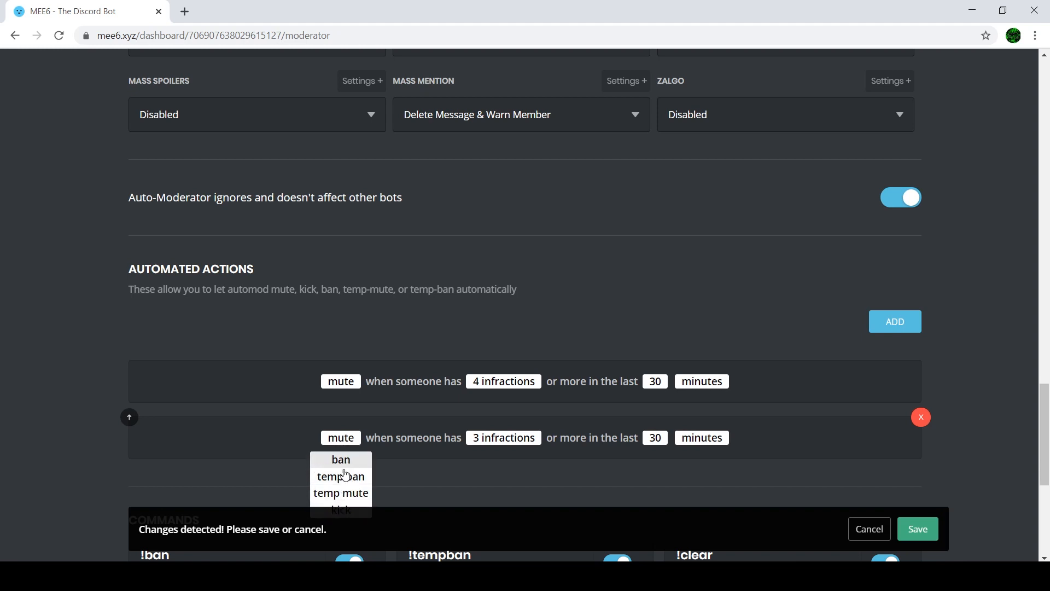
pyautogui.moveTo(340, 382)
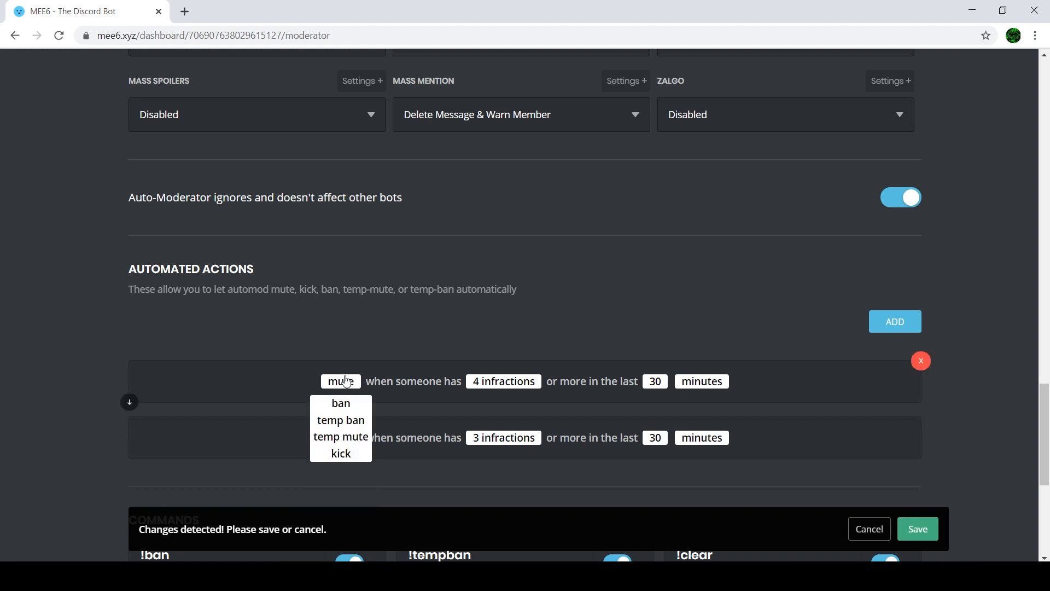
pyautogui.click(346, 443)
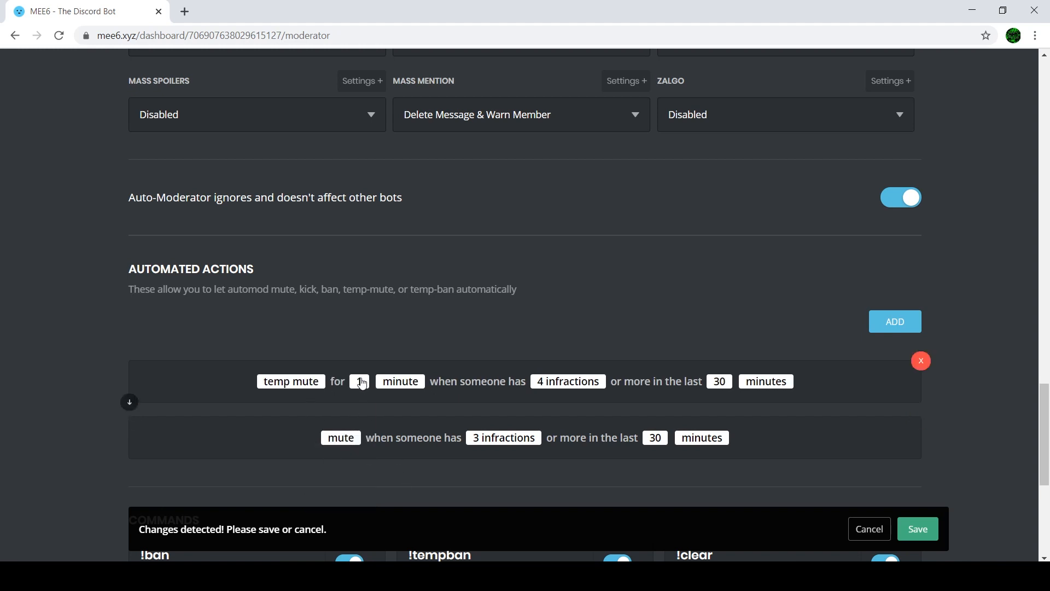
pyautogui.scroll(-10, 359, 448)
pyautogui.moveTo(399, 383)
pyautogui.click(398, 422)
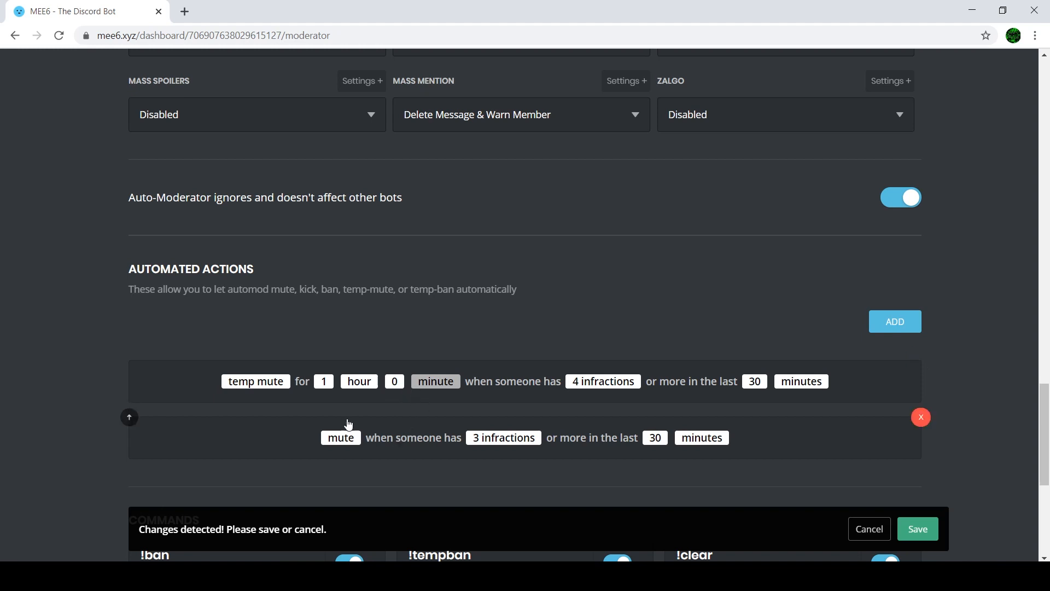
pyautogui.moveTo(519, 438)
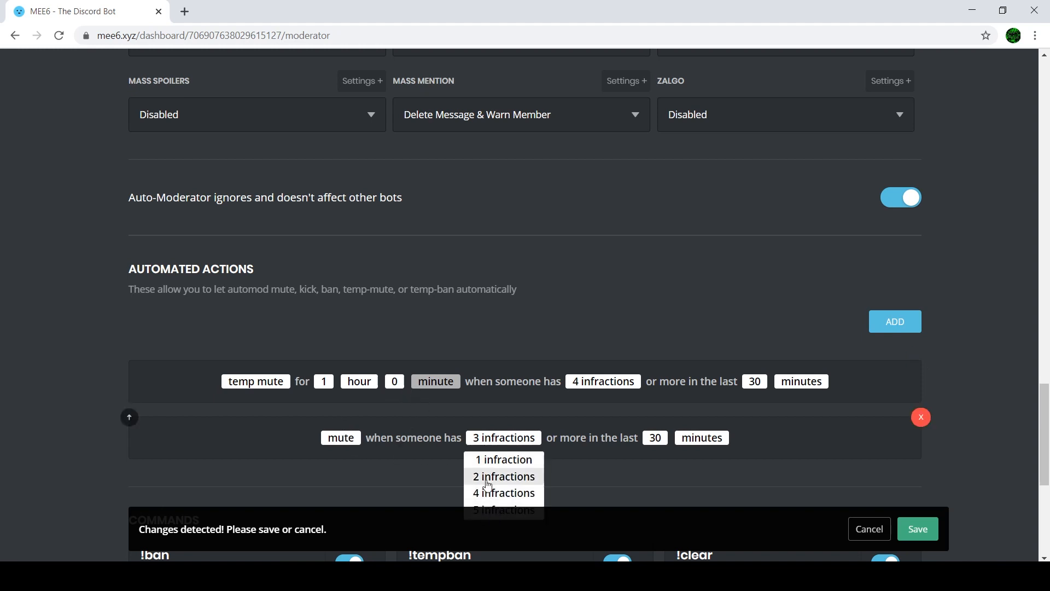
pyautogui.click(933, 528)
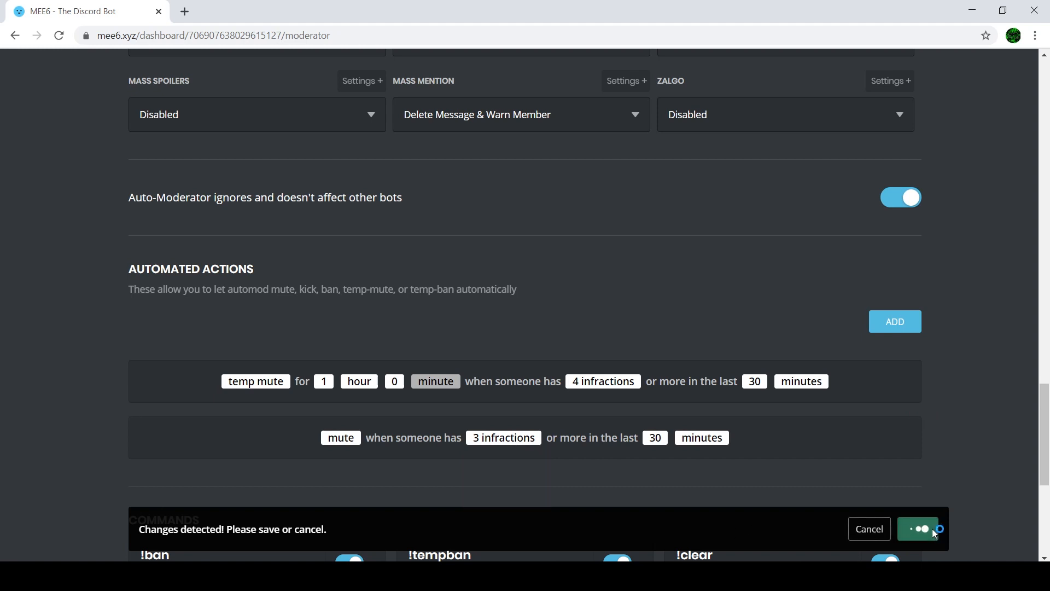
# Try to set the second mute rule's threshold to 5 infractions.
pyautogui.click(492, 441)
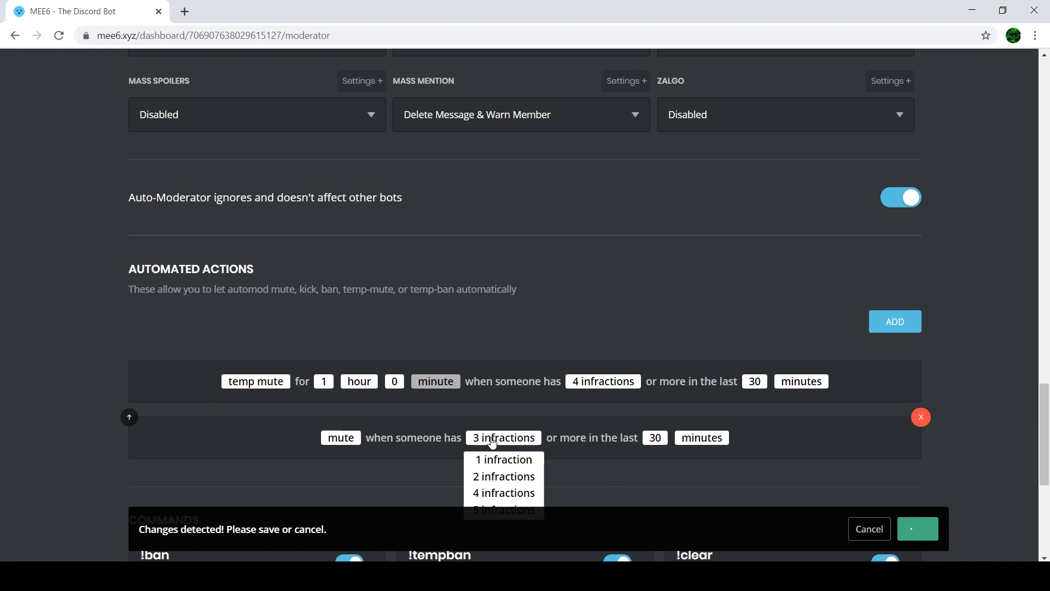
pyautogui.click(502, 508)
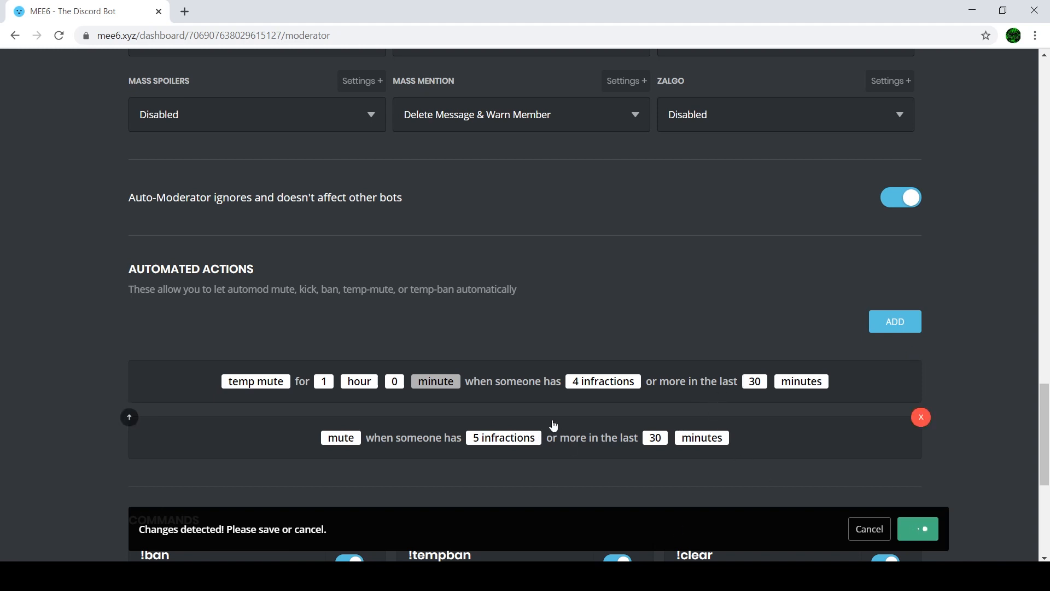
# Examine the available moderation commands, the assigned moderator roles and the automated action rules.
pyautogui.scroll(-3, 553, 425)
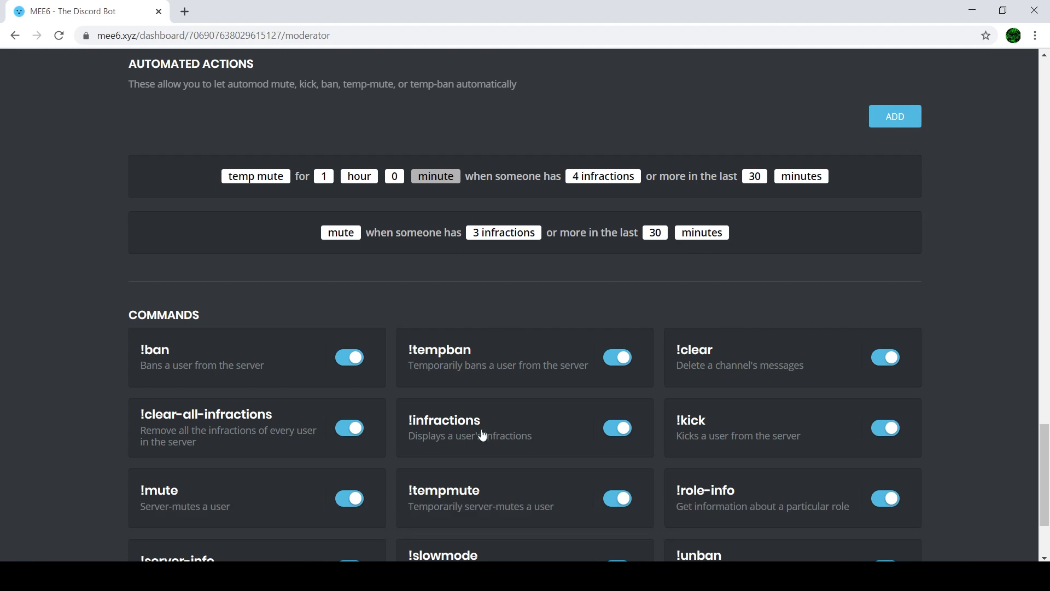
pyautogui.scroll(-2, 510, 435)
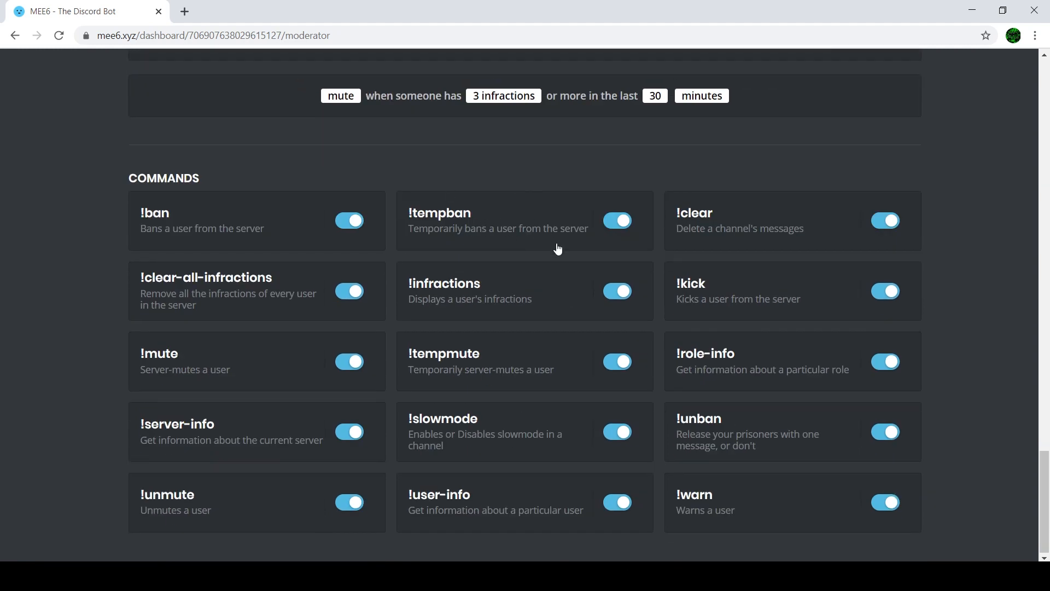
pyautogui.scroll(-1, 500, 393)
pyautogui.scroll(2, 683, 416)
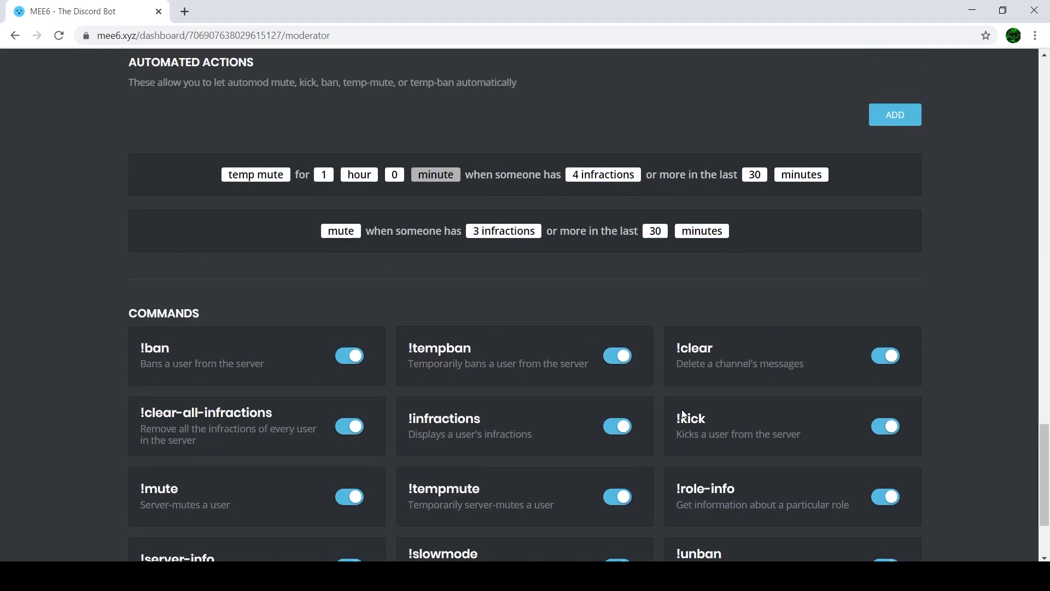
pyautogui.scroll(-2, 681, 409)
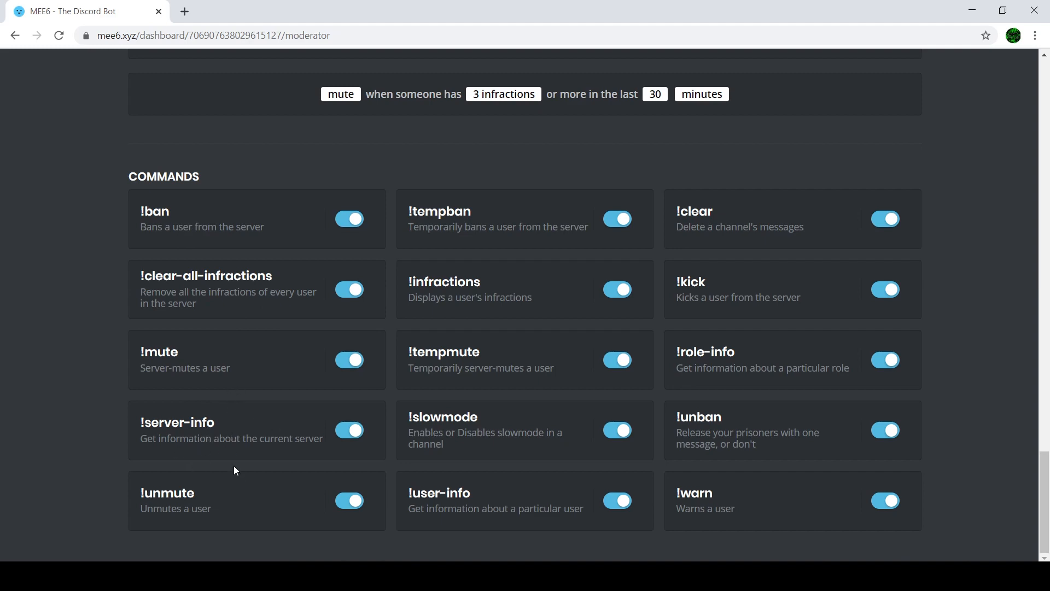
pyautogui.scroll(20, 383, 160)
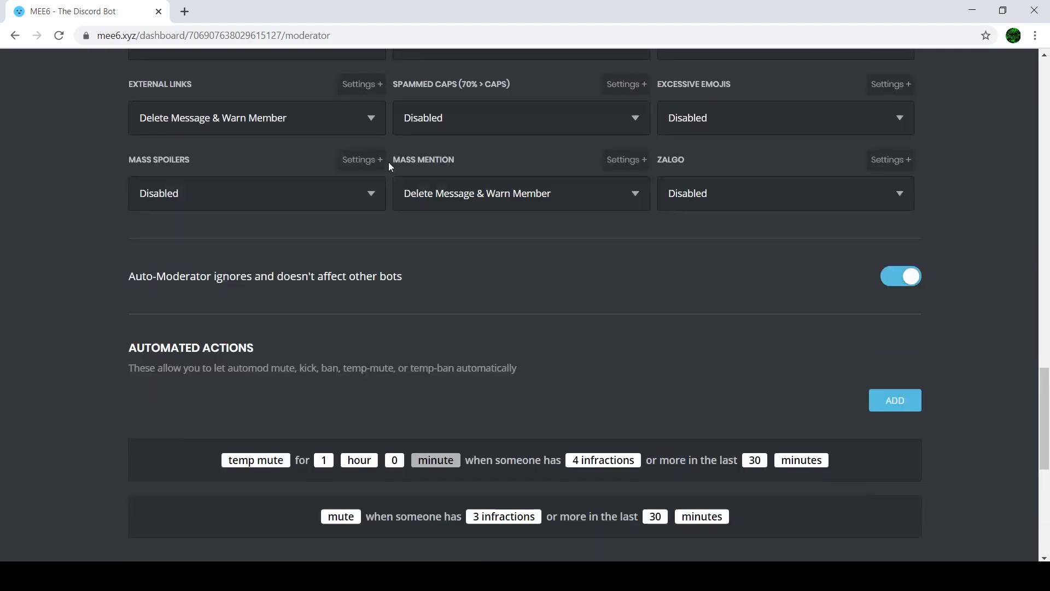
pyautogui.scroll(5, 542, 129)
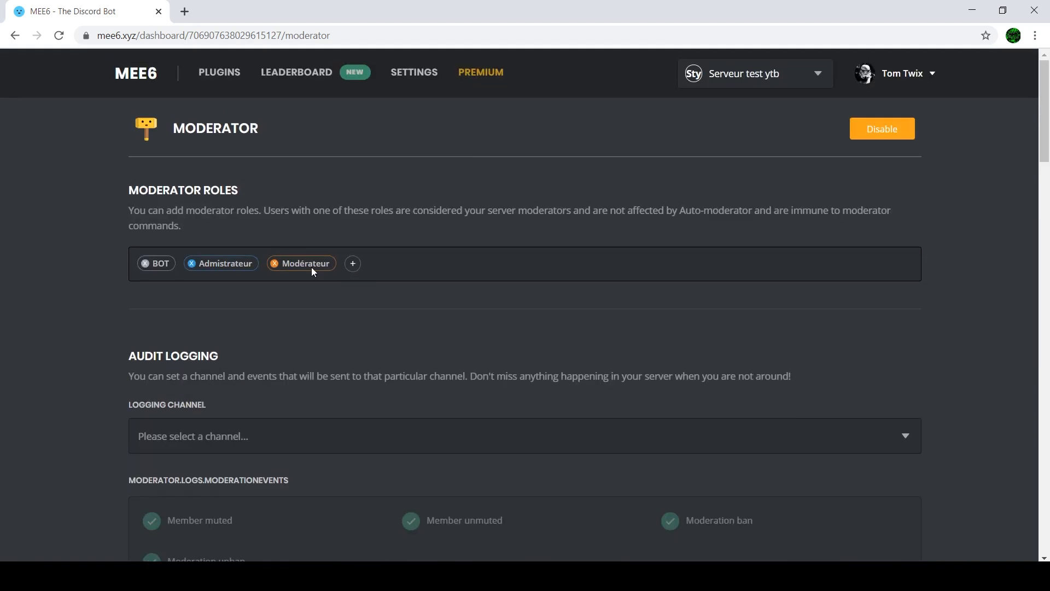
pyautogui.scroll(-20, 549, 339)
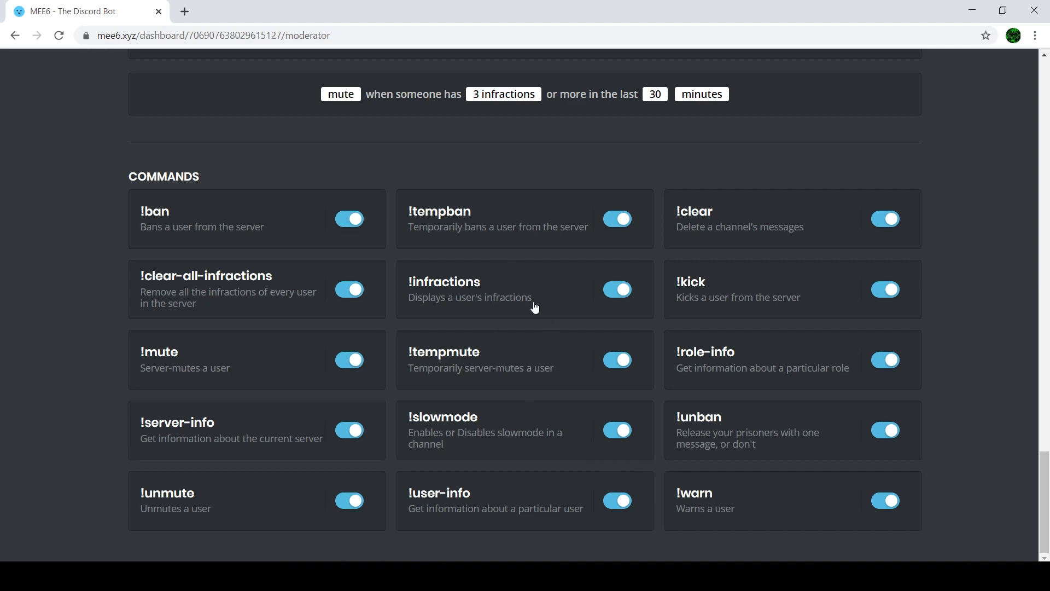
pyautogui.scroll(10, 520, 298)
pyautogui.scroll(-5, 524, 283)
pyautogui.scroll(-4, 524, 278)
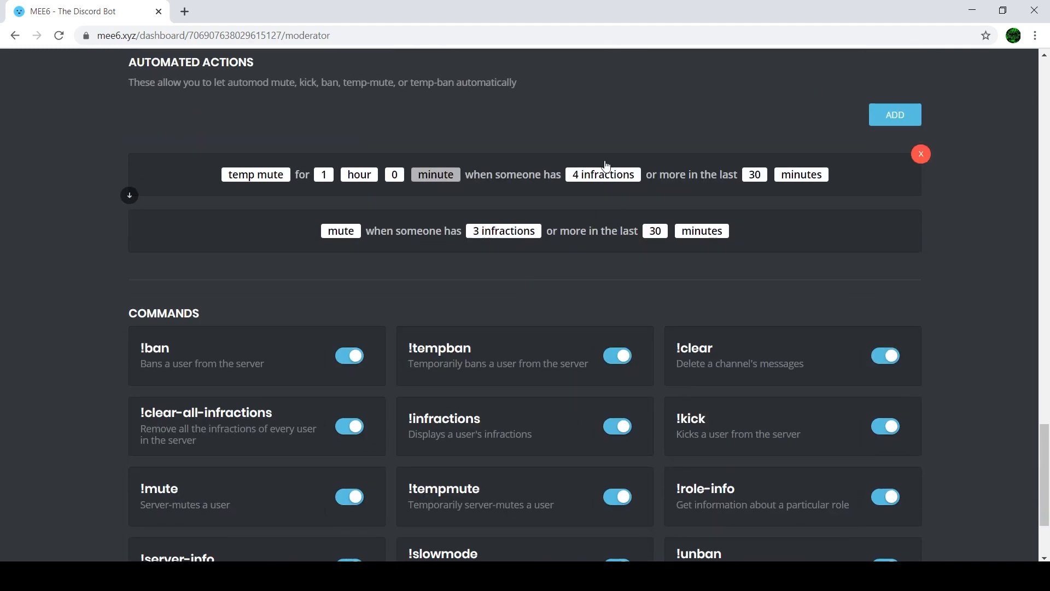
pyautogui.click(605, 179)
pyautogui.click(624, 110)
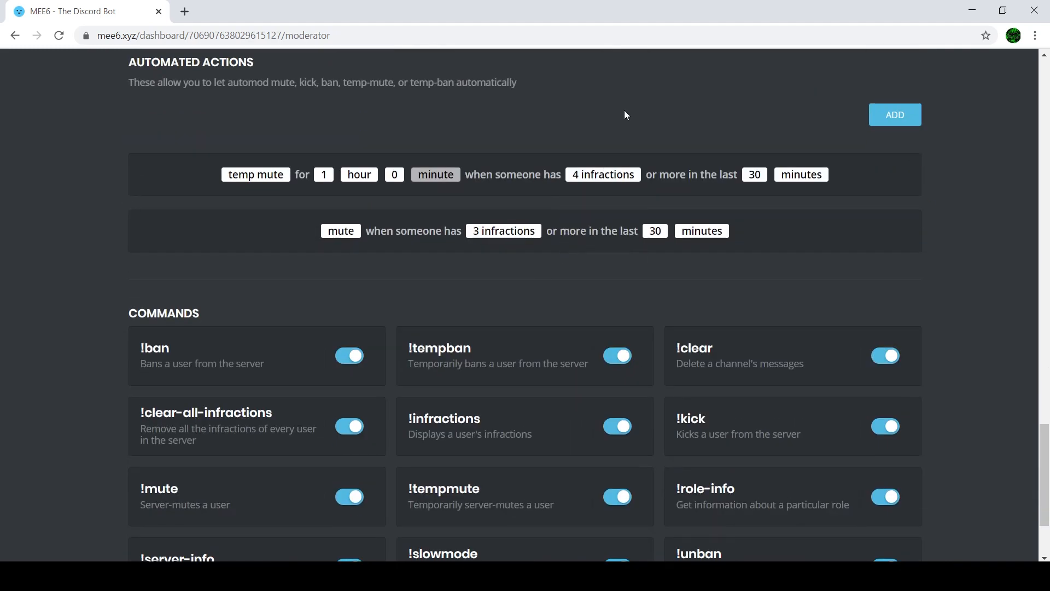
pyautogui.scroll(-3, 558, 321)
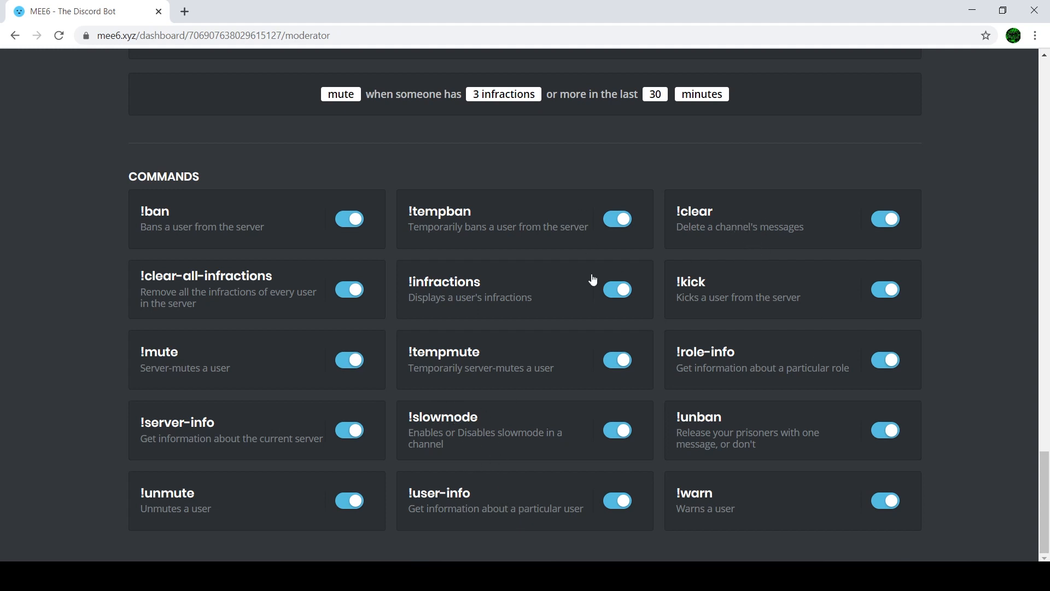
# Switch to Discord and flood the #général channel with a series of short "R" messages.
pyautogui.click(493, 576)
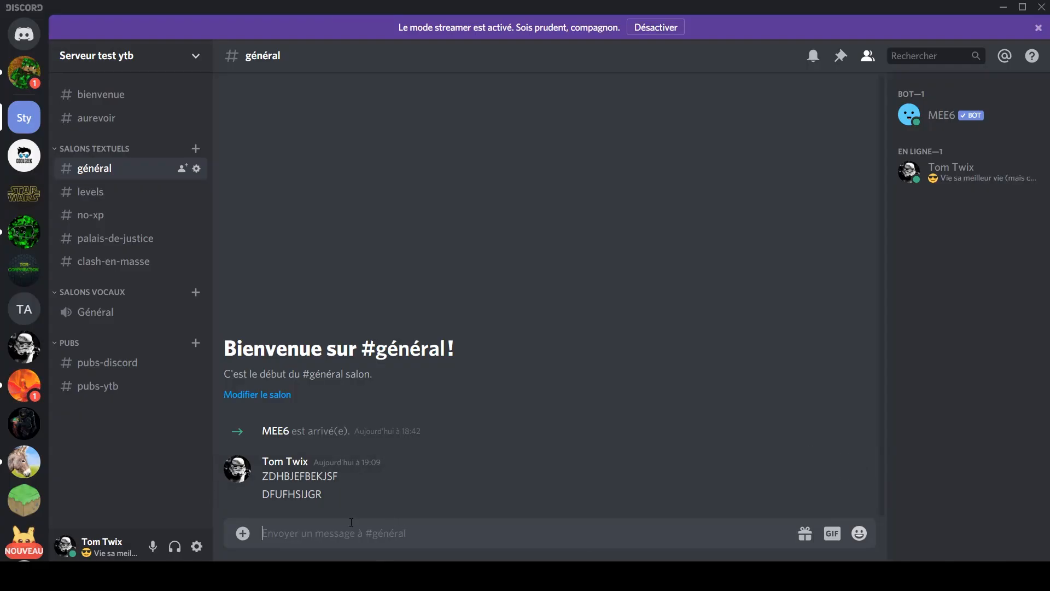
pyautogui.write('R R R R R R R R R ')
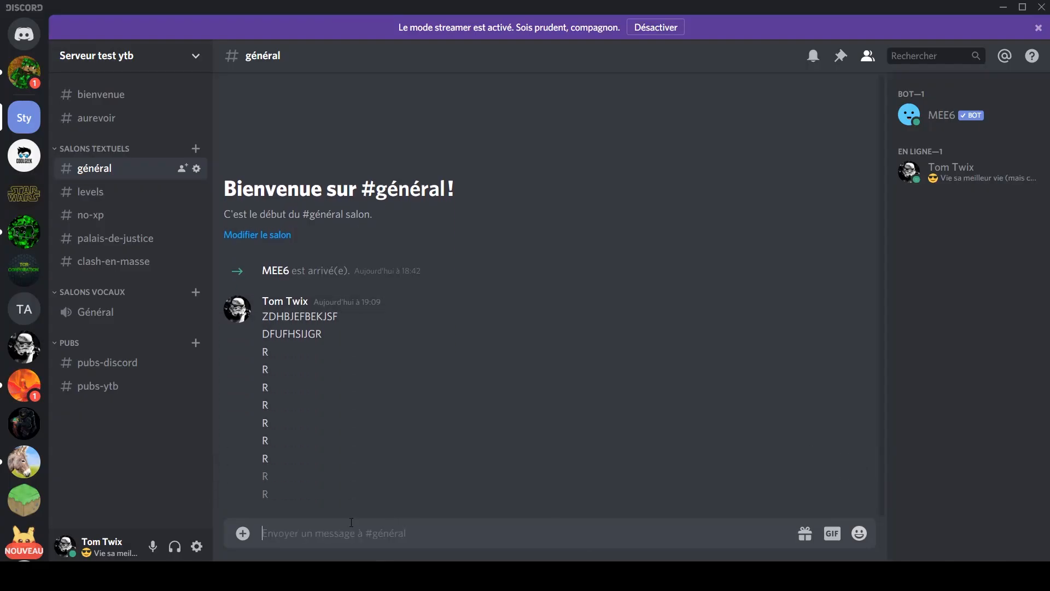
pyautogui.write('R R RR R RR R R')
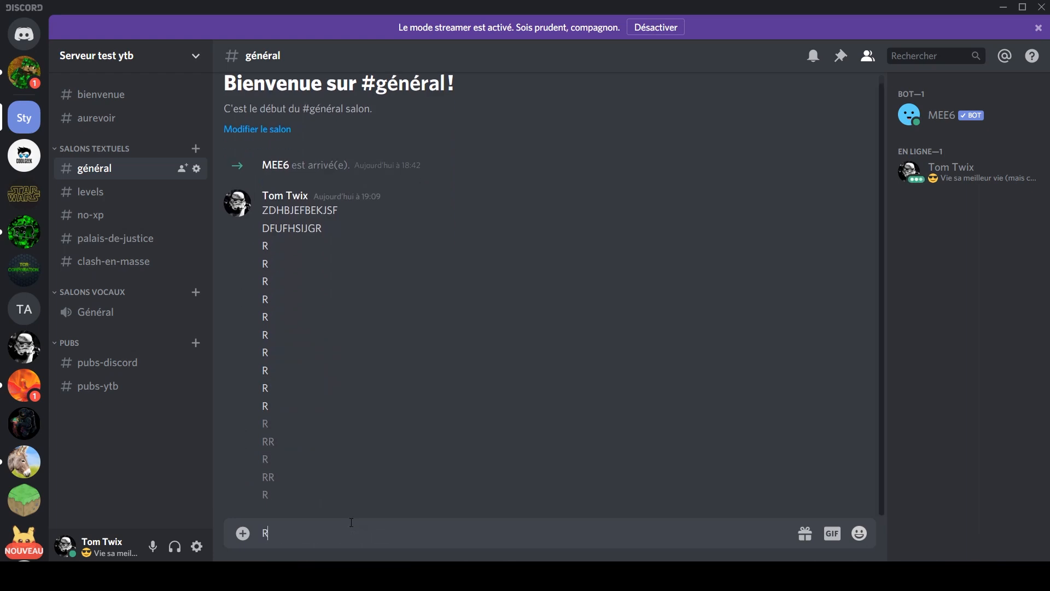
pyautogui.press('Return')
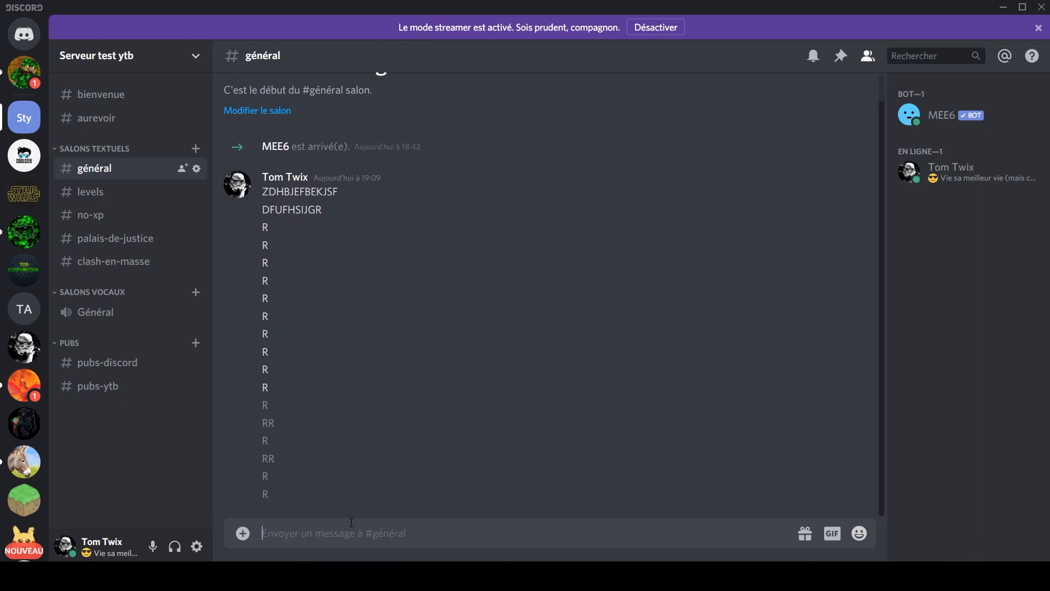
# Delete messages from #général by sending the bot command "!clear 10".
pyautogui.write('s')
pyautogui.press('BackSpace')
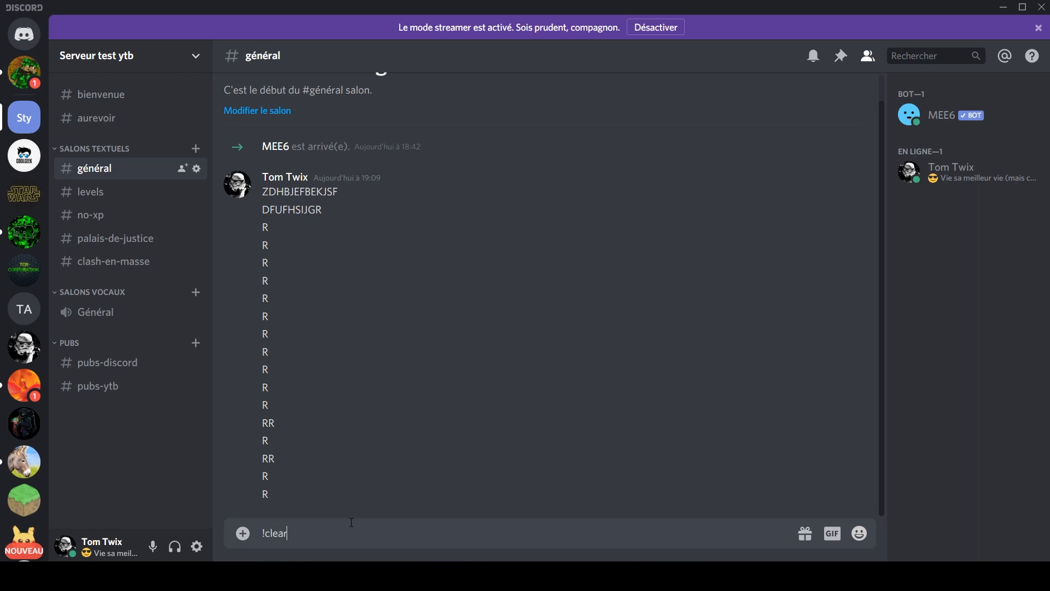
pyautogui.write('!clear 10')
pyautogui.press('Return')
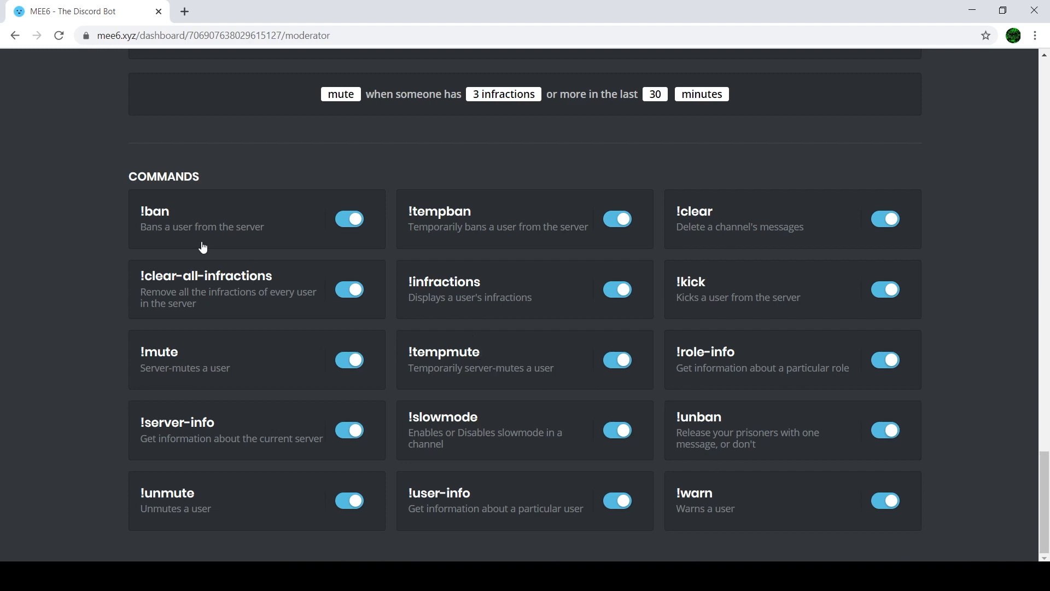
# Return to the MEE6 dashboard in the browser, open the Music Quiz plugin and read the limit on !start-quiz.
pyautogui.scroll(20, 315, 234)
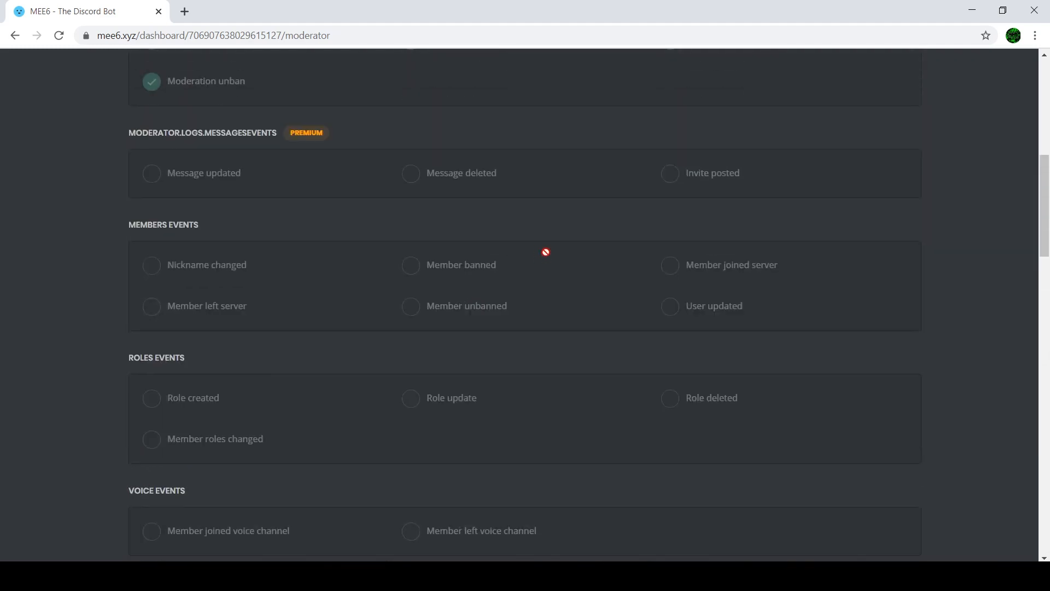
pyautogui.scroll(1, 526, 234)
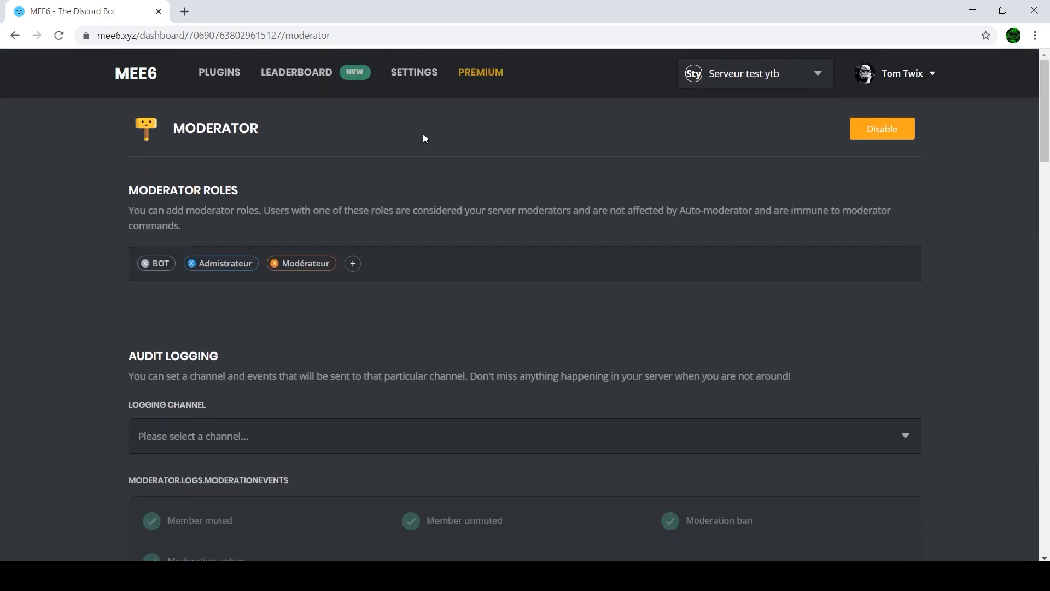
pyautogui.click(222, 73)
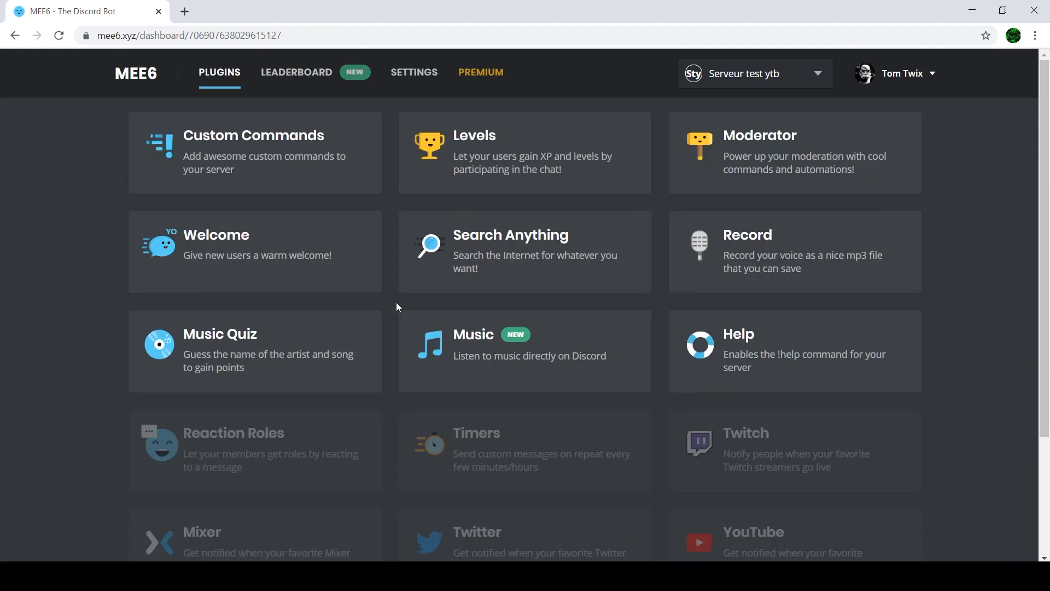
pyautogui.click(304, 342)
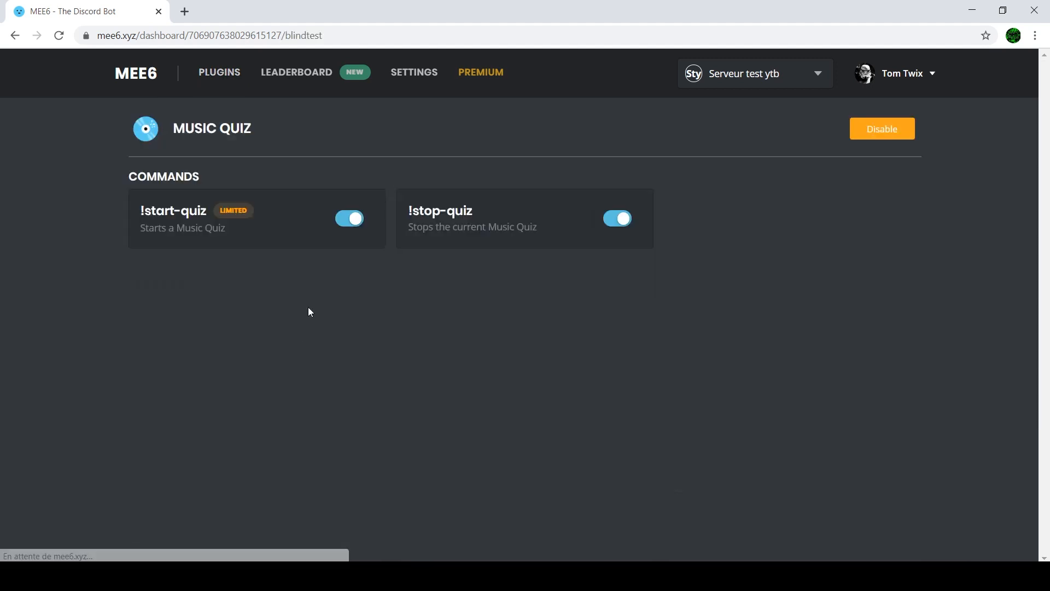
pyautogui.moveTo(241, 213)
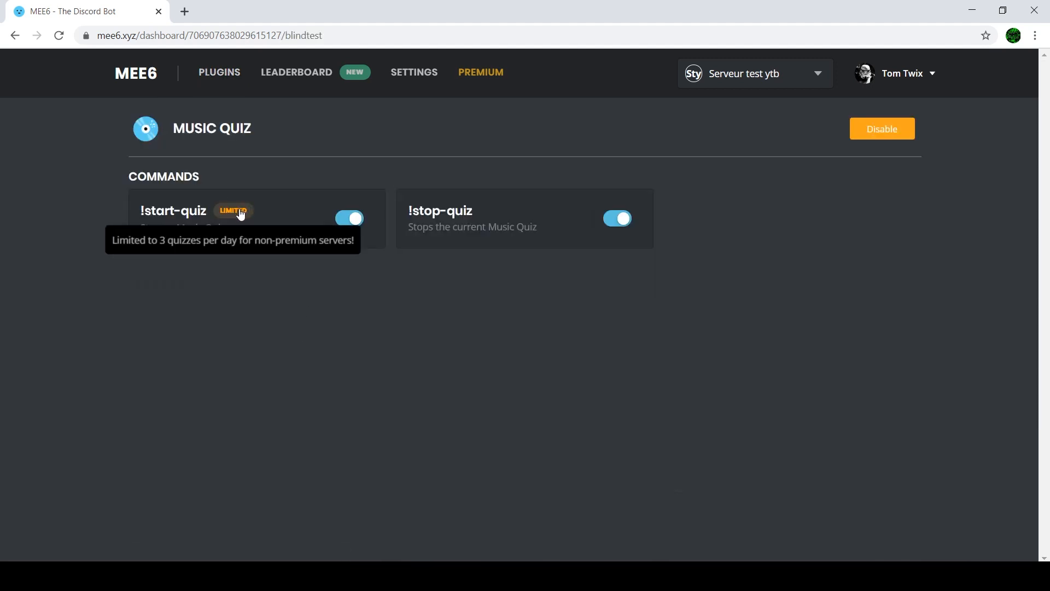
# Go back to the plugin overview and open the Music plugin to examine its commands.
pyautogui.click(16, 36)
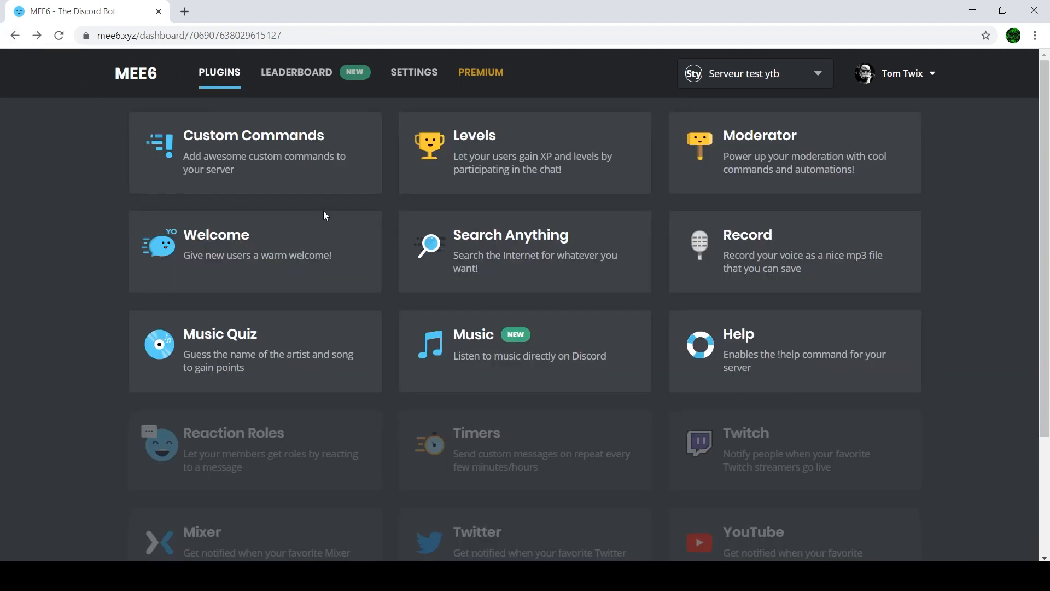
pyautogui.click(442, 372)
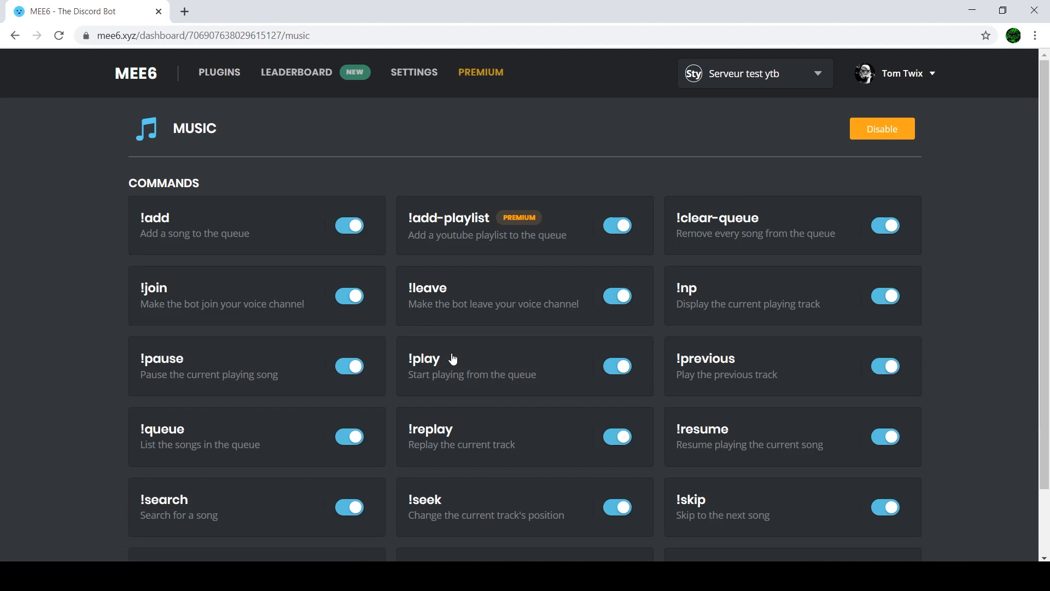
pyautogui.scroll(-1, 814, 275)
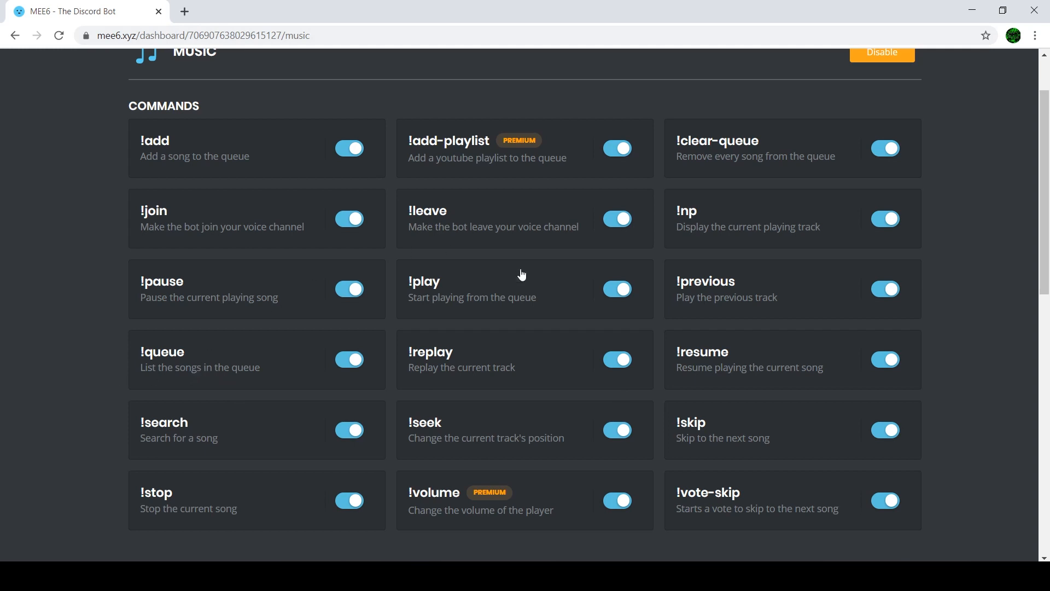
# Leave the Music plugin and open the Record plugin to view its commands.
pyautogui.scroll(2, 296, 182)
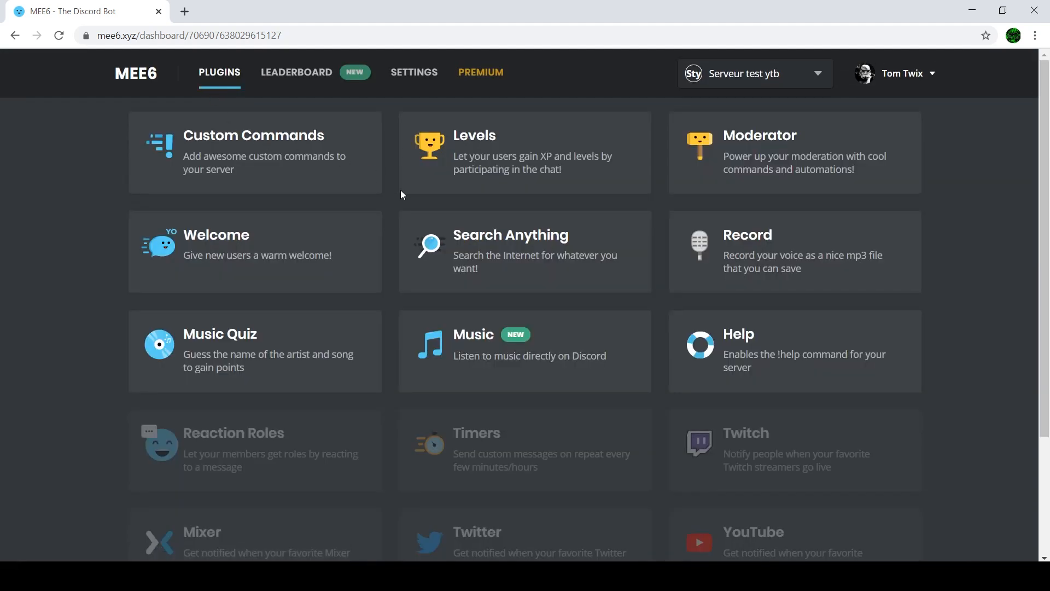
pyautogui.click(733, 275)
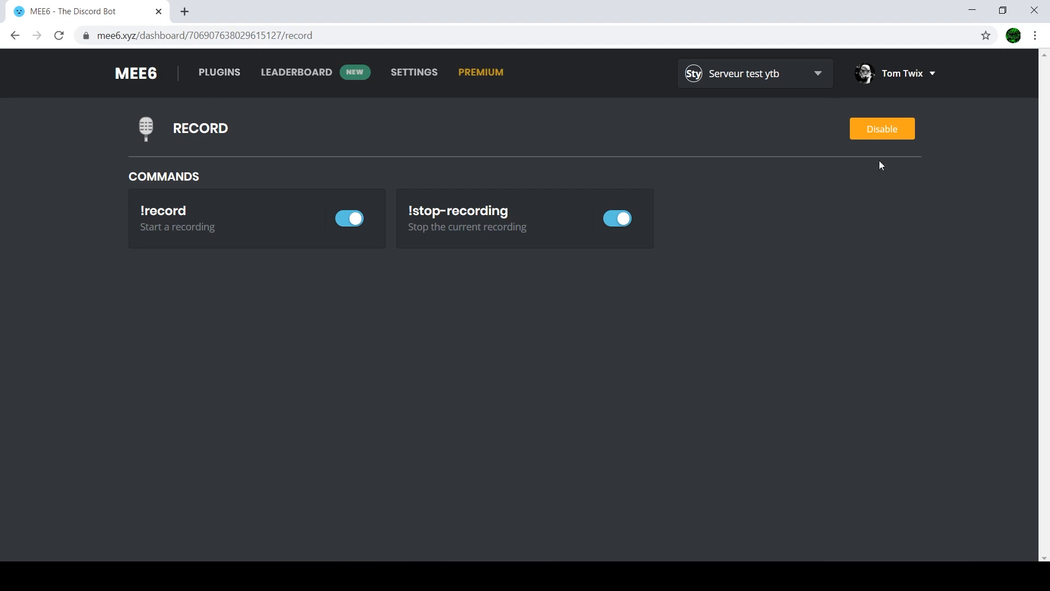
# Disable the Record plugin and dismiss the prompt to enable it again.
pyautogui.click(891, 138)
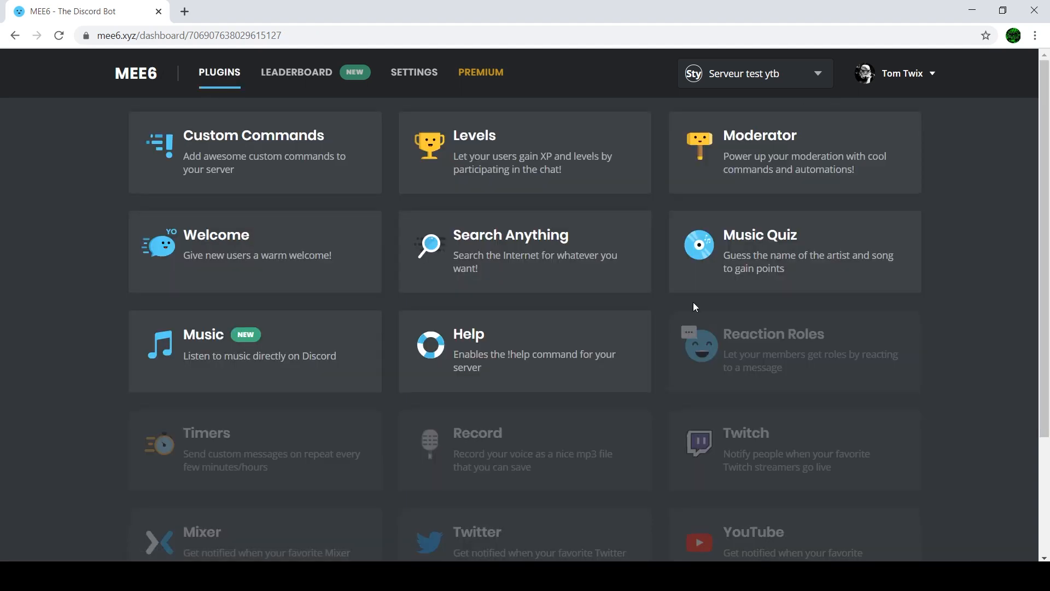
pyautogui.scroll(-3, 692, 302)
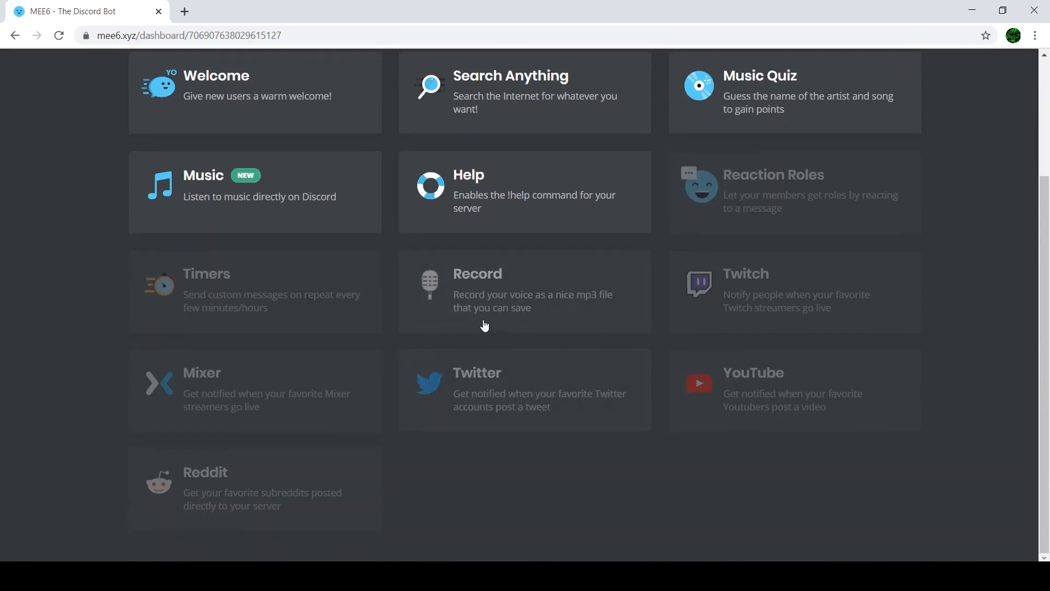
pyautogui.click(576, 303)
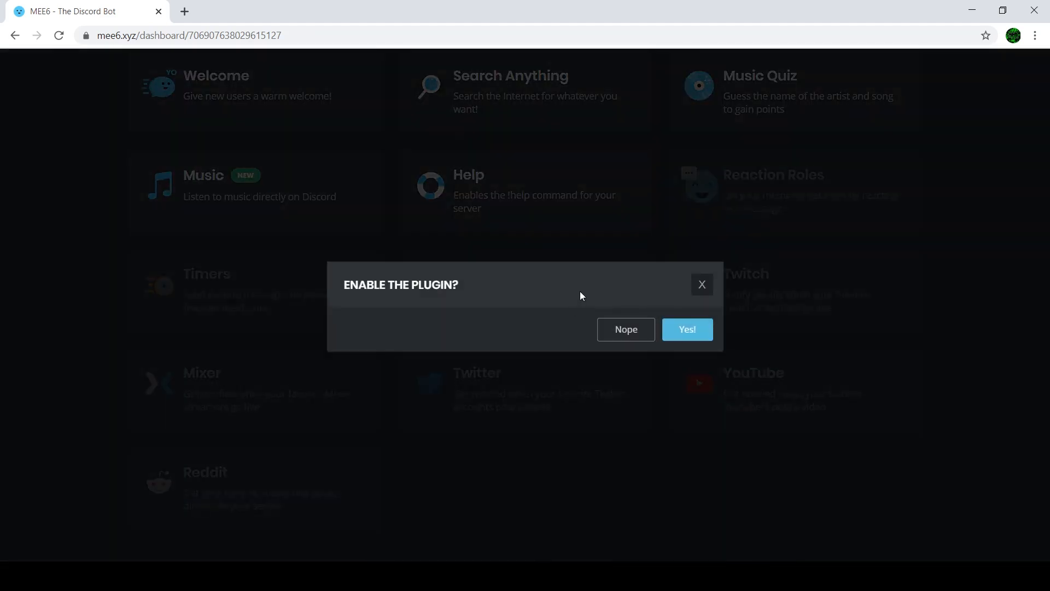
pyautogui.click(710, 286)
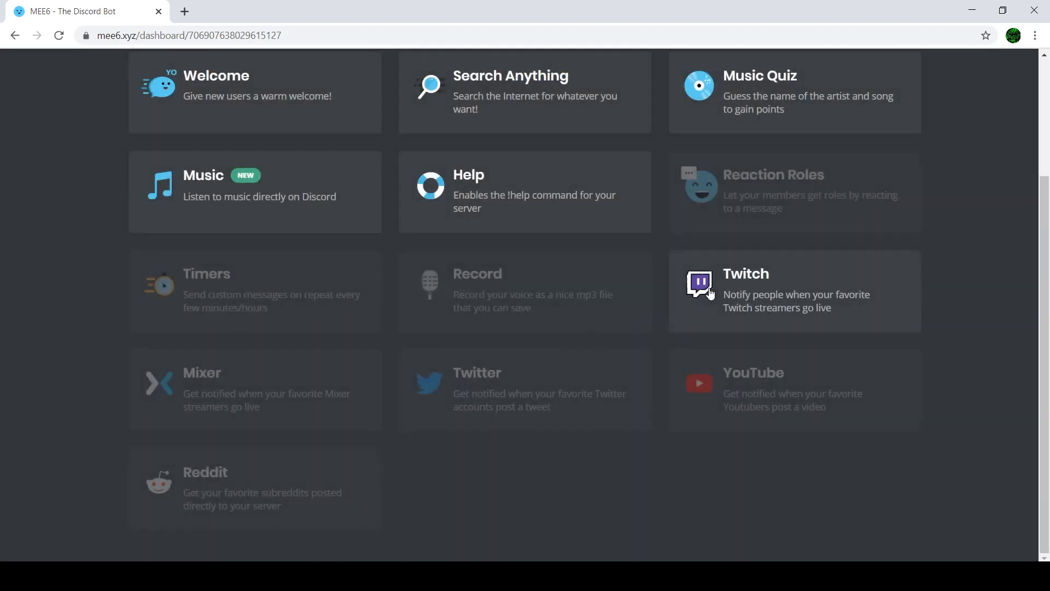
# View the commands of the Help and Search Anything plugins, returning to the plugin overview after each.
pyautogui.scroll(3, 569, 285)
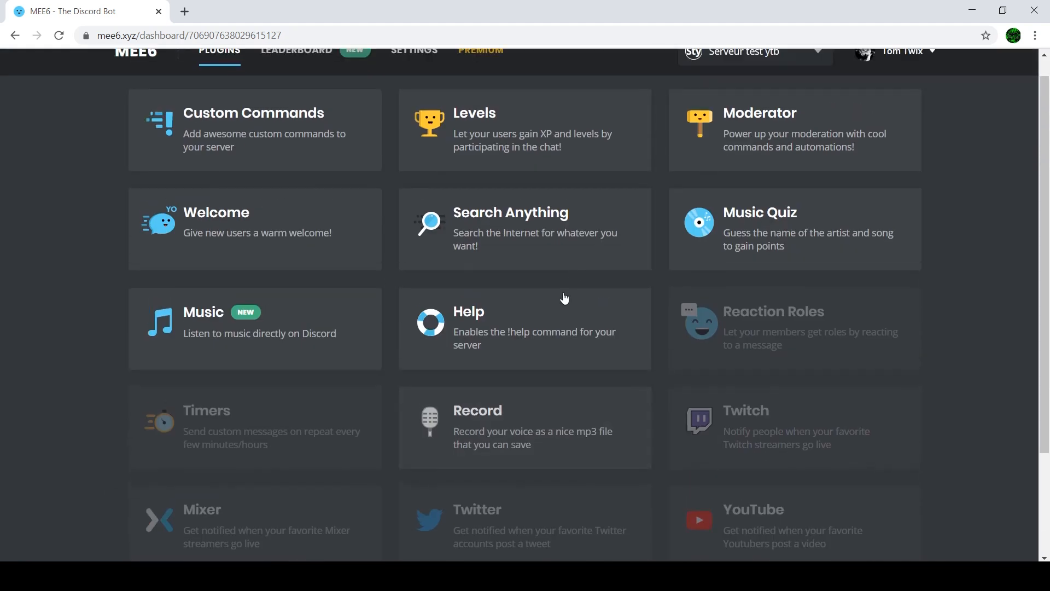
pyautogui.click(556, 335)
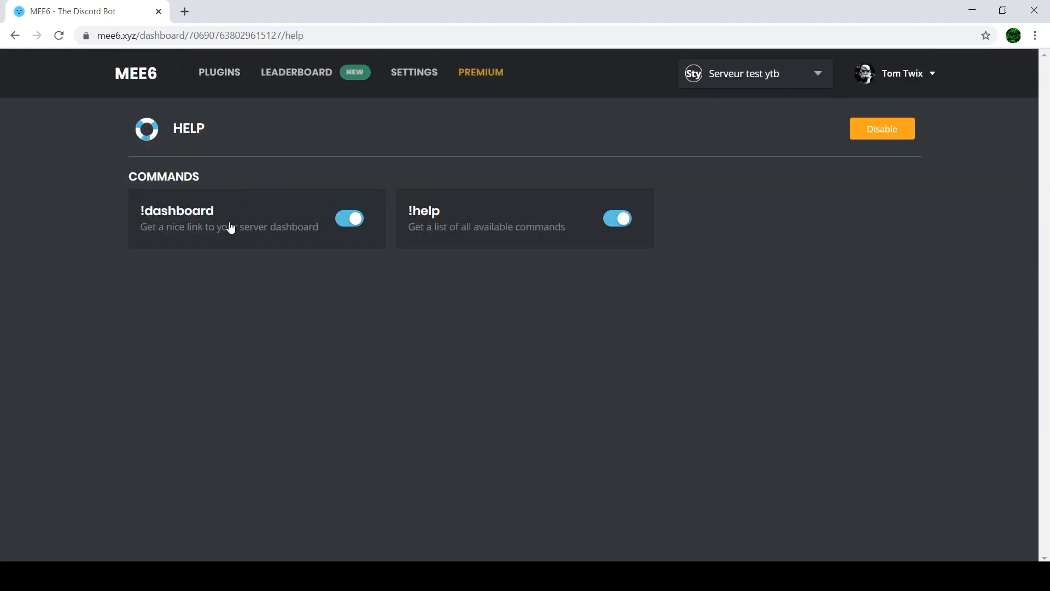
pyautogui.click(207, 74)
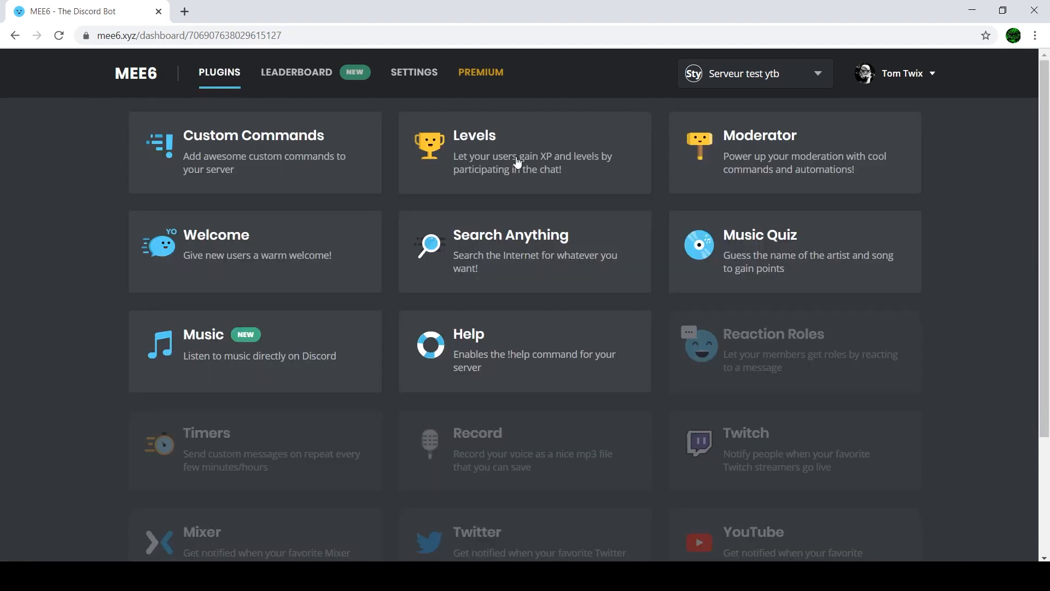
pyautogui.click(510, 253)
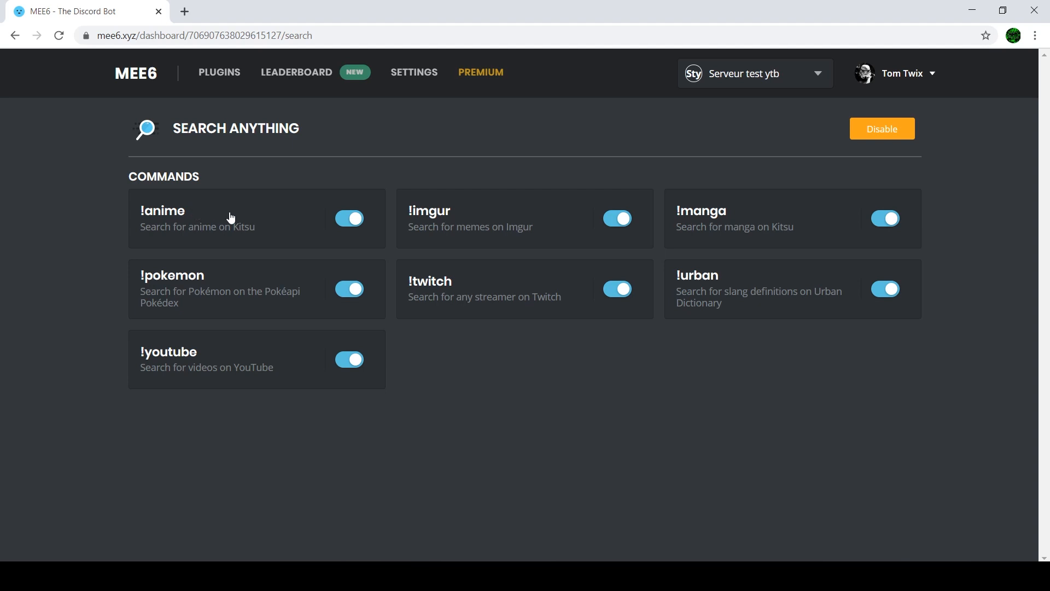
pyautogui.click(237, 79)
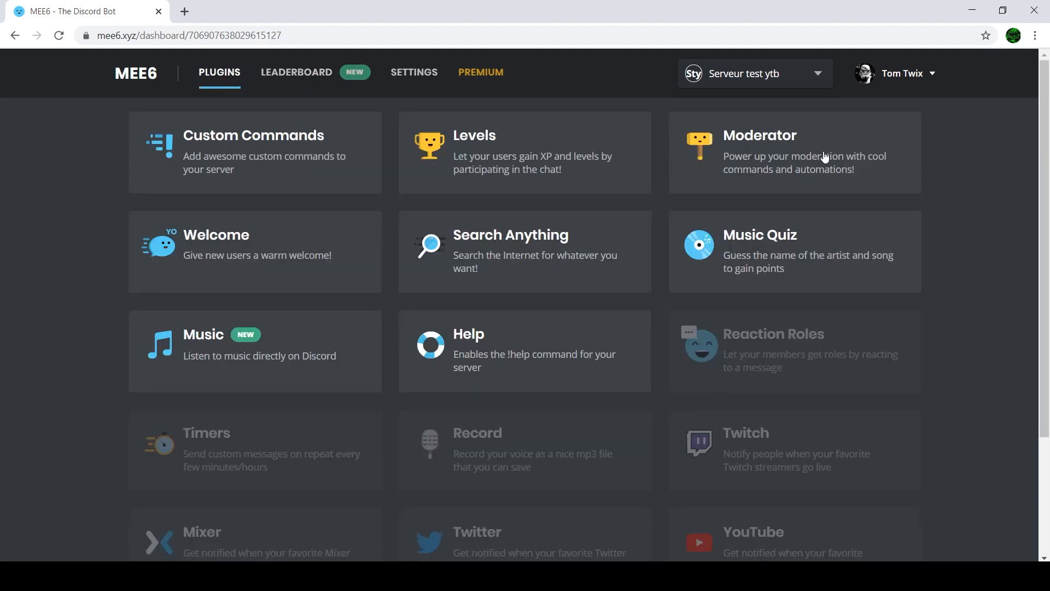
# Enable the Timers plugin for the server.
pyautogui.scroll(-3, 688, 358)
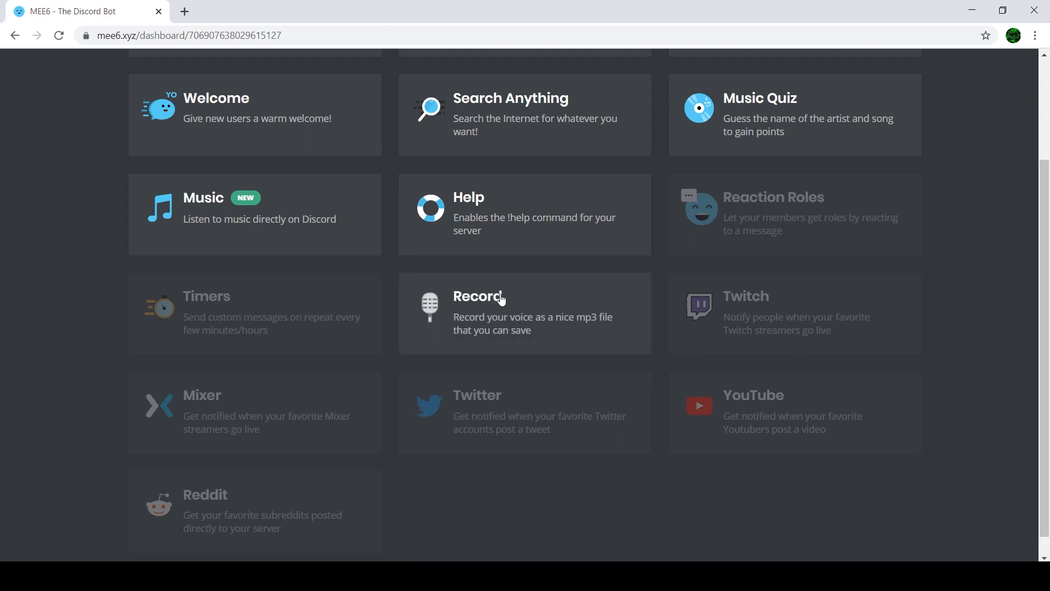
pyautogui.click(339, 321)
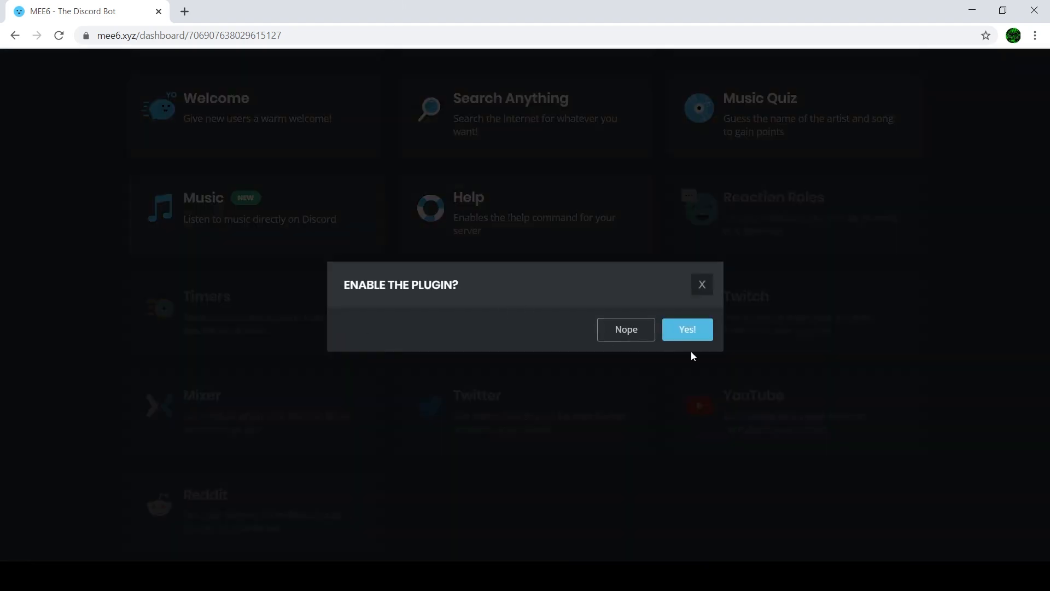
pyautogui.click(696, 334)
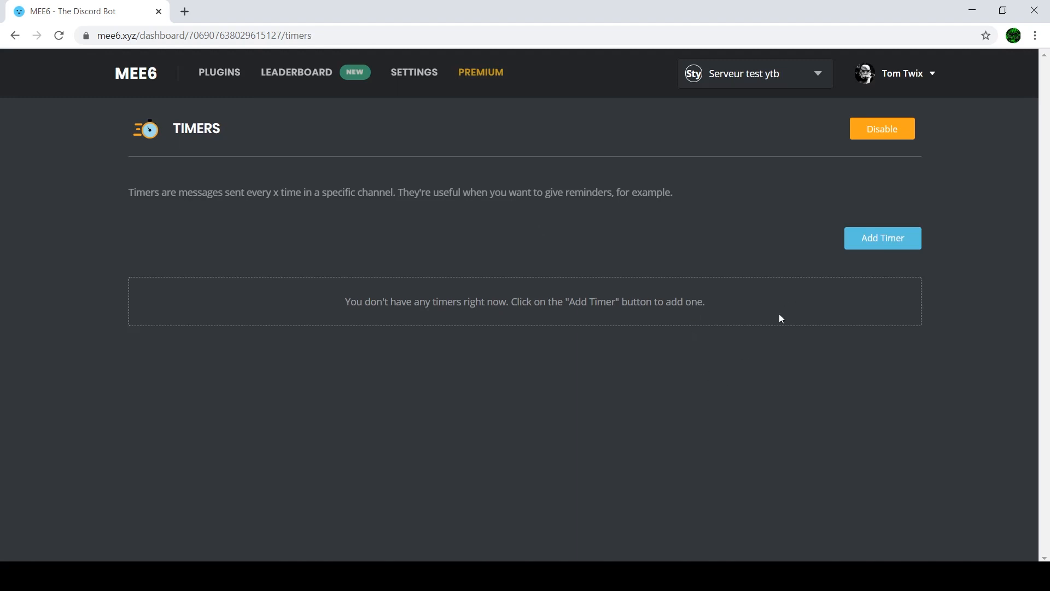
# Start a new timer and replace its default message with "Hey, parlez !!!".
pyautogui.click(879, 237)
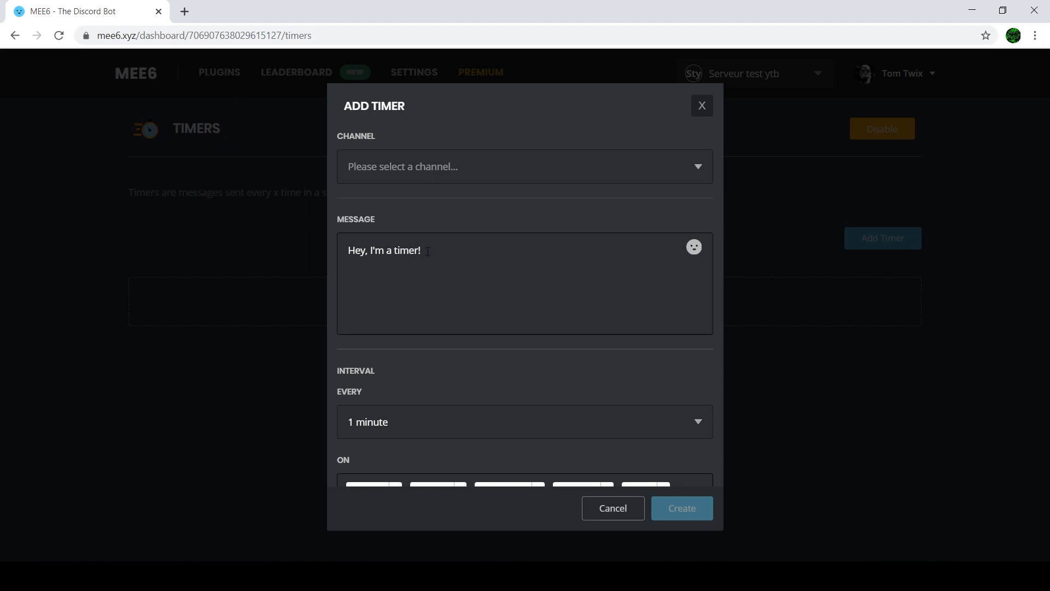
pyautogui.moveTo(428, 251); pyautogui.dragTo(1, 171)
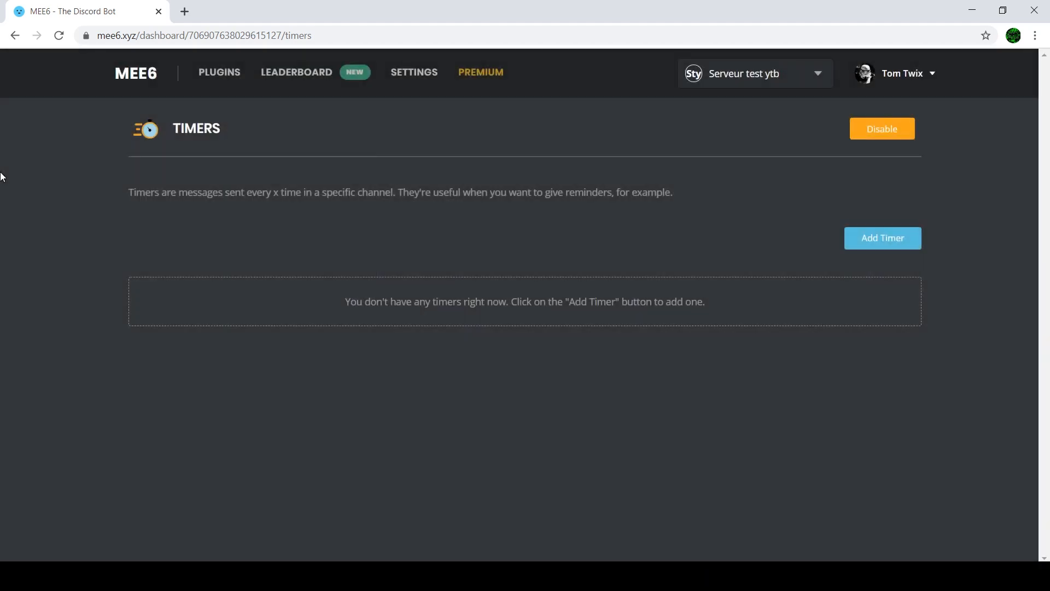
pyautogui.click(904, 244)
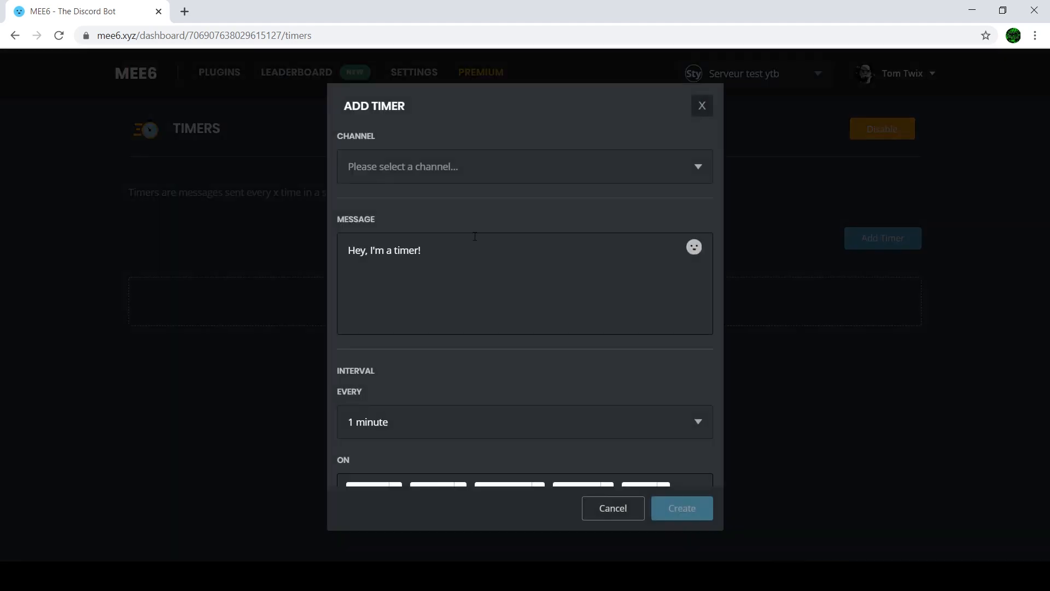
pyautogui.moveTo(421, 251); pyautogui.dragTo(448, 265)
pyautogui.press('BackSpace')
pyautogui.press('BackSpace')
pyautogui.press('BackSpace')
pyautogui.press('BackSpace')
pyautogui.press('BackSpace')
pyautogui.press('BackSpace')
pyautogui.press('BackSpace')
pyautogui.press('BackSpace')
pyautogui.press('BackSpace')
pyautogui.press('BackSpace')
pyautogui.press('BackSpace')
pyautogui.press('BackSpace')
pyautogui.press('BackSpace')
pyautogui.press('BackSpace')
pyautogui.press('BackSpace')
pyautogui.press('BackSpace')
pyautogui.press('BackSpace')
pyautogui.write('Hey, parlez !!!')
# Choose a channel for the timer and authorize the MEE6 webhook for général on Serveur test ytb.
pyautogui.click(581, 173)
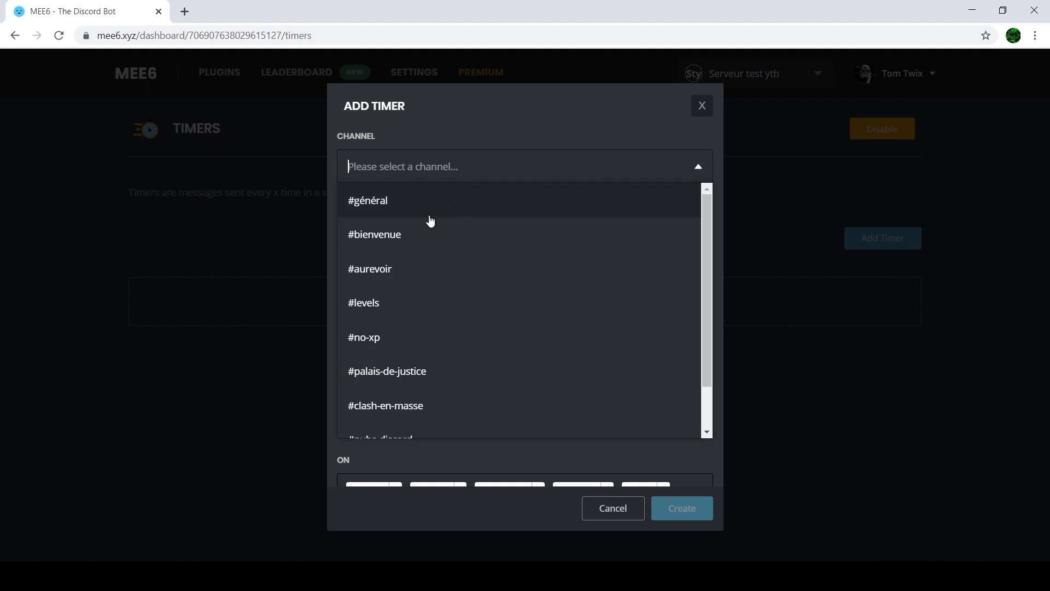
pyautogui.click(426, 237)
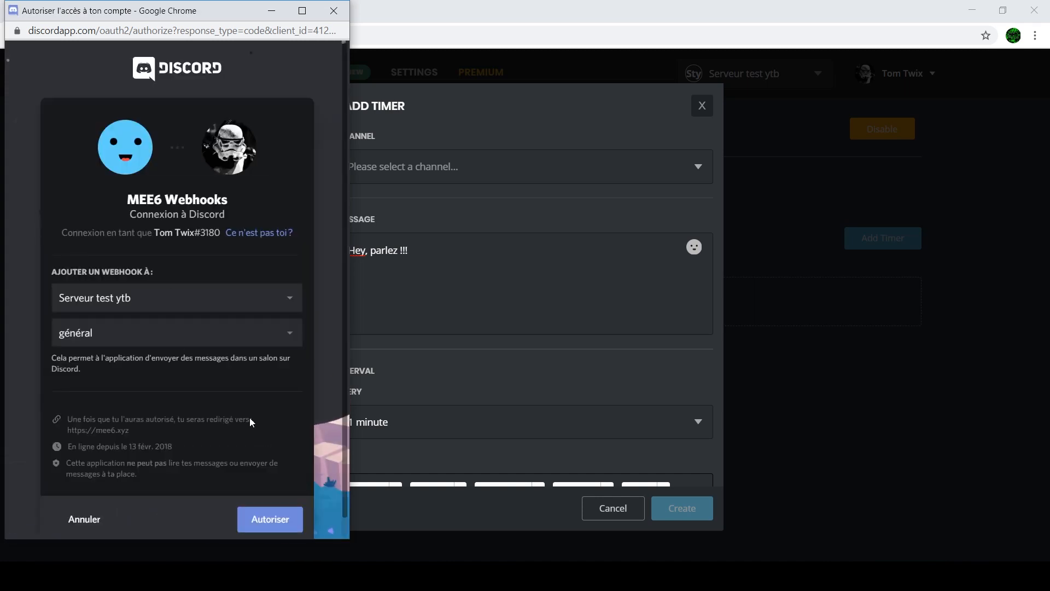
pyautogui.click(272, 520)
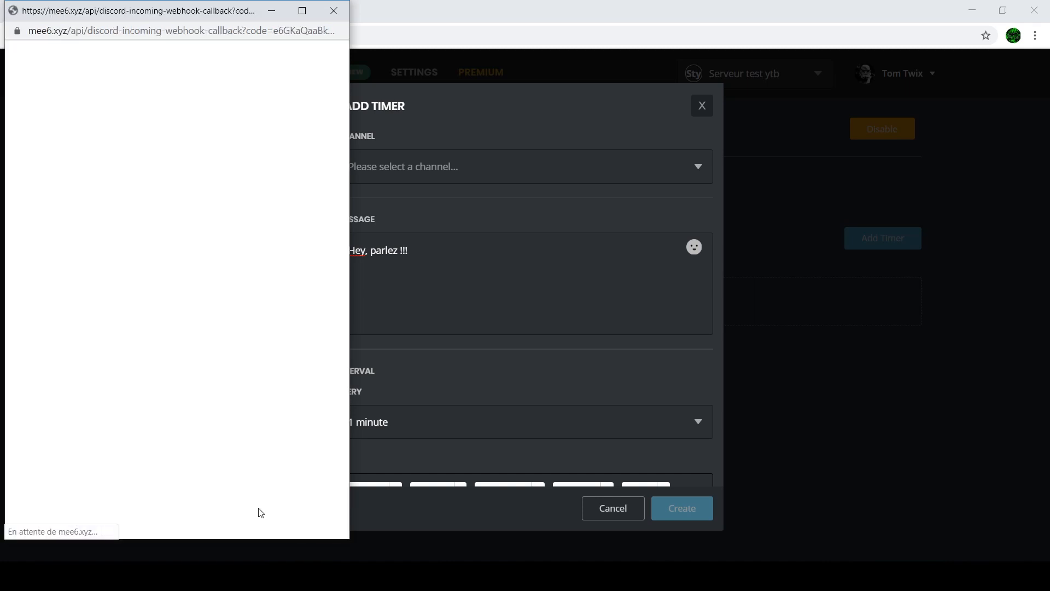
# Look through the interval options and create the timer with a 1 minute interval on all seven days.
pyautogui.scroll(-4, 413, 355)
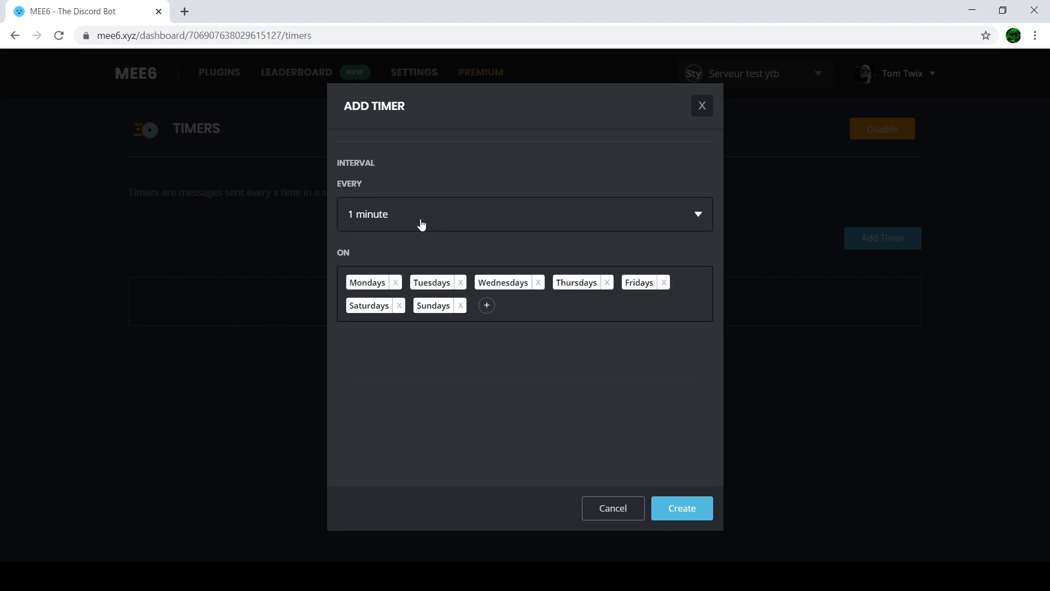
pyautogui.click(420, 219)
pyautogui.scroll(-2, 421, 328)
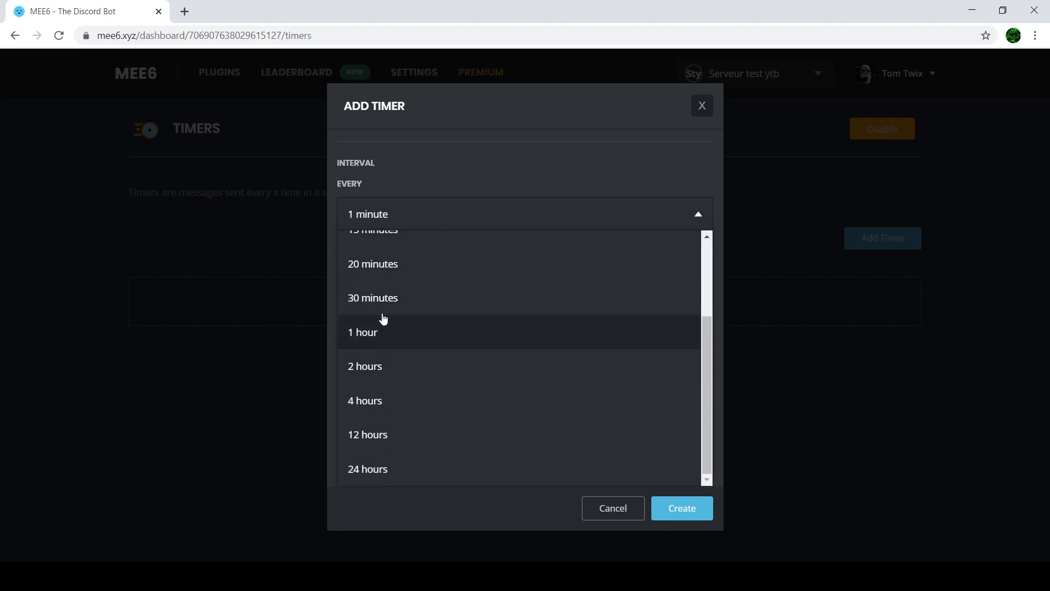
pyautogui.scroll(2, 386, 301)
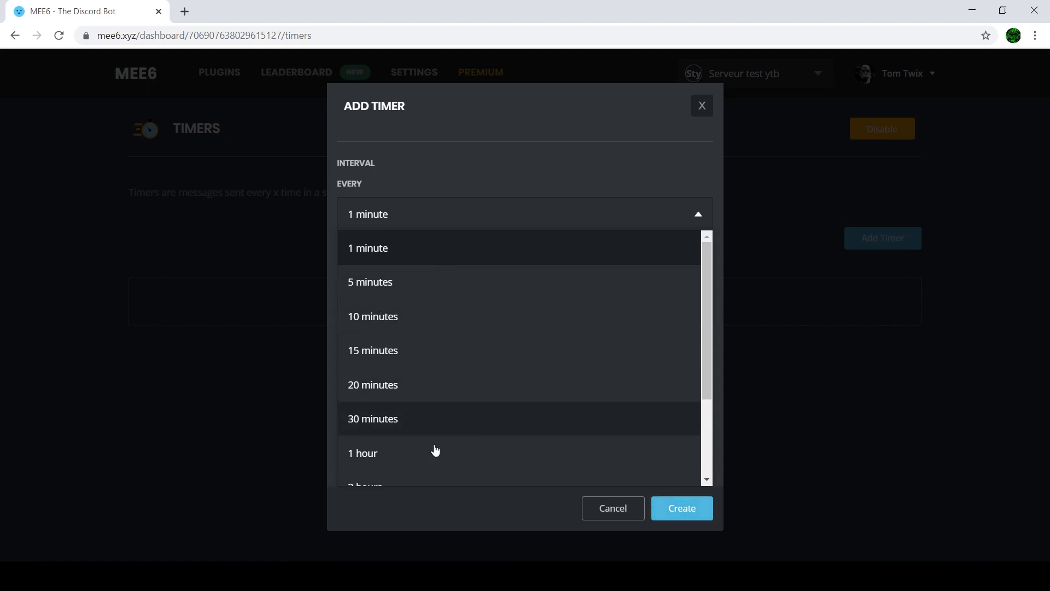
pyautogui.click(706, 514)
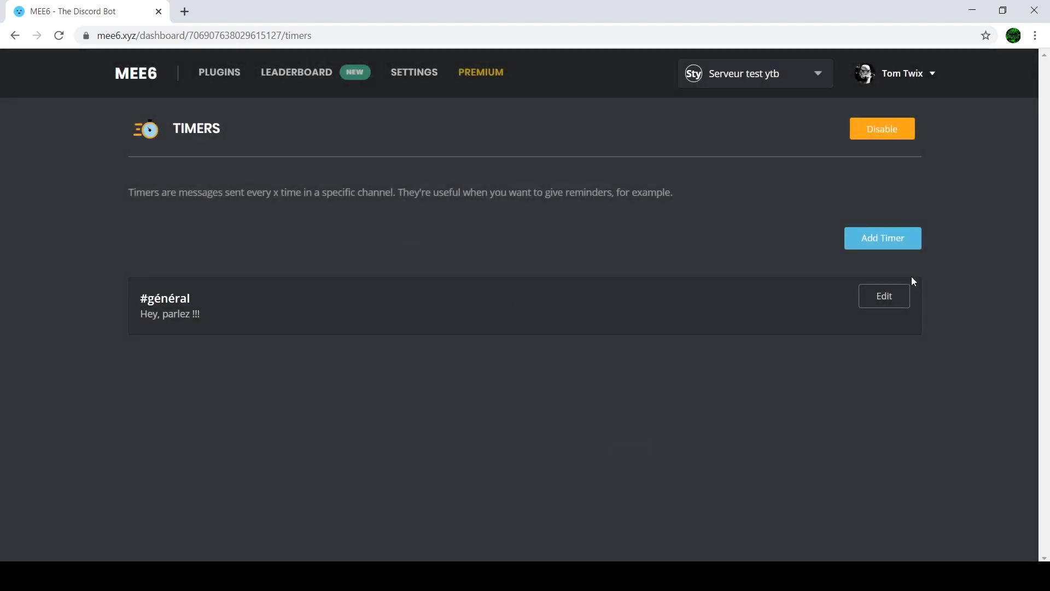
# Edit the #général timer to remove Sundays from its days and save the update.
pyautogui.click(884, 296)
pyautogui.scroll(-1, 415, 290)
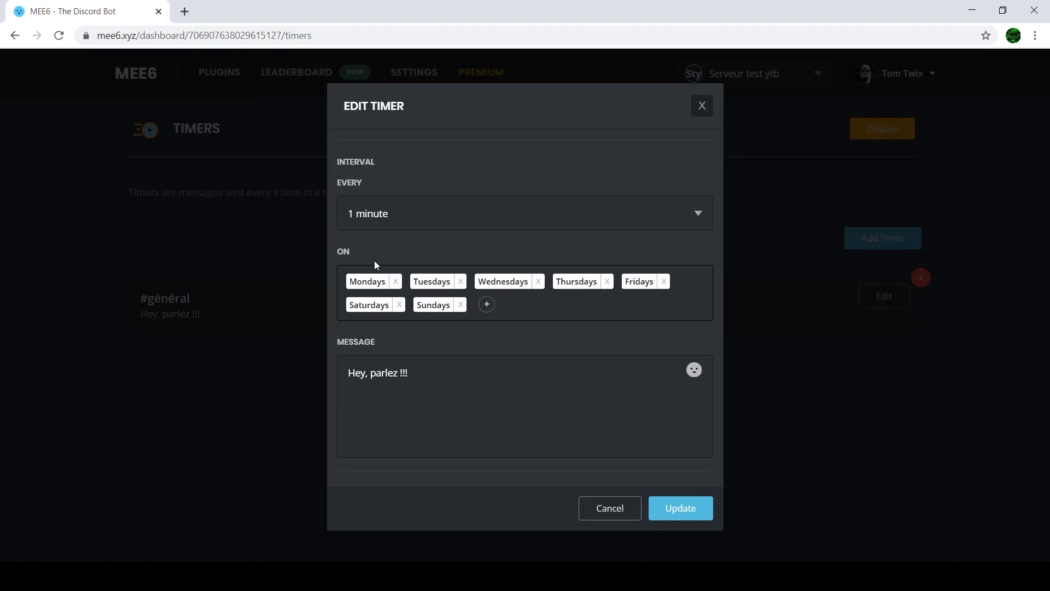
pyautogui.click(460, 305)
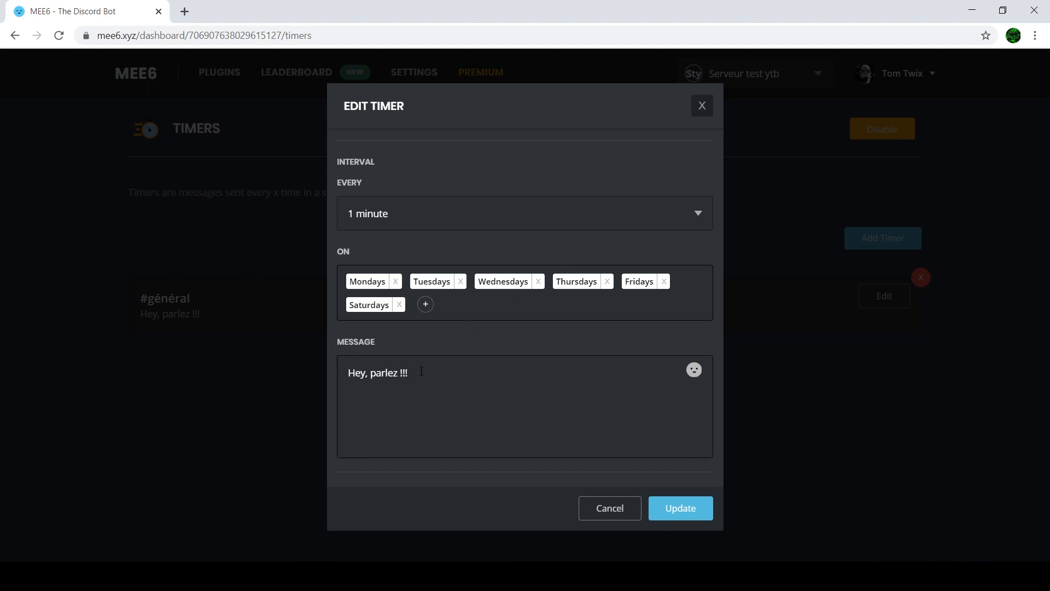
pyautogui.scroll(2, 454, 337)
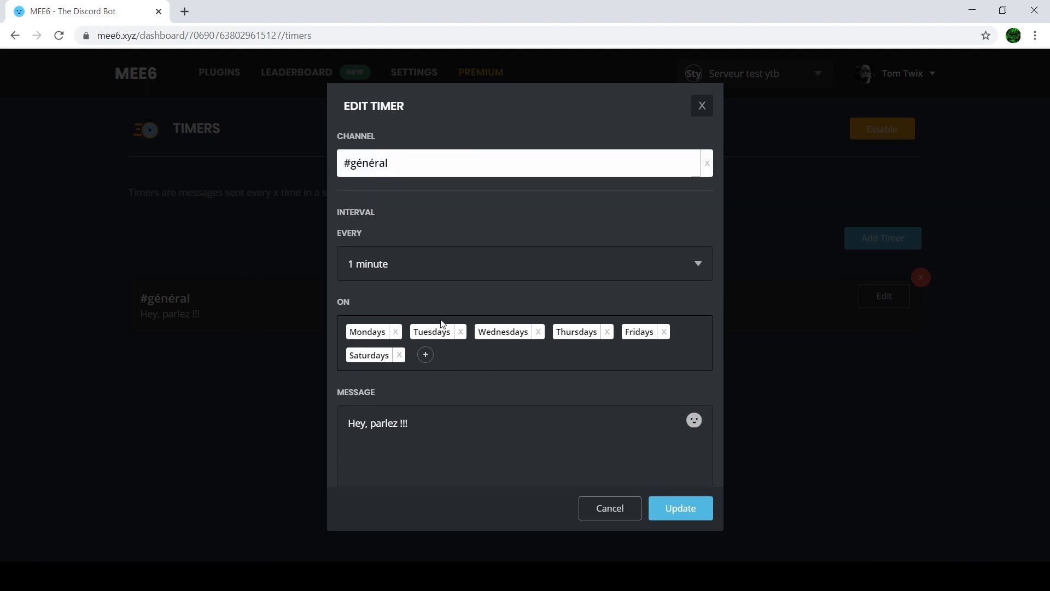
pyautogui.click(674, 508)
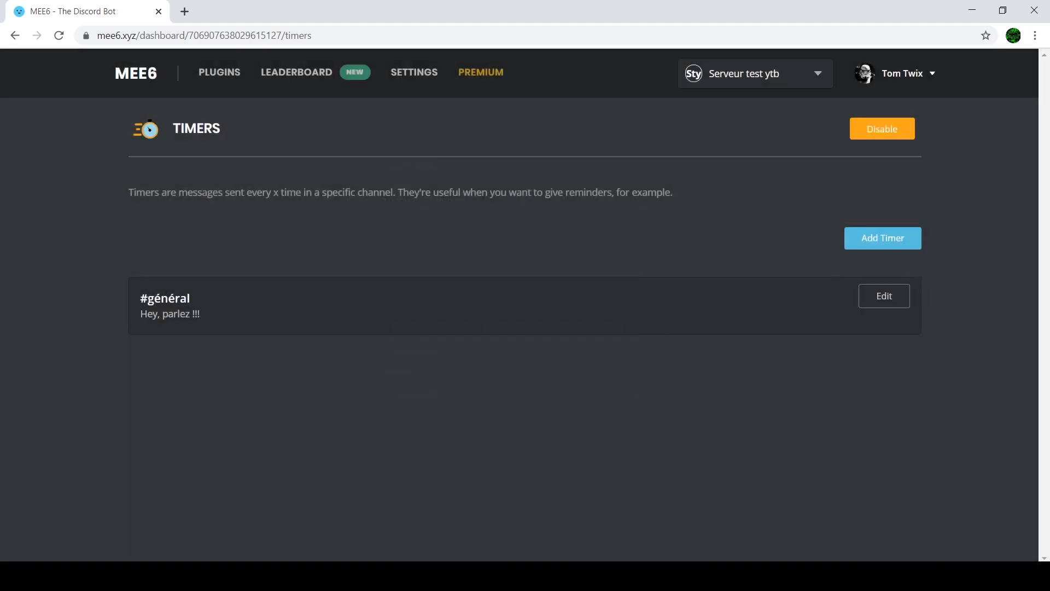
# Switch to Discord to check #général for the timer's message, and return to the MEE6 dashboard in the browser.
pyautogui.hotkey('alt', 'Tab')
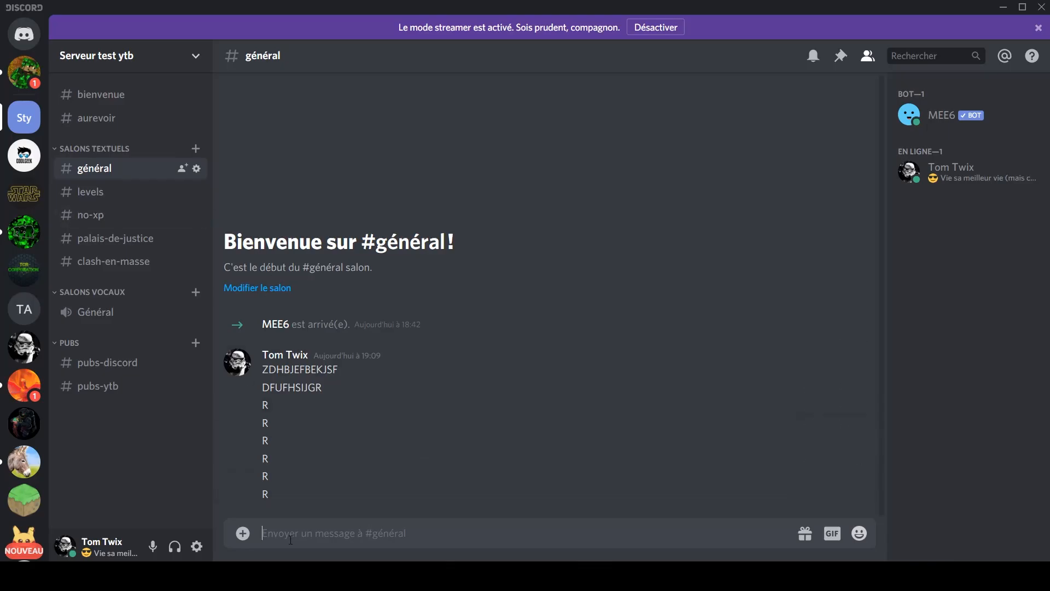
pyautogui.hotkey('alt', 'Tab')
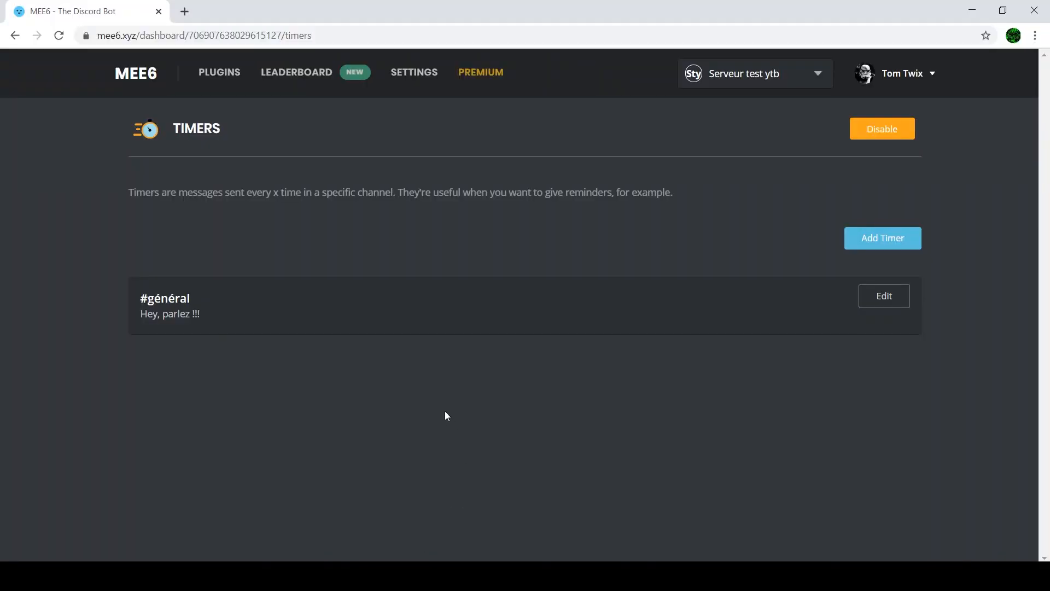
# Go back to the plugin overview and enable the Reaction Roles plugin.
pyautogui.click(228, 79)
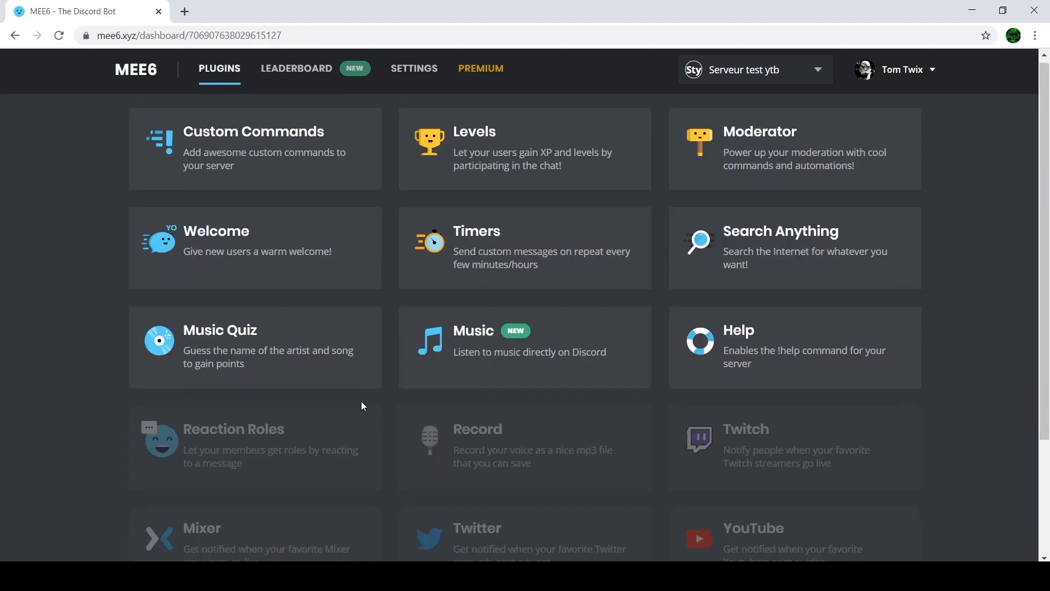
pyautogui.scroll(-3, 316, 304)
pyautogui.click(314, 304)
pyautogui.click(672, 335)
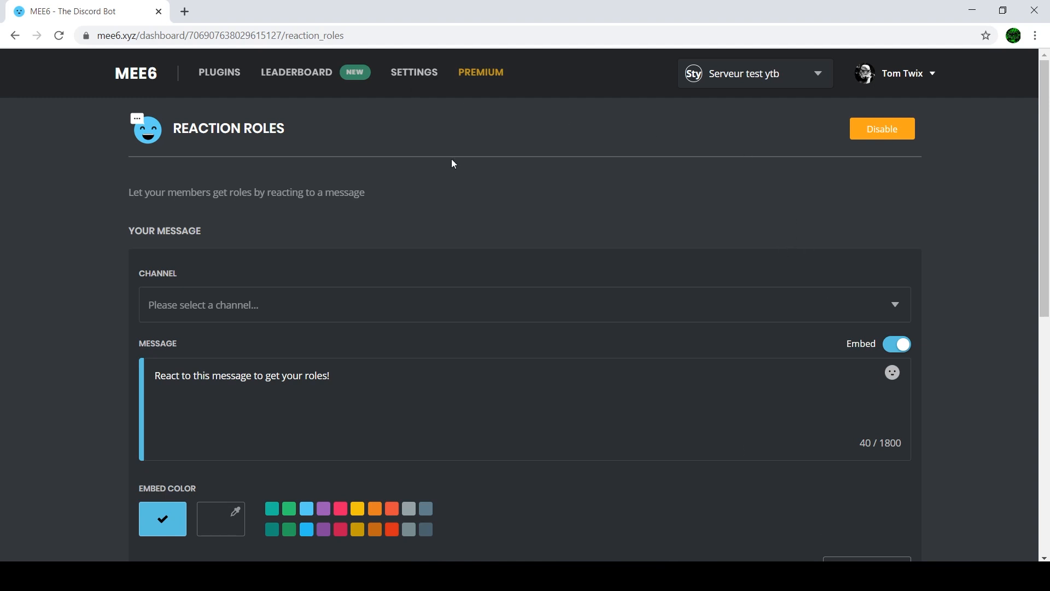
# Set the channel of the reaction roles message to levels.
pyautogui.scroll(-3, 528, 278)
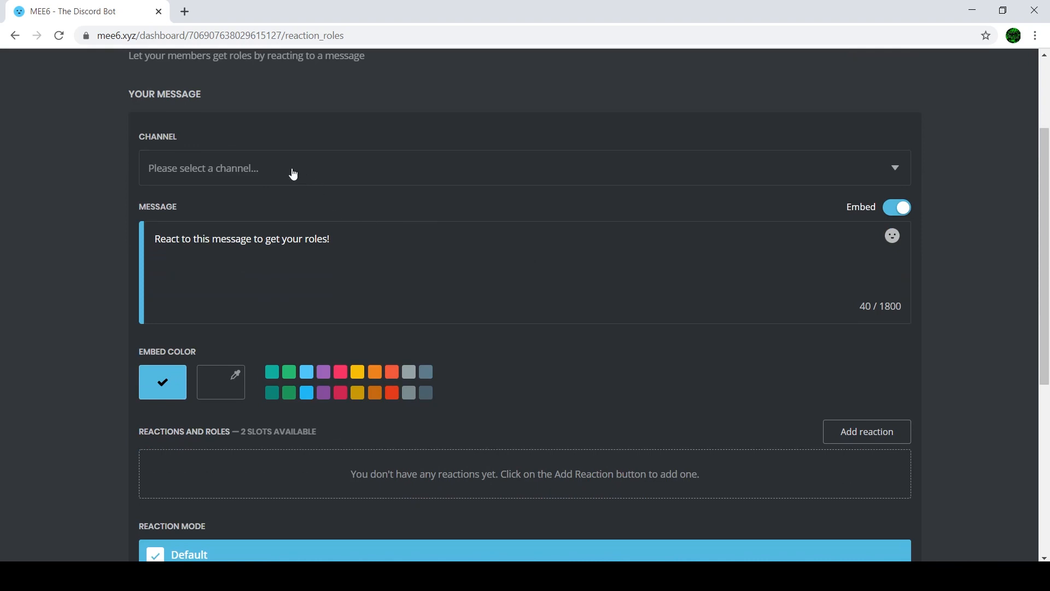
pyautogui.click(423, 165)
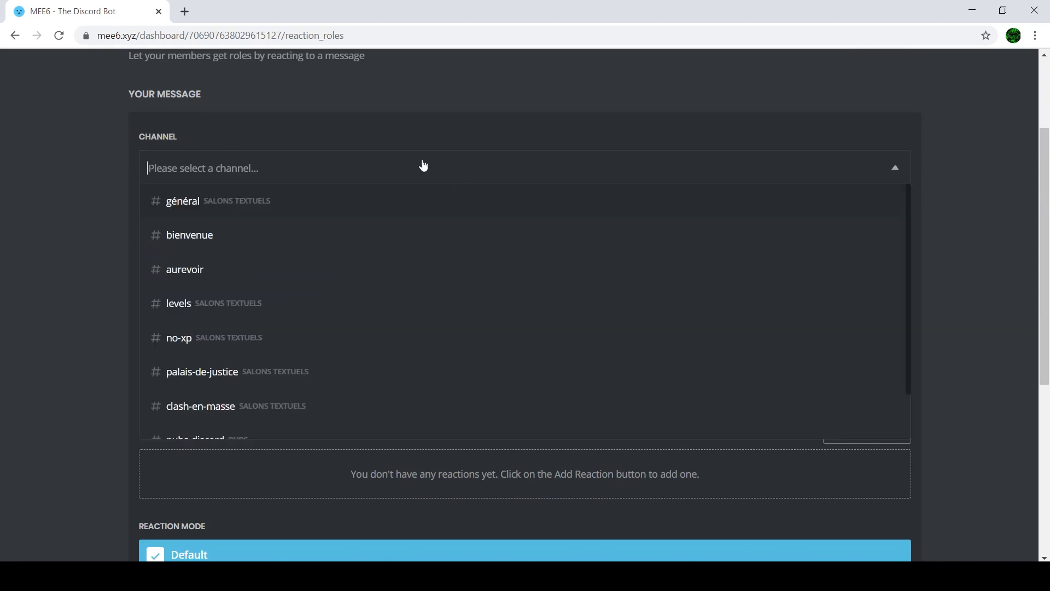
pyautogui.click(297, 170)
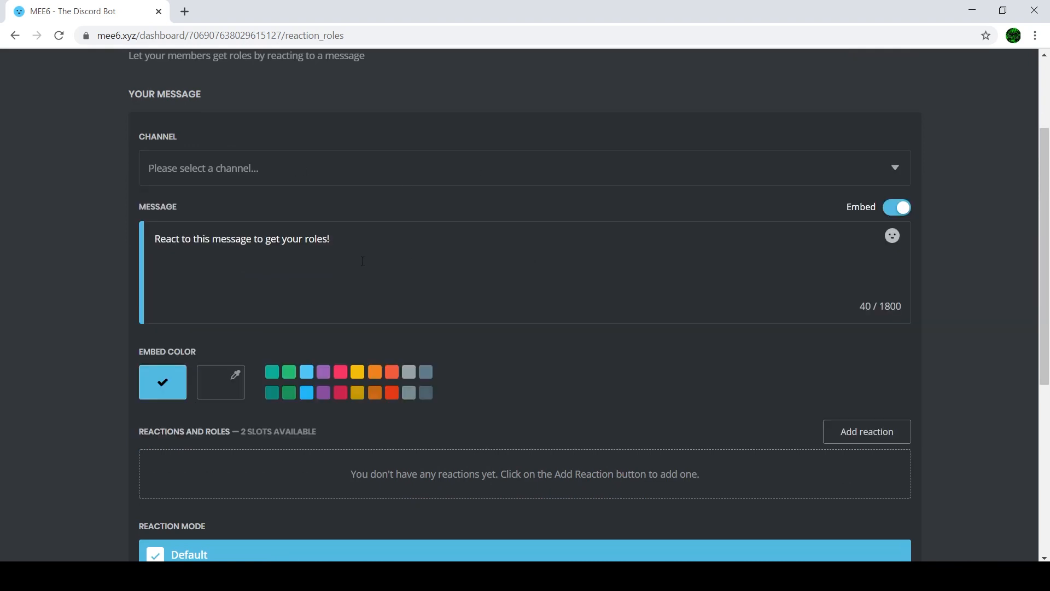
pyautogui.click(315, 169)
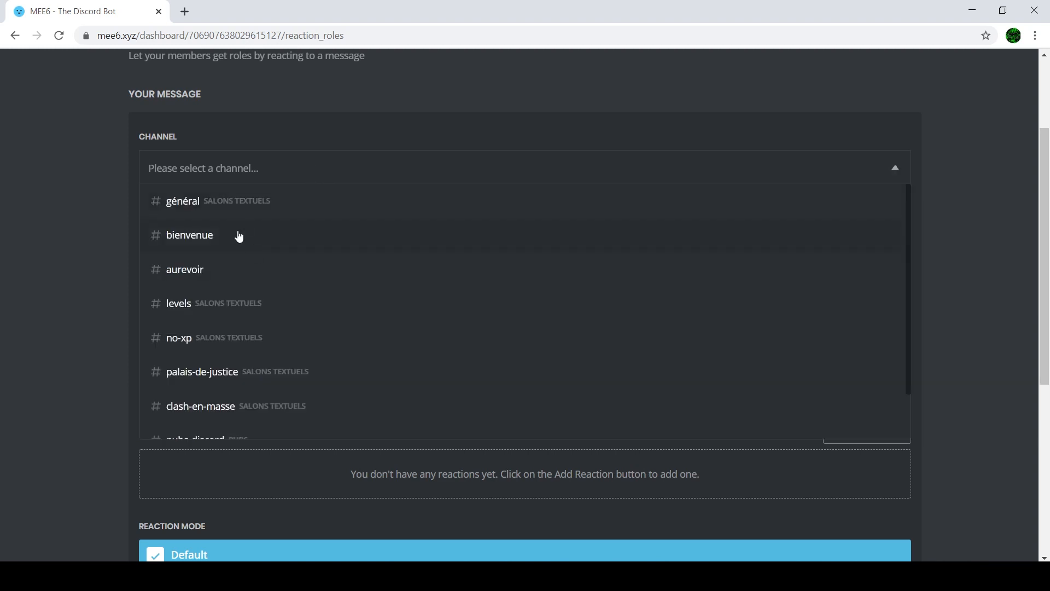
pyautogui.click(282, 307)
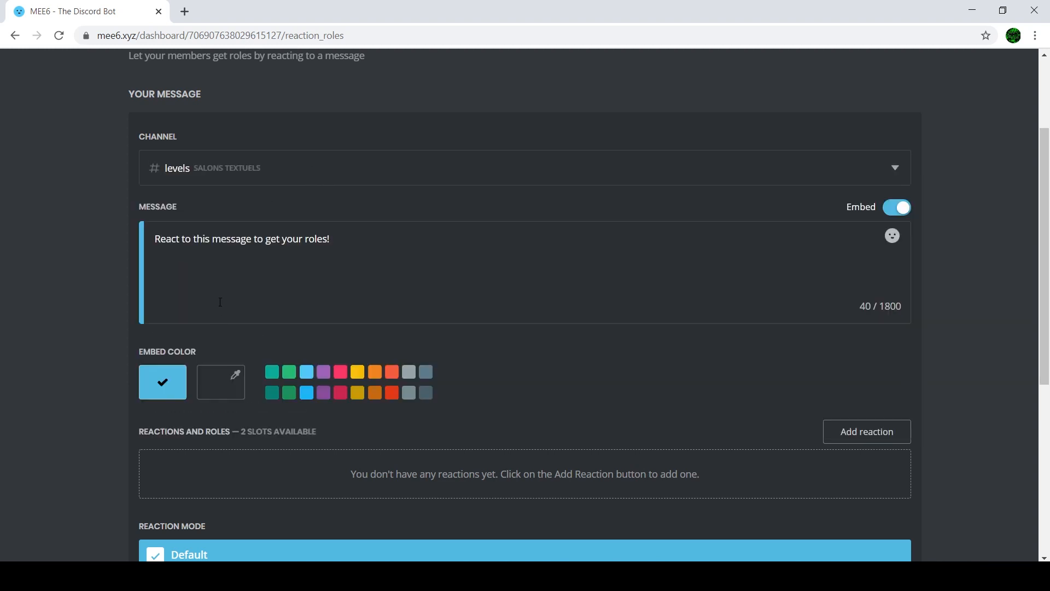
# Set the embed color of the reaction roles message to the bright yellow preset.
pyautogui.scroll(-5, 271, 278)
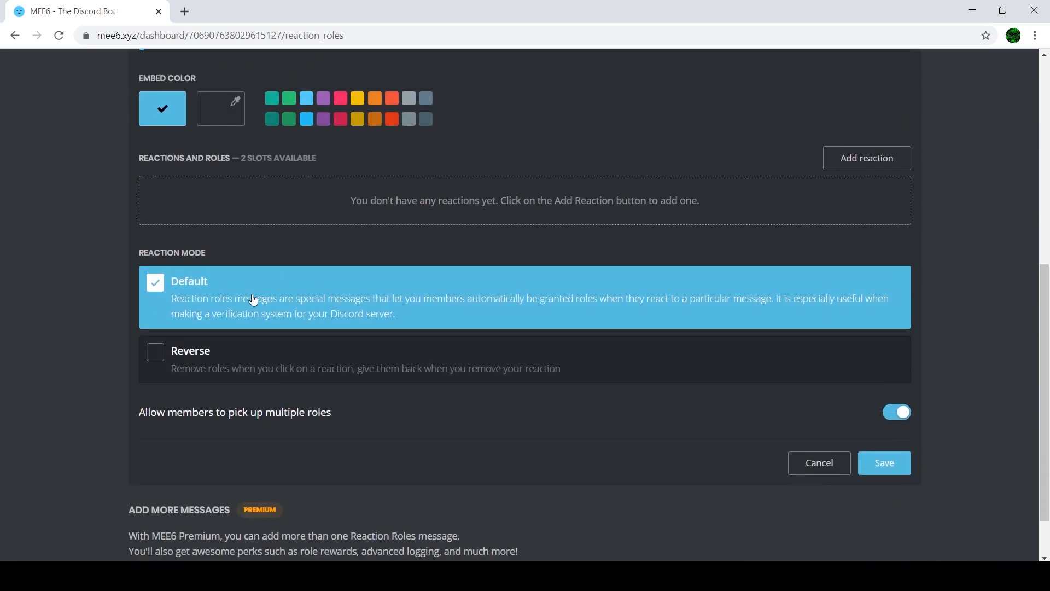
pyautogui.scroll(1, 640, 191)
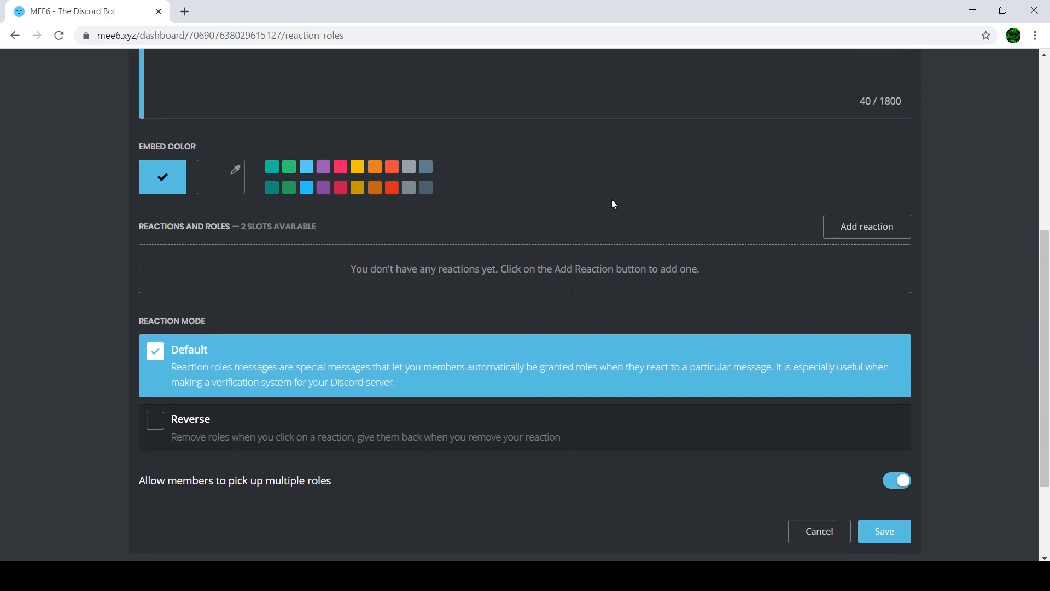
pyautogui.click(357, 167)
pyautogui.scroll(5, 479, 229)
pyautogui.scroll(-7, 476, 229)
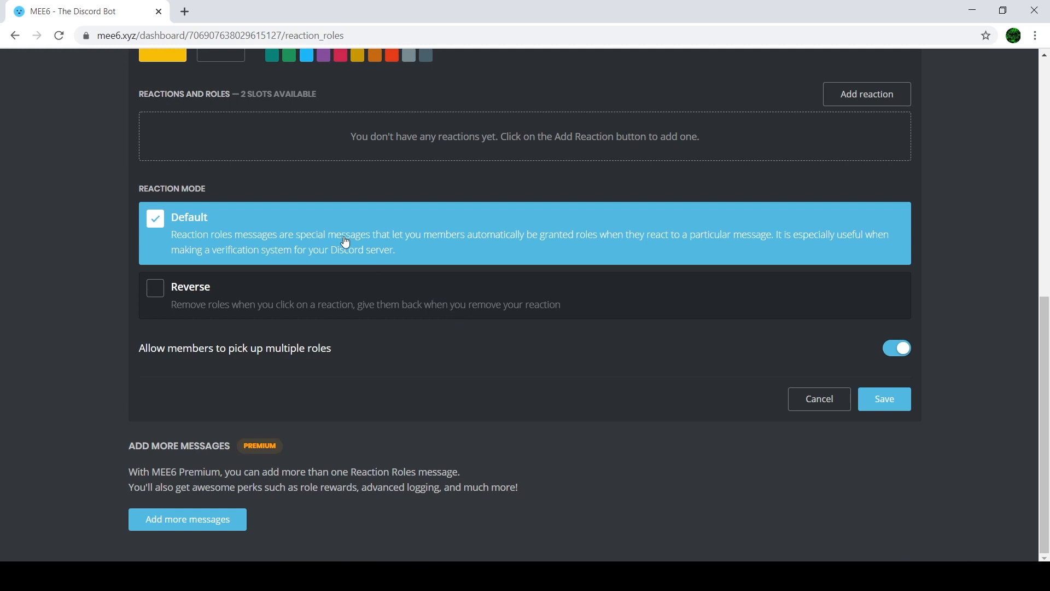
# Add the smiling face with sunglasses emoji as a reaction on the reaction roles message.
pyautogui.scroll(1, 339, 234)
pyautogui.click(868, 163)
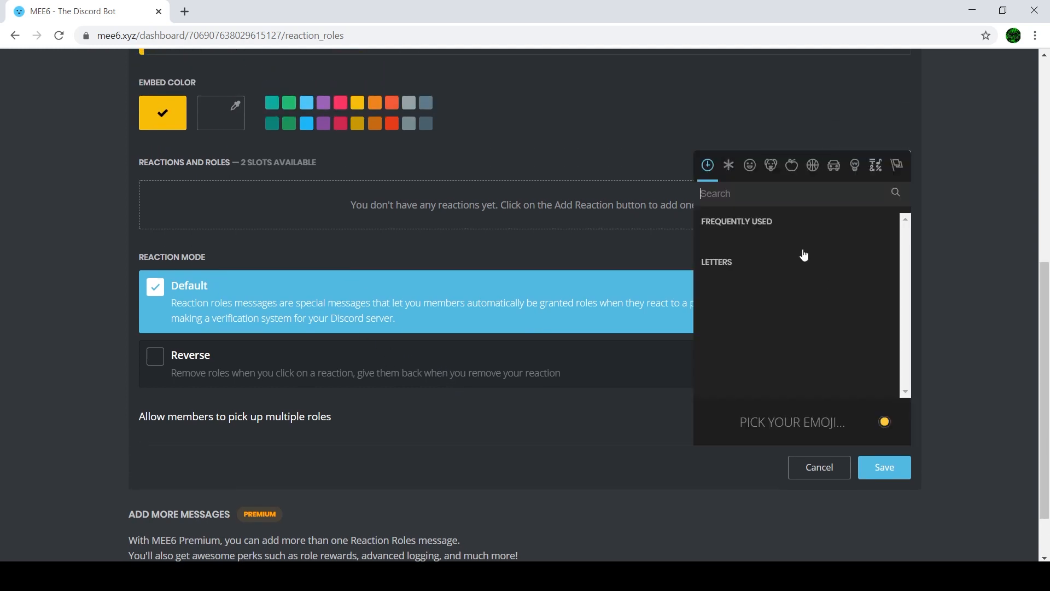
pyautogui.click(813, 170)
pyautogui.click(793, 170)
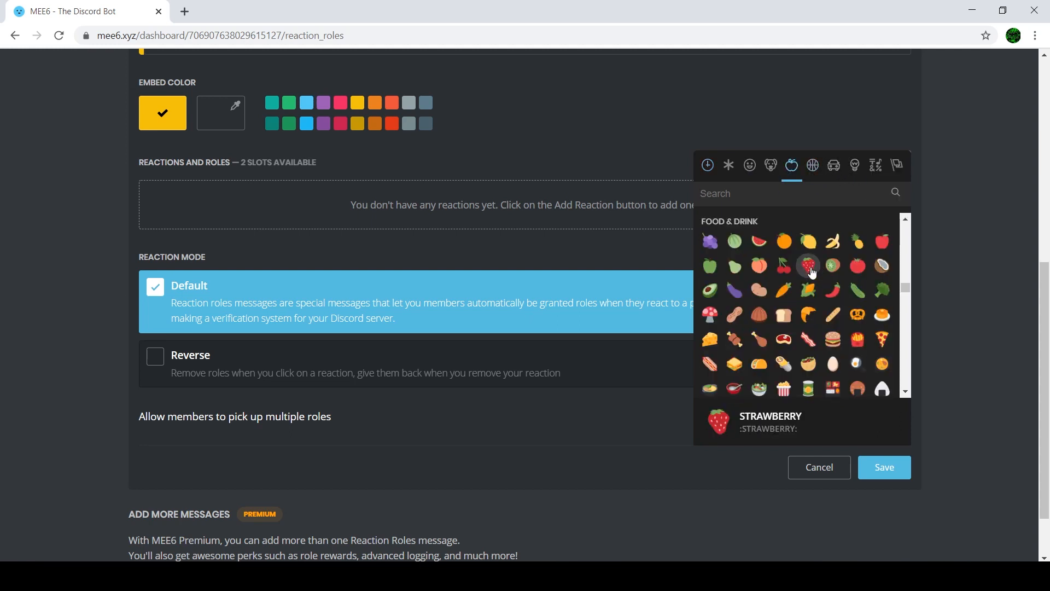
pyautogui.scroll(-5, 809, 298)
pyautogui.scroll(-3, 810, 306)
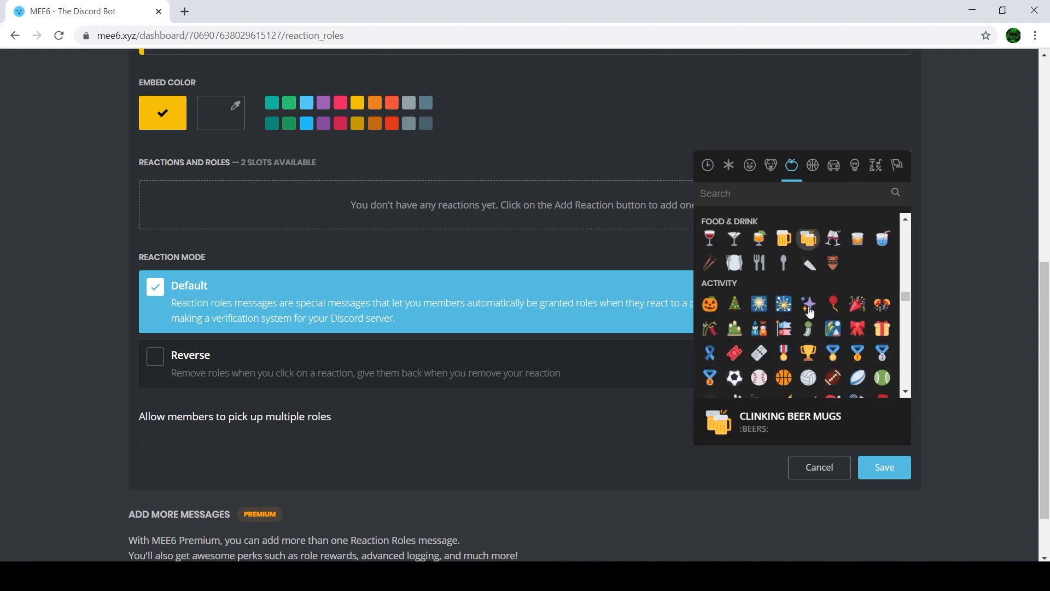
pyautogui.scroll(-5, 779, 318)
pyautogui.scroll(12, 776, 320)
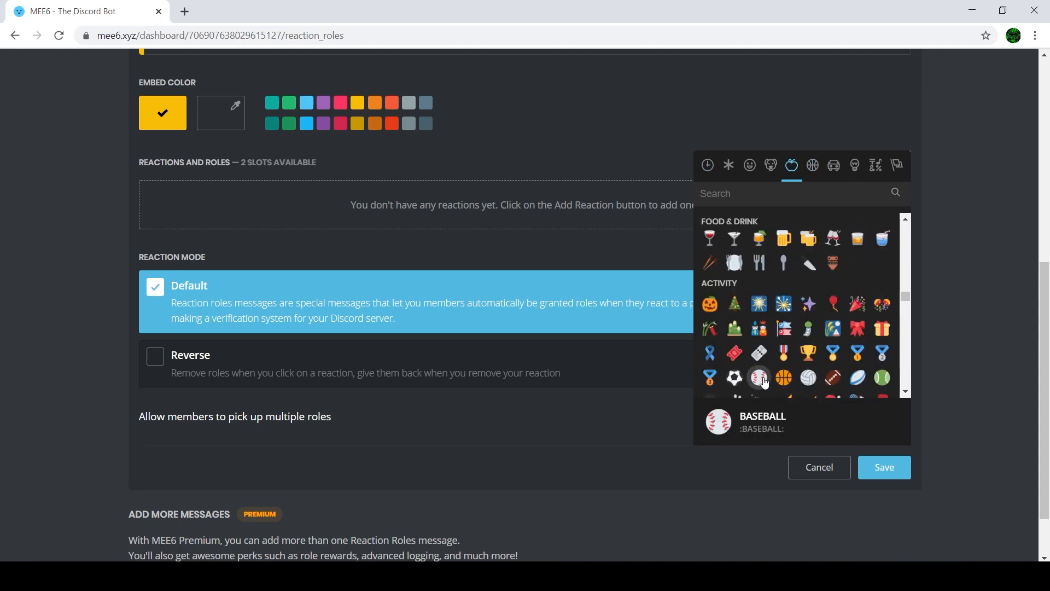
pyautogui.click(751, 171)
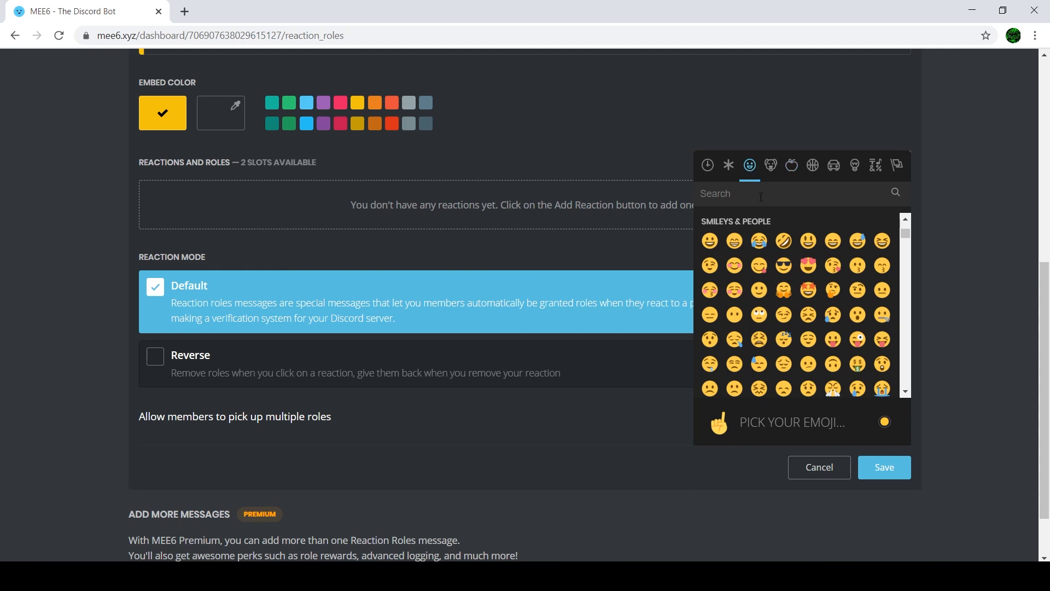
pyautogui.click(785, 266)
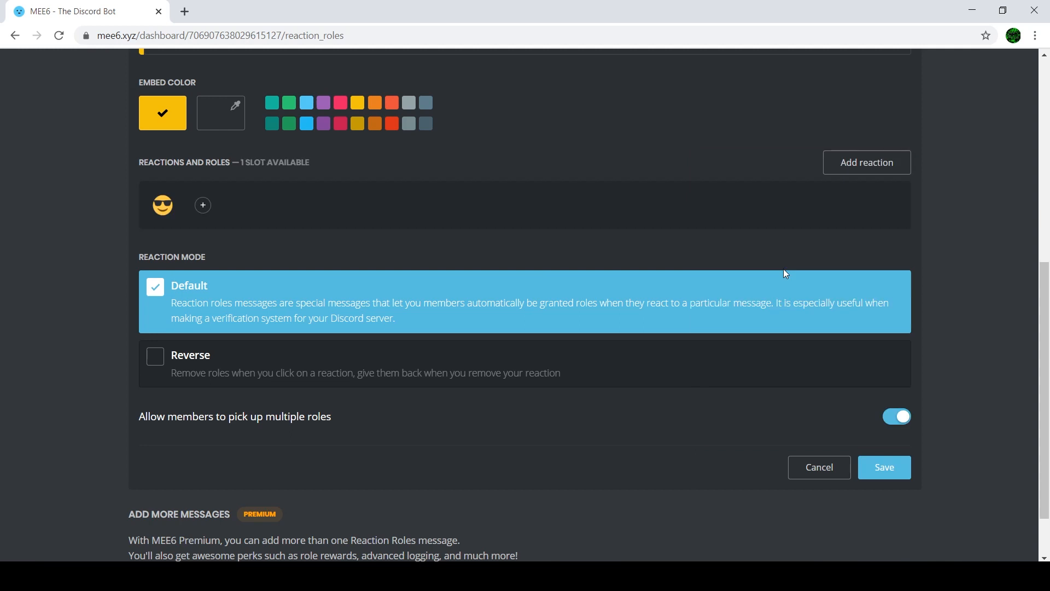
# View the roles offered for the sunglasses reaction without choosing one, and save the reaction roles message.
pyautogui.click(203, 206)
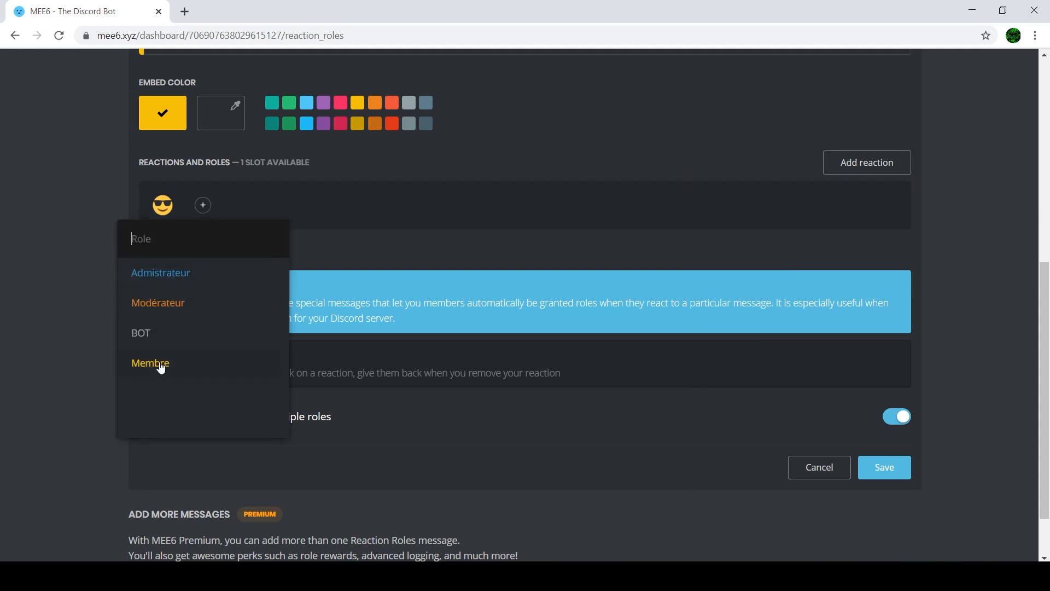
pyautogui.click(362, 192)
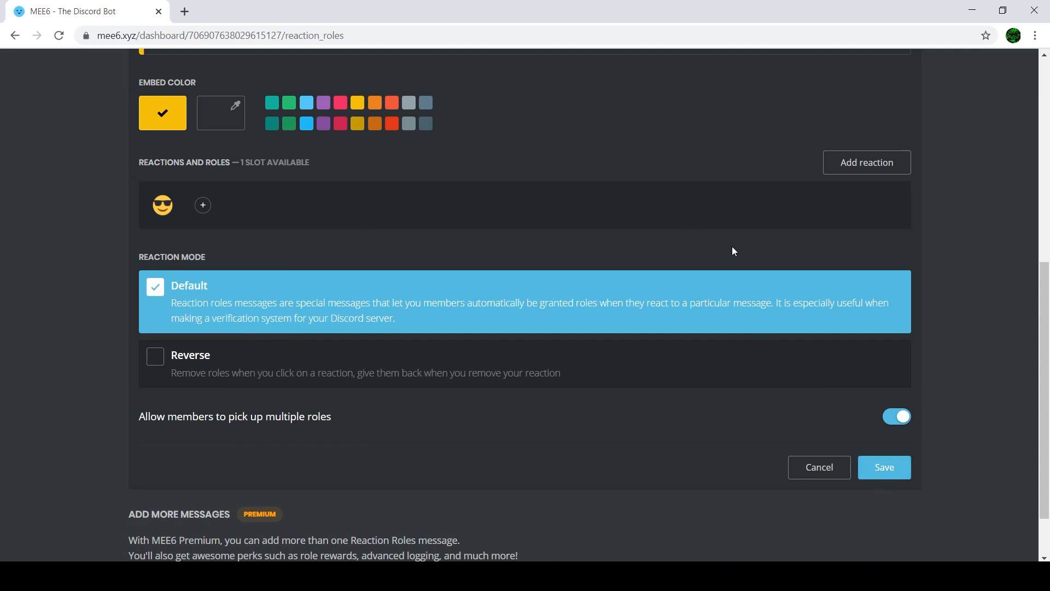
pyautogui.click(883, 468)
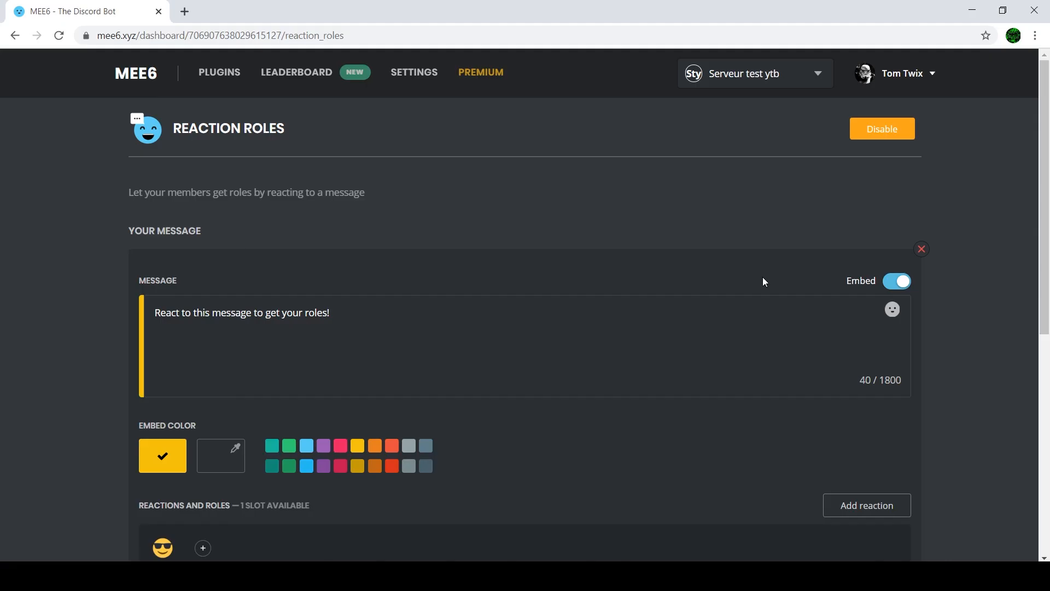
# Check the role choices of the saved sunglasses reaction again, leave the role empty and save the message.
pyautogui.scroll(-5, 762, 277)
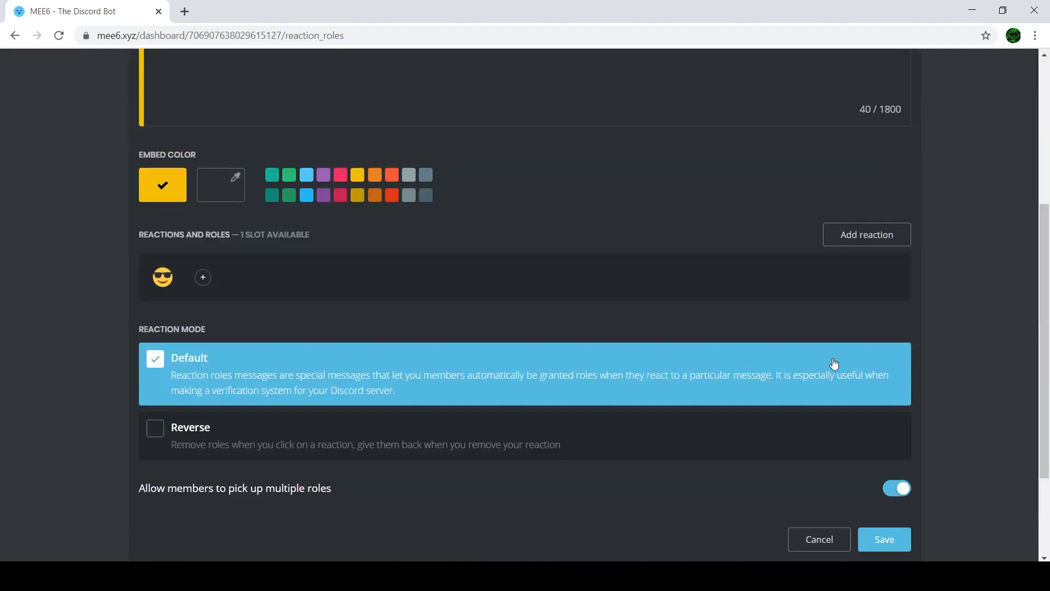
pyautogui.click(204, 275)
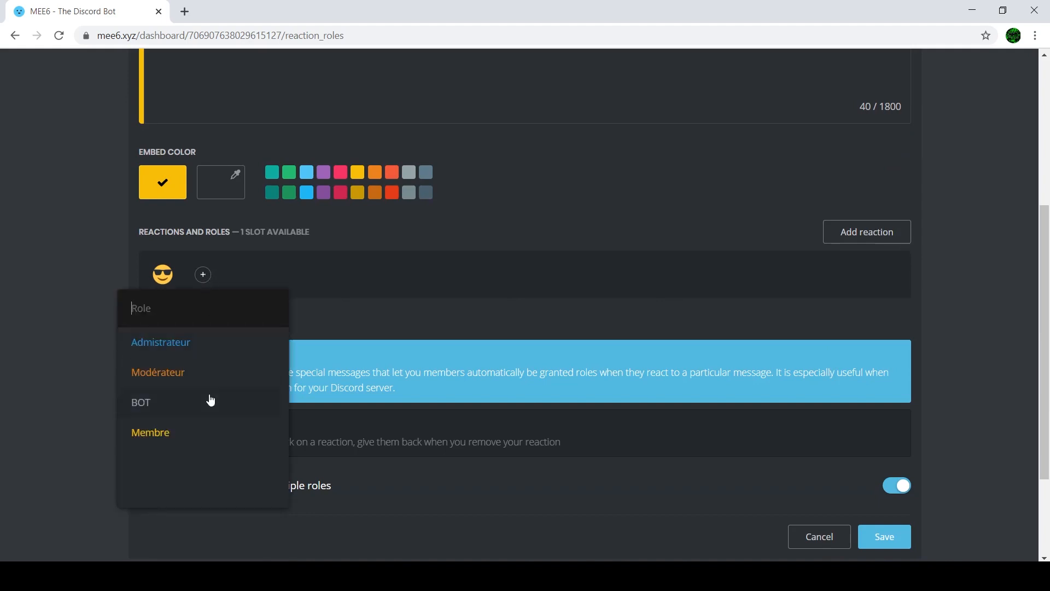
pyautogui.click(495, 223)
pyautogui.scroll(4, 767, 408)
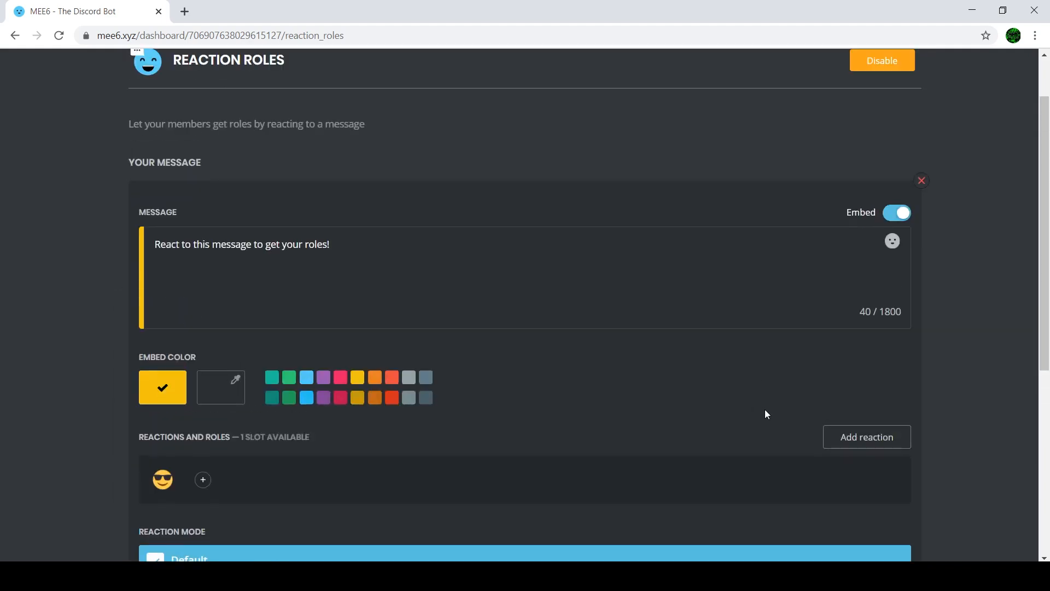
pyautogui.scroll(-6, 764, 414)
pyautogui.click(891, 399)
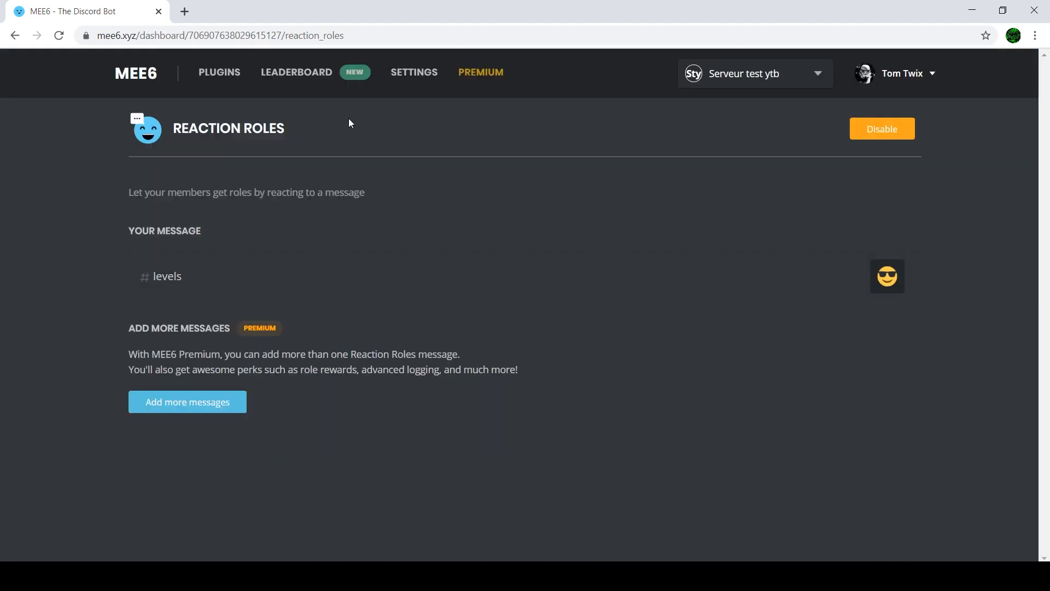
# Reload the page, assign the BG role to the sunglasses reaction of the levels message and save it.
pyautogui.press('F5')
pyautogui.click(792, 291)
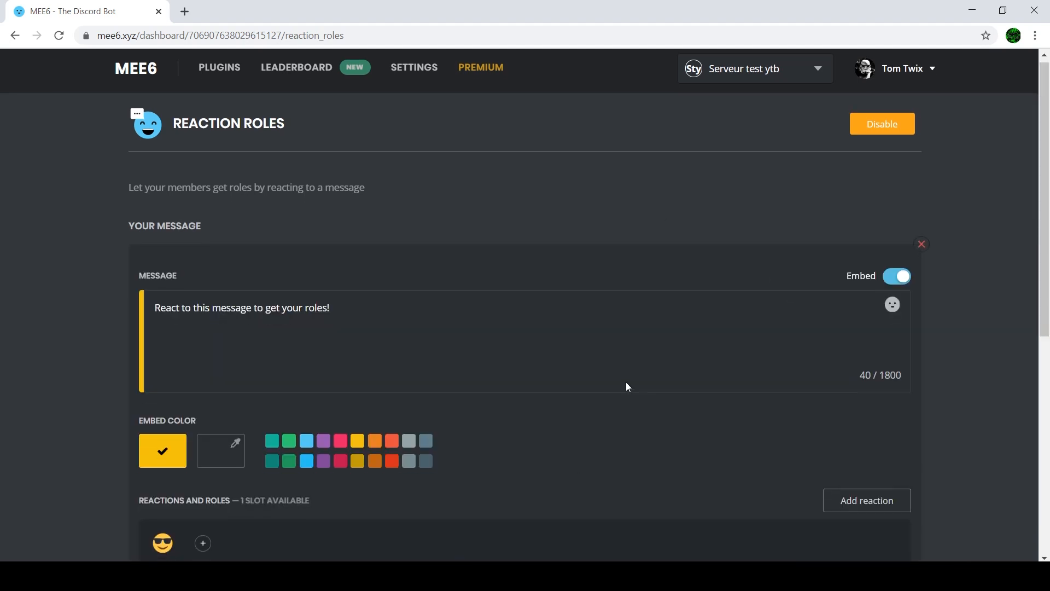
pyautogui.scroll(-6, 627, 386)
pyautogui.click(203, 207)
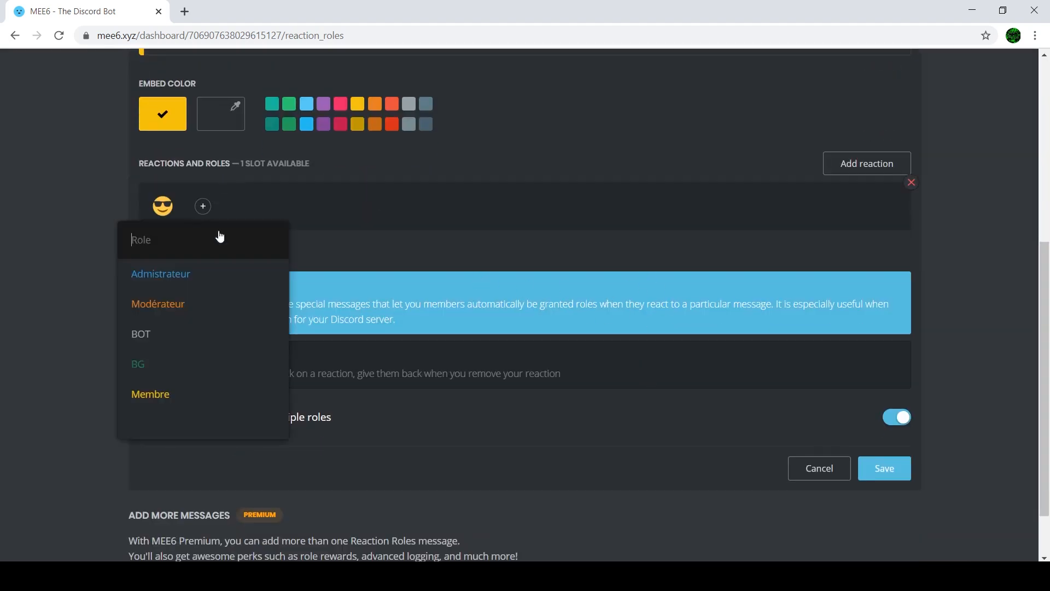
pyautogui.click(198, 370)
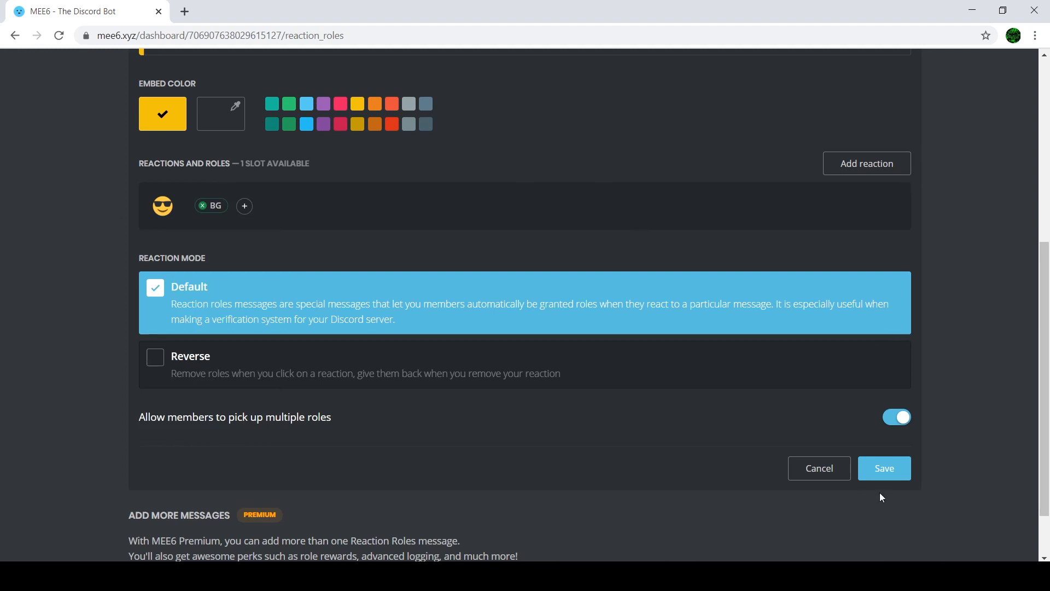
pyautogui.click(883, 469)
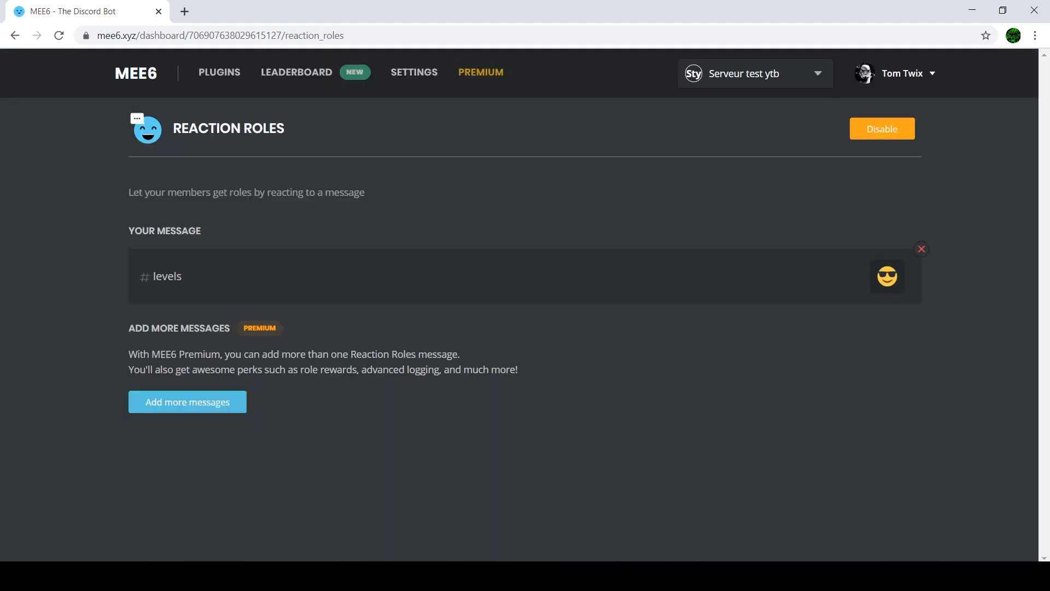
# Switch to Discord, open the levels channel and give the online member the Admistrateur role.
pyautogui.hotkey('alt', 'Tab')
pyautogui.click(145, 191)
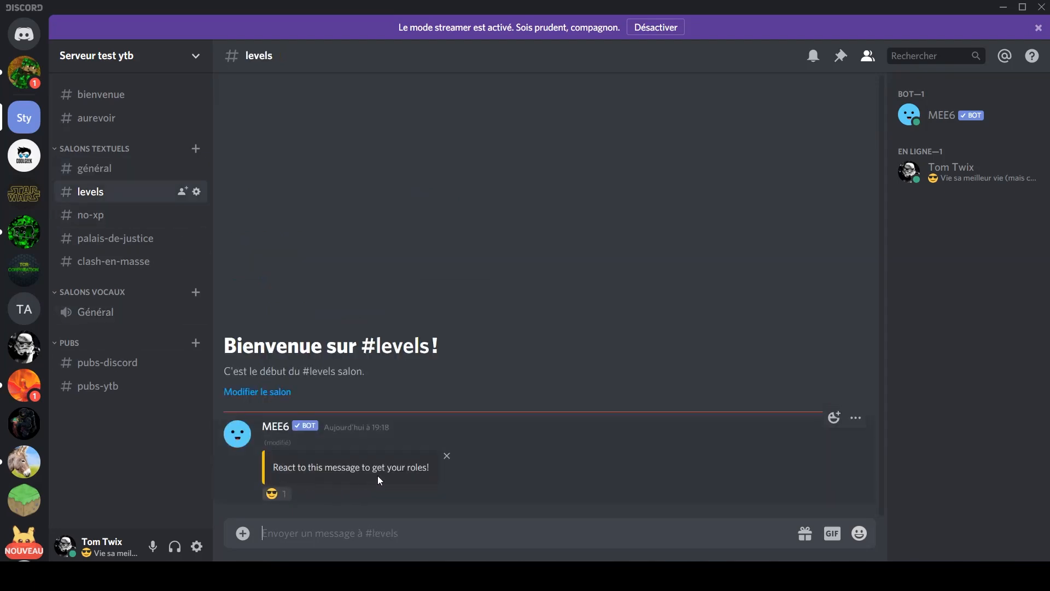
pyautogui.click(943, 170)
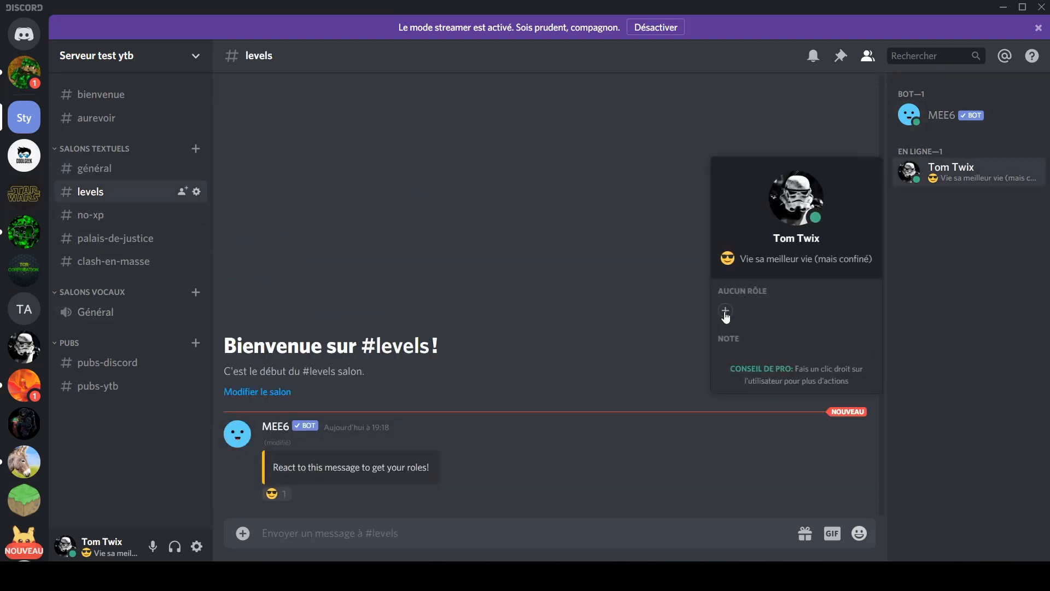
pyautogui.click(725, 310)
pyautogui.click(693, 377)
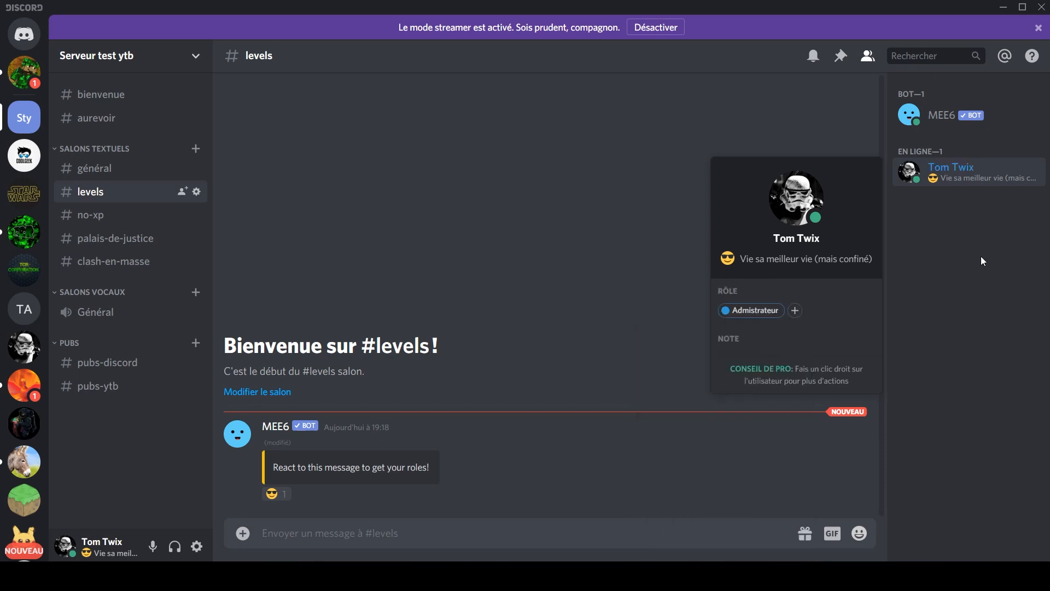
pyautogui.click(795, 311)
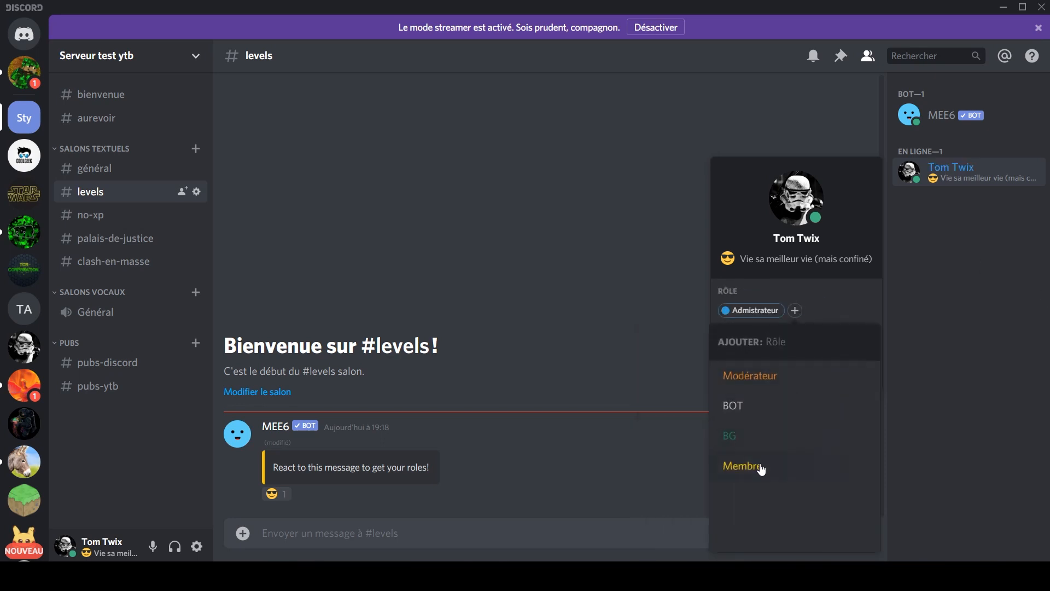
pyautogui.click(1037, 394)
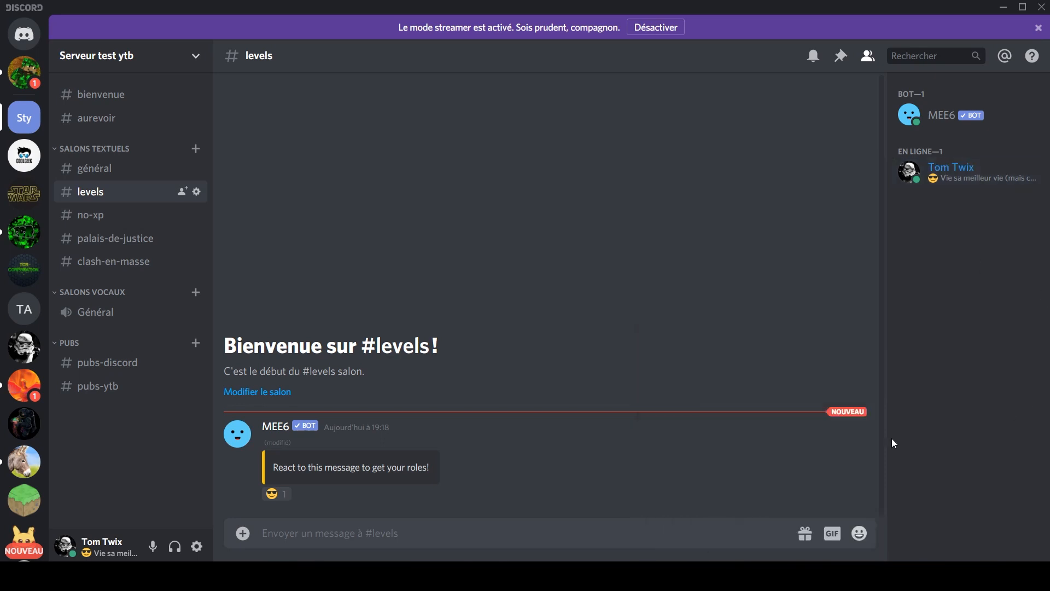
# React to MEE6's message in levels with the sunglasses emoji and check the member's roles.
pyautogui.click(274, 502)
pyautogui.click(976, 165)
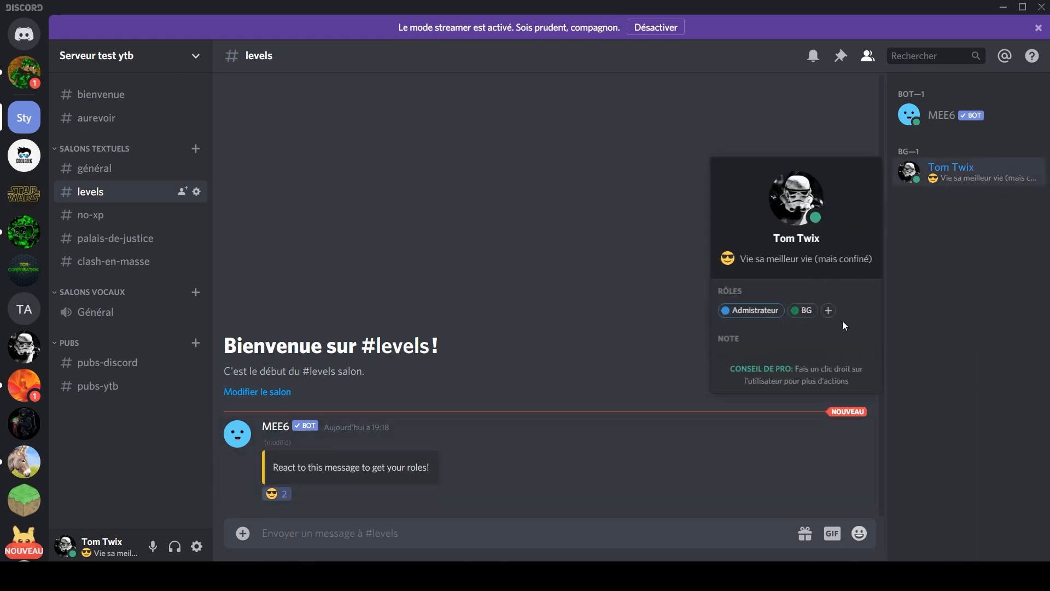
pyautogui.click(907, 328)
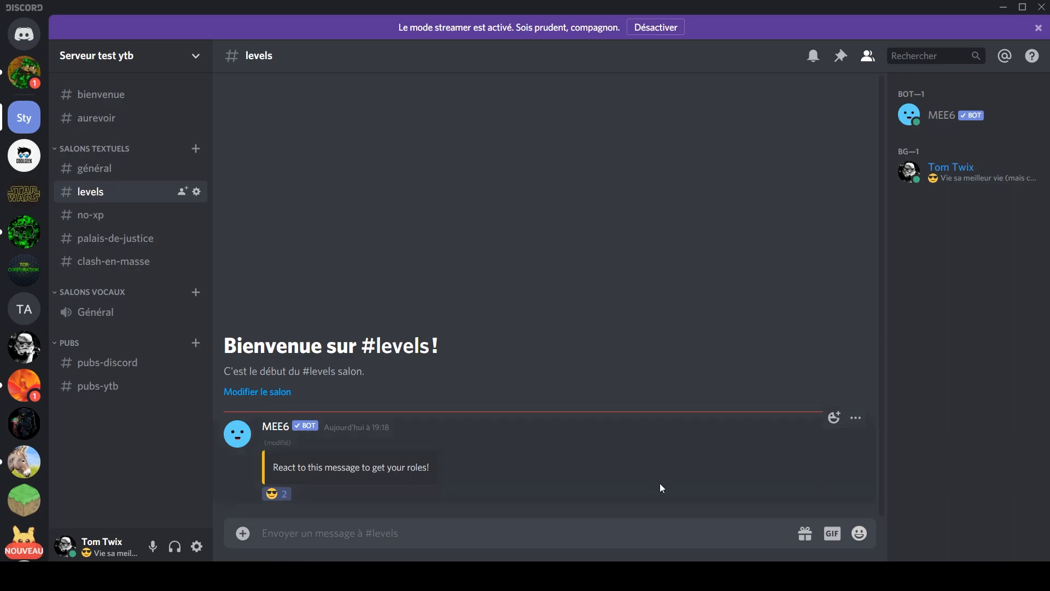
# Return to the MEE6 dashboard in the browser and look through the plugin overview.
pyautogui.click(525, 576)
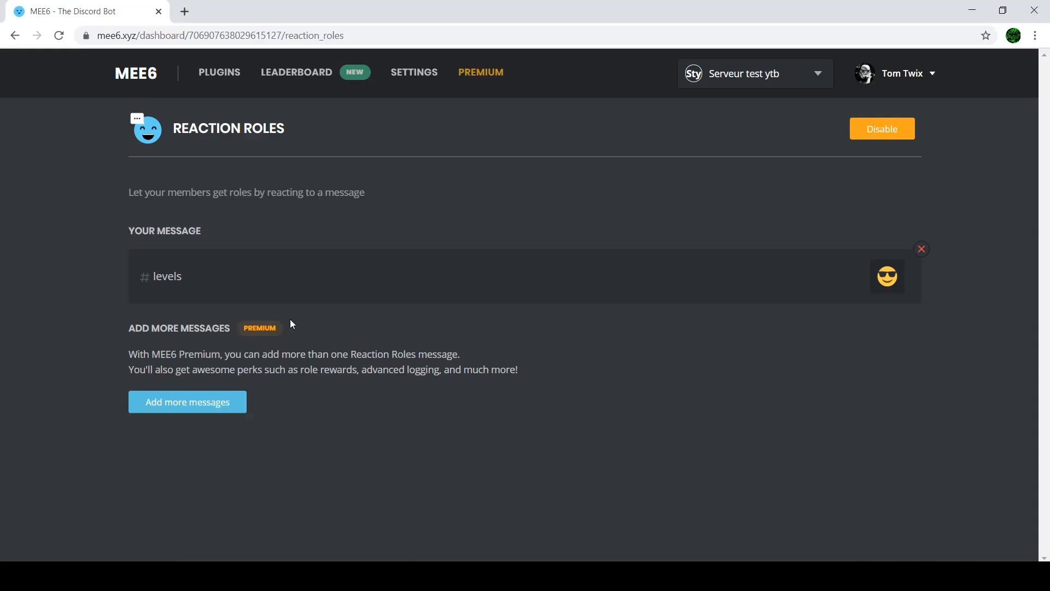
pyautogui.click(222, 77)
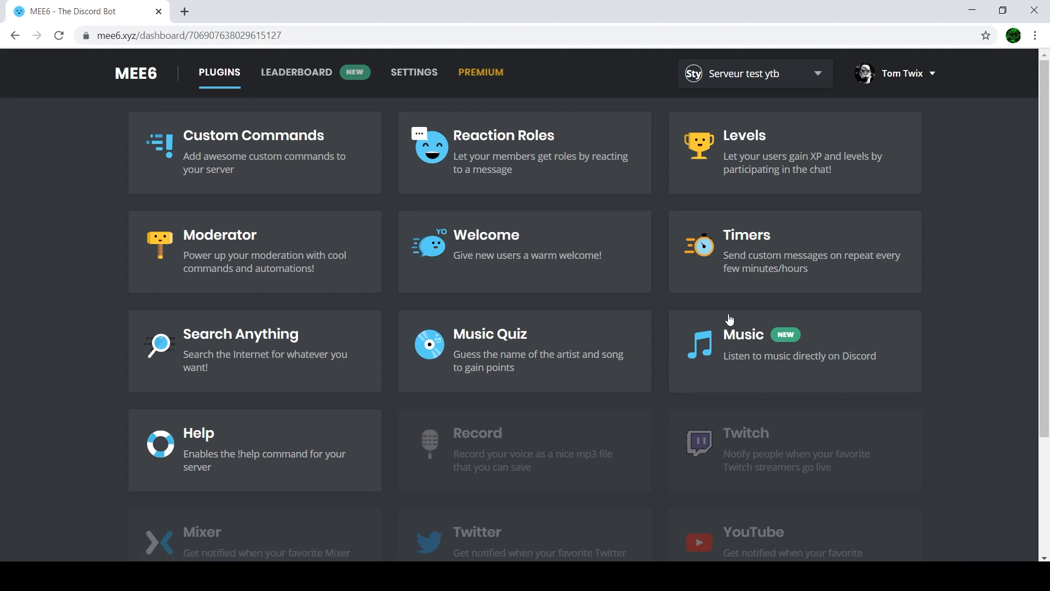
pyautogui.scroll(-3, 647, 380)
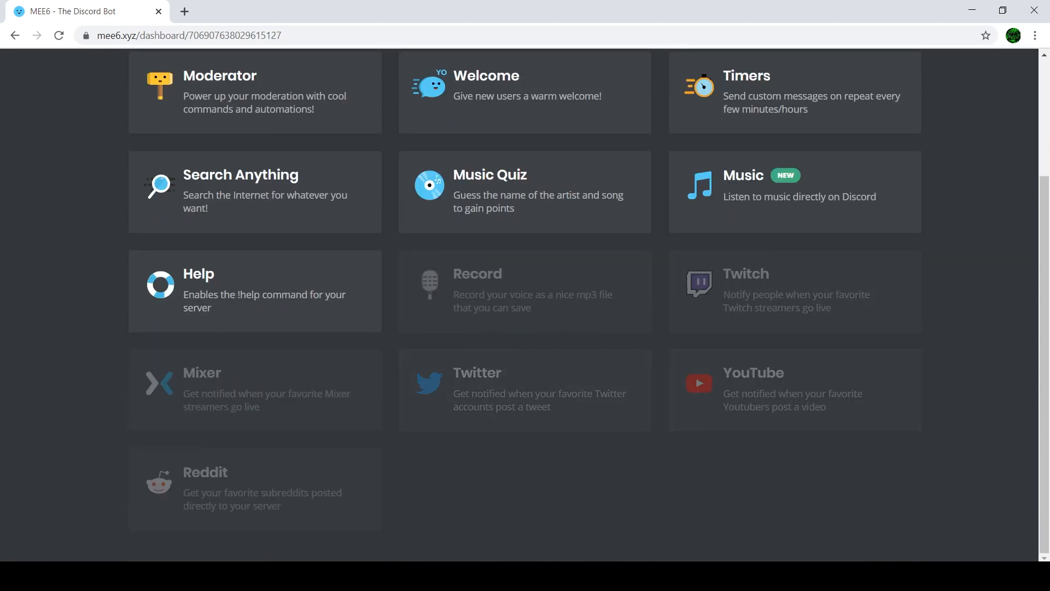
# Switch to Discord, create a text channel named youtube under Salons textuels and move it directly below général.
pyautogui.hotkey('alt', 'Tab')
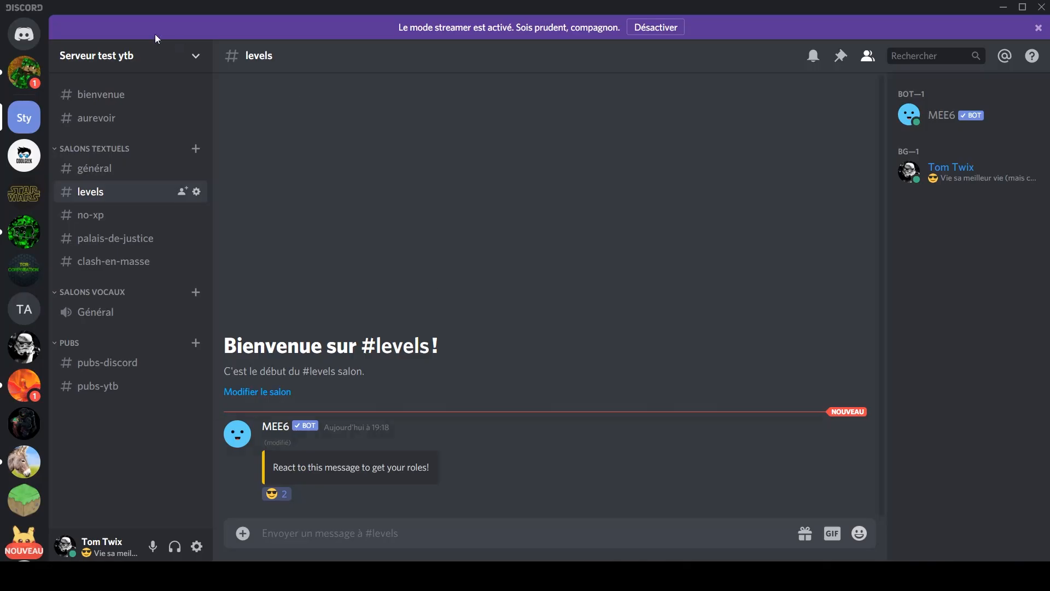
pyautogui.click(135, 103)
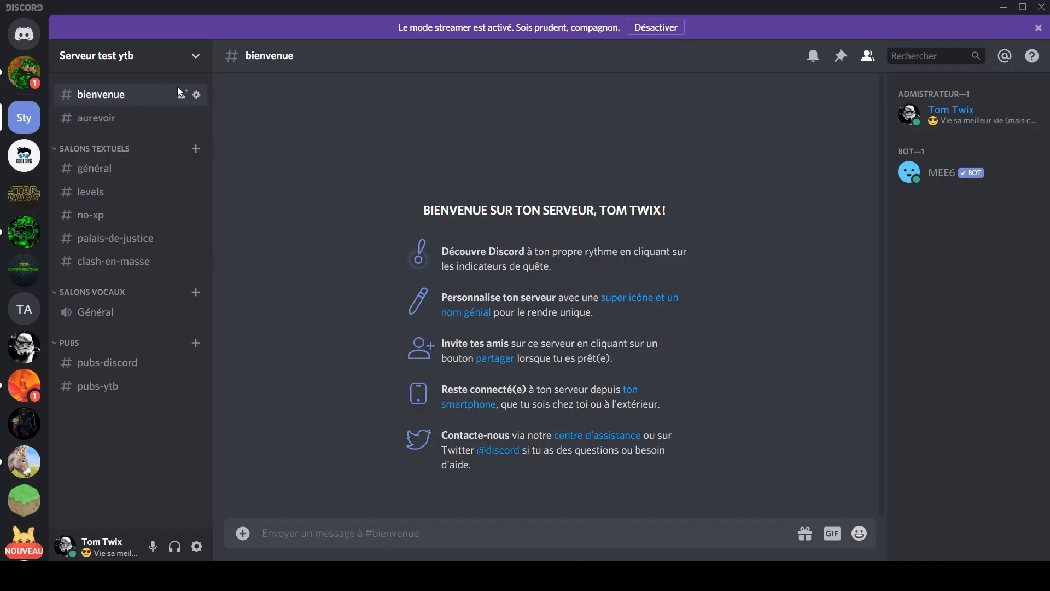
pyautogui.click(195, 148)
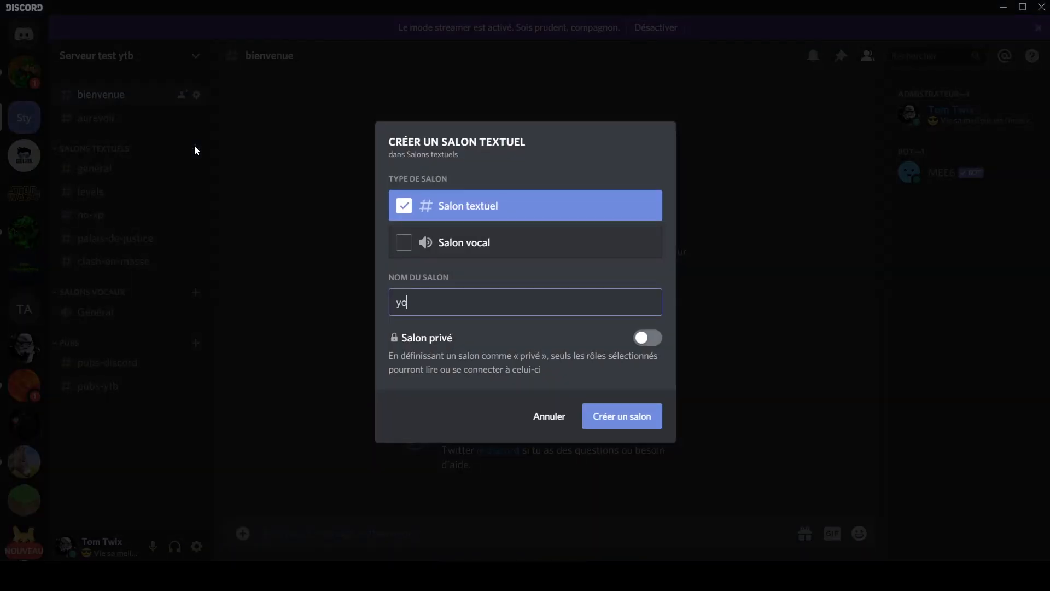
pyautogui.write('yotube')
pyautogui.click(406, 301)
pyautogui.write('u')
pyautogui.click(619, 430)
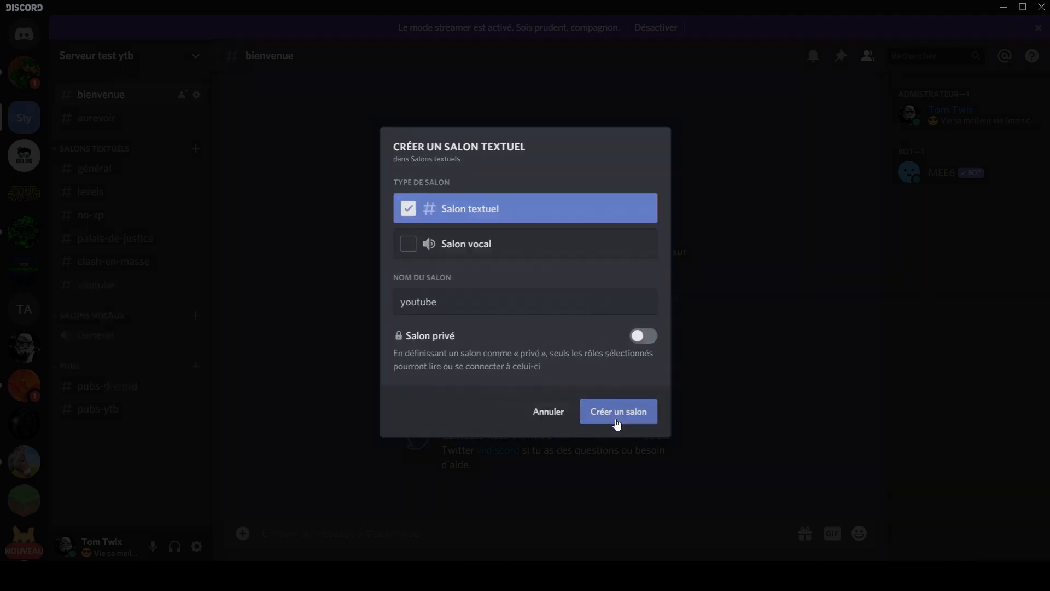
pyautogui.moveTo(108, 286); pyautogui.dragTo(109, 181)
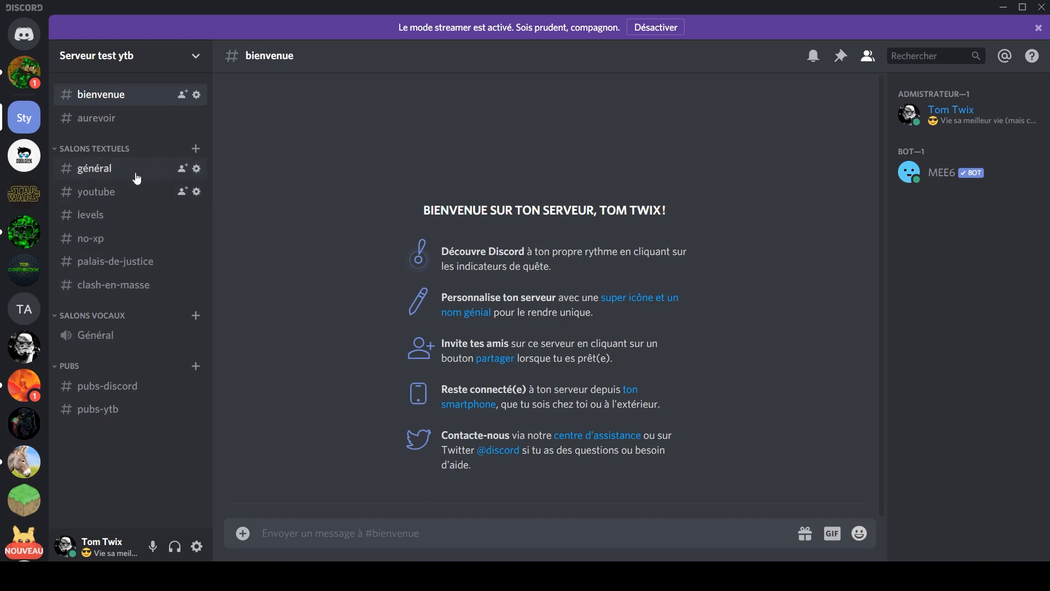
# Open the server's youtube channel, and switch to the MEE6 dashboard in the browser to enable the YouTube plugin.
pyautogui.click(102, 192)
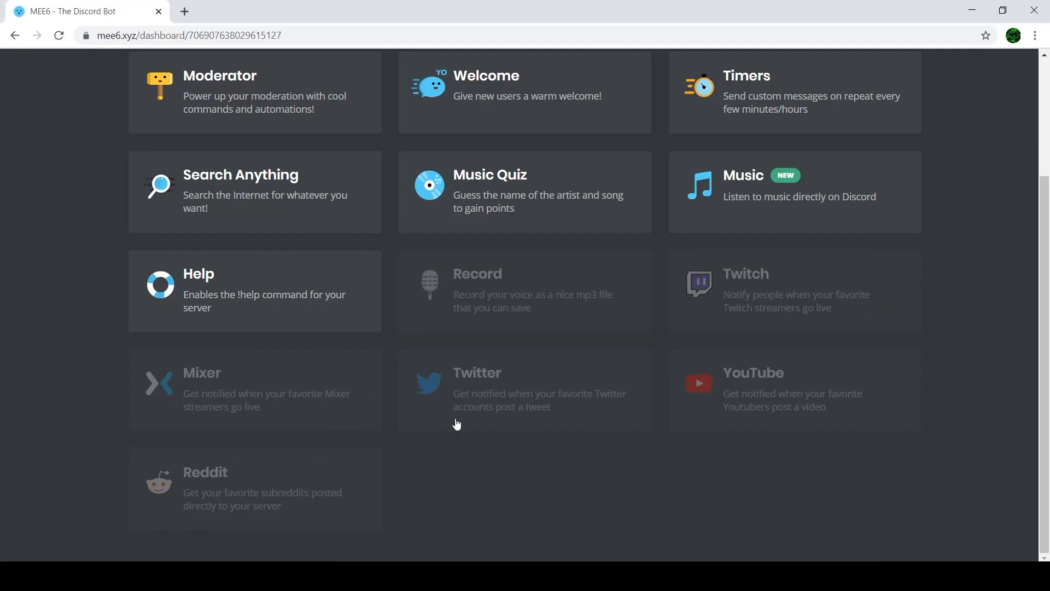
pyautogui.click(716, 426)
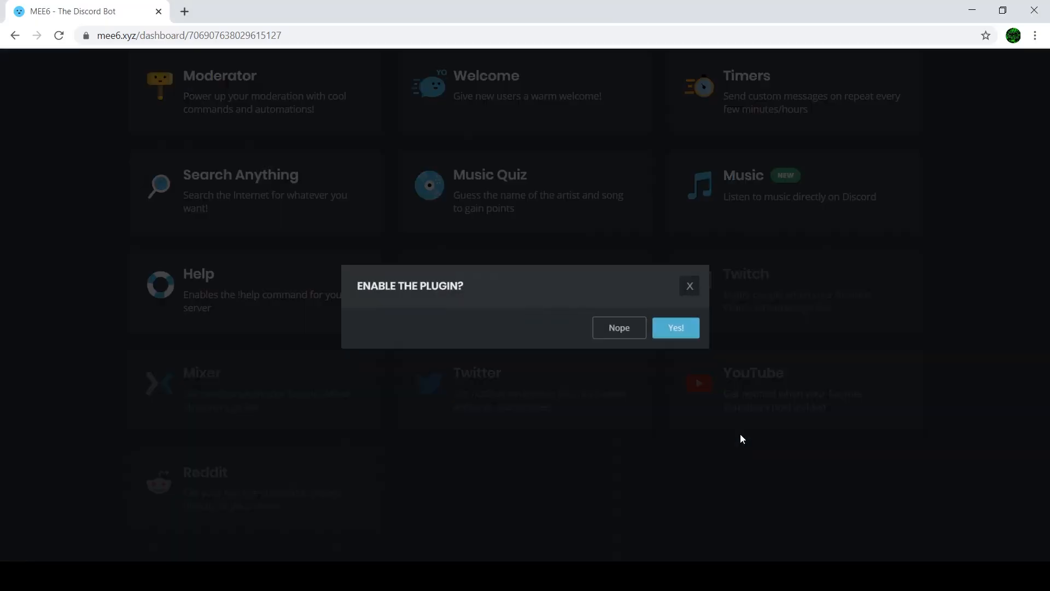
pyautogui.click(678, 330)
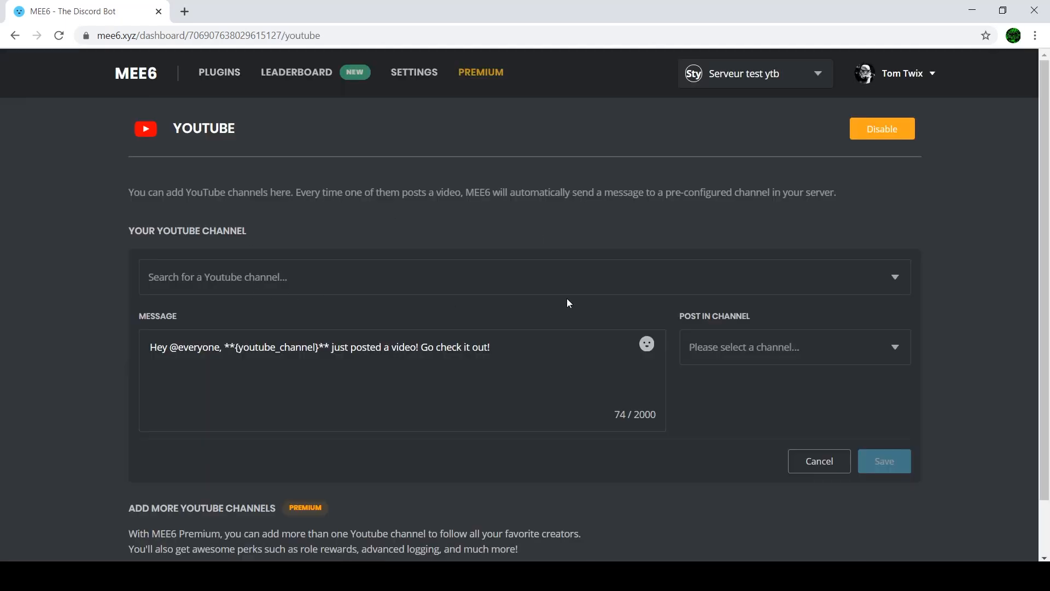
# Search for TCR studio and select TCR Studio as the YouTube channel that MEE6 follows.
pyautogui.click(532, 278)
pyautogui.write('T')
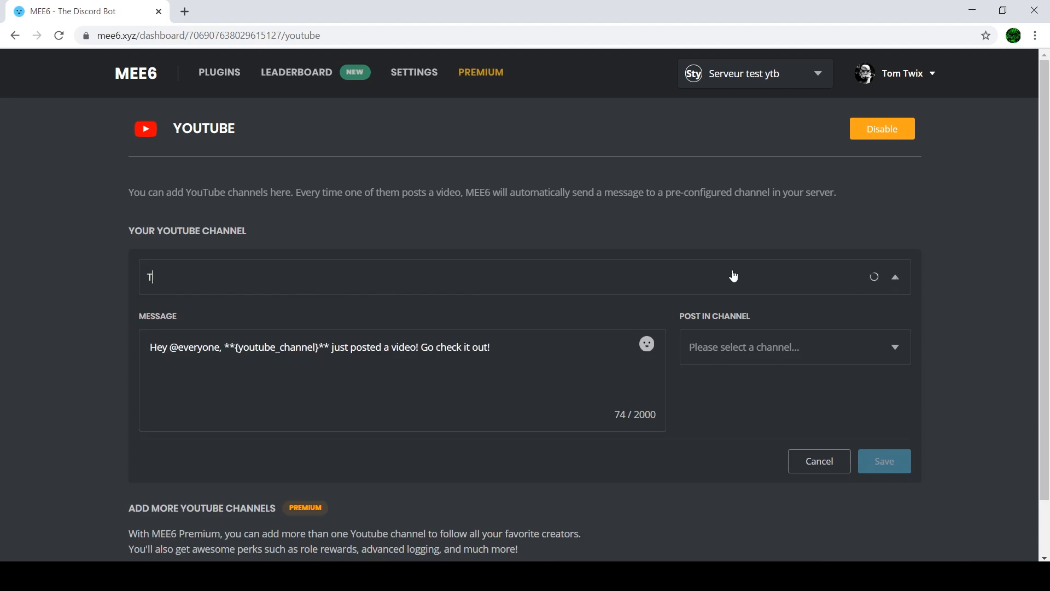
pyautogui.write('CR studio')
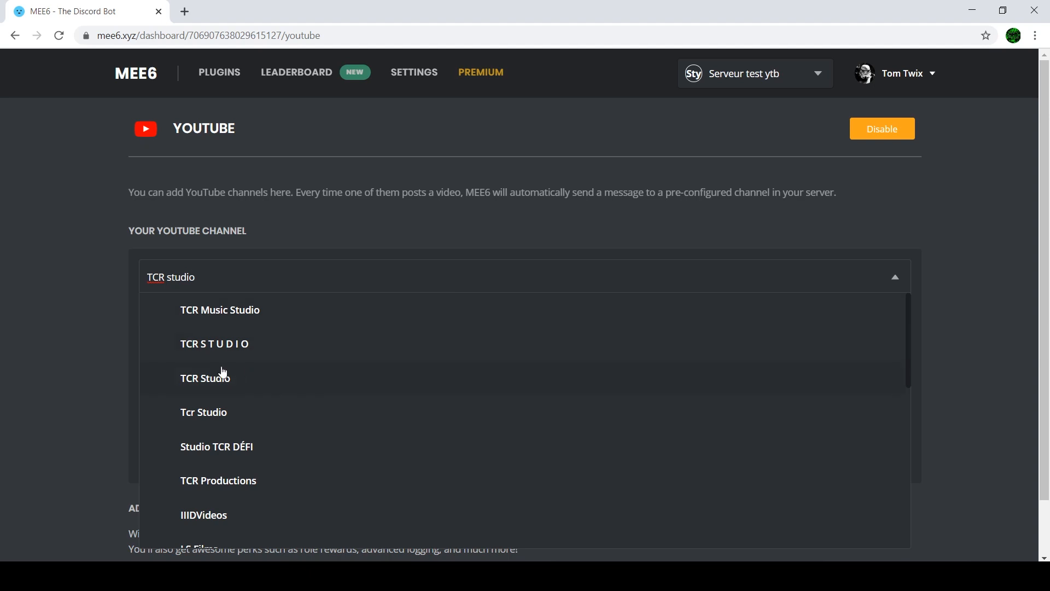
pyautogui.click(199, 383)
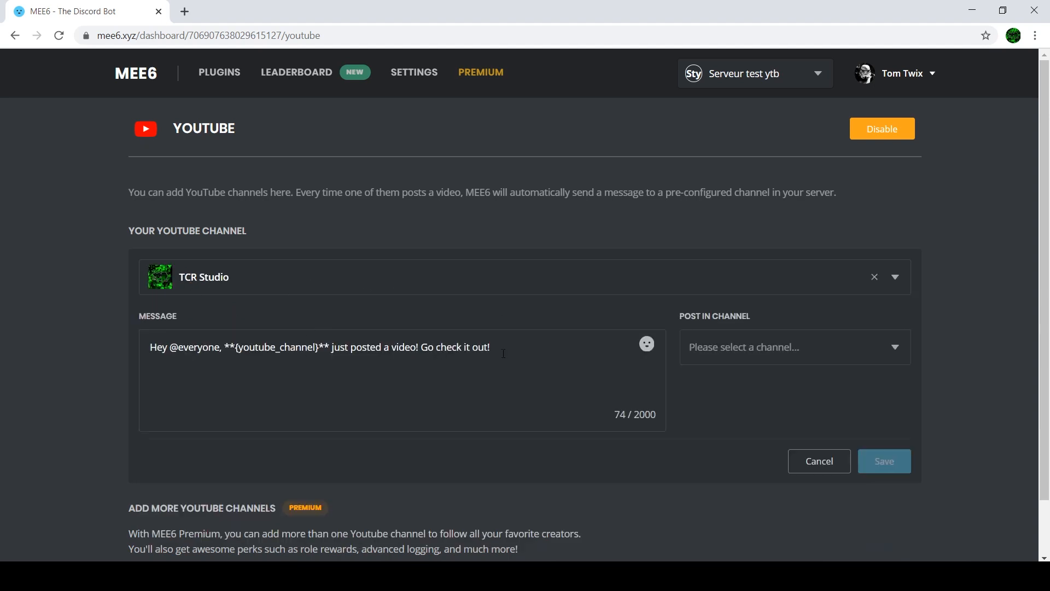
# Set the YouTube notifications to post in the youtube text channel and save the subscription.
pyautogui.click(831, 346)
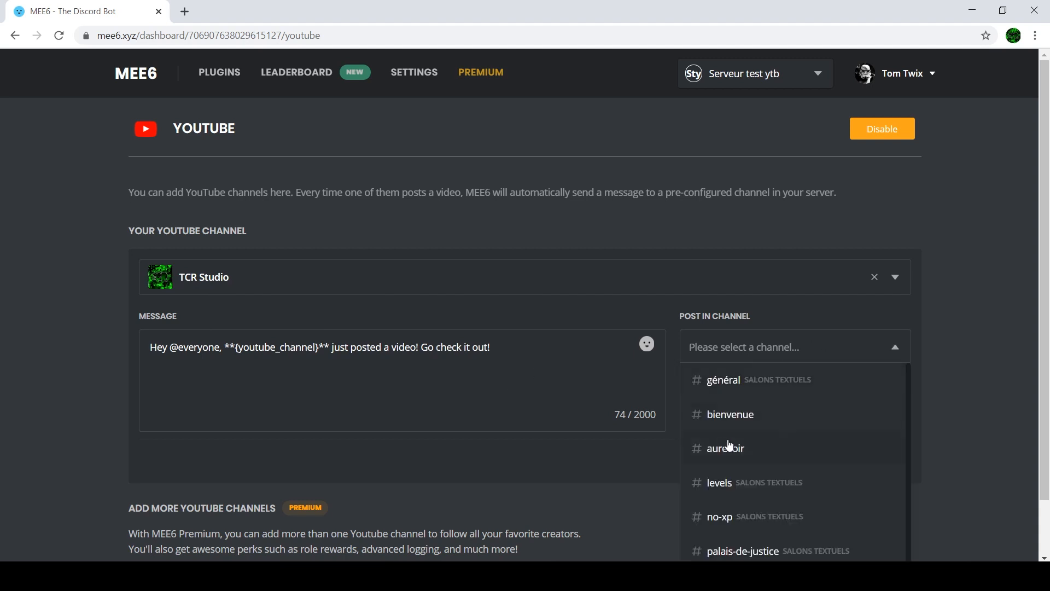
pyautogui.scroll(-2, 733, 451)
pyautogui.scroll(-2, 742, 516)
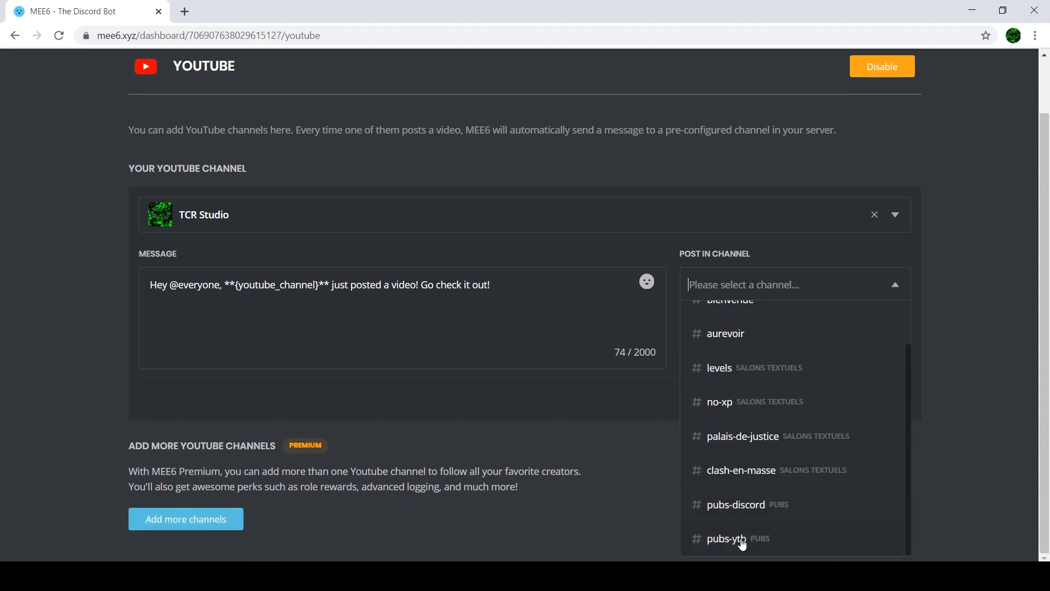
pyautogui.scroll(3, 747, 491)
pyautogui.scroll(-2, 757, 468)
pyautogui.scroll(2, 752, 382)
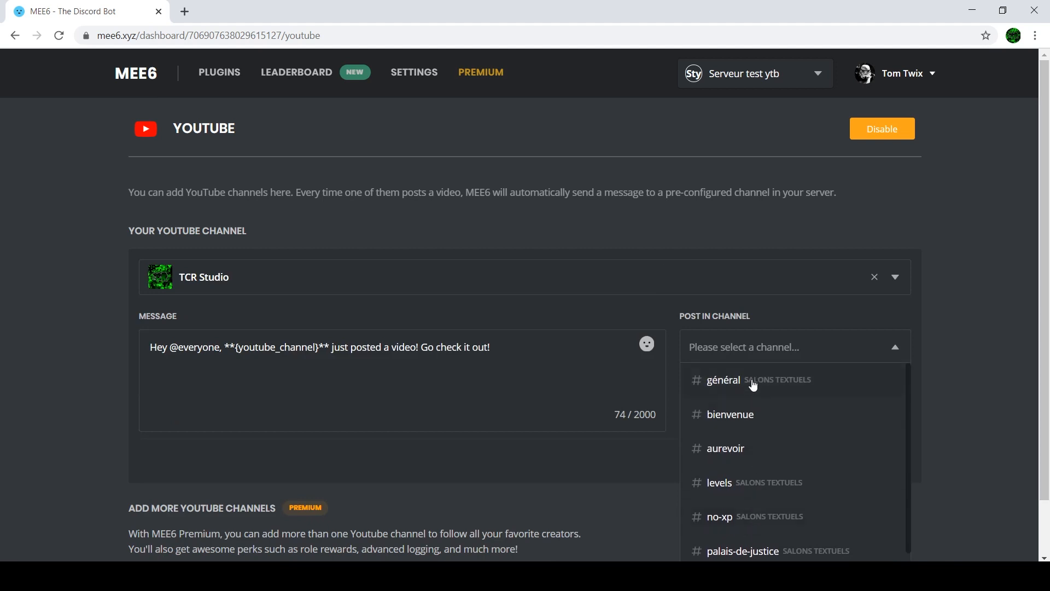
pyautogui.scroll(-1, 746, 438)
pyautogui.scroll(-1, 746, 449)
pyautogui.scroll(-2, 742, 540)
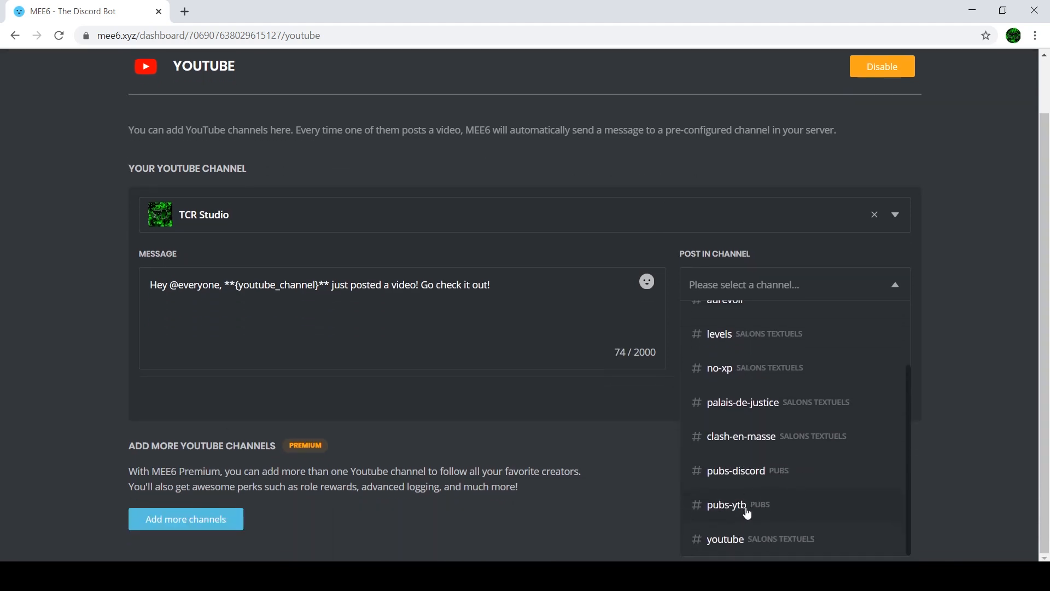
pyautogui.click(741, 540)
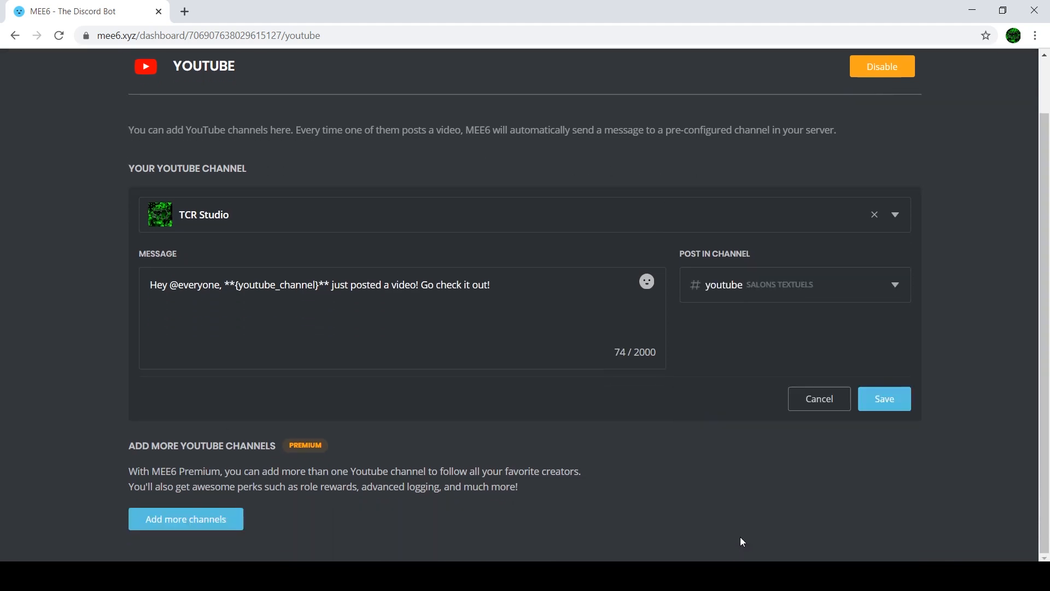
pyautogui.click(866, 405)
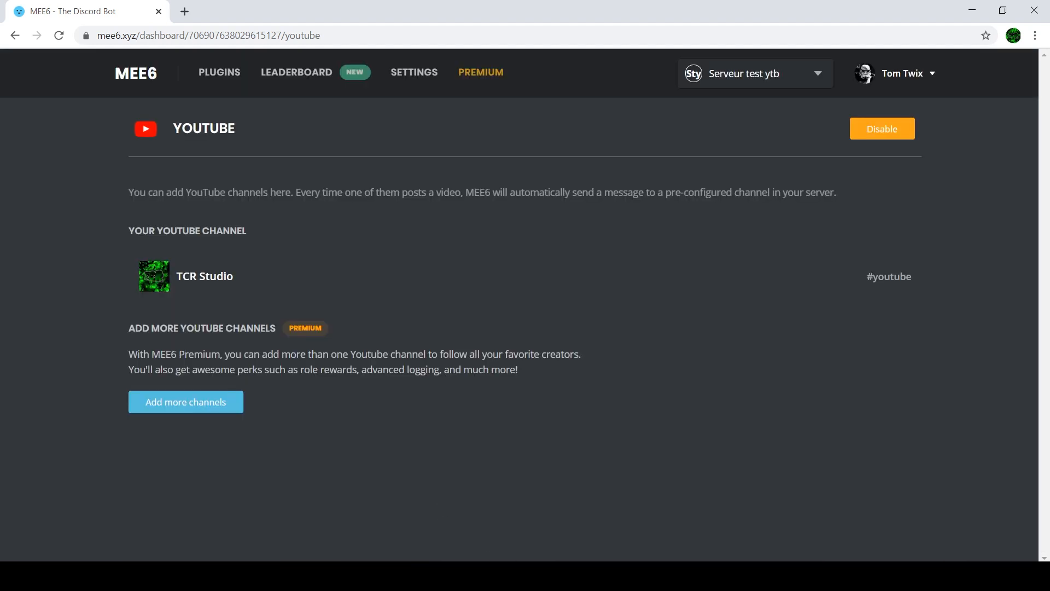
# Return to the plugin overview, enable the Twitter plugin and begin a Twitter user search with @.
pyautogui.hotkey('alt', 'Tab')
pyautogui.click(222, 73)
pyautogui.scroll(-3, 771, 347)
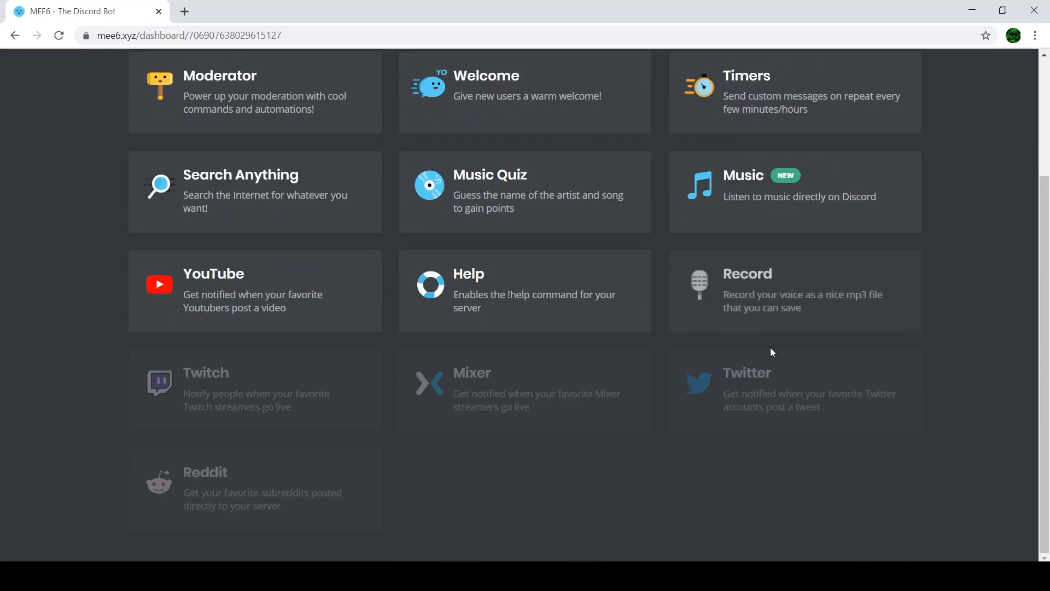
pyautogui.click(771, 399)
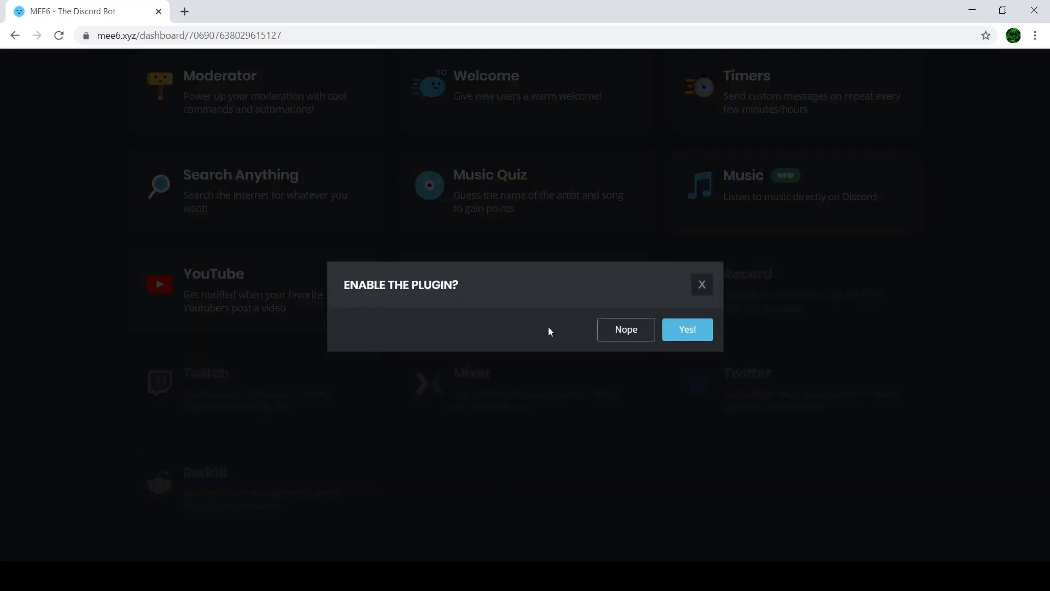
pyautogui.click(677, 338)
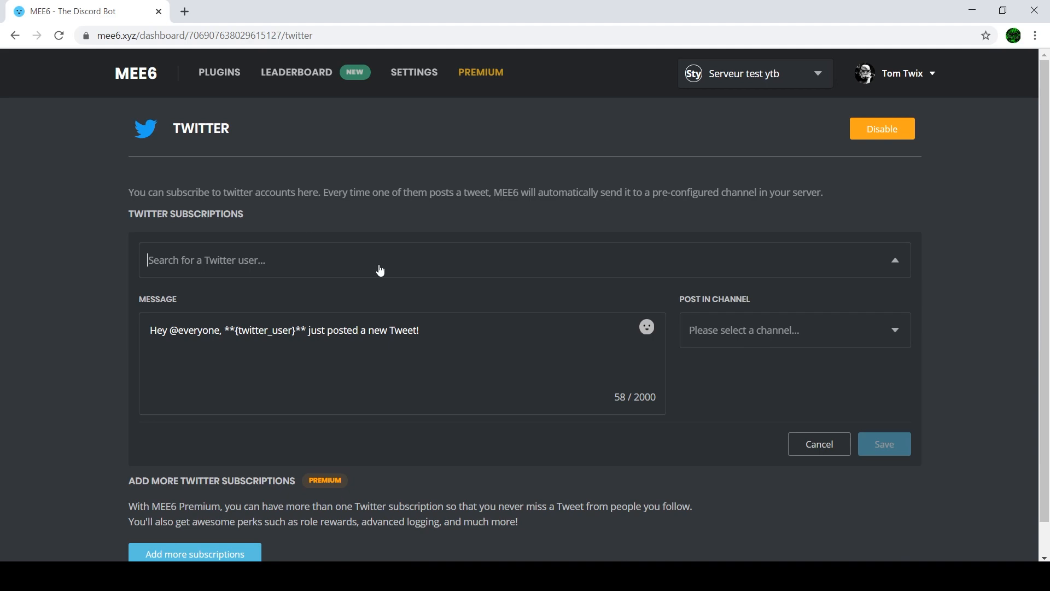
pyautogui.write('@')
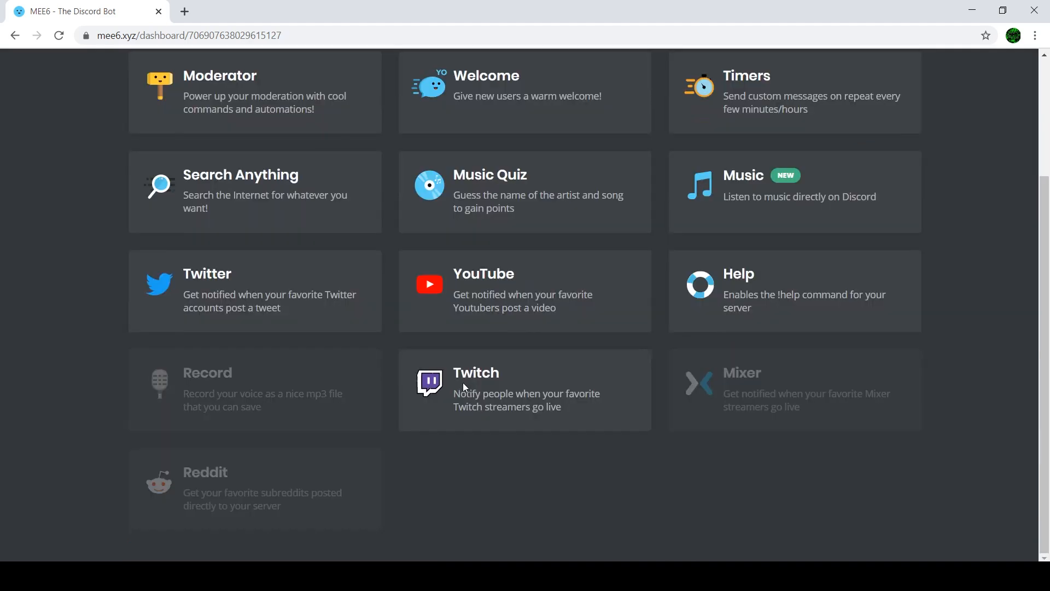
# Enable the Twitch plugin and select GeekKuiz_stream as the Twitch channel by searching for GeekKuiz.
pyautogui.click(463, 383)
pyautogui.click(697, 336)
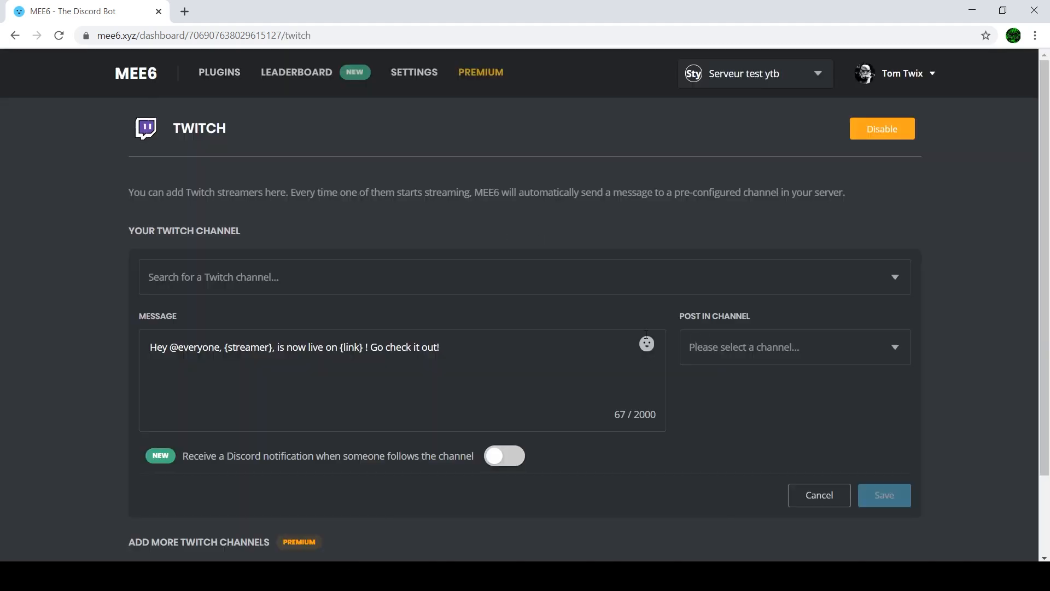
pyautogui.click(541, 269)
pyautogui.write('G')
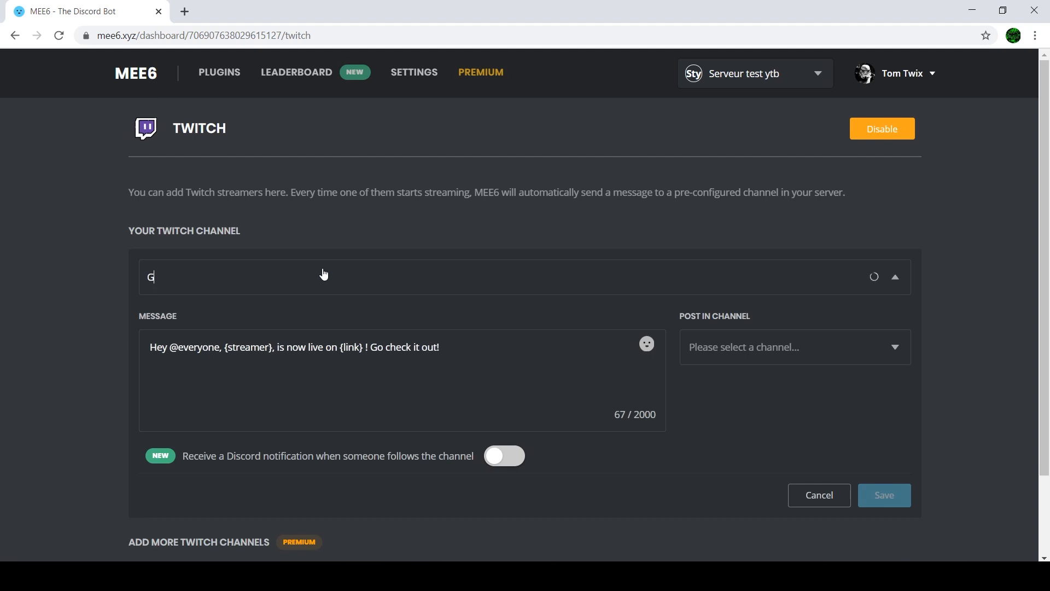
pyautogui.write('eekKuiz')
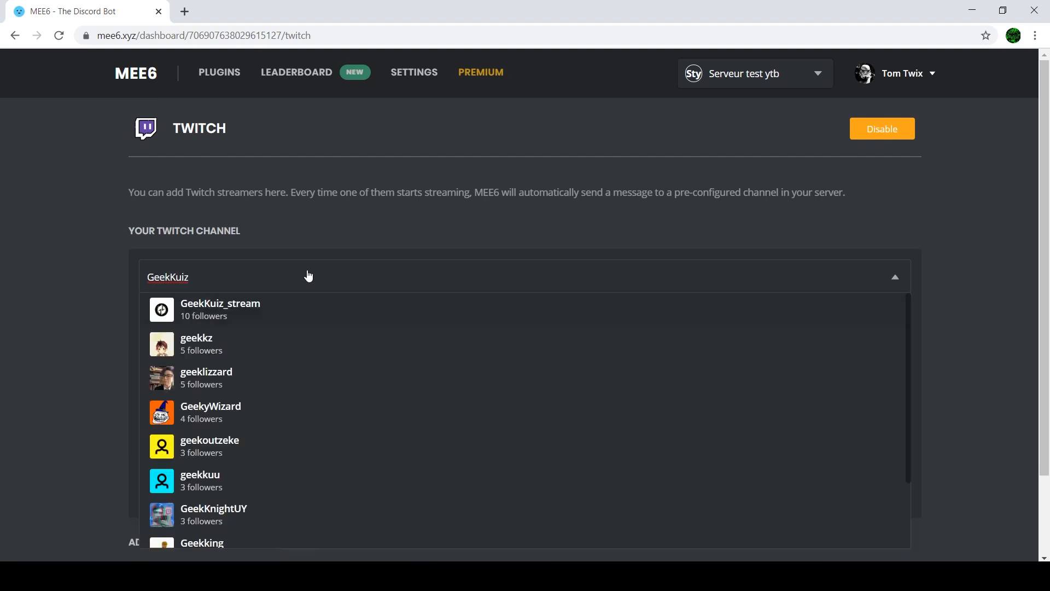
pyautogui.click(164, 313)
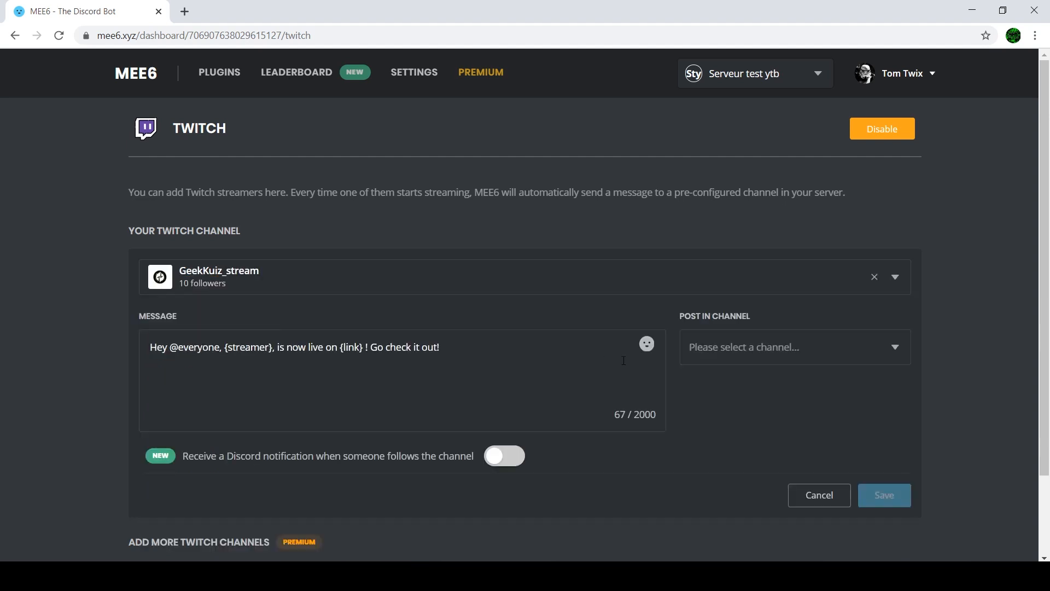
# Set the Twitch live notifications to post in the twitch text channel and save the subscription.
pyautogui.click(772, 348)
pyautogui.scroll(-3, 736, 467)
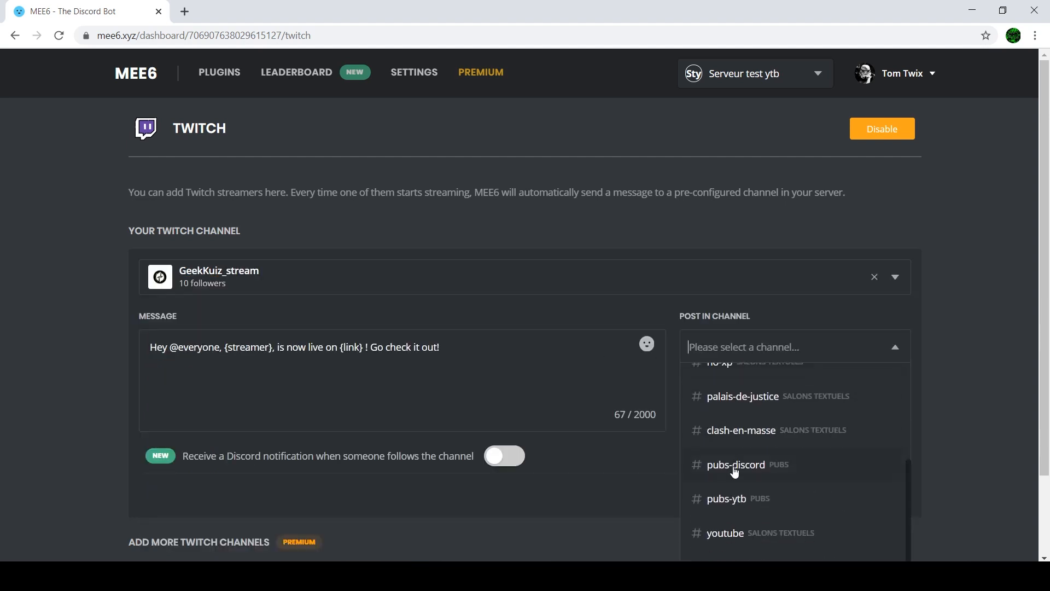
pyautogui.scroll(-2, 755, 498)
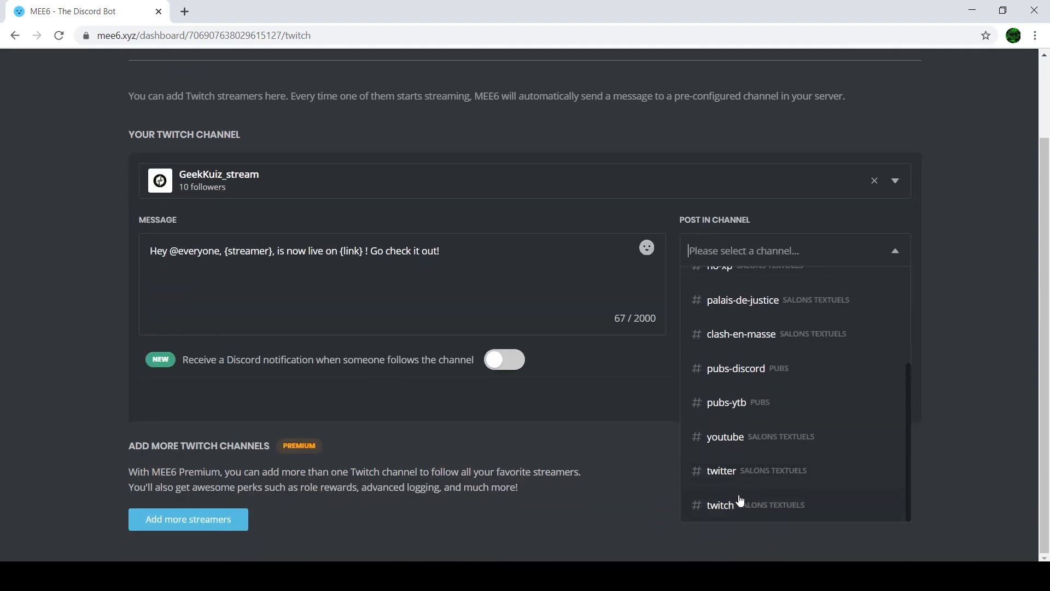
pyautogui.click(738, 503)
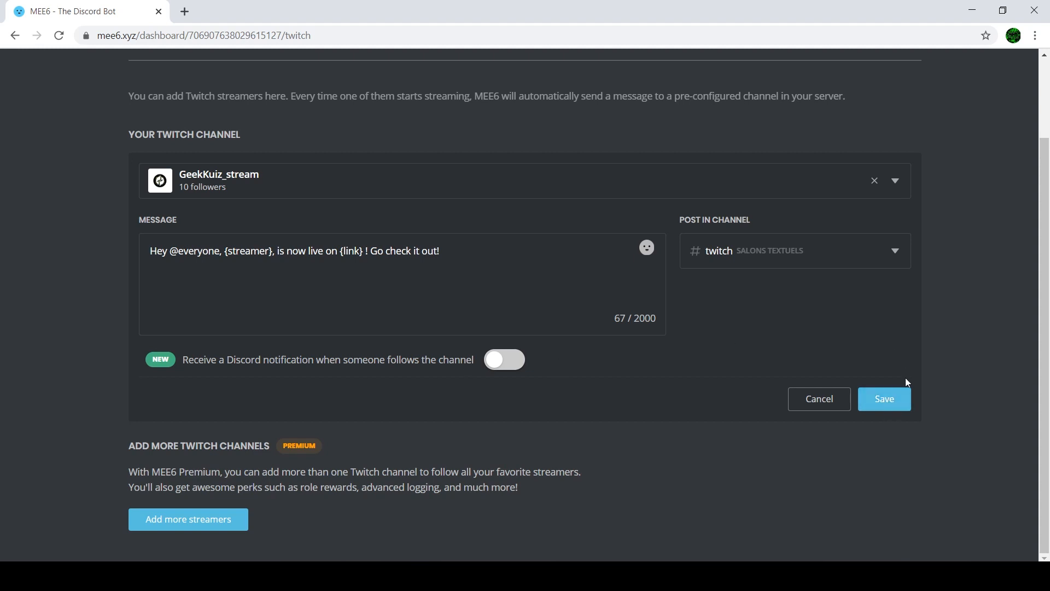
pyautogui.click(897, 400)
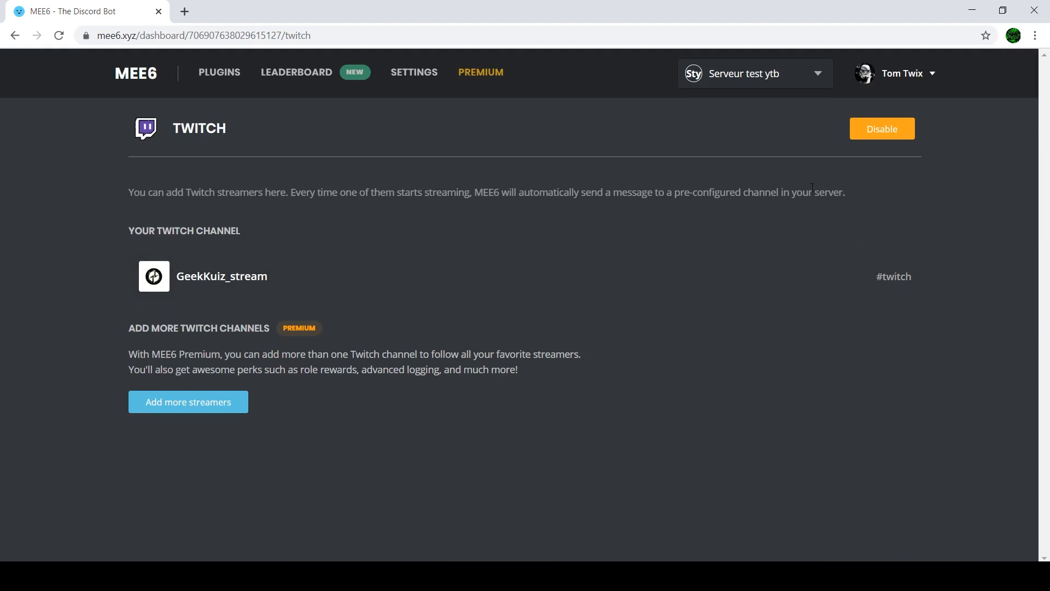
# Return to the plugin overview, check the twitch channel in Discord and switch back to the MEE6 dashboard.
pyautogui.click(225, 86)
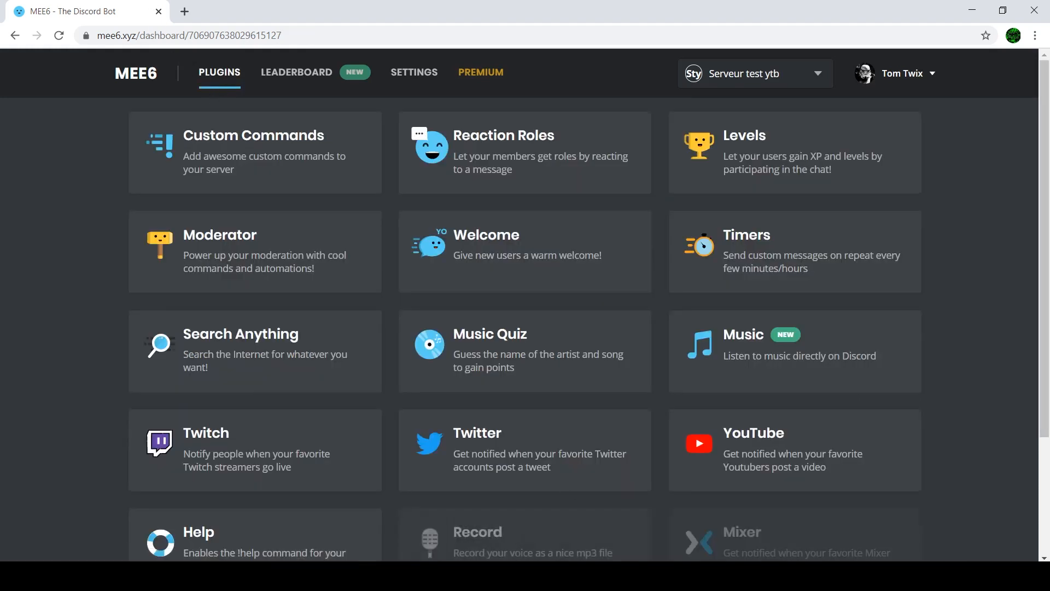
pyautogui.hotkey('alt', 'Tab')
pyautogui.click(92, 215)
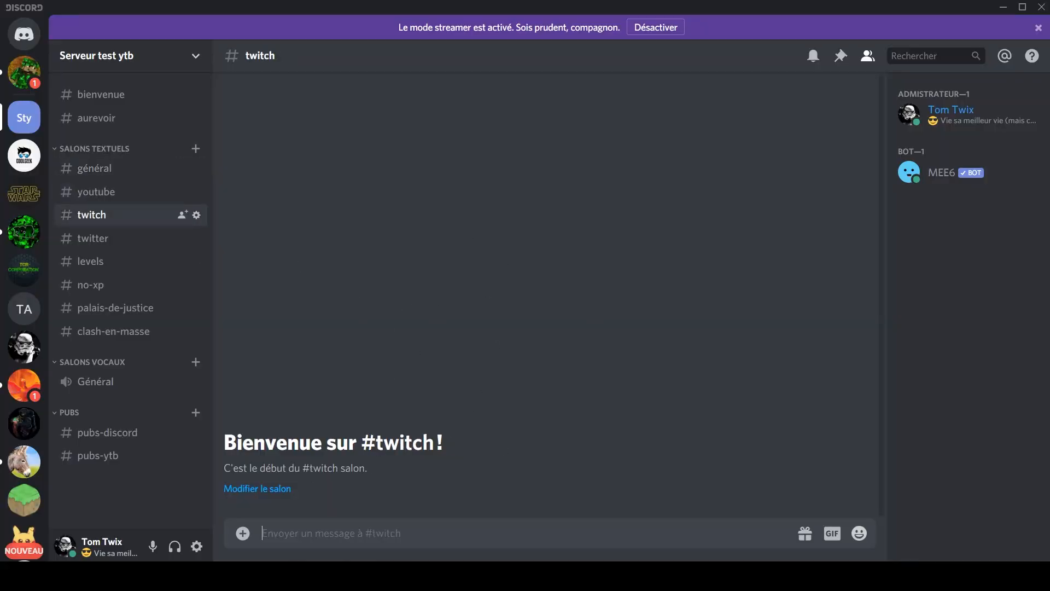
pyautogui.hotkey('alt', 'Tab')
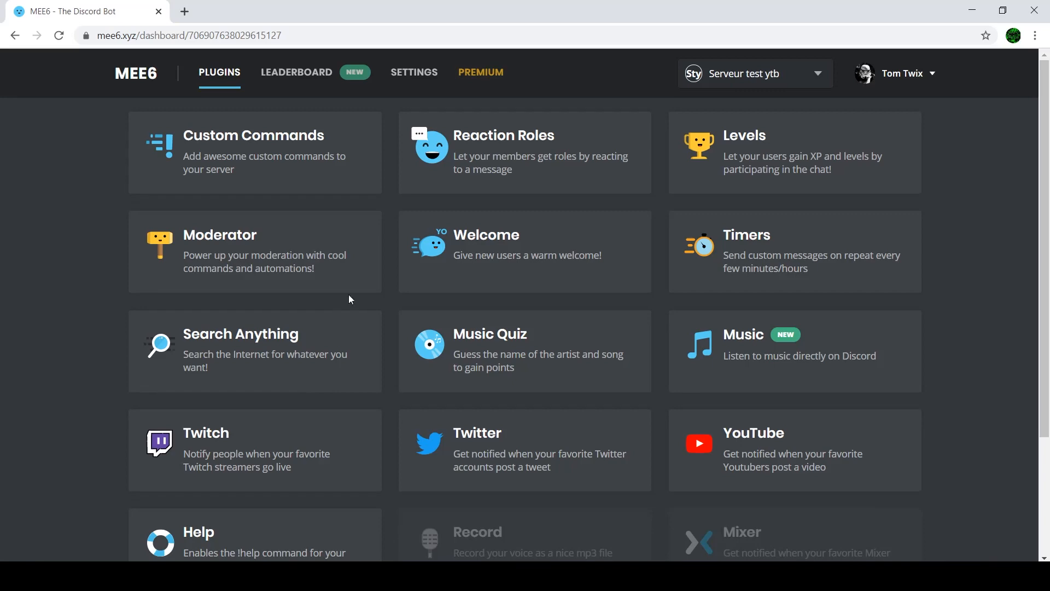
# Enable the Mixer plugin, look over its settings page and go back to the plugin overview.
pyautogui.scroll(-3, 551, 304)
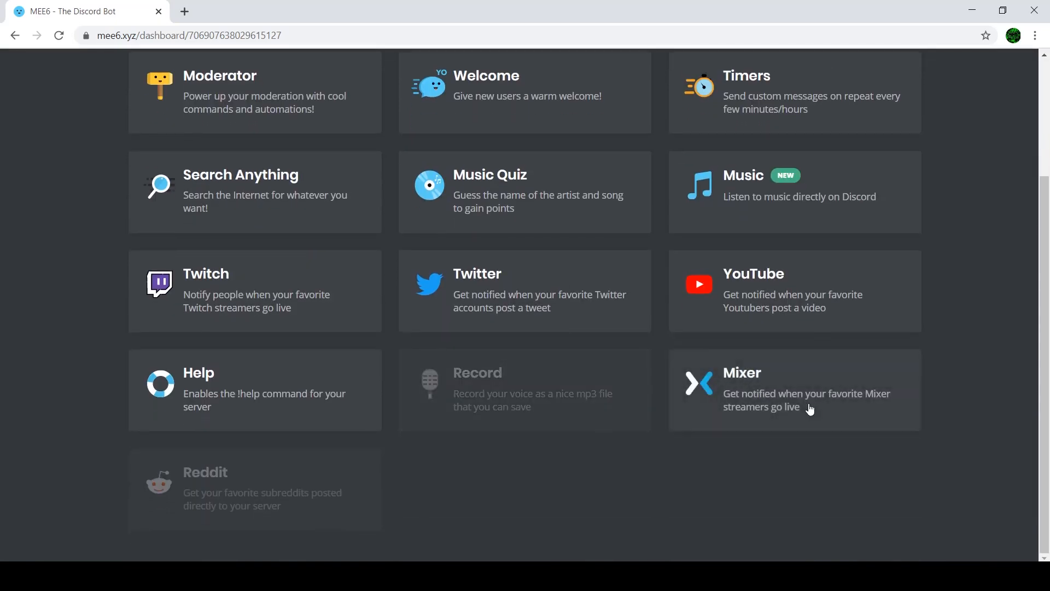
pyautogui.click(809, 408)
pyautogui.click(698, 330)
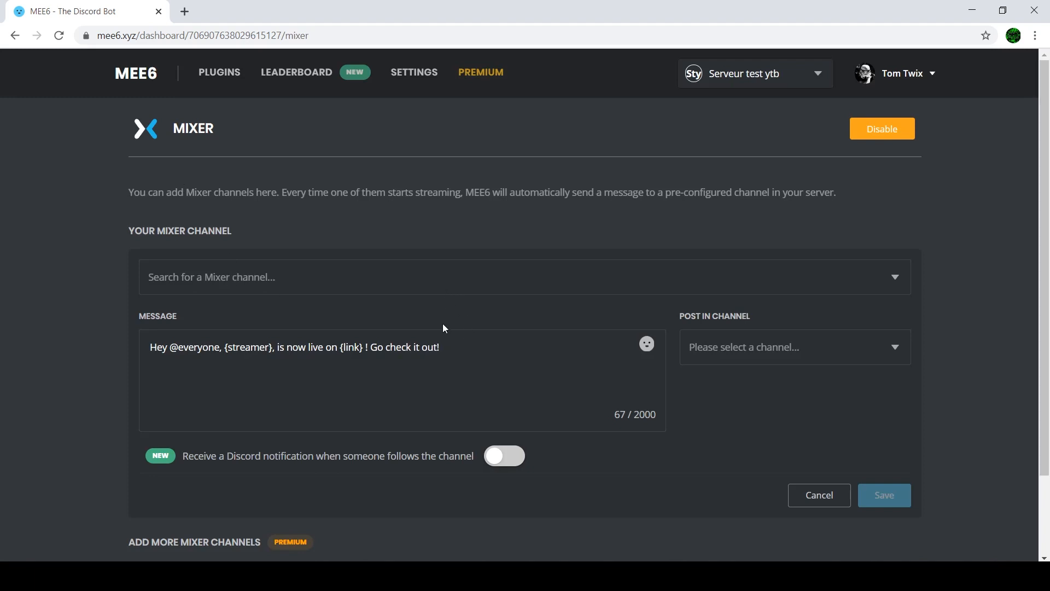
pyautogui.hotkey('alt', 'Left')
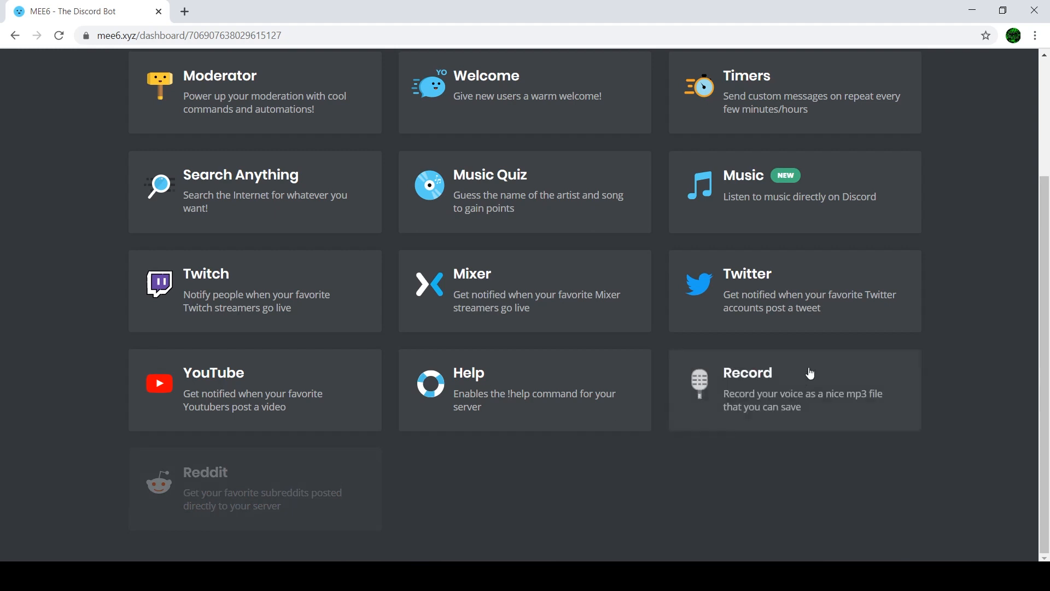
# Enable the Reddit plugin, view its subreddit settings and return to the plugin overview.
pyautogui.click(265, 493)
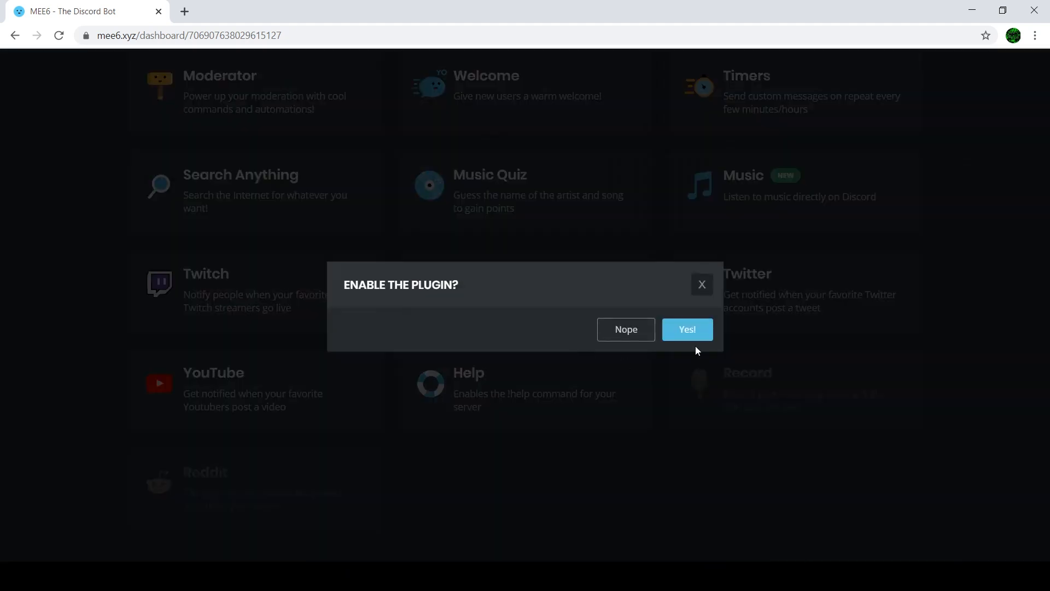
pyautogui.click(687, 328)
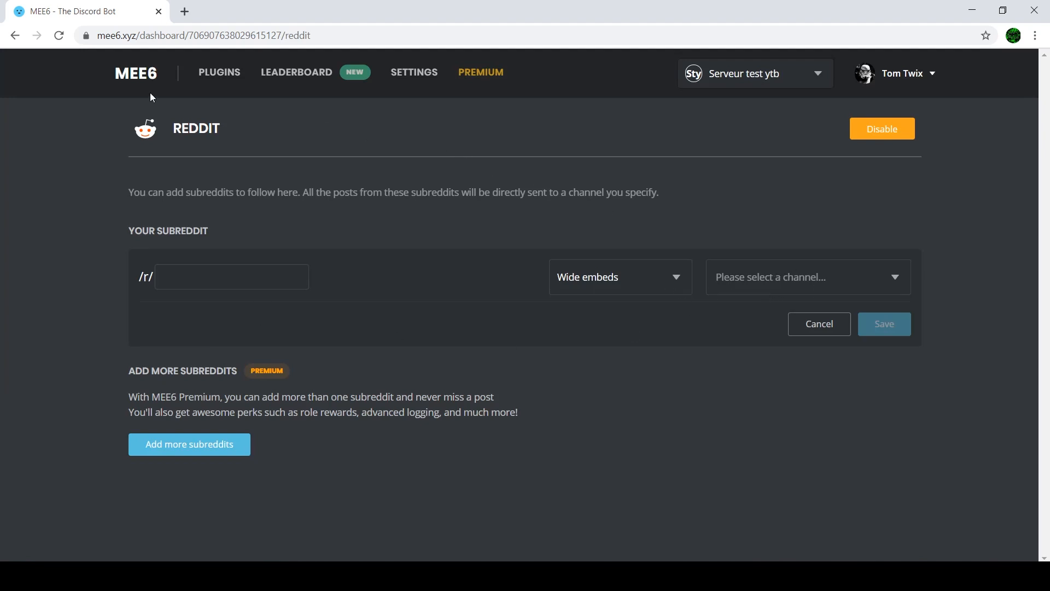
pyautogui.click(230, 74)
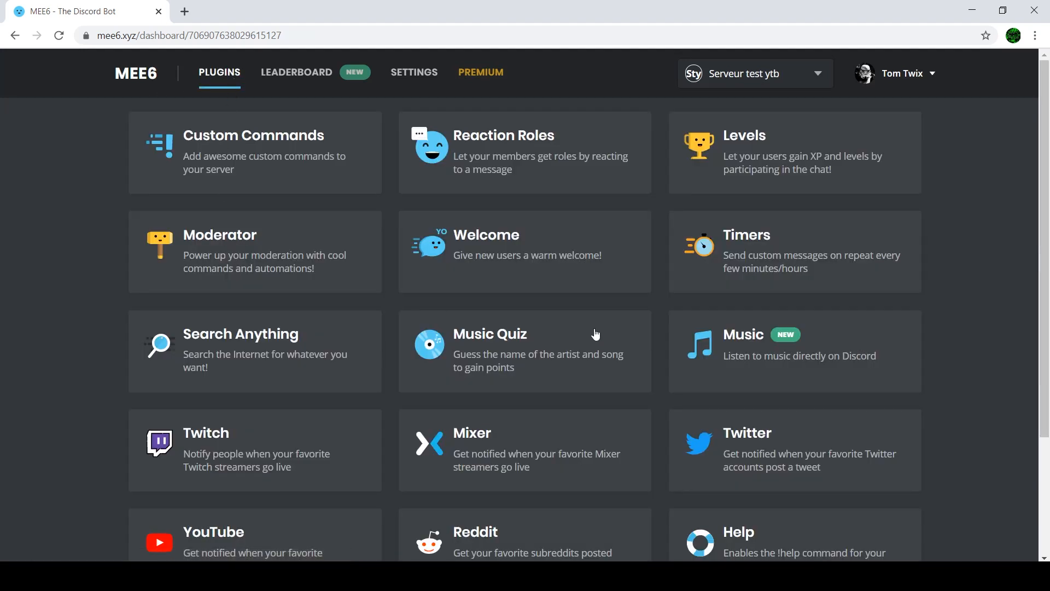
# Look down the plugin overview, switch to Discord and open the annonces channel of the TCR Studio server.
pyautogui.scroll(-3, 595, 334)
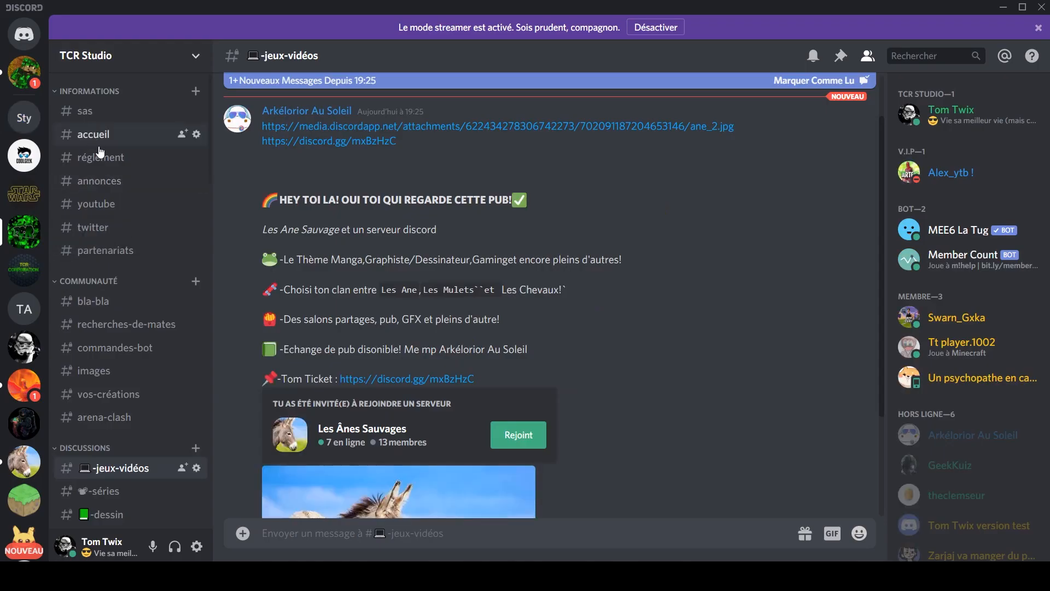
pyautogui.click(100, 180)
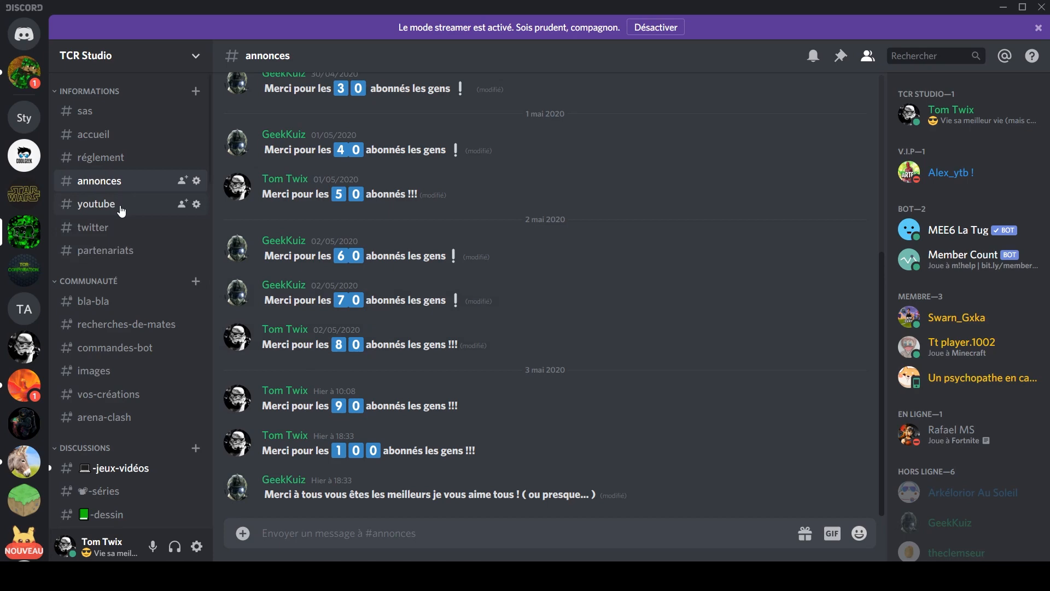
# Look through the MEE6 video announcements in TCR Studio's youtube channel and open its twitter channel to view the posts.
pyautogui.click(121, 211)
pyautogui.scroll(5, 523, 203)
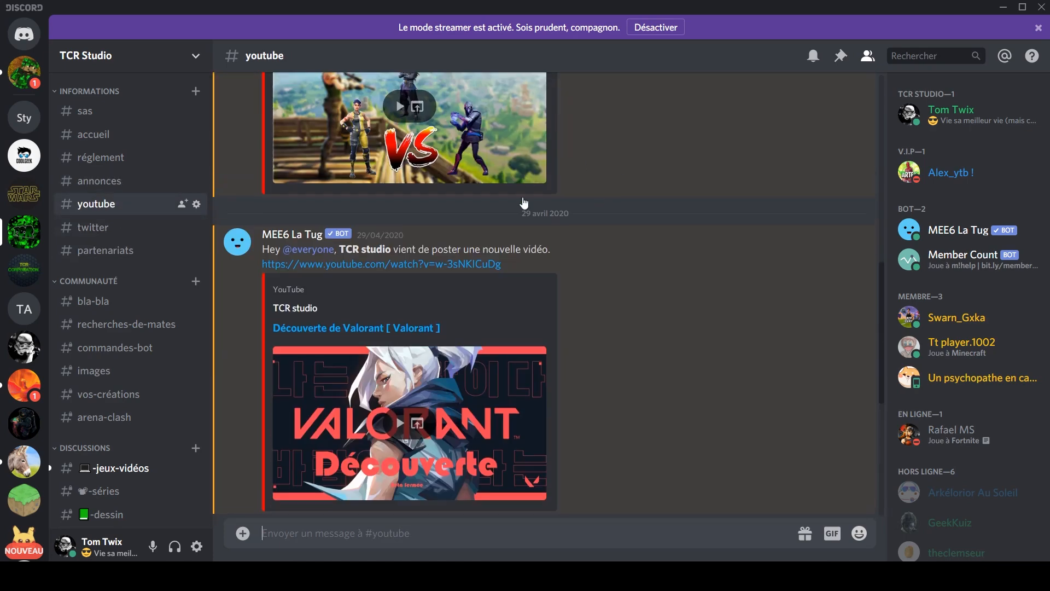
pyautogui.scroll(10, 524, 203)
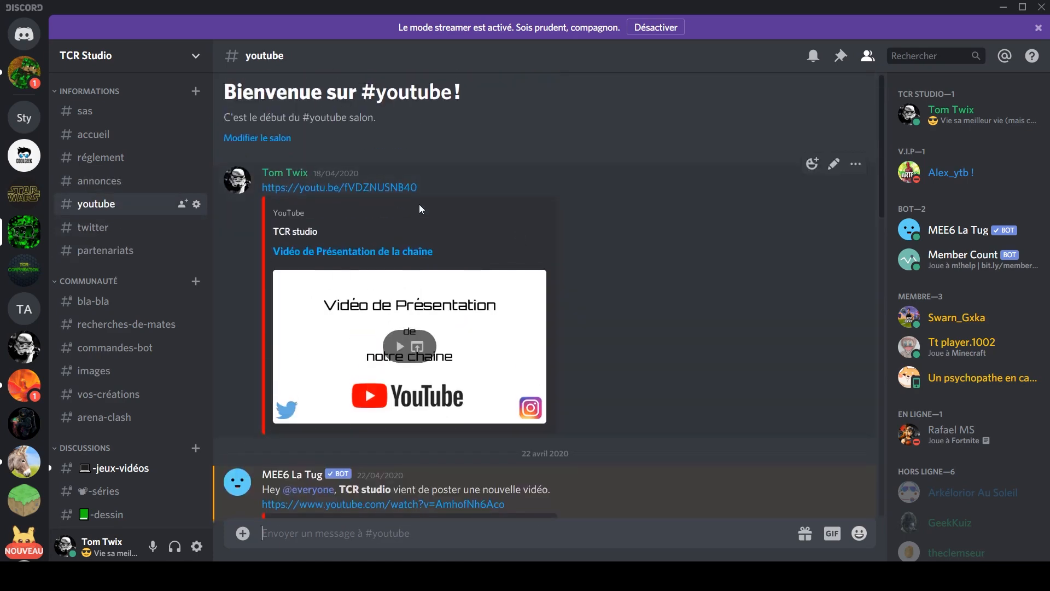
pyautogui.scroll(-10, 420, 209)
pyautogui.click(93, 227)
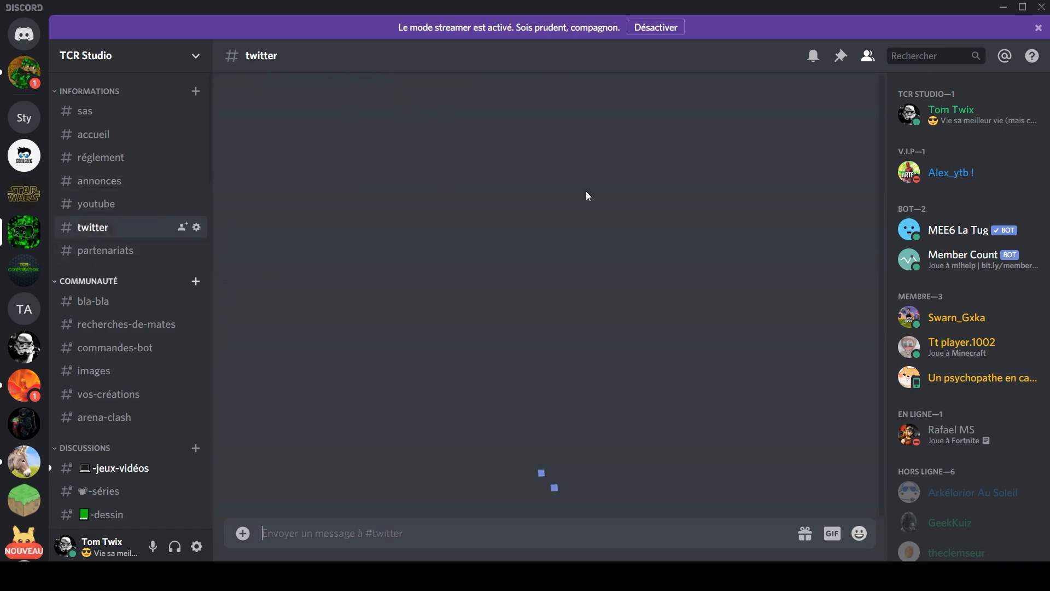
pyautogui.scroll(10, 587, 195)
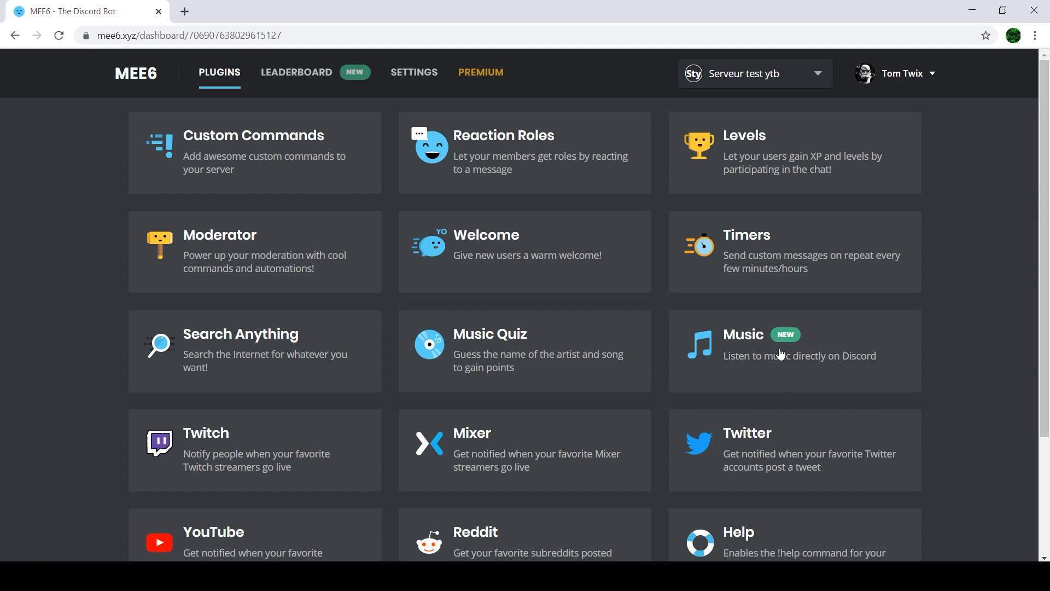
# Review the MEE6 dashboard's plugin overview for Serveur test ytb from the first plugins to the last.
pyautogui.scroll(-2, 418, 346)
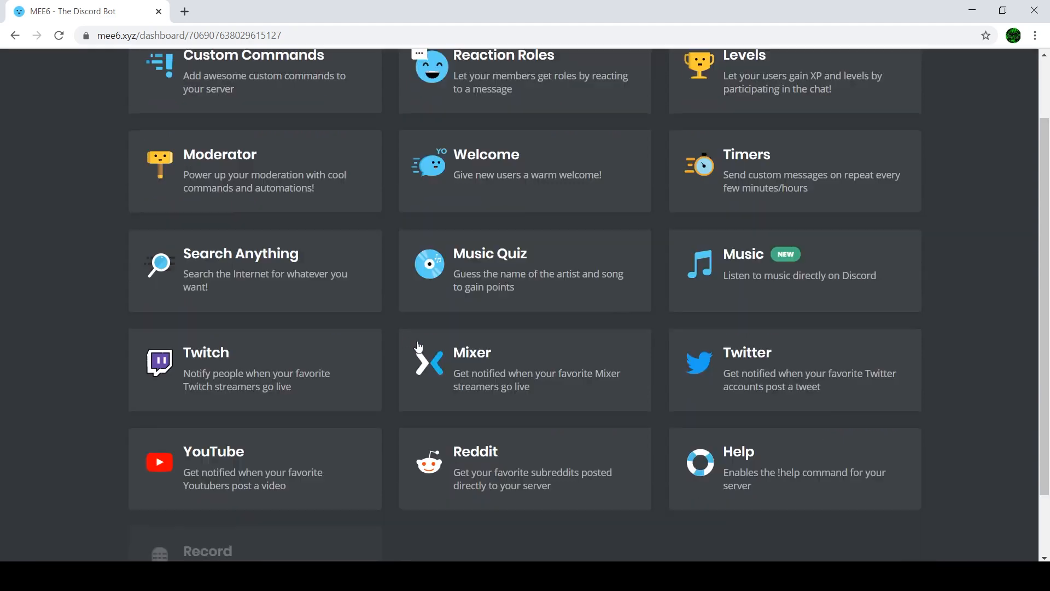
pyautogui.scroll(-2, 422, 387)
pyautogui.scroll(4, 428, 476)
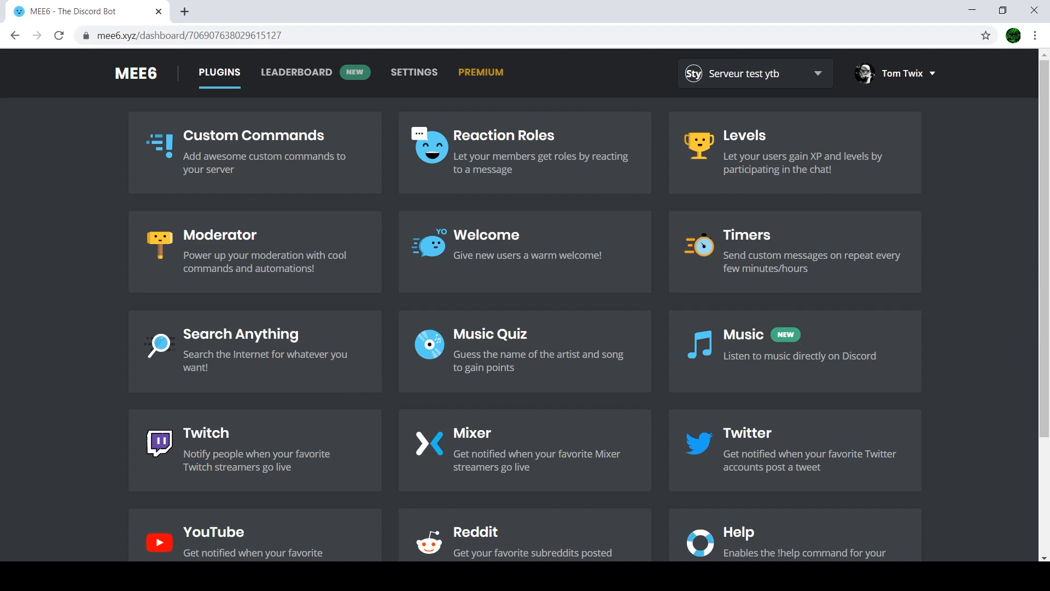
# Switch to Discord, view the server options of Serveur test ytb, close them and open the bienvenue channel.
pyautogui.hotkey('alt', 'Tab')
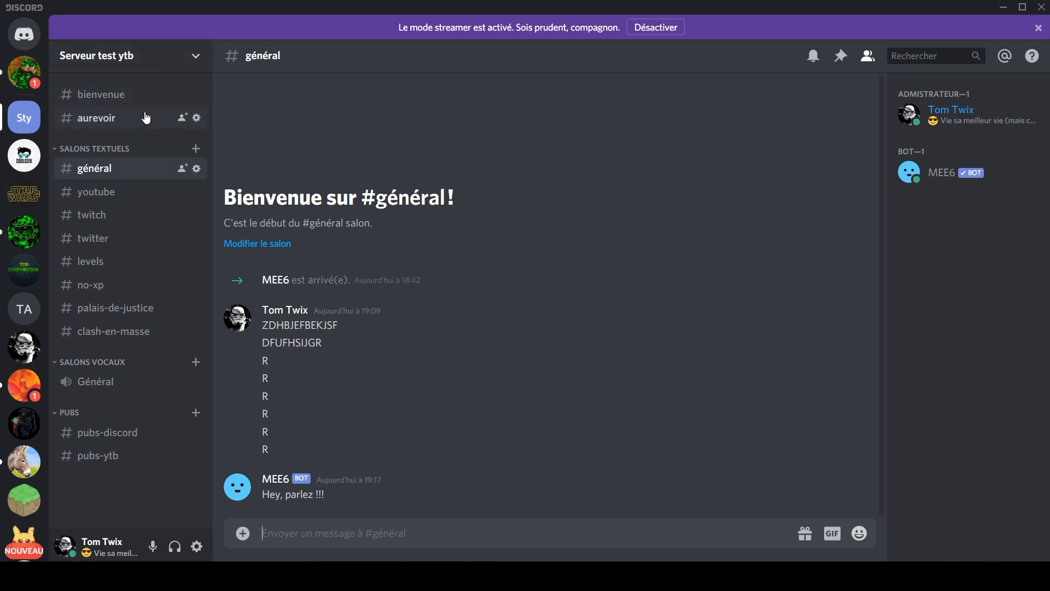
pyautogui.click(153, 66)
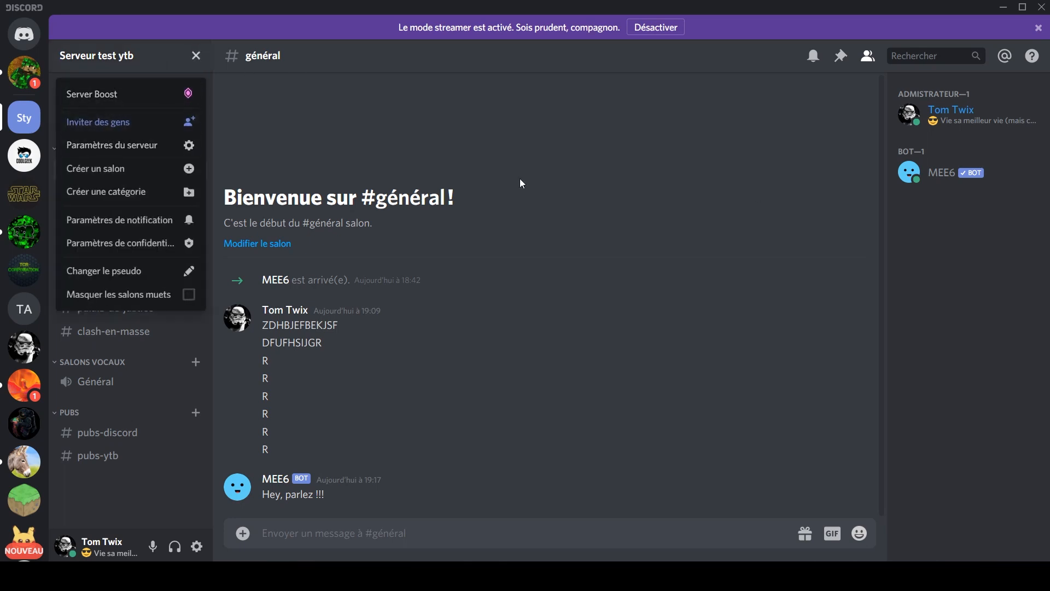
pyautogui.click(976, 251)
pyautogui.click(79, 98)
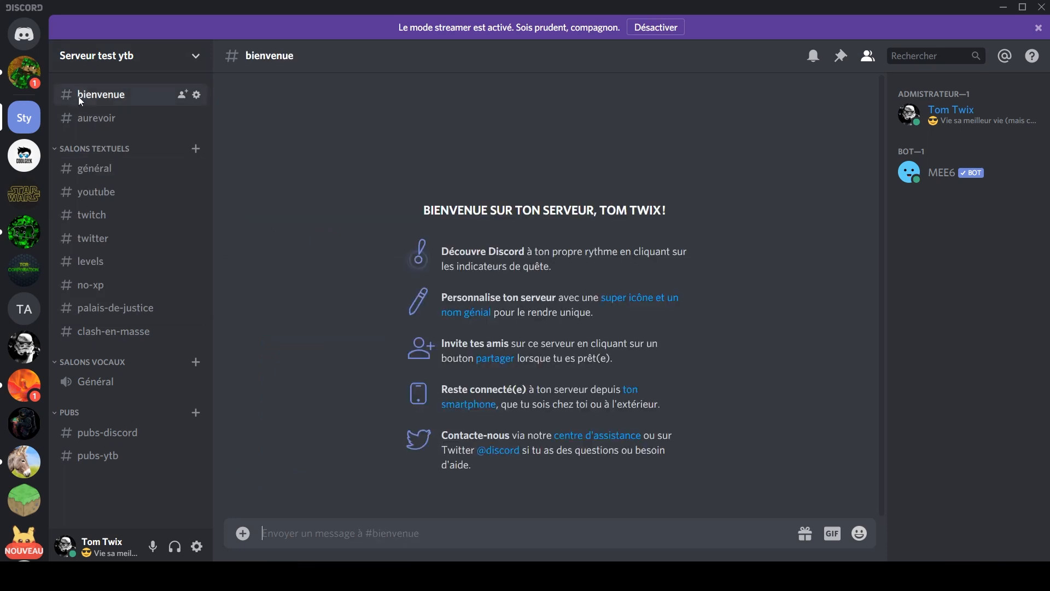